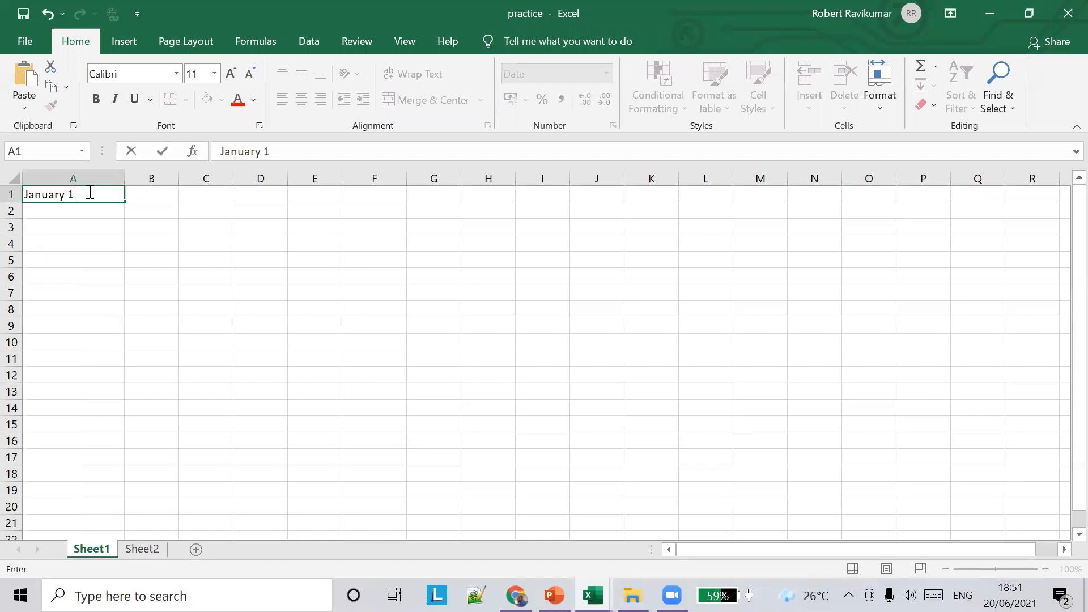
- Finish entering January 1st in cell A1 and reselect the cell to check its number format
{"action": "left_click", "coordinate": [149, 196]}
{"action": "left_click", "coordinate": [161, 212]}
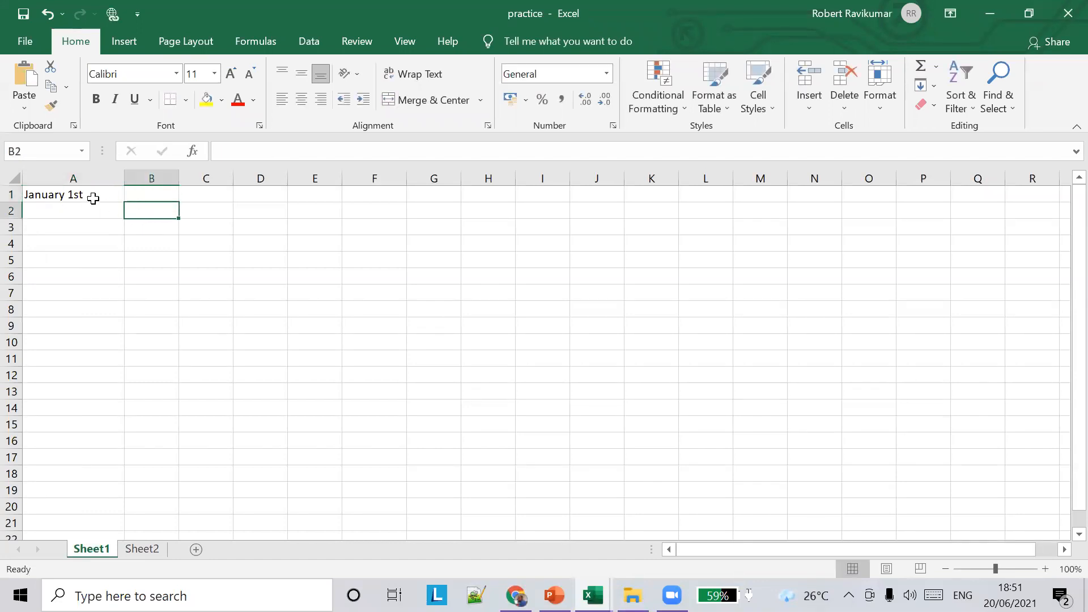
{"action": "left_click", "coordinate": [78, 196]}
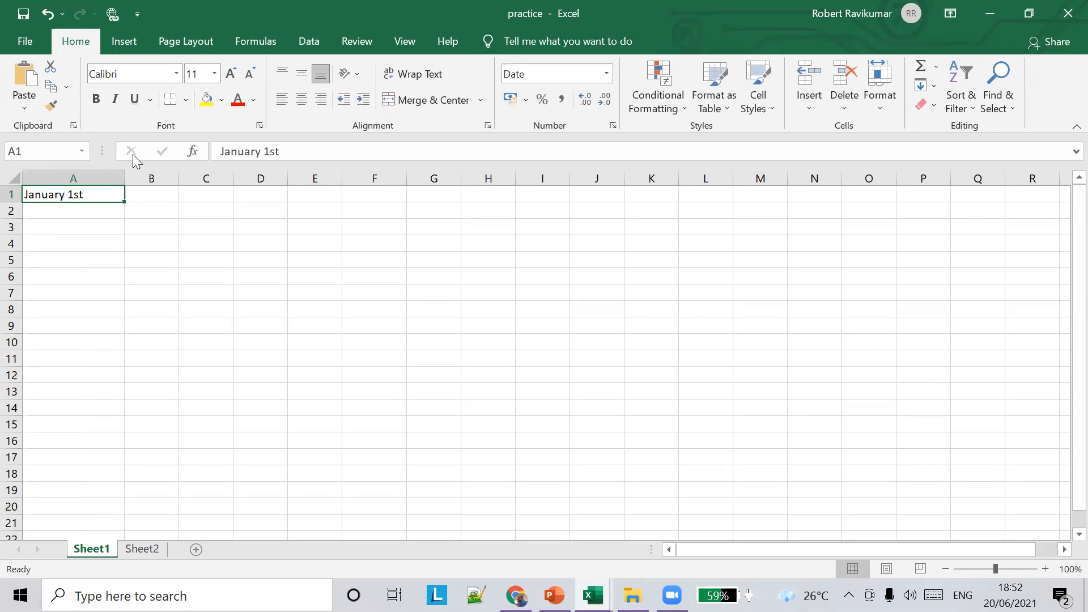
- Enter January 2nd in cell A2 and compare its number format with that of cell A1
{"action": "left_click", "coordinate": [91, 214]}
{"action": "type", "text": "Janu"}
{"action": "key", "text": "BackSpace"}
{"action": "key", "text": "BackSpace"}
{"action": "type", "text": "uary"}
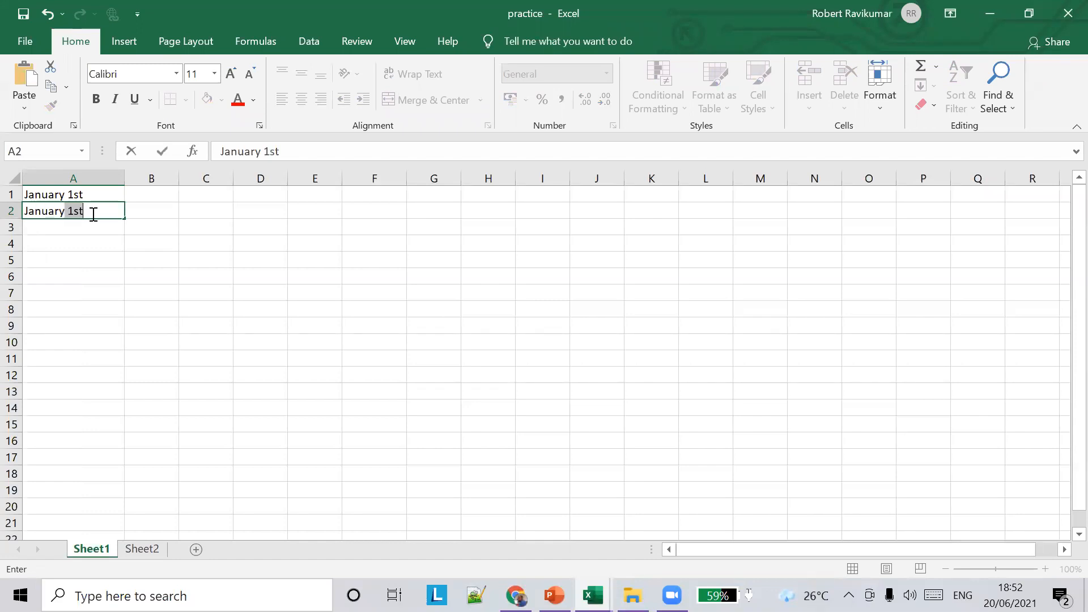
{"action": "type", "text": " 2nd"}
{"action": "key", "text": "Tab"}
{"action": "left_click", "coordinate": [83, 226]}
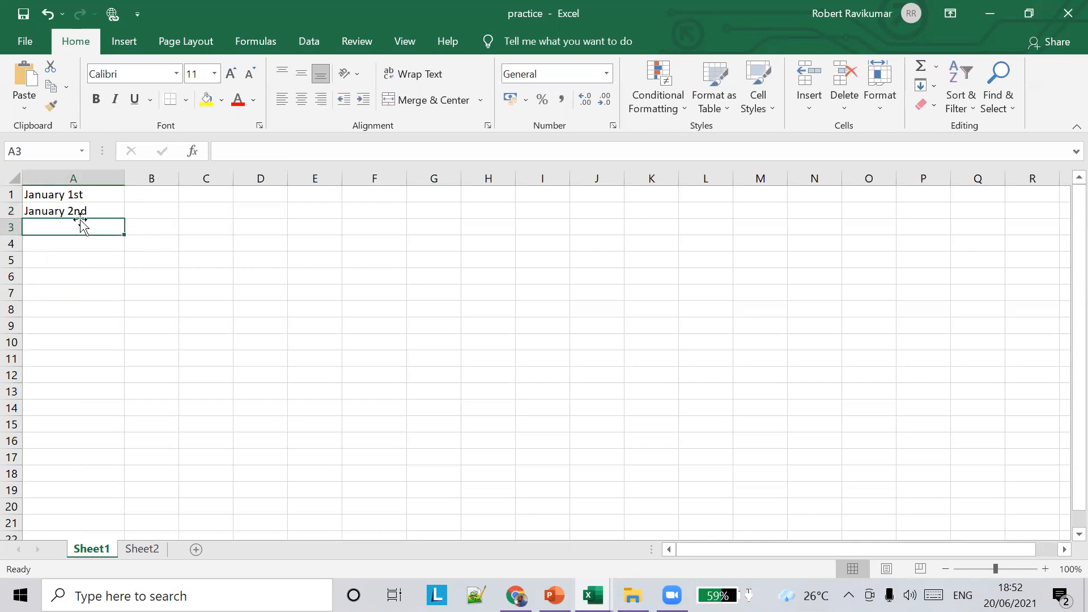
{"action": "left_click", "coordinate": [78, 211]}
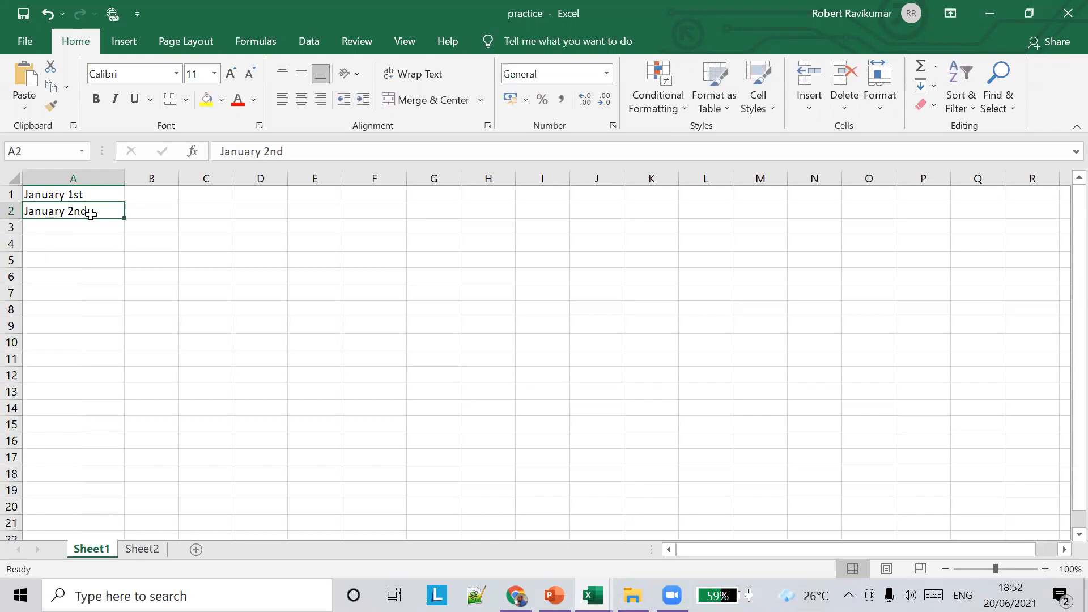
{"action": "left_click", "coordinate": [100, 195]}
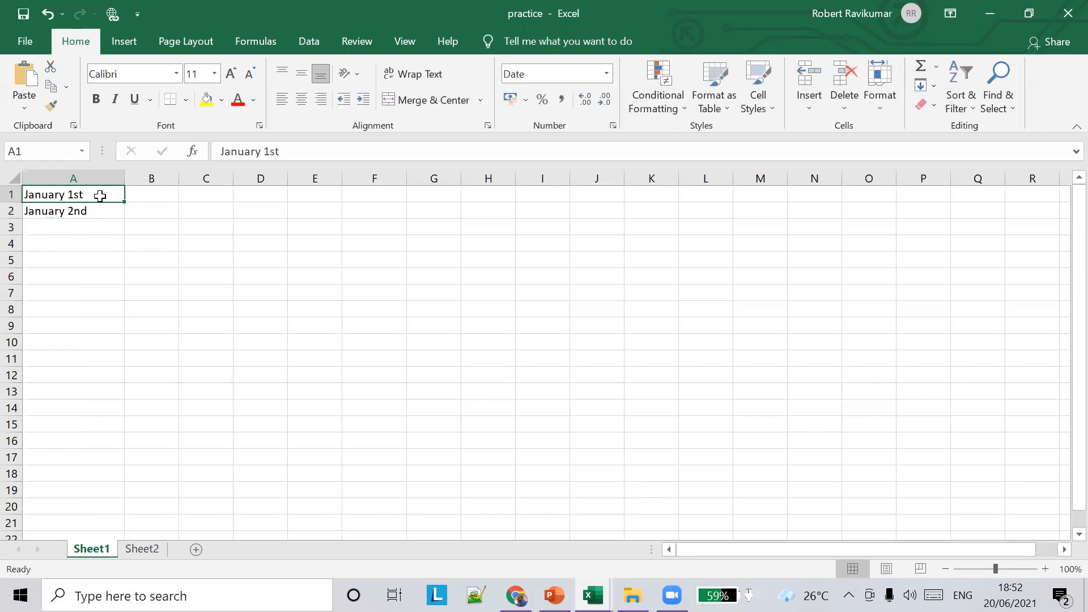
{"action": "left_click", "coordinate": [98, 215]}
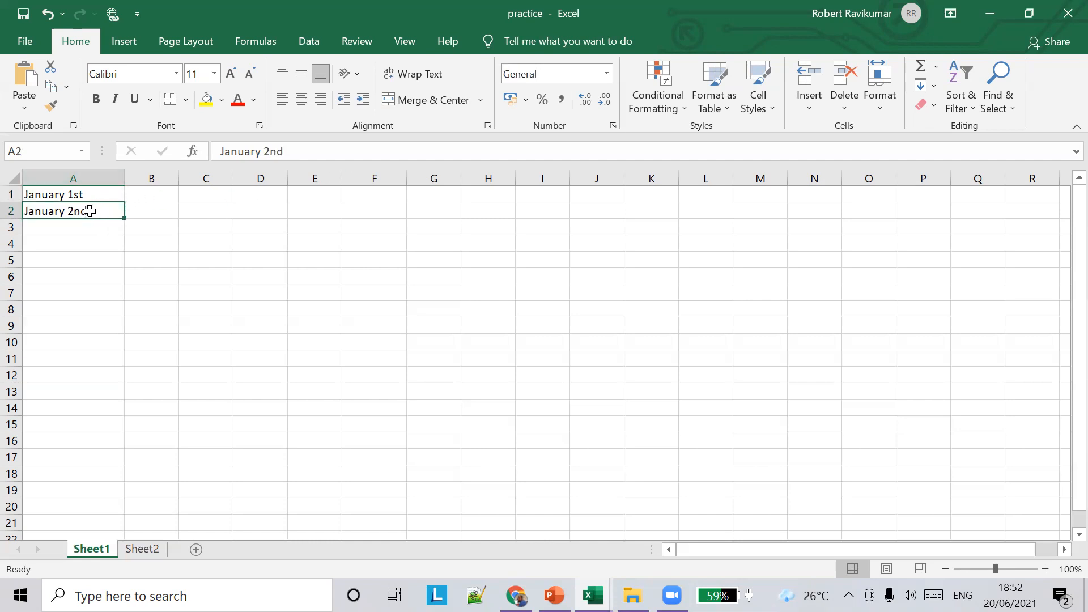
- Enter the date 1/1/2021 in cell B1 and compare its number format with that of cell A2
{"action": "left_click", "coordinate": [147, 194]}
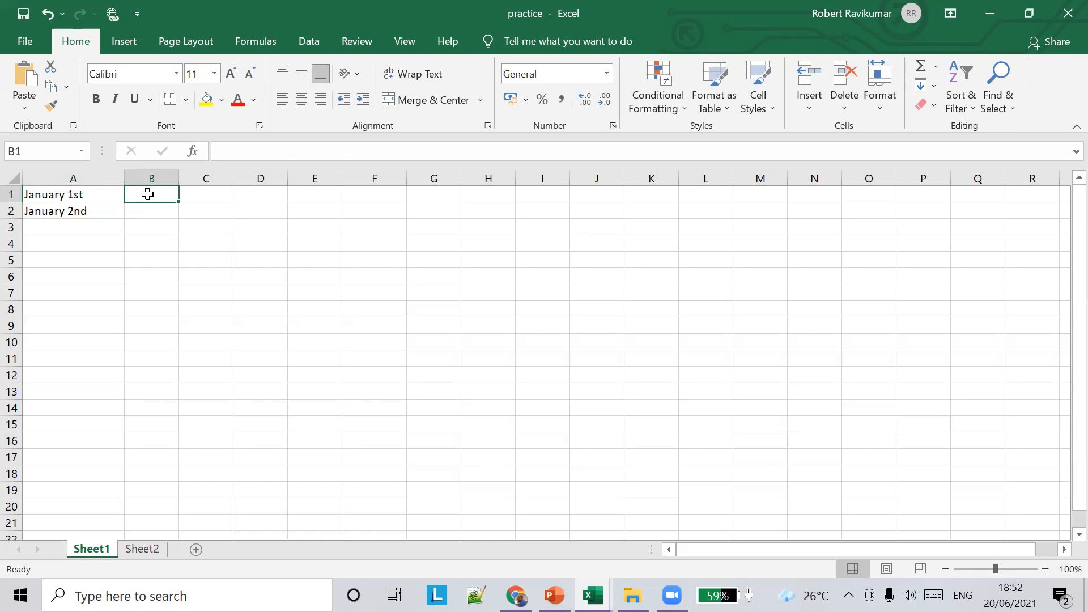
{"action": "type", "text": "1/1/"}
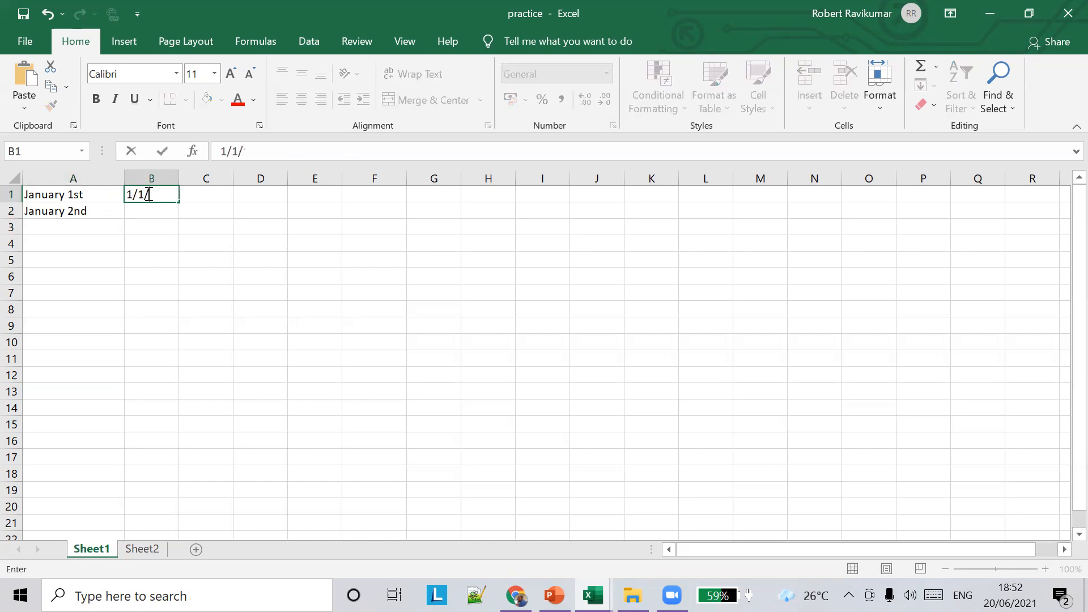
{"action": "type", "text": "2021"}
{"action": "left_click", "coordinate": [230, 194]}
{"action": "left_click", "coordinate": [157, 194]}
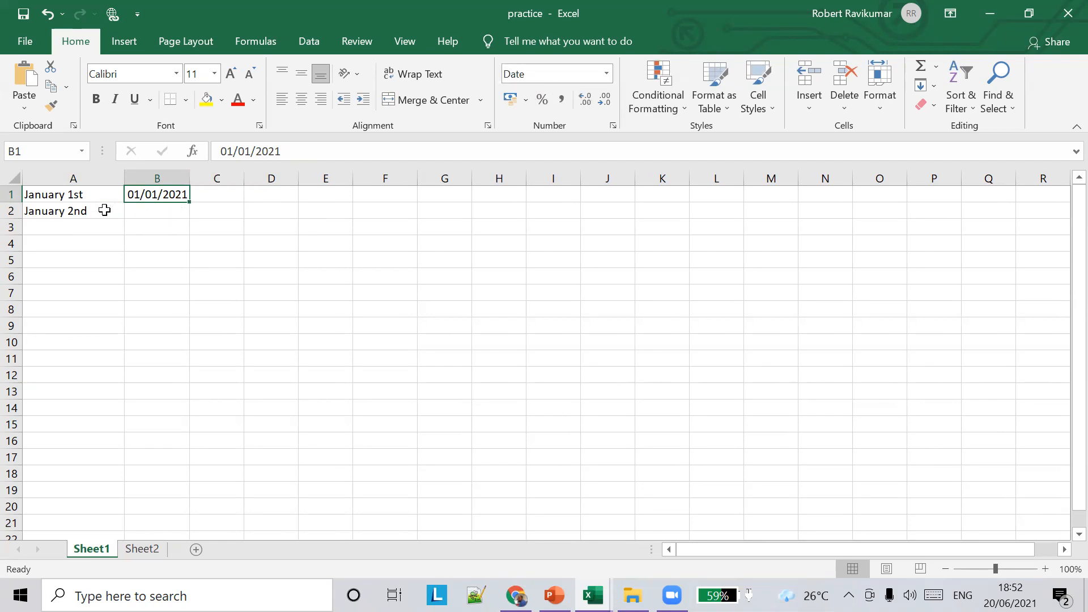
{"action": "left_click", "coordinate": [83, 211]}
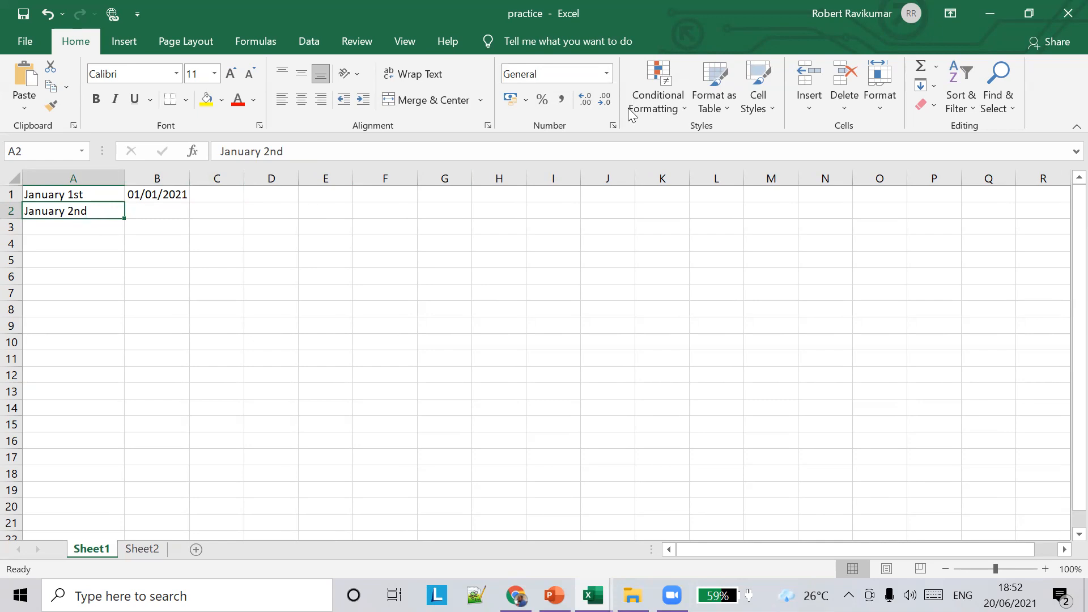
{"action": "left_click", "coordinate": [161, 195]}
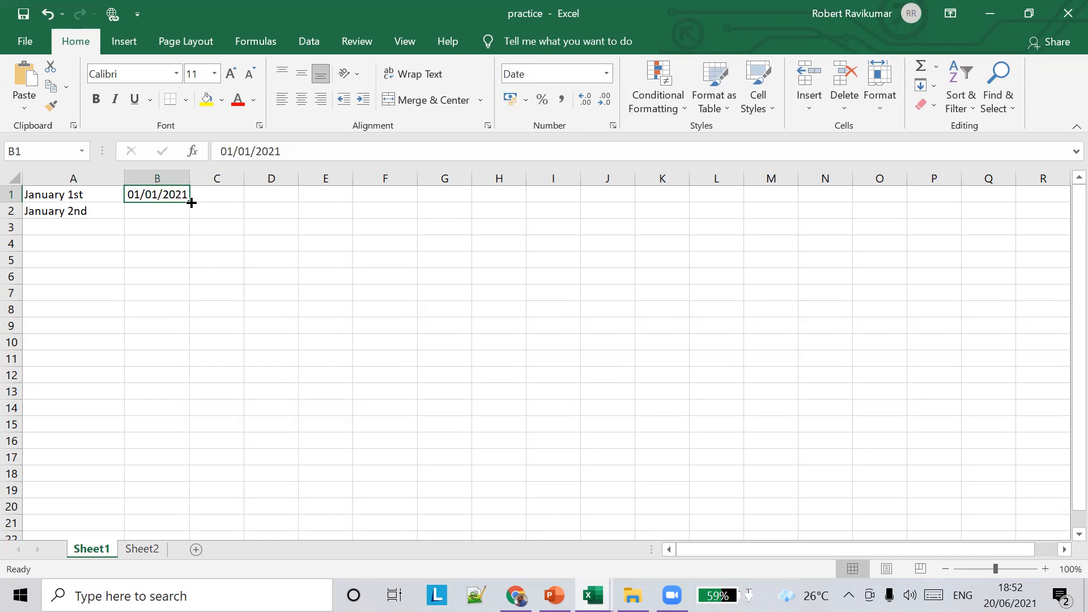
- Enter the date 02/01/2021 in cell B2, correcting the year to 2021
{"action": "left_click", "coordinate": [172, 216]}
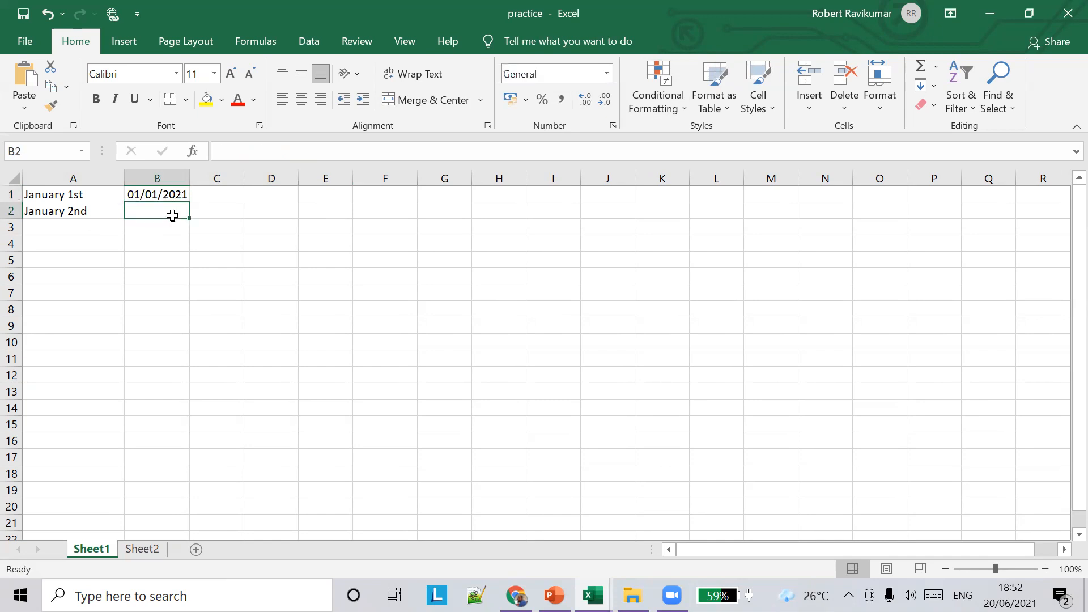
{"action": "type", "text": "02/01/2014"}
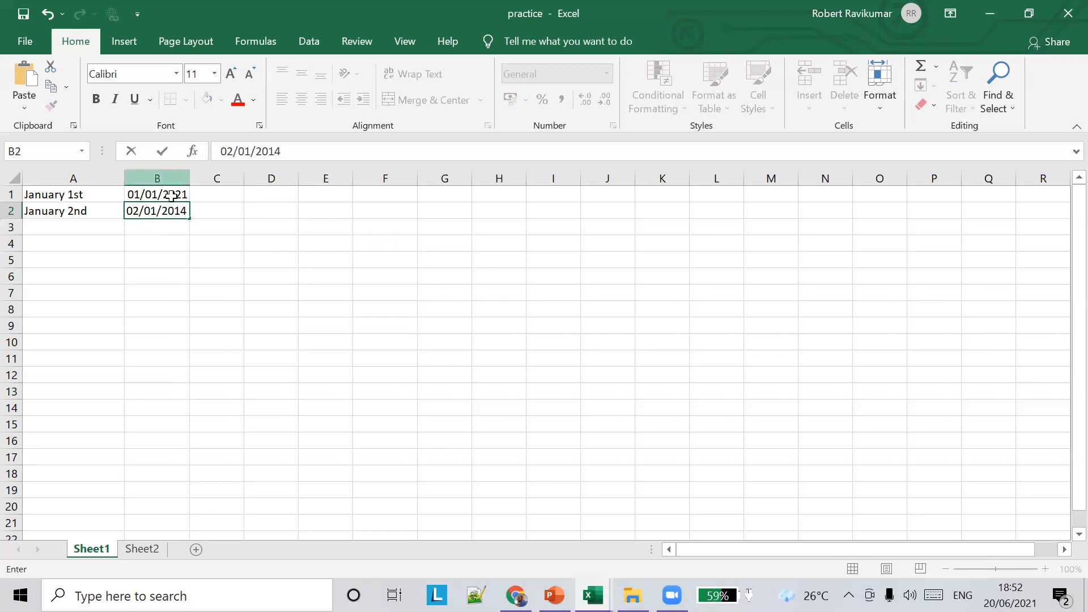
{"action": "key", "text": "ctrl+Return"}
{"action": "left_click", "coordinate": [295, 157]}
{"action": "key", "text": "BackSpace"}
{"action": "key", "text": "BackSpace"}
{"action": "type", "text": "21"}
{"action": "left_click", "coordinate": [208, 205]}
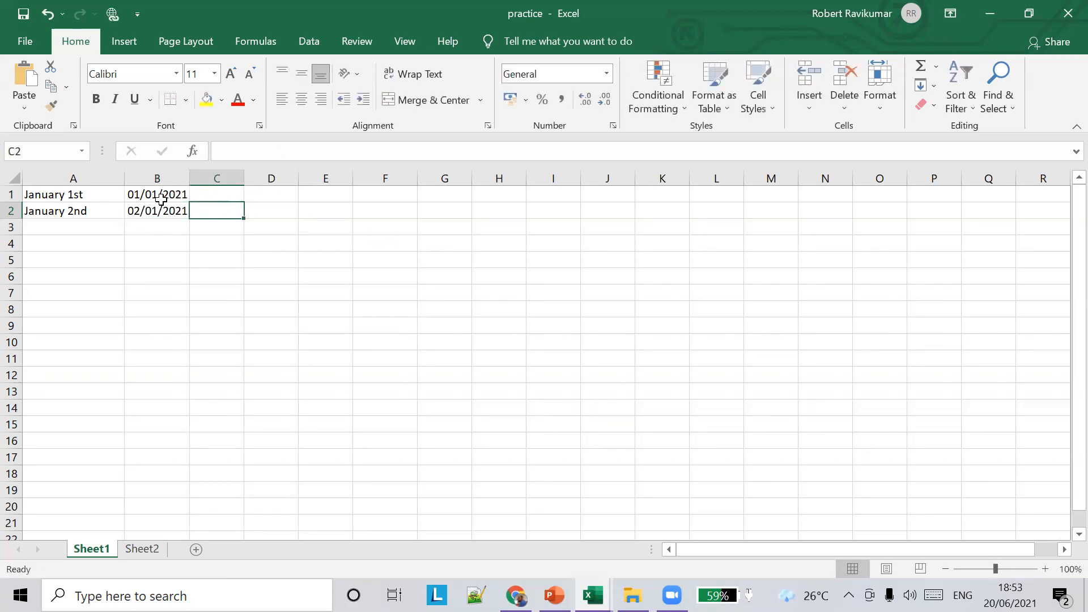
- Fill the date series from cell B1 down through cell B8
{"action": "left_click", "coordinate": [161, 193]}
{"action": "left_click_drag", "start_coordinate": [191, 205], "coordinate": [193, 217]}
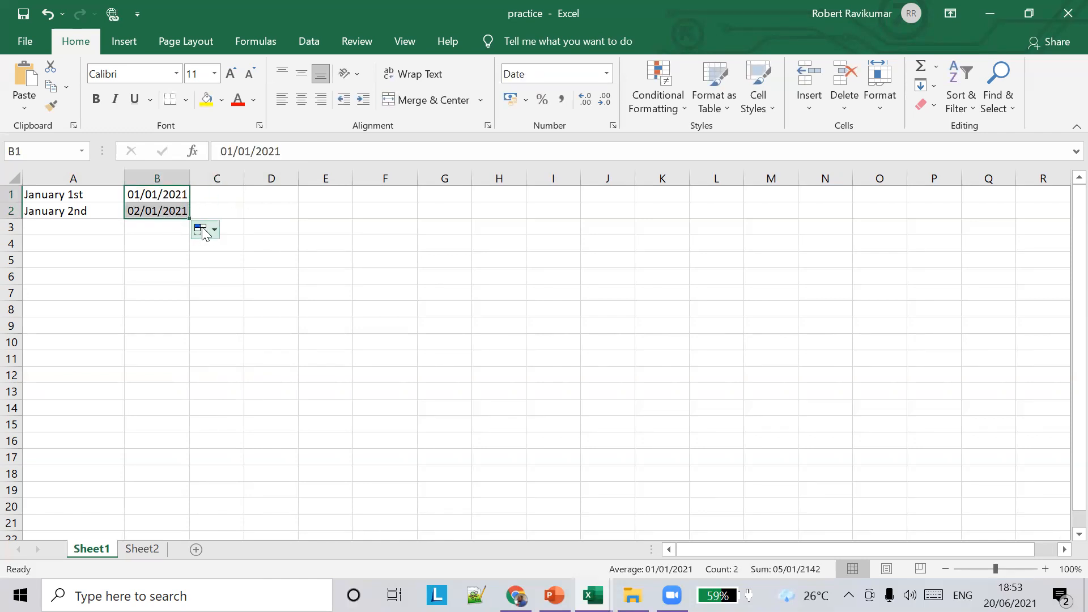
{"action": "left_click_drag", "start_coordinate": [190, 217], "coordinate": [205, 309]}
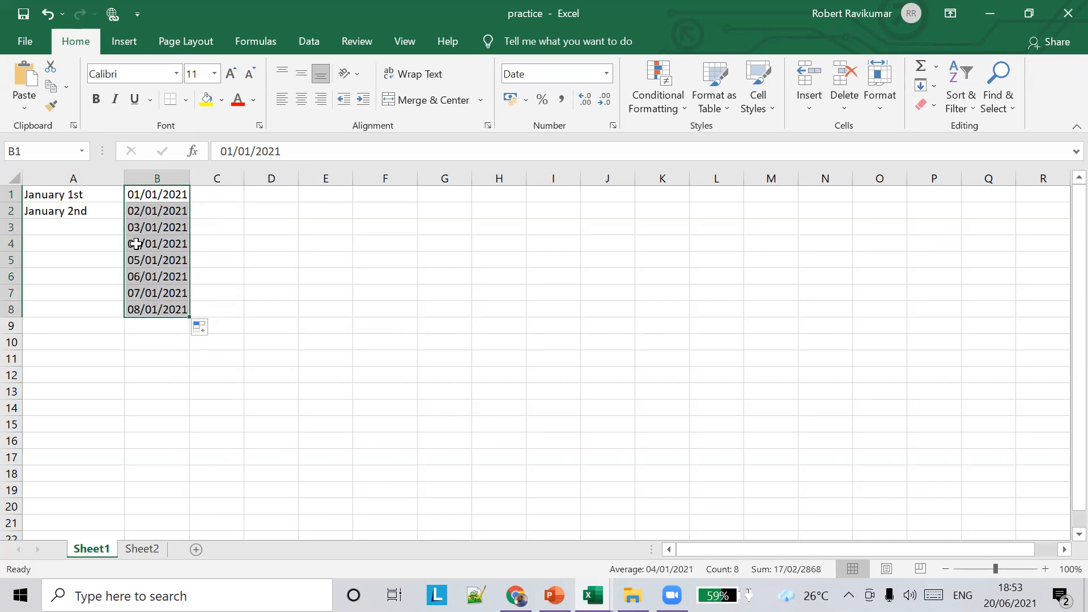
- Try to fill the January 1st entry from cell A1 down into A2, and undo the fill
{"action": "left_click", "coordinate": [80, 193]}
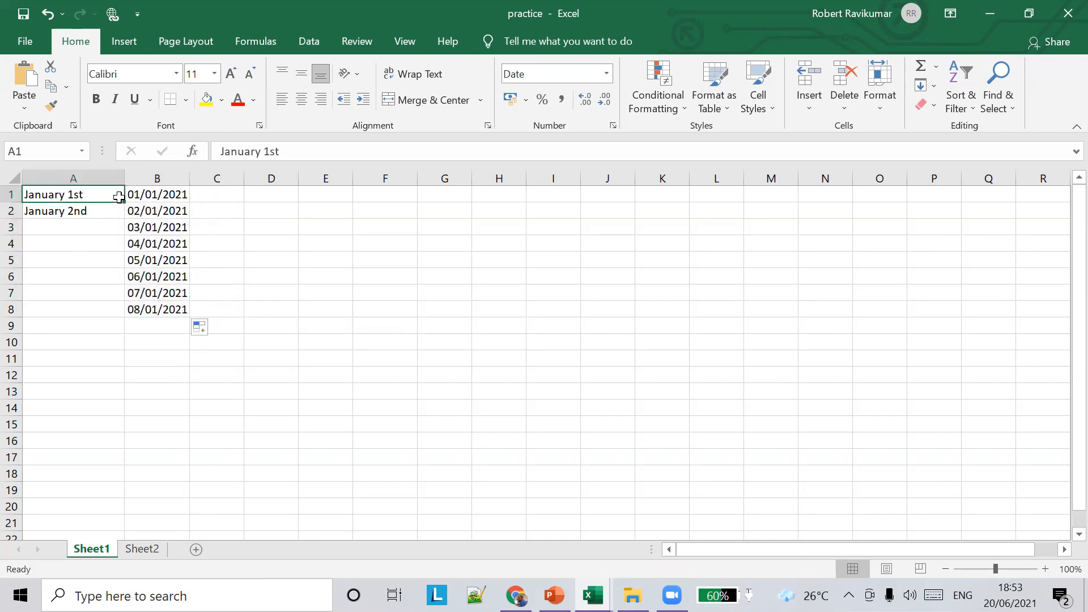
{"action": "left_click_drag", "start_coordinate": [125, 201], "coordinate": [118, 218]}
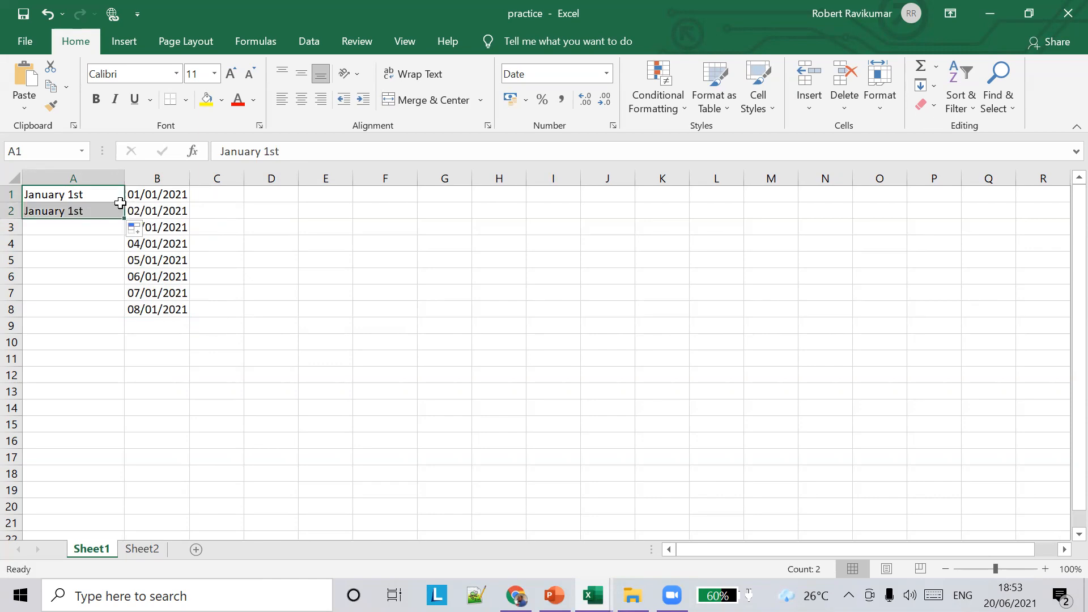
{"action": "key", "text": "ctrl+z"}
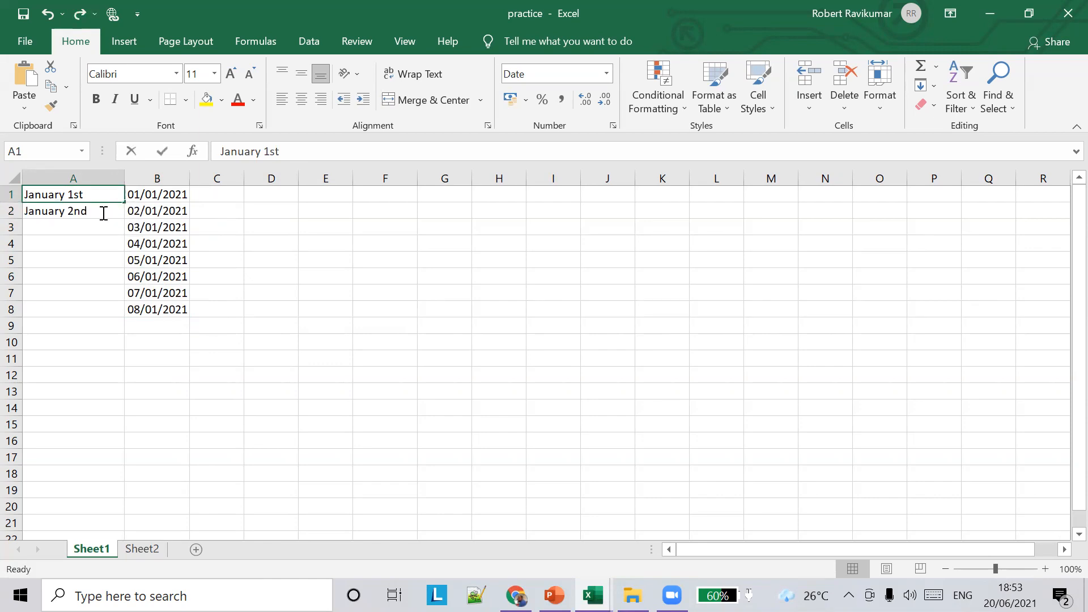
- Fill the January 1st and January 2nd entries in A1:A2 down through cell A7
{"action": "double_click", "coordinate": [93, 196]}
{"action": "key", "text": "Return"}
{"action": "left_click_drag", "start_coordinate": [100, 198], "coordinate": [134, 299]}
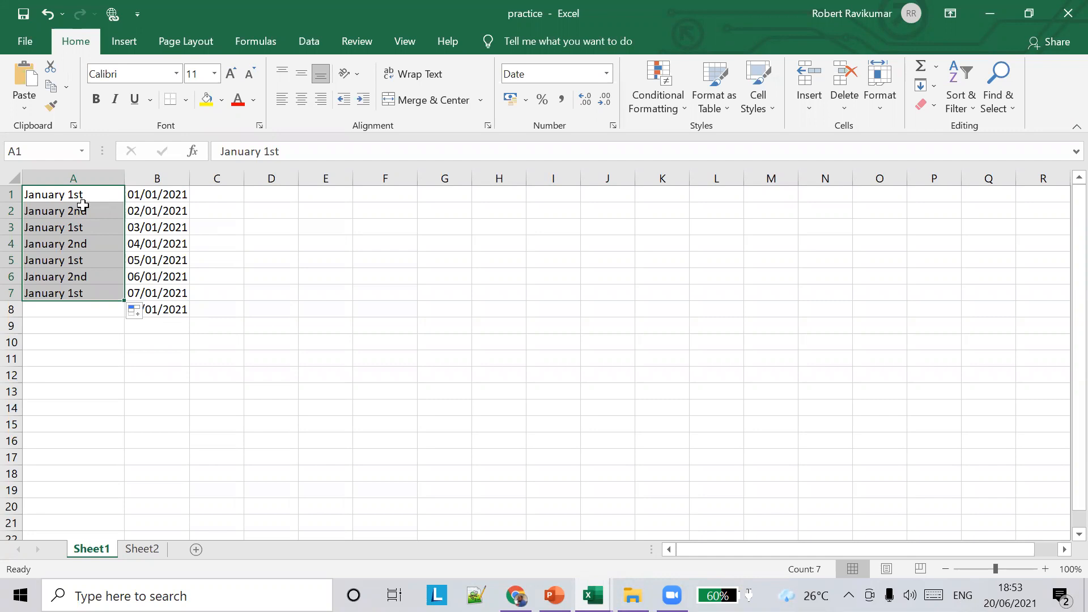
- Enter the plain number 50 in cell D2
{"action": "left_click", "coordinate": [280, 214]}
{"action": "type", "text": "5"}
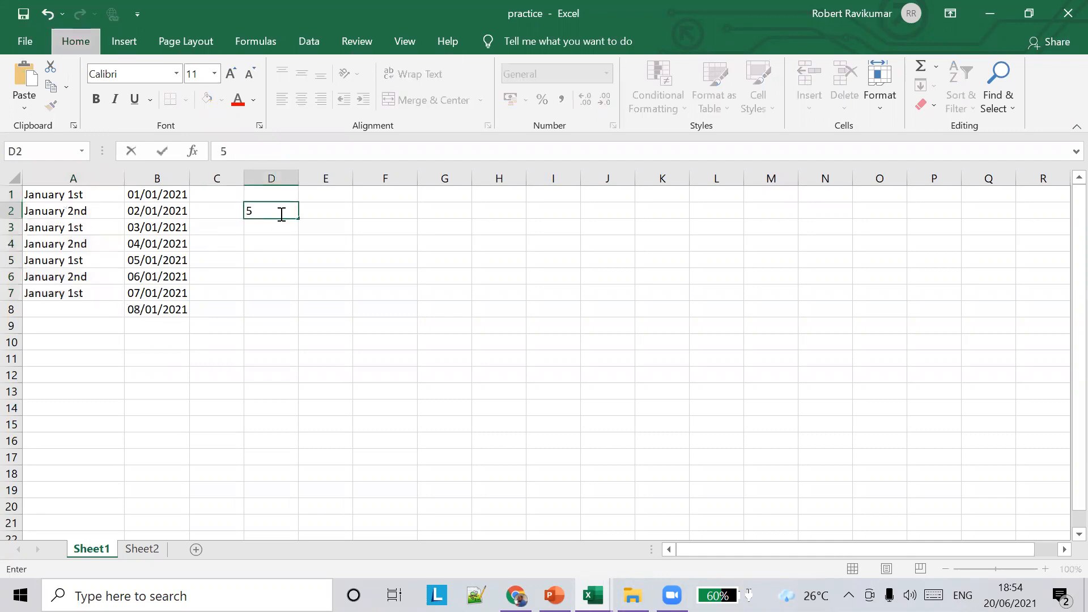
{"action": "key", "text": "alt"}
{"action": "left_click", "coordinate": [278, 214]}
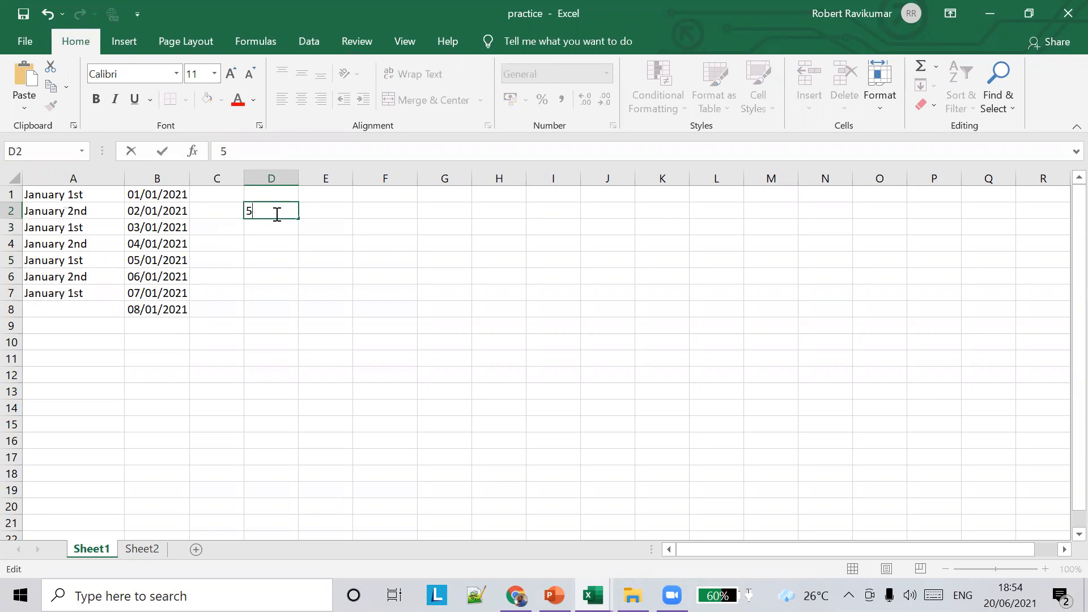
{"action": "key", "text": "Tab"}
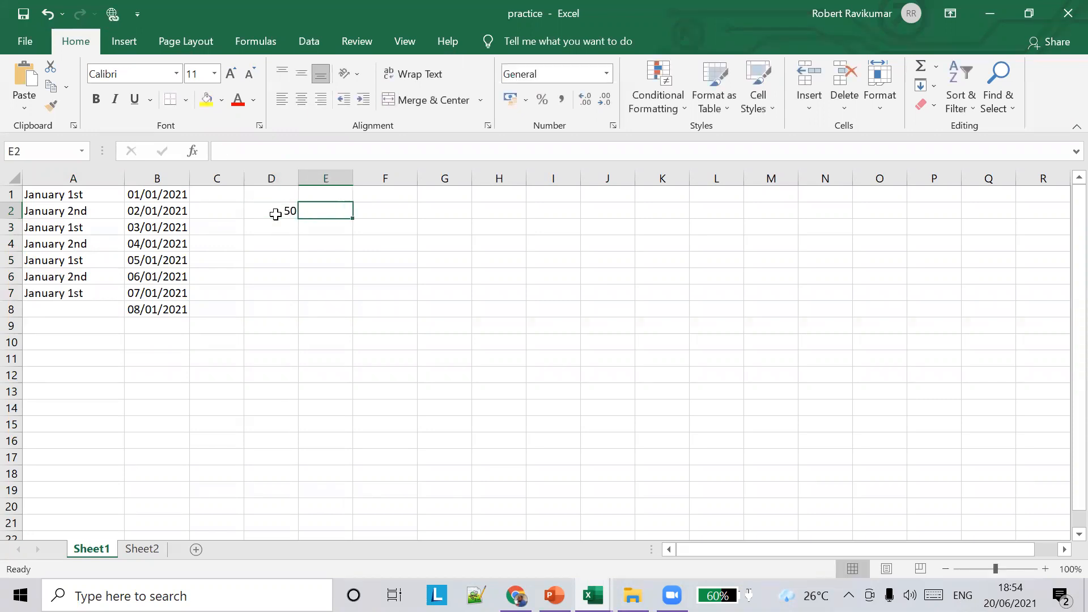
- Change the value in cell D2 to 50% and reselect the cell to check its number format
{"action": "left_click", "coordinate": [276, 214]}
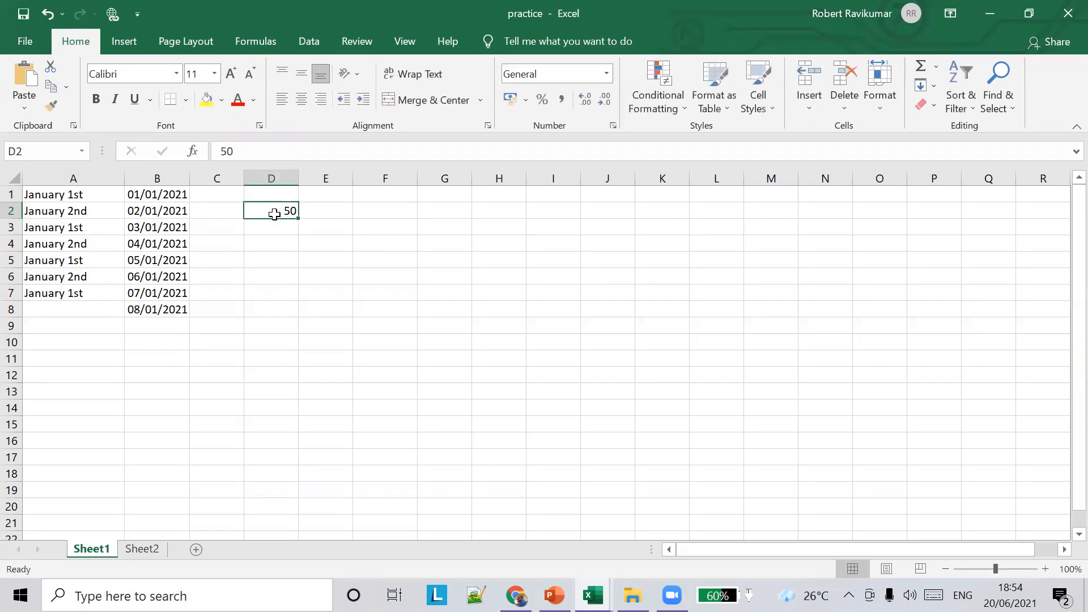
{"action": "left_click", "coordinate": [292, 152]}
{"action": "type", "text": "%"}
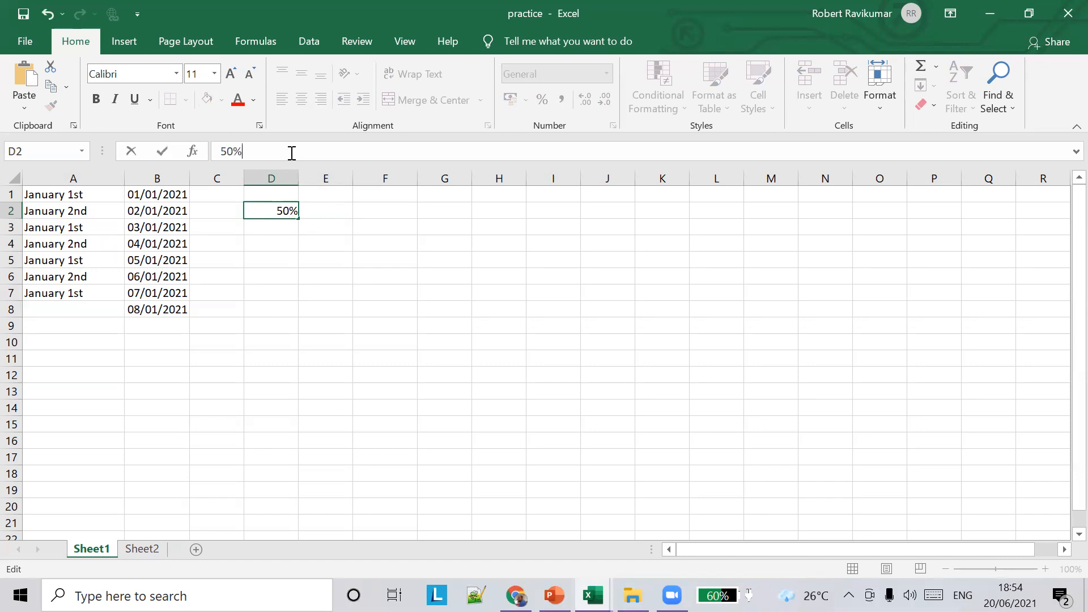
{"action": "key", "text": "Tab"}
{"action": "left_click", "coordinate": [274, 207]}
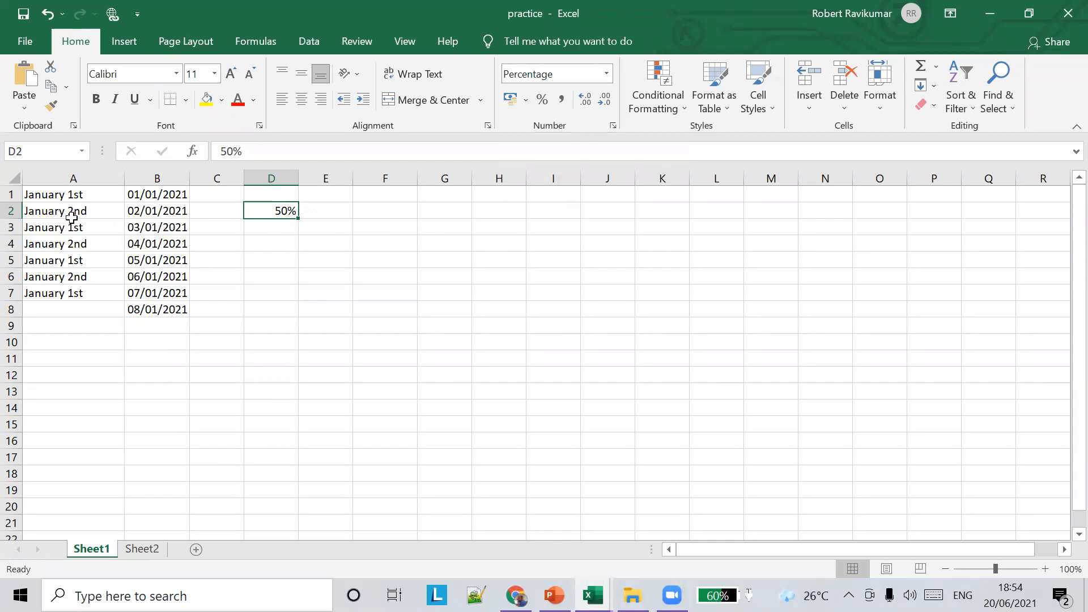
- Consult the number formats slide in PowerPoint, return to Excel, and enter Noon in cell E2, checking its number format
{"action": "left_click", "coordinate": [341, 212]}
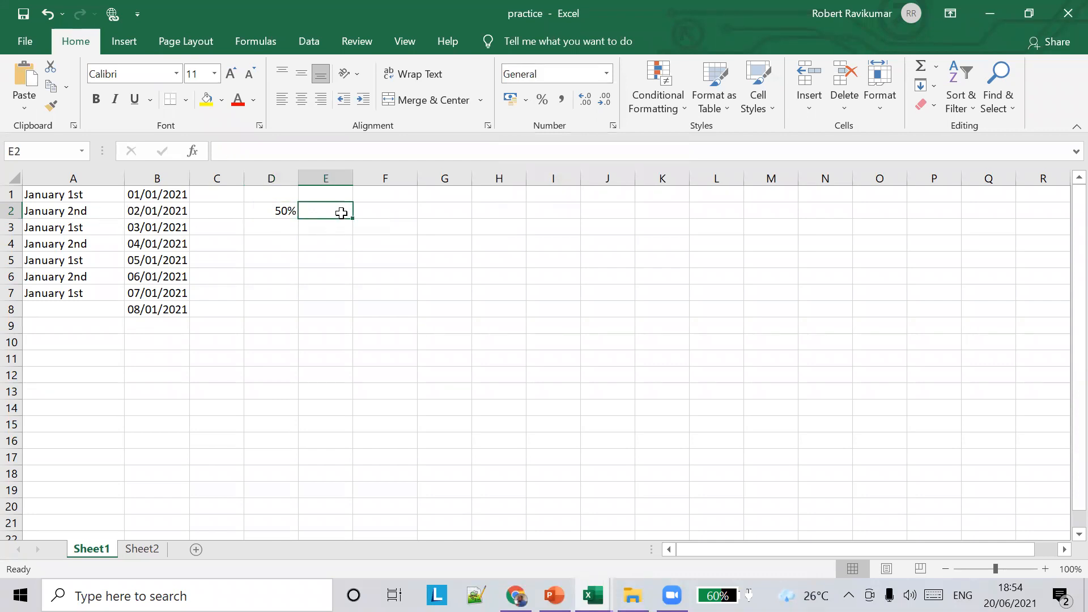
{"action": "left_click", "coordinate": [554, 595]}
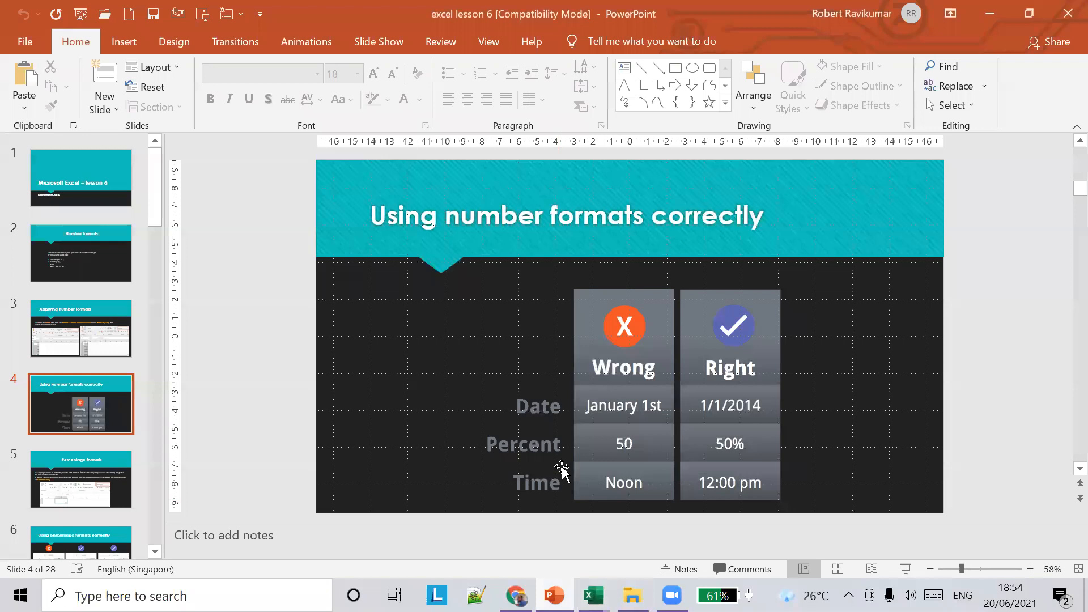
{"action": "key", "text": "alt+Tab"}
{"action": "key", "text": "alt+Tab"}
{"action": "key", "text": "alt+Tab"}
{"action": "type", "text": "Noo"}
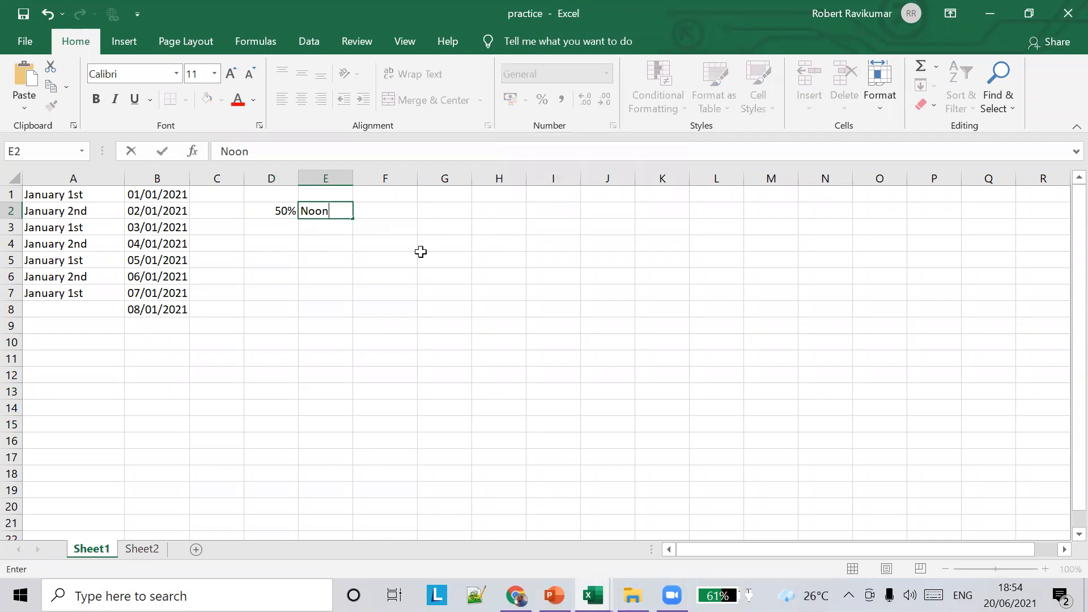
{"action": "key", "text": "Tab"}
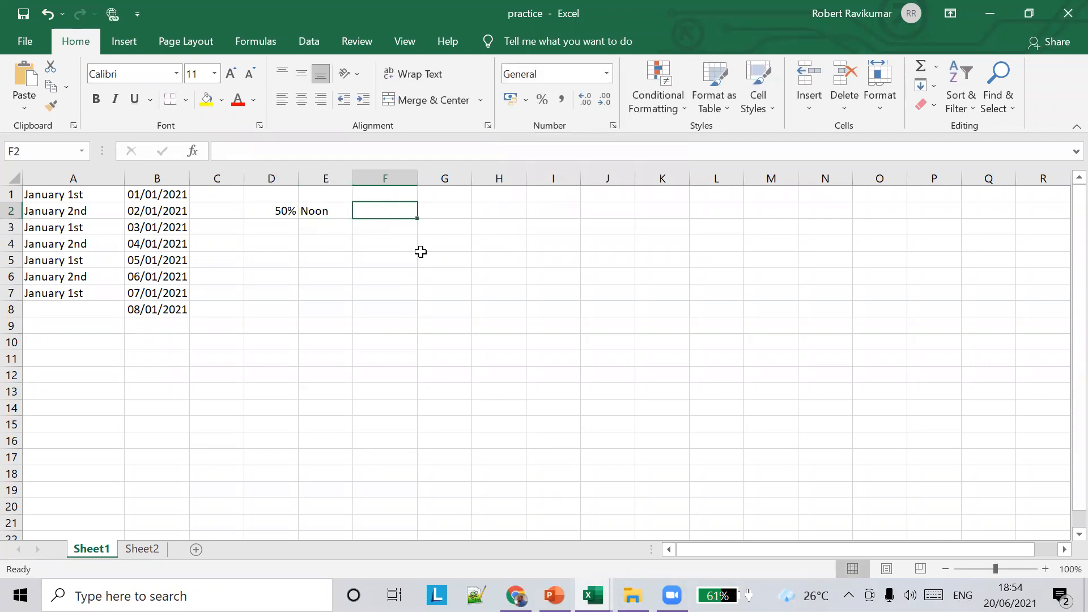
{"action": "left_click", "coordinate": [334, 205]}
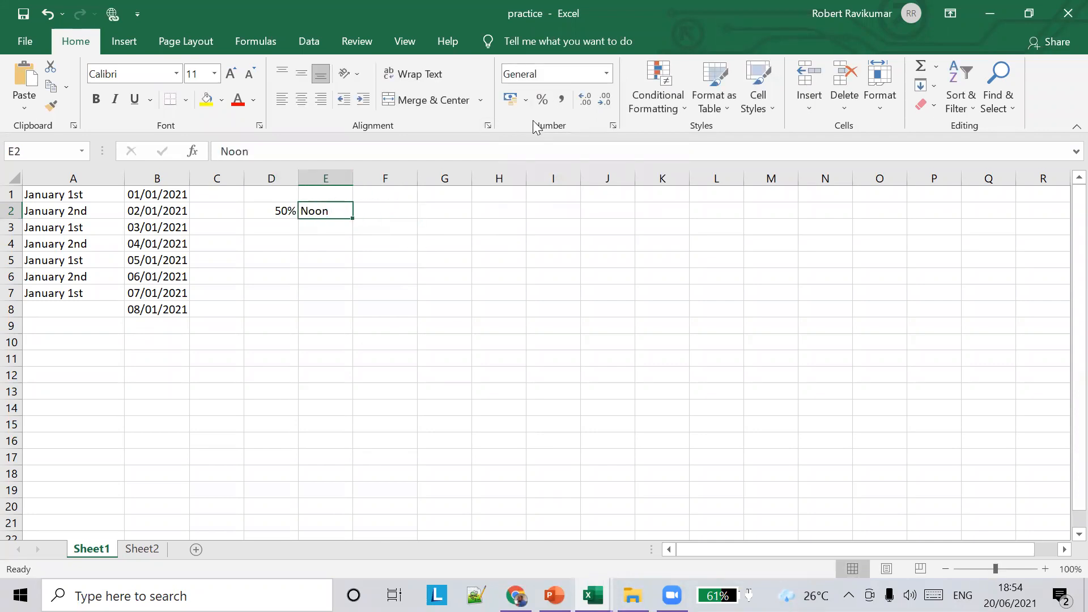
- Enter the time 12:00 PM in cell F2 and check which number format it received
{"action": "left_click", "coordinate": [399, 208]}
{"action": "type", "text": "12:00 PM"}
{"action": "key", "text": "Tab"}
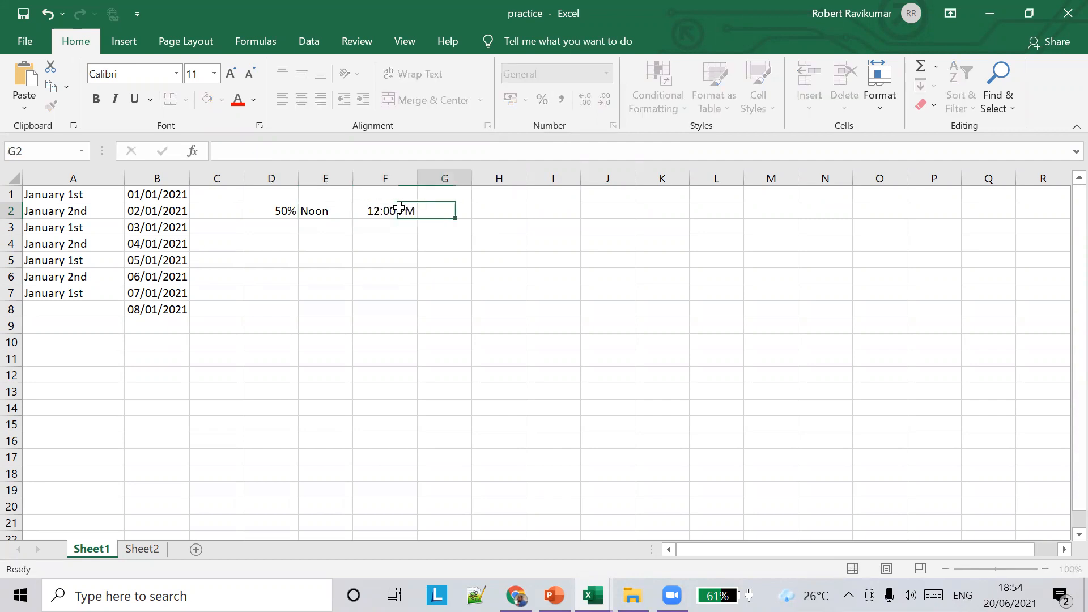
{"action": "left_click", "coordinate": [387, 208]}
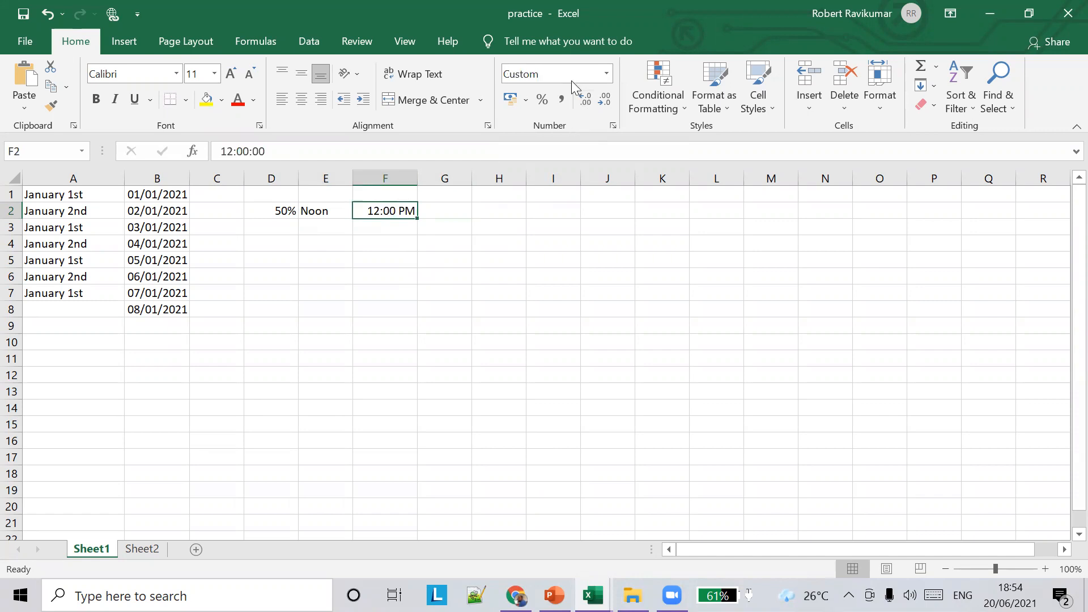
{"action": "left_click", "coordinate": [606, 71]}
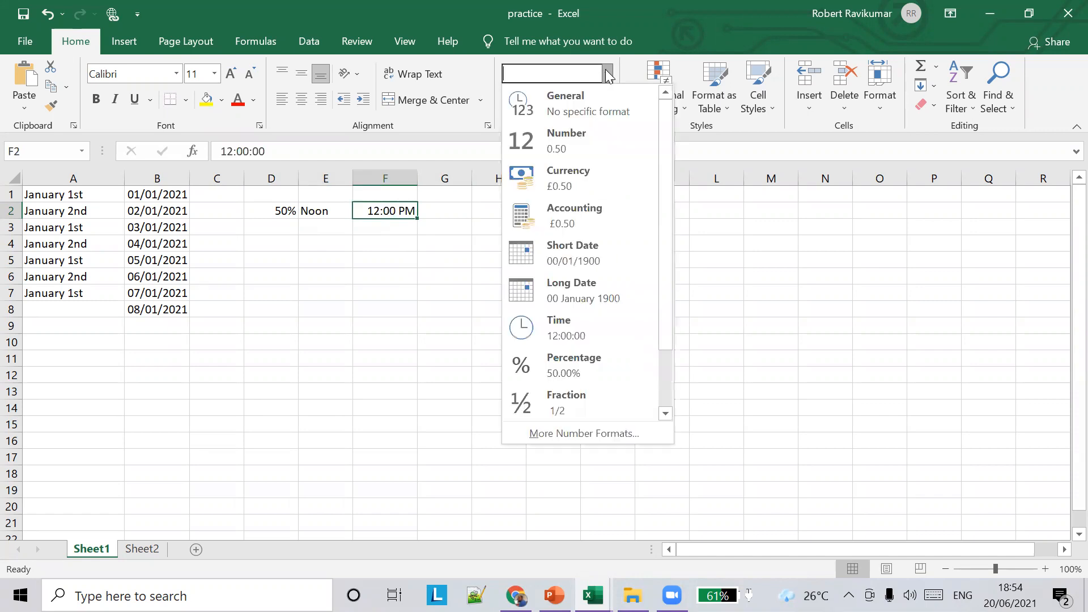
{"action": "left_click", "coordinate": [818, 316]}
{"action": "key", "text": "Tab"}
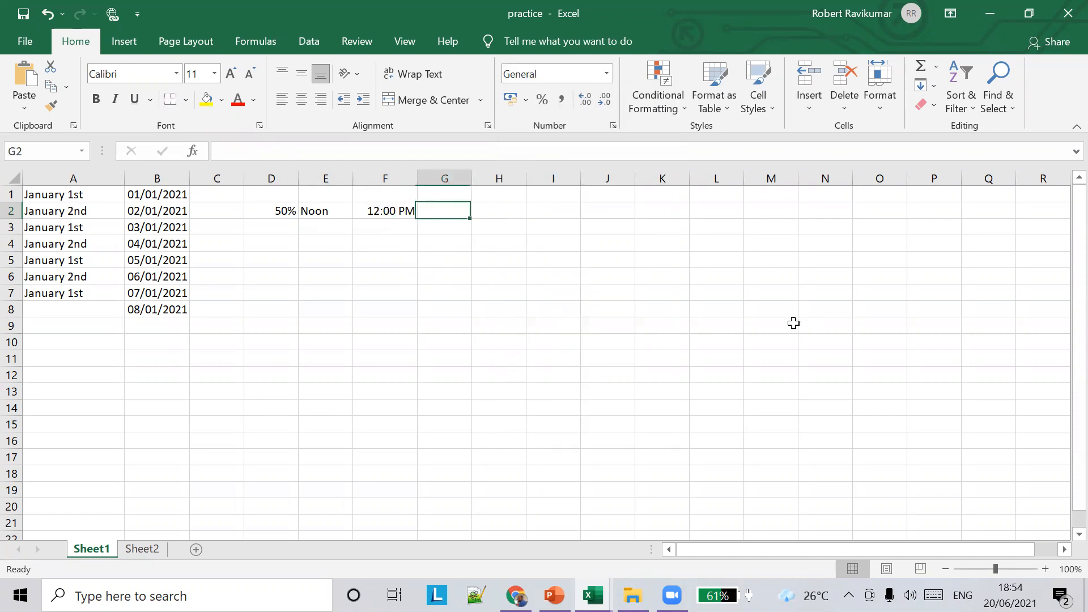
- Consult the PowerPoint slide, return to Excel, and inspect the underlying value stored in cell F2
{"action": "key", "text": "alt+Tab"}
{"action": "key", "text": "alt+Tab"}
{"action": "left_click", "coordinate": [400, 211]}
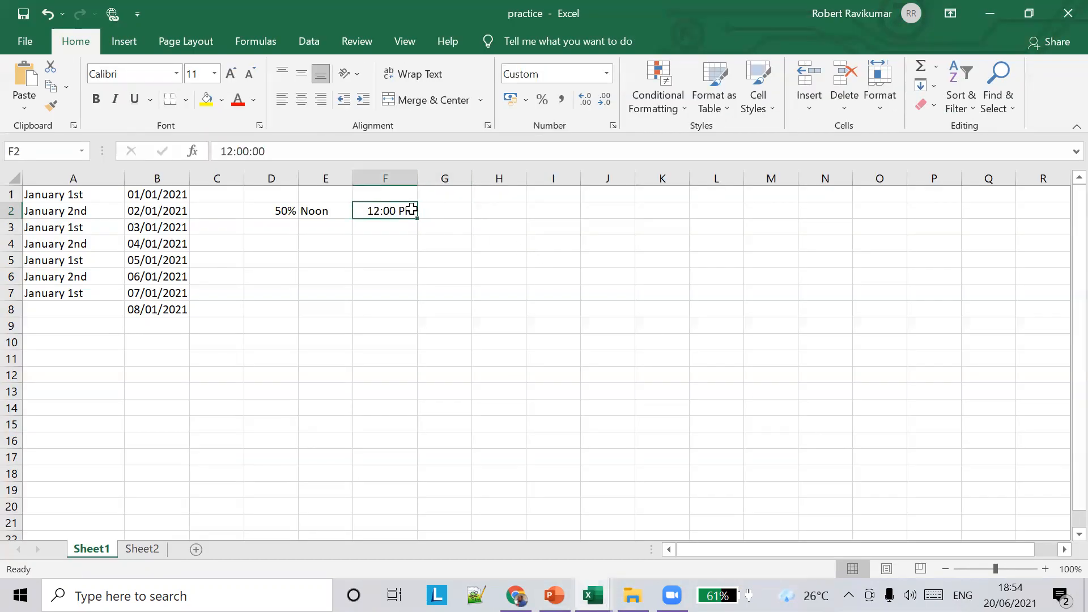
{"action": "left_click", "coordinate": [270, 149]}
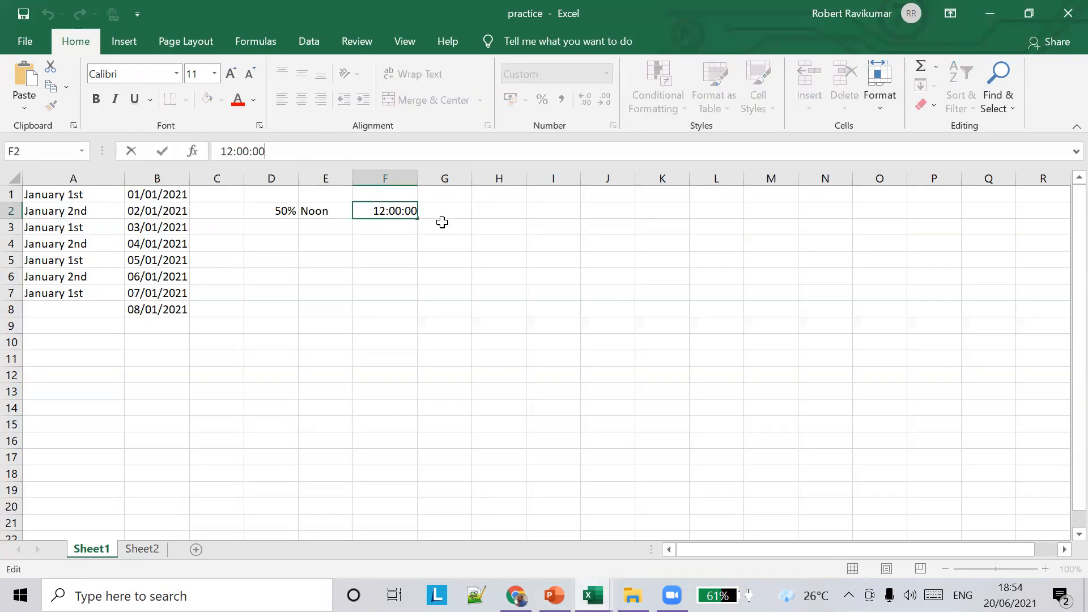
{"action": "key", "text": "Return"}
{"action": "left_click", "coordinate": [403, 213]}
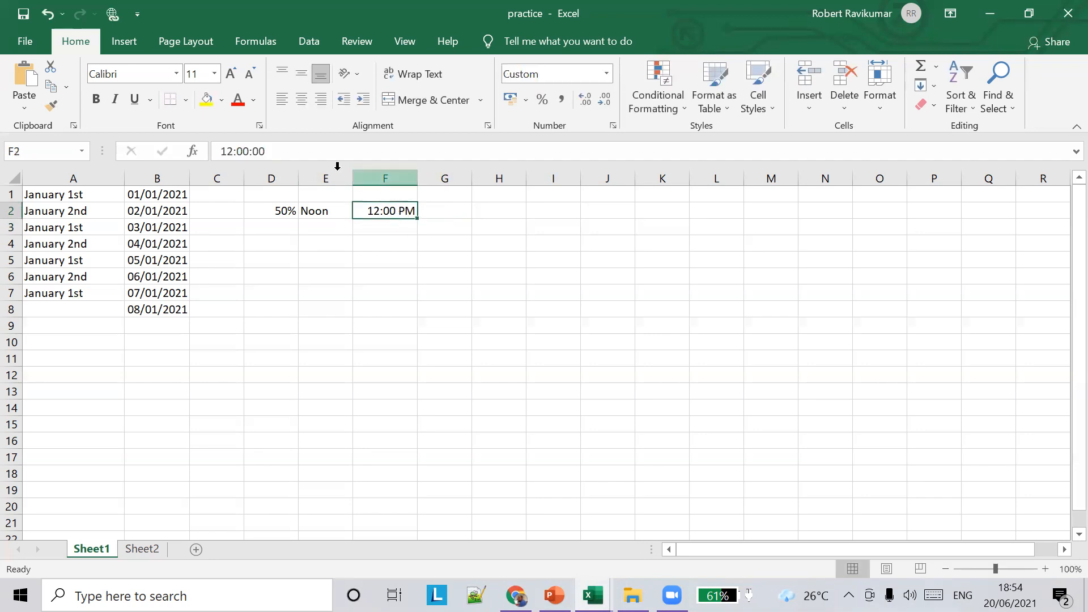
- Enter 12:00 pm in cell F3 and compare its stored value with that of F2
{"action": "left_click", "coordinate": [372, 228]}
{"action": "type", "text": "12:00 pm"}
{"action": "key", "text": "Tab"}
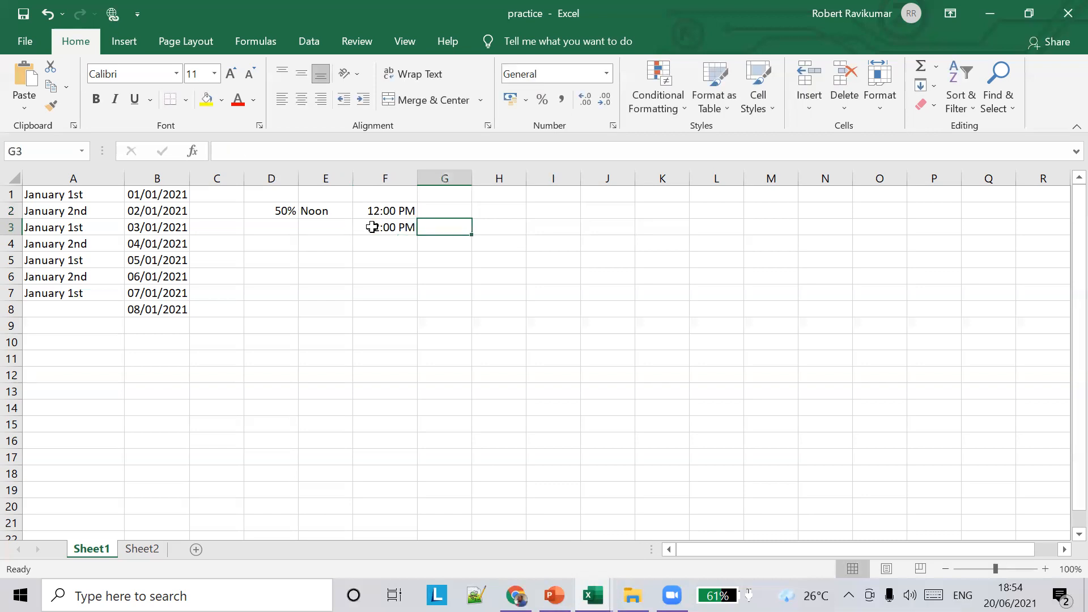
{"action": "left_click", "coordinate": [398, 226]}
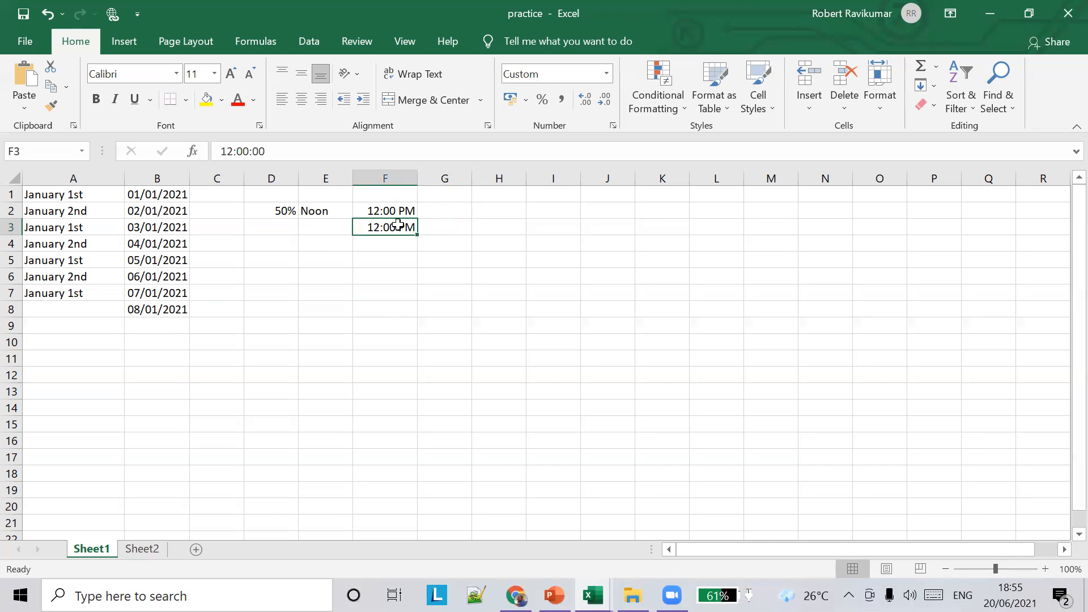
{"action": "left_click", "coordinate": [411, 210]}
{"action": "left_click", "coordinate": [399, 230]}
{"action": "left_click", "coordinate": [406, 211]}
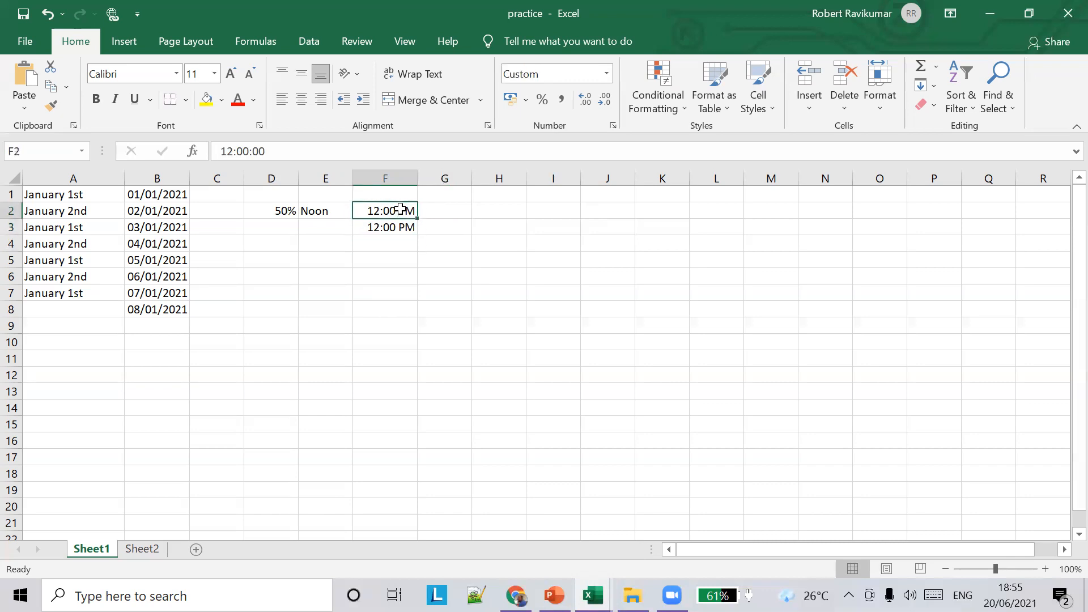
{"action": "left_click", "coordinate": [269, 151]}
{"action": "left_click", "coordinate": [395, 227]}
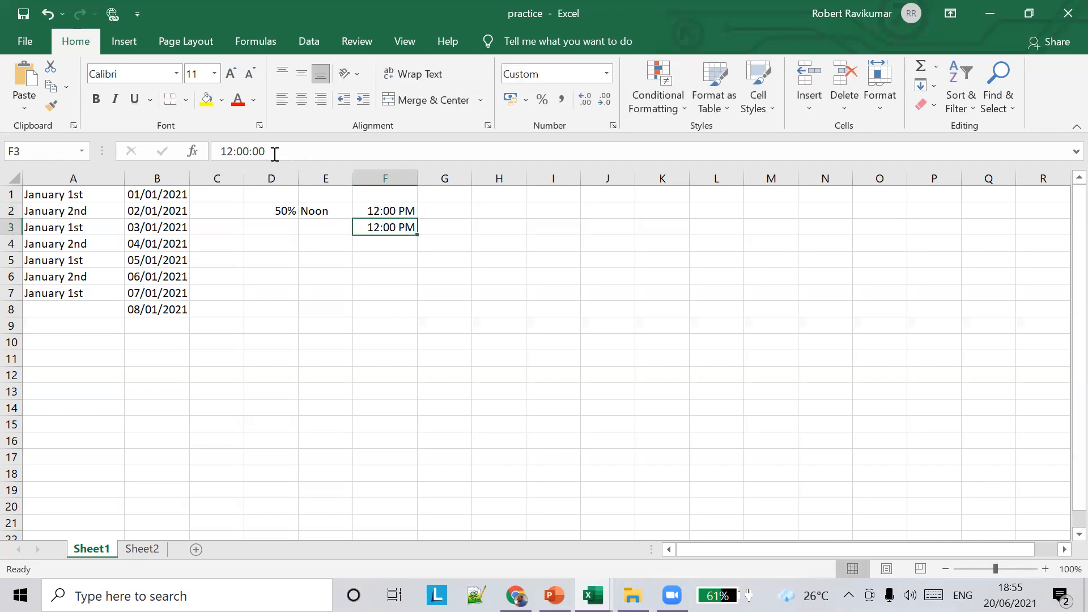
- Change the time in F3 to 12:01 and fill the F2:F3 time series down through F10
{"action": "left_click", "coordinate": [244, 151]}
{"action": "key", "text": "BackSpace"}
{"action": "type", "text": "1"}
{"action": "left_click", "coordinate": [467, 211]}
{"action": "left_click", "coordinate": [391, 212]}
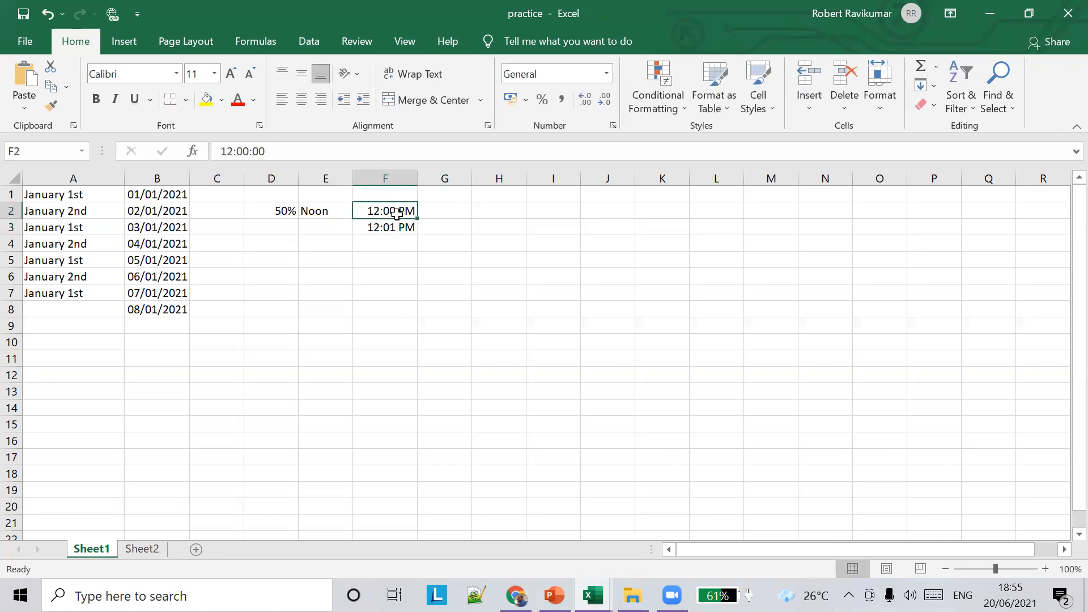
{"action": "left_click_drag", "start_coordinate": [417, 218], "coordinate": [426, 347]}
{"action": "key", "text": "ctrl+z"}
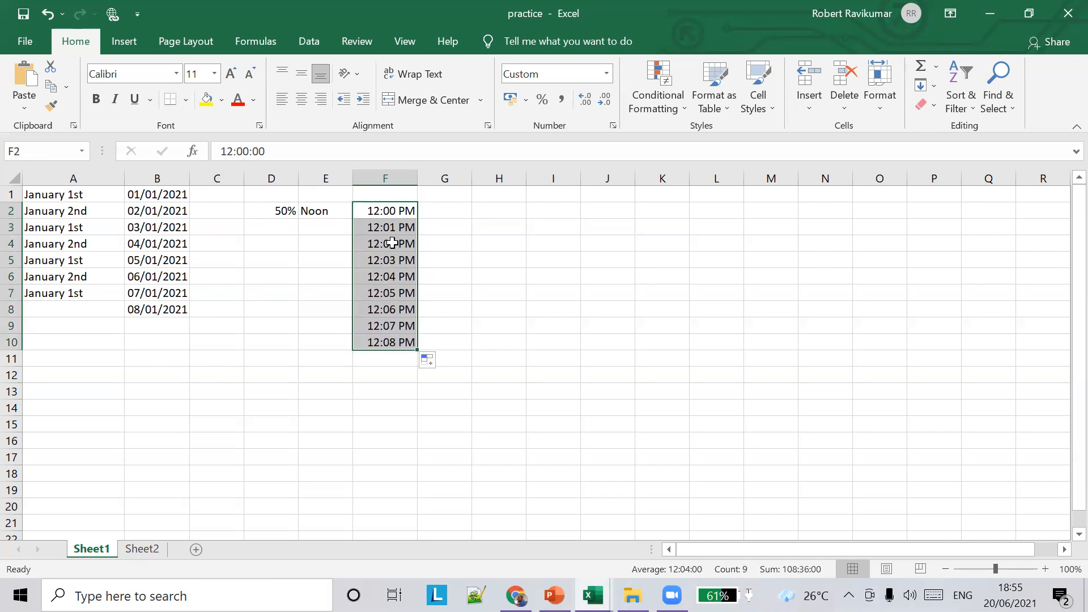
- Enter the plain numbers 12 and 13 in cells G2 and G3
{"action": "left_click", "coordinate": [452, 208]}
{"action": "type", "text": "12"}
{"action": "key", "text": "Return"}
{"action": "type", "text": "13"}
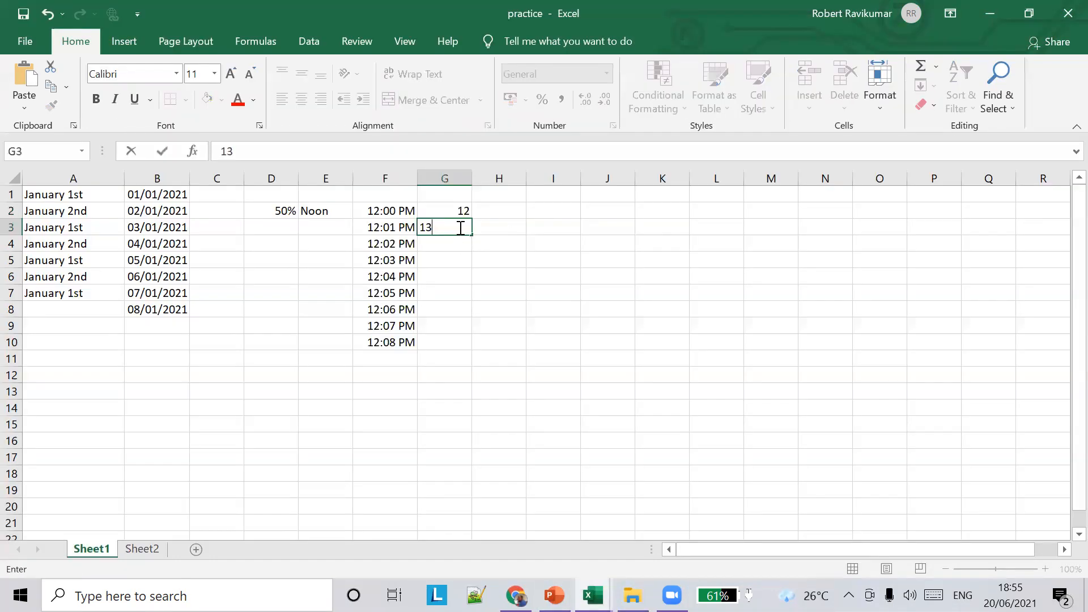
- Enter the numbers 456, 234 and 23 in cells K4 to K6
{"action": "left_click", "coordinate": [680, 235]}
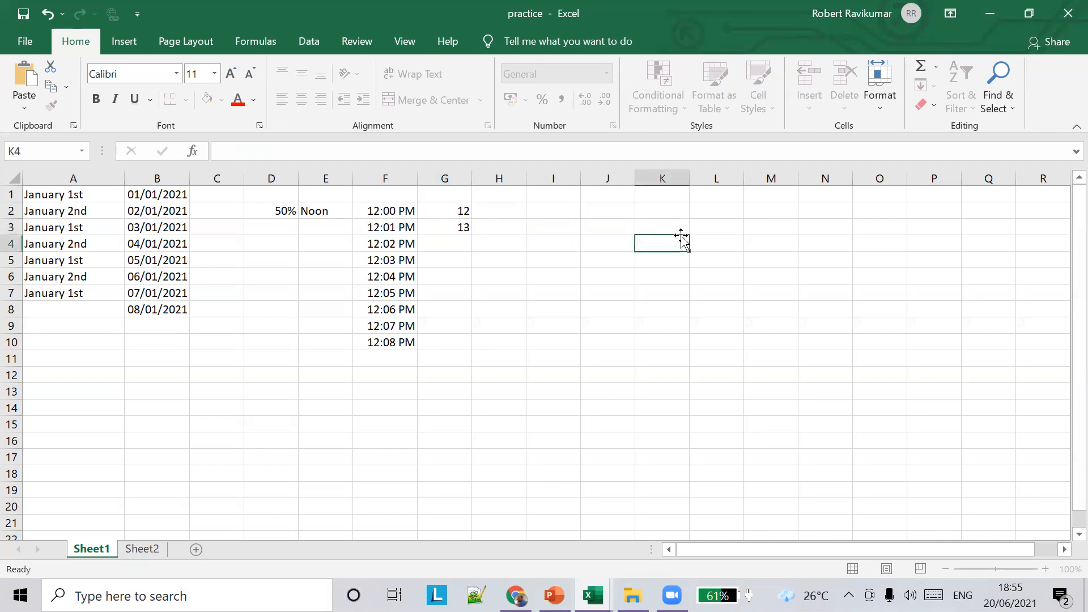
{"action": "type", "text": "456"}
{"action": "key", "text": "Return"}
{"action": "type", "text": "234"}
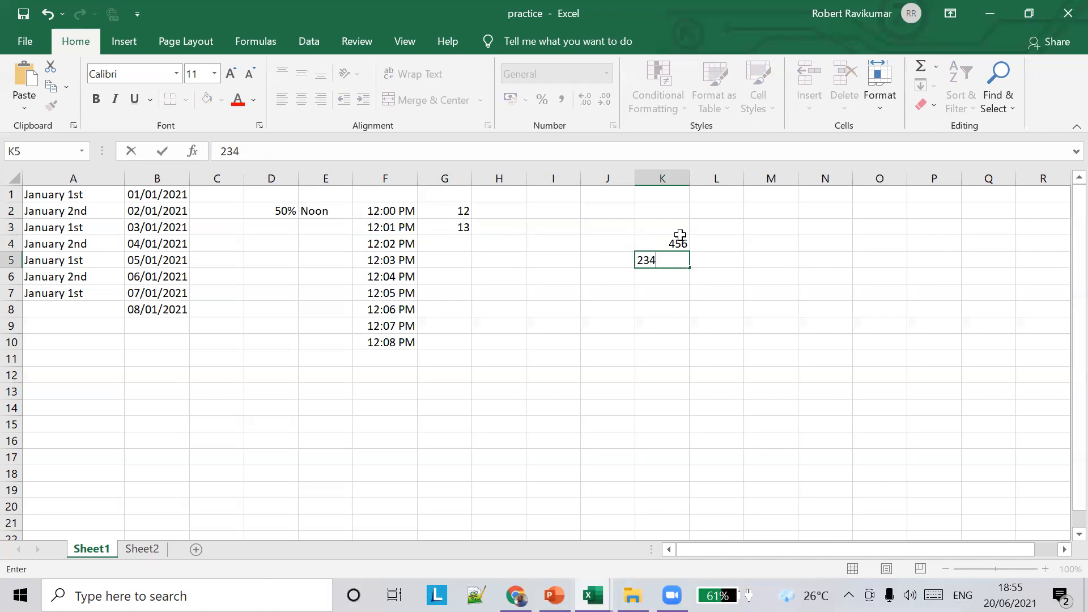
{"action": "key", "text": "Return"}
{"action": "type", "text": "23"}
{"action": "left_click_drag", "start_coordinate": [744, 297], "coordinate": [712, 289]}
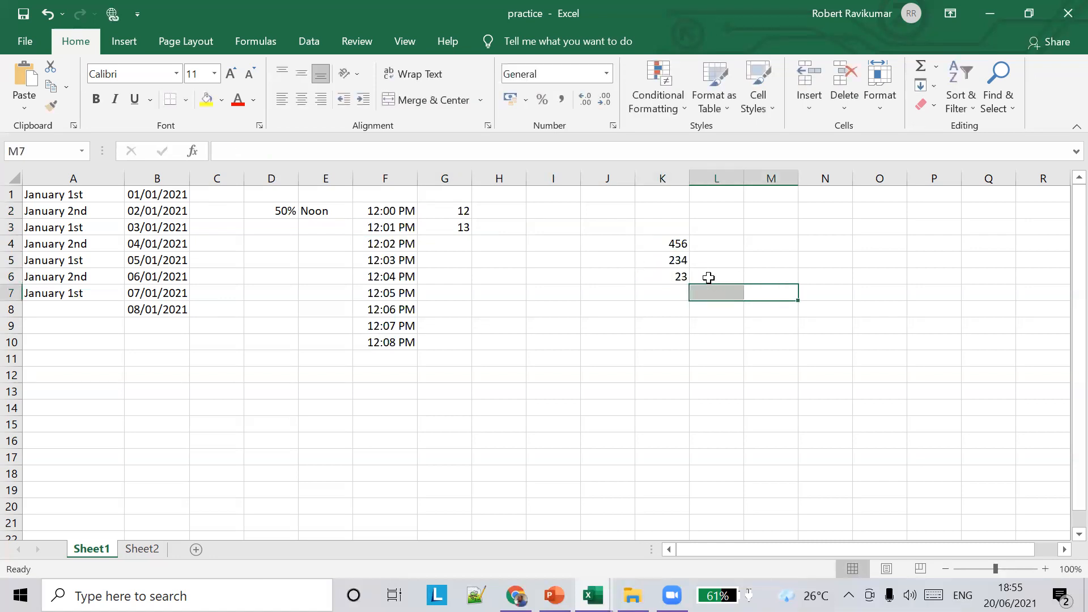
- Apply the Currency number format to the values in K4:K6
{"action": "left_click", "coordinate": [678, 258]}
{"action": "left_click_drag", "start_coordinate": [670, 243], "coordinate": [691, 280]}
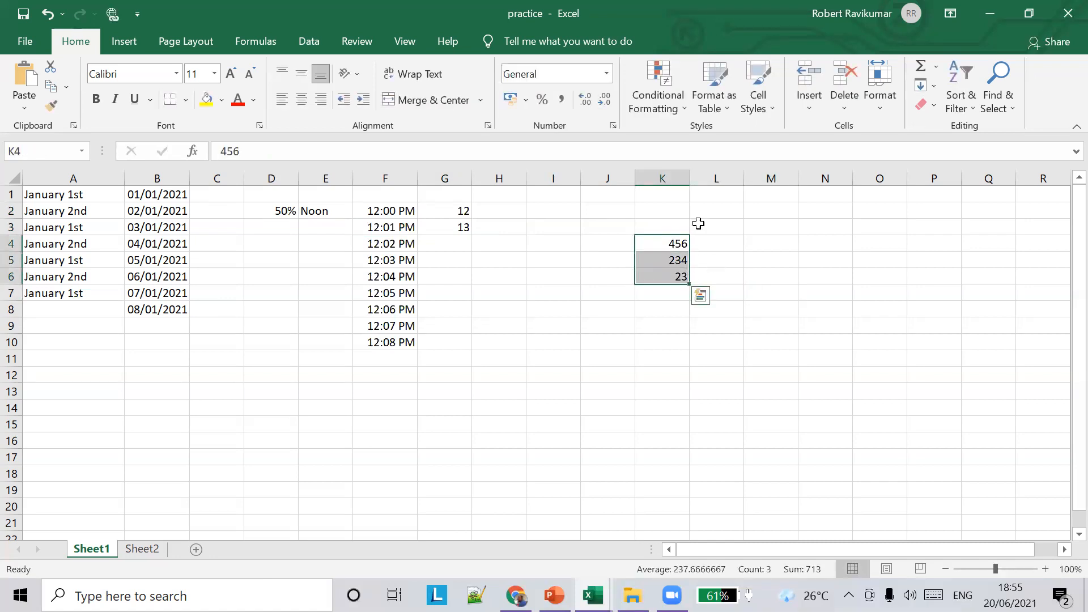
{"action": "left_click", "coordinate": [608, 73]}
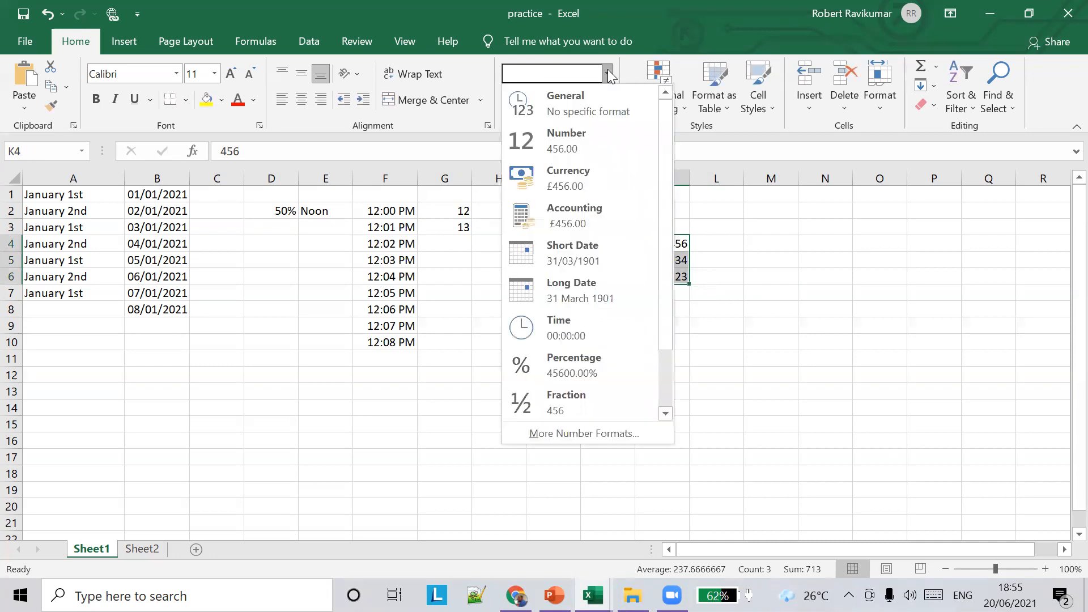
{"action": "left_click", "coordinate": [577, 182]}
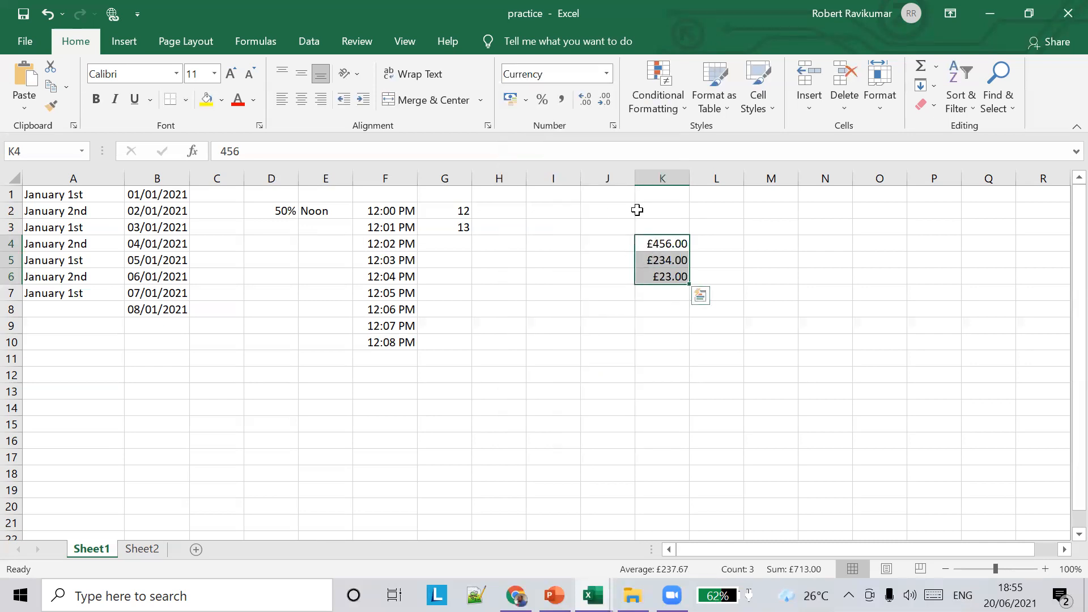
- Change the currency symbol of the cells K4:K6 to SGD through Format Cells
{"action": "right_click", "coordinate": [662, 247]}
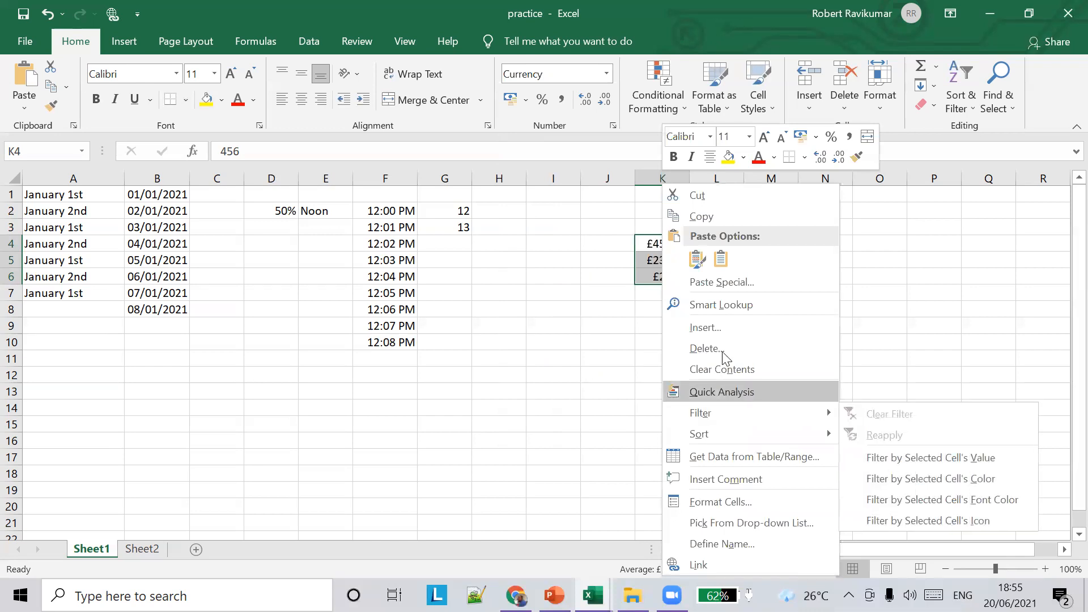
{"action": "left_click", "coordinate": [754, 495]}
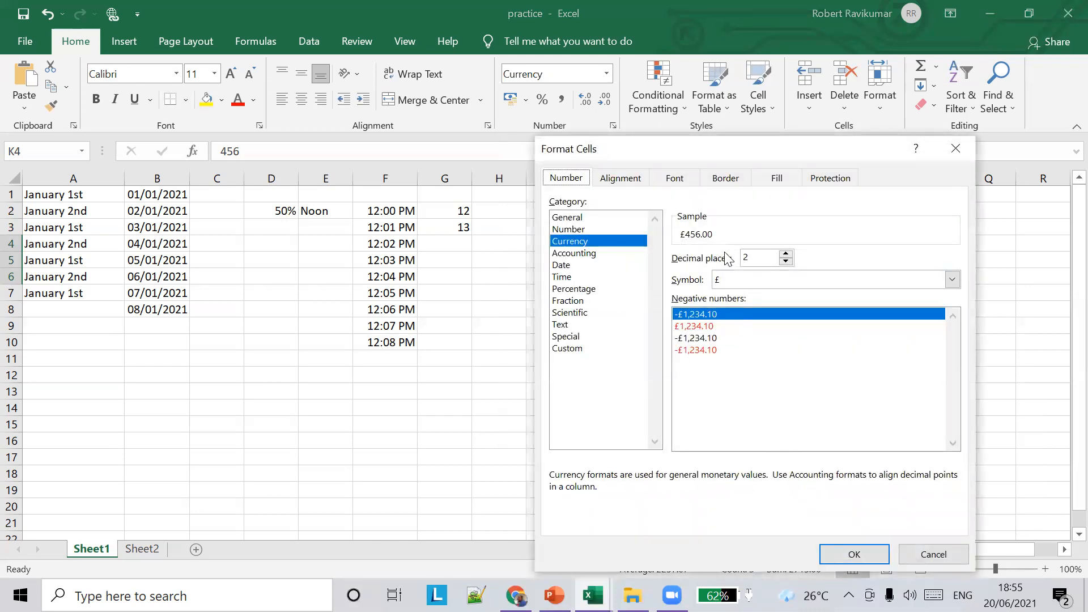
{"action": "left_click", "coordinate": [723, 281]}
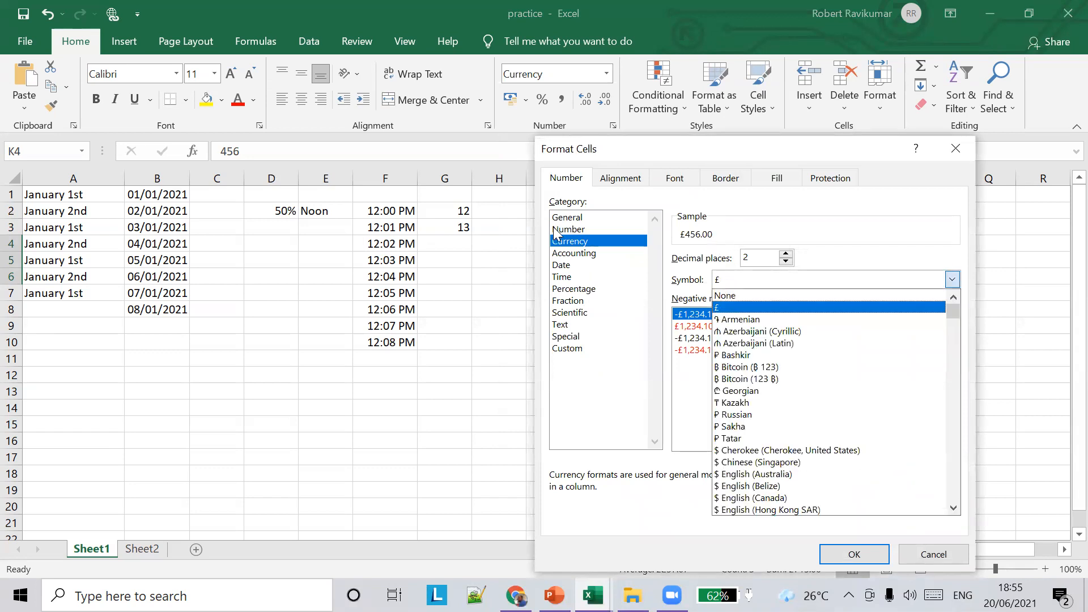
{"action": "left_click", "coordinate": [672, 213]}
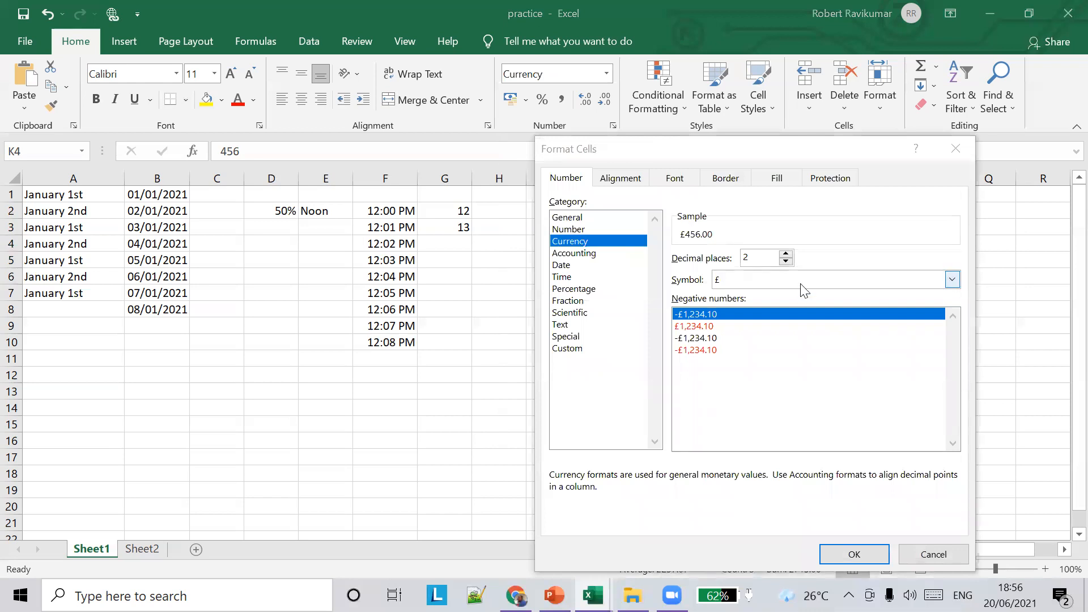
{"action": "left_click", "coordinate": [952, 280]}
{"action": "scroll", "coordinate": [816, 398], "scroll_direction": "down", "scroll_amount": 2}
{"action": "scroll", "coordinate": [816, 404], "scroll_direction": "down", "scroll_amount": 8}
{"action": "scroll", "coordinate": [818, 415], "scroll_direction": "down", "scroll_amount": 2}
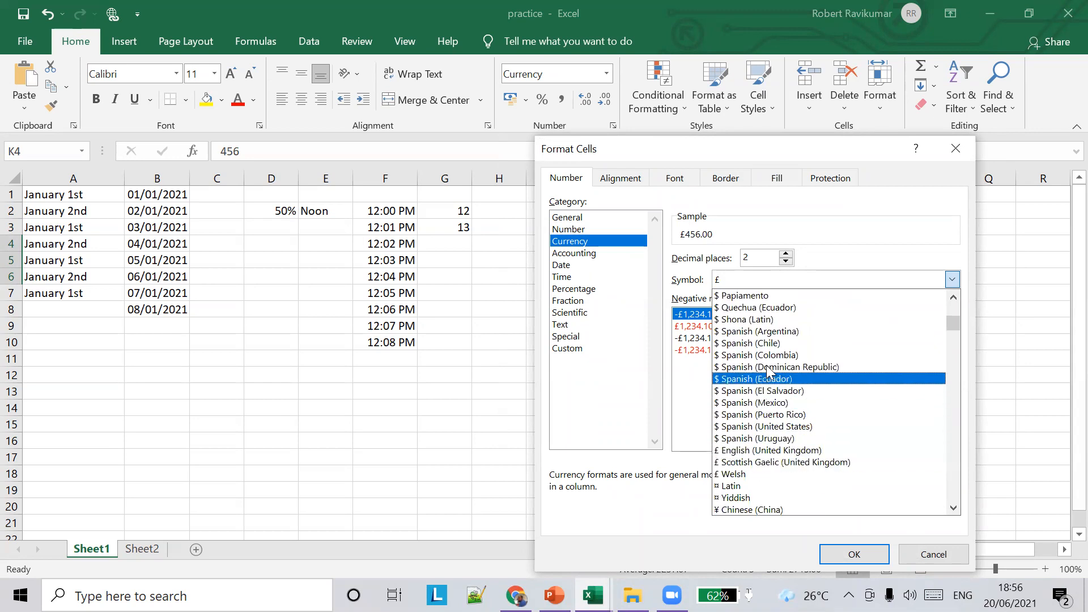
{"action": "scroll", "coordinate": [768, 334], "scroll_direction": "down", "scroll_amount": 10}
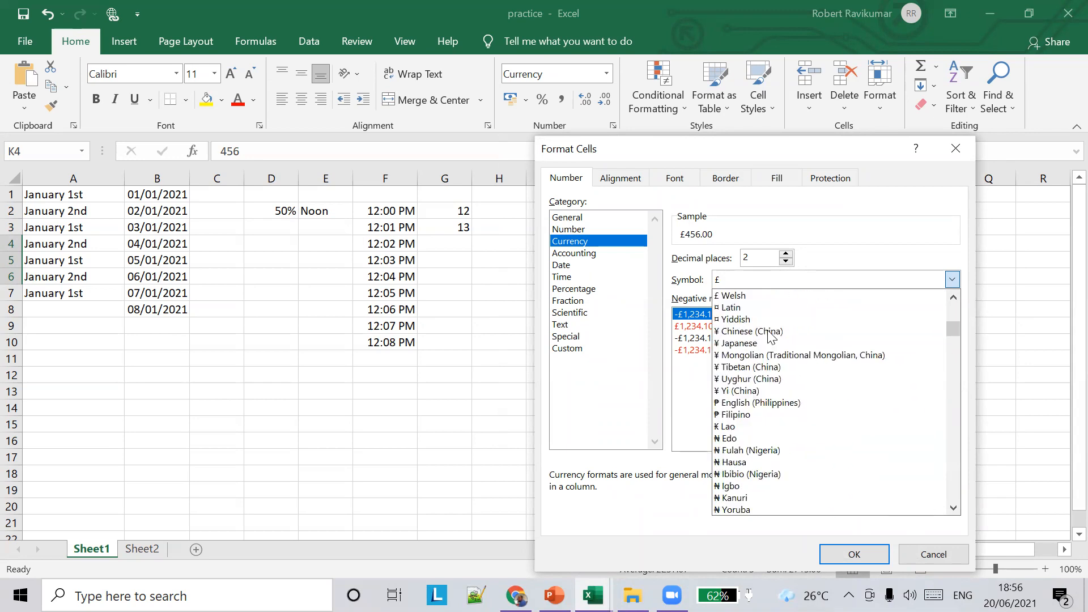
{"action": "type", "text": "sg"}
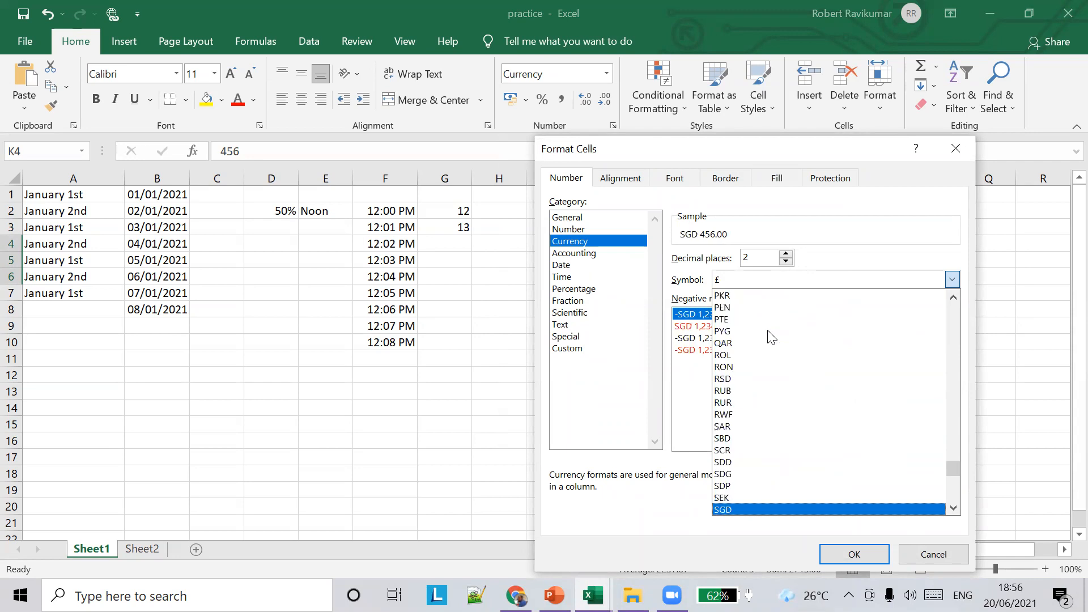
{"action": "key", "text": "Return"}
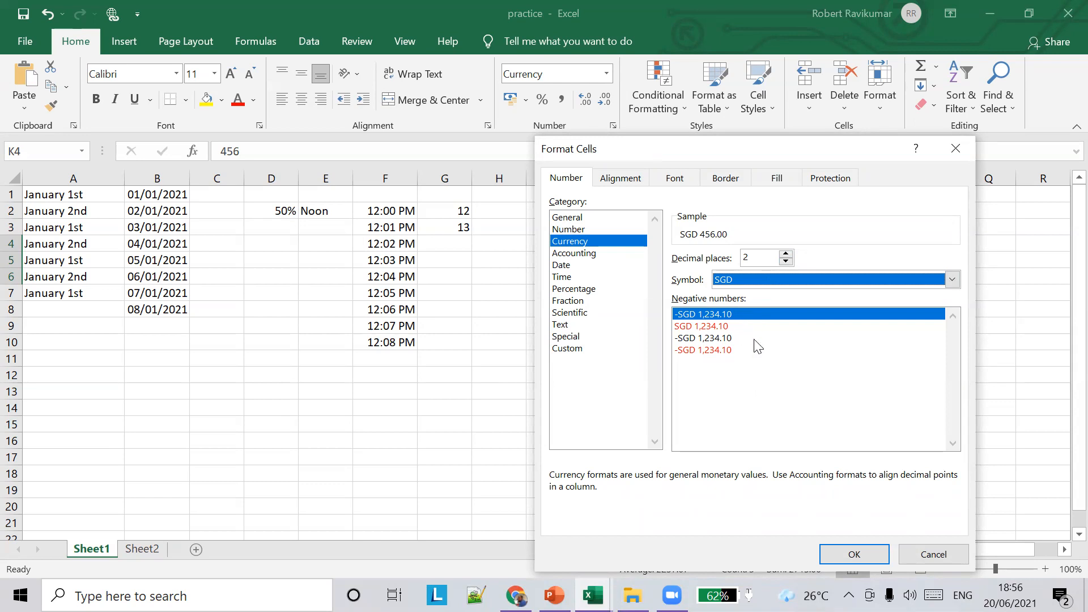
{"action": "left_click", "coordinate": [861, 553]}
{"action": "left_click", "coordinate": [711, 232]}
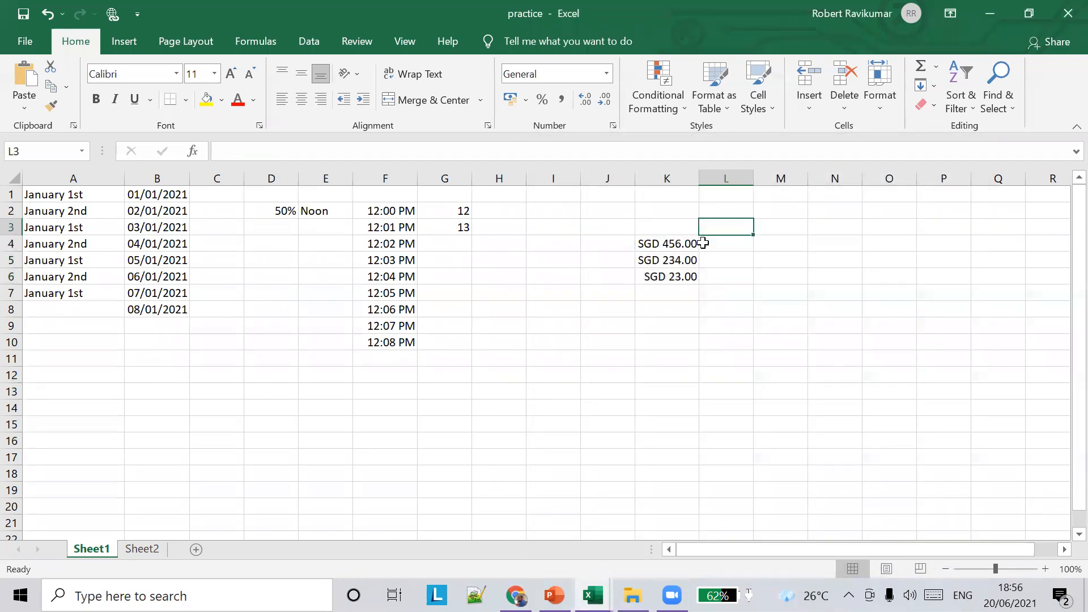
- Inspect the underlying values of the SGD amounts in K4:K6, and switch to the number formats slide in PowerPoint
{"action": "left_click", "coordinate": [650, 244]}
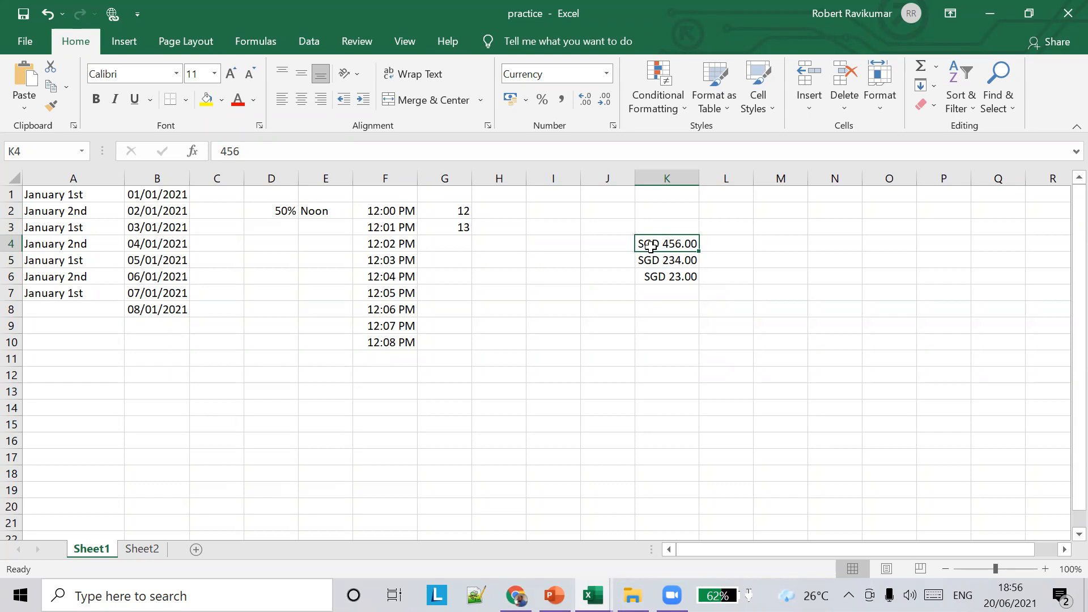
{"action": "left_click_drag", "start_coordinate": [250, 149], "coordinate": [198, 149]}
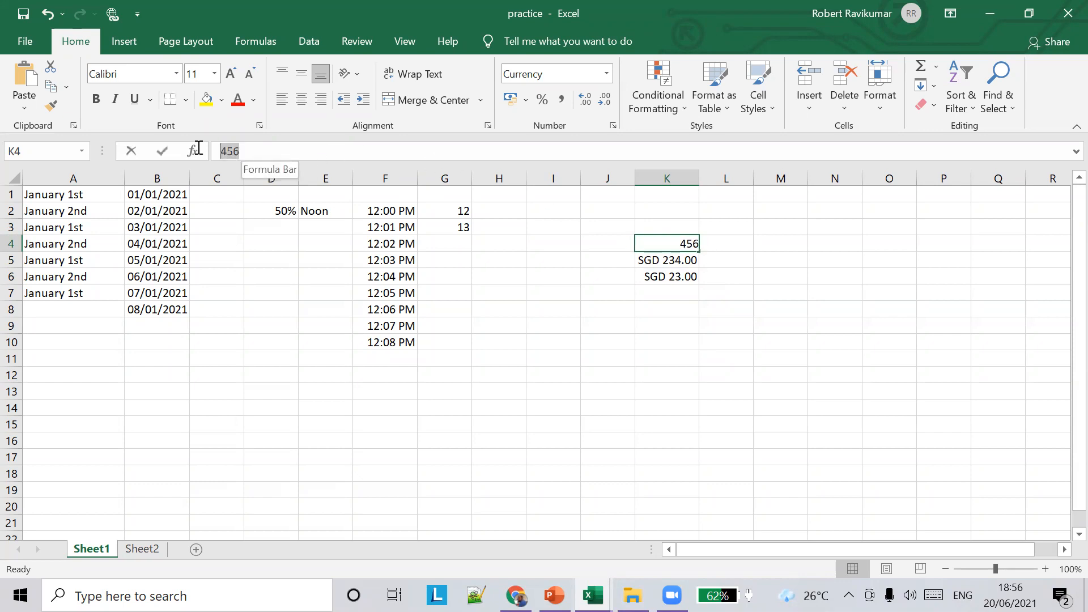
{"action": "left_click", "coordinate": [661, 258]}
{"action": "left_click", "coordinate": [679, 279]}
{"action": "left_click", "coordinate": [674, 261]}
{"action": "left_click", "coordinate": [268, 151]}
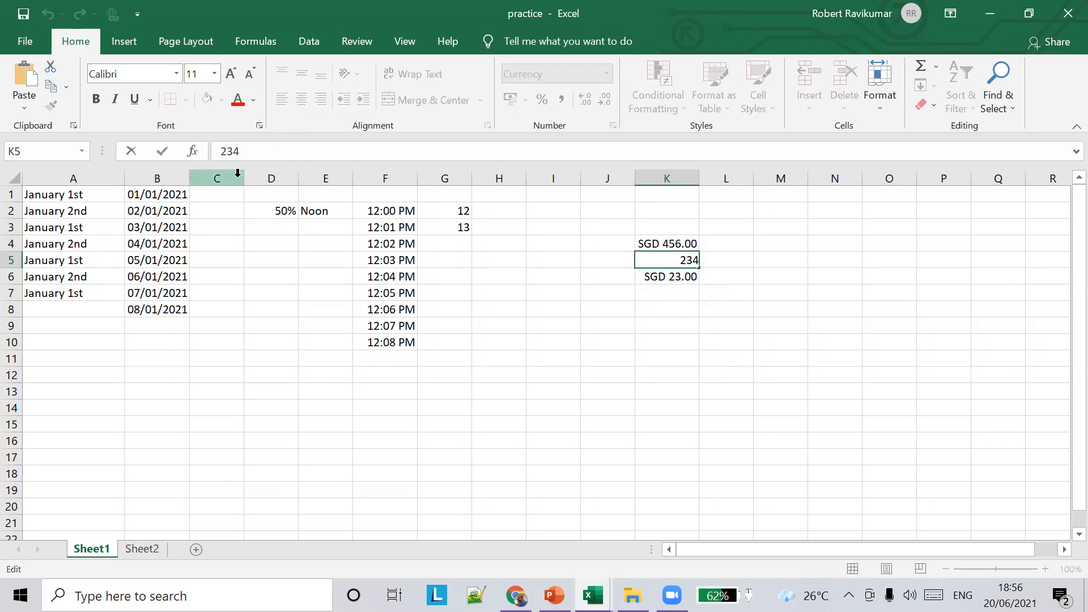
{"action": "left_click_drag", "start_coordinate": [243, 151], "coordinate": [220, 152]}
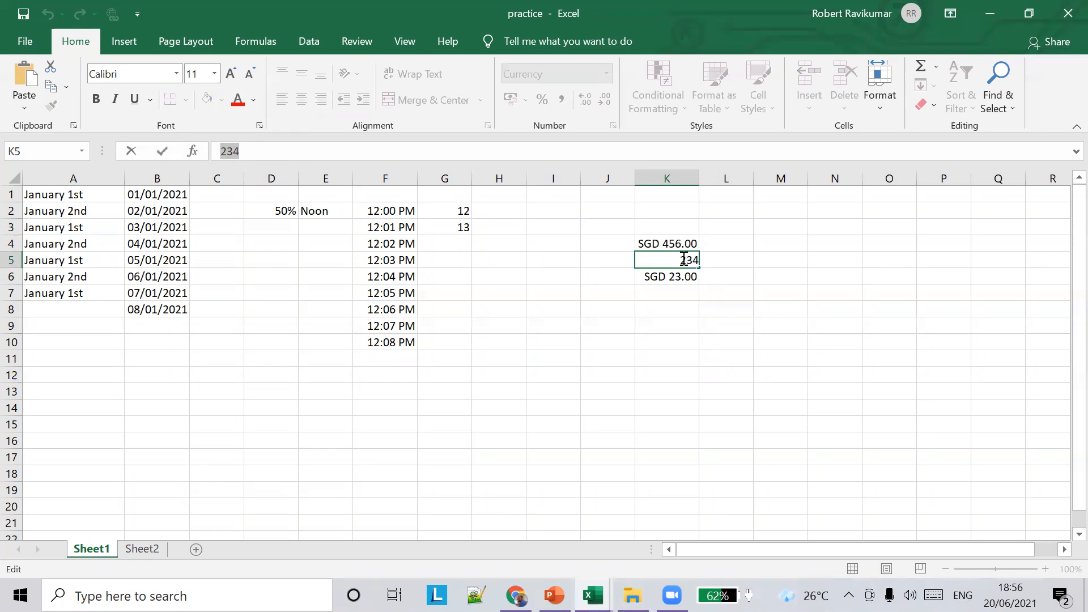
{"action": "left_click", "coordinate": [781, 260]}
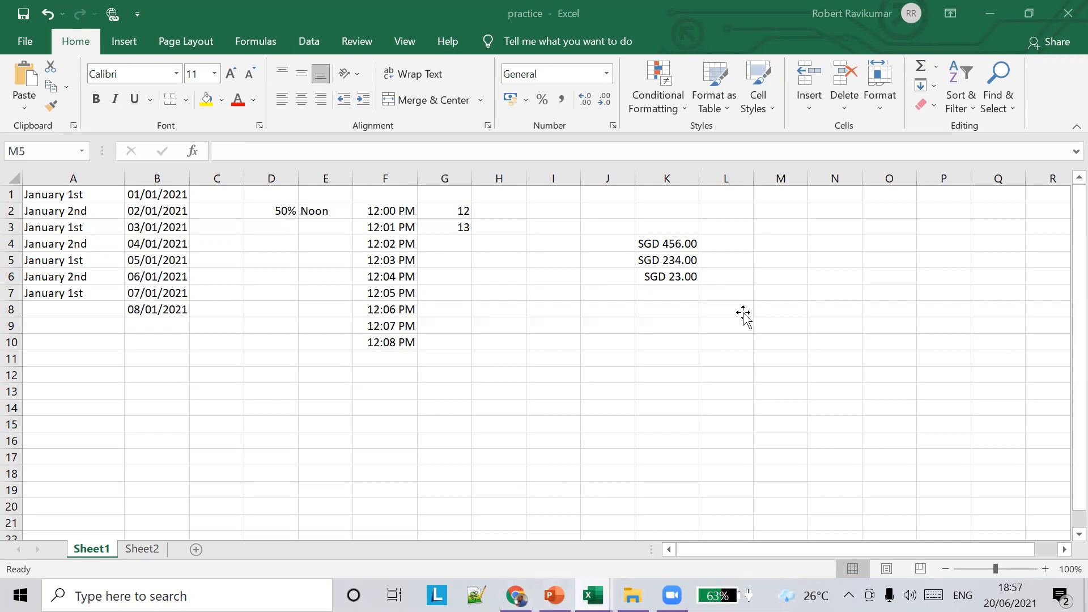
{"action": "key", "text": "alt+Tab"}
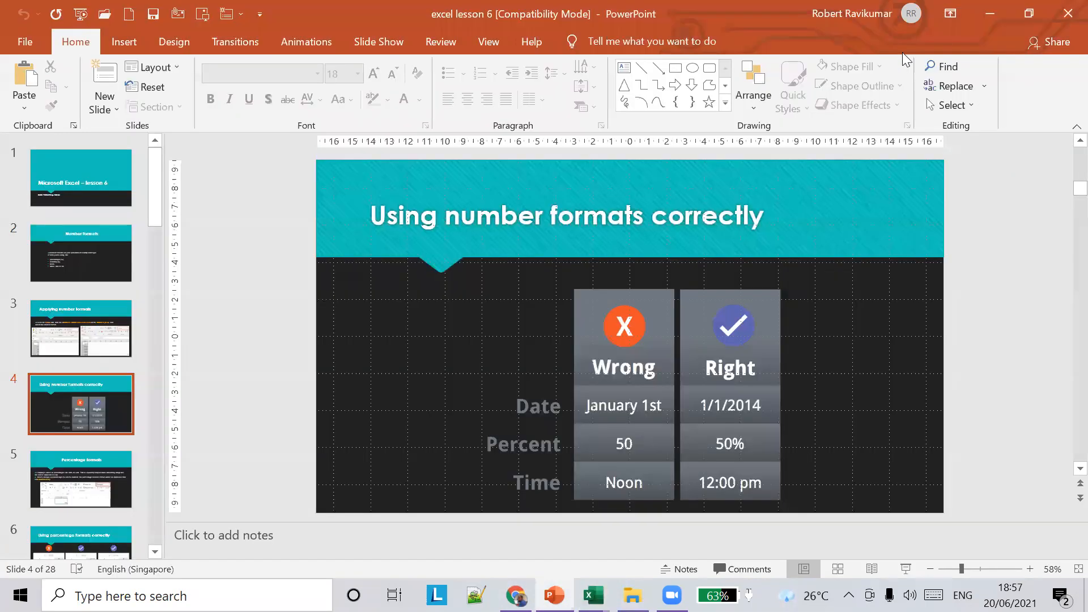
- Present the slides on using number formats and percentage formats, and return to the practice workbook in Excel
{"action": "left_click", "coordinate": [905, 569]}
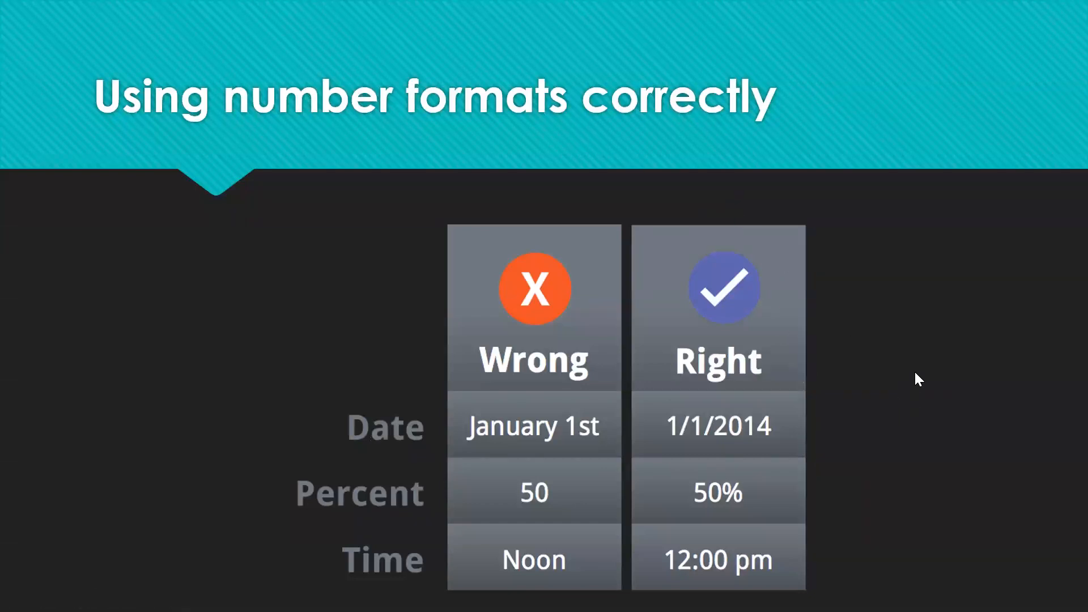
{"action": "left_click", "coordinate": [887, 238]}
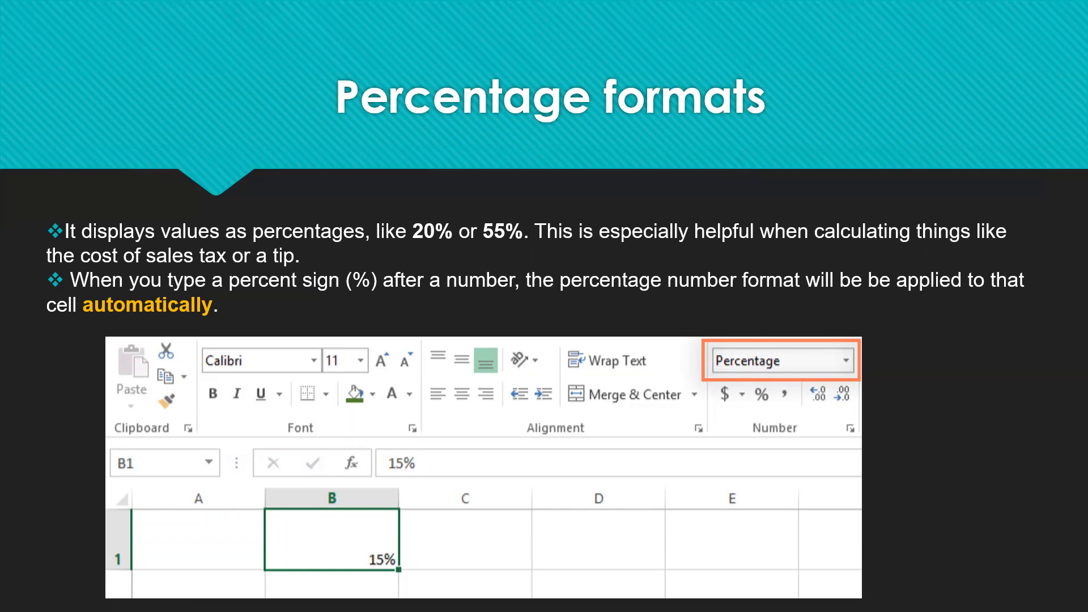
{"action": "left_click", "coordinate": [935, 349]}
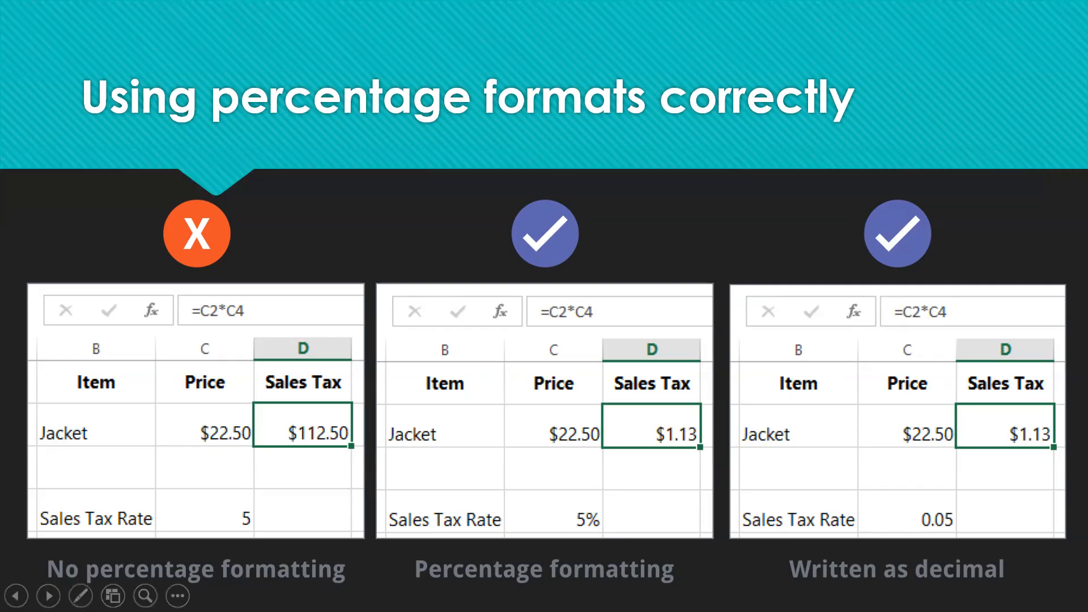
{"action": "key", "text": "Escape"}
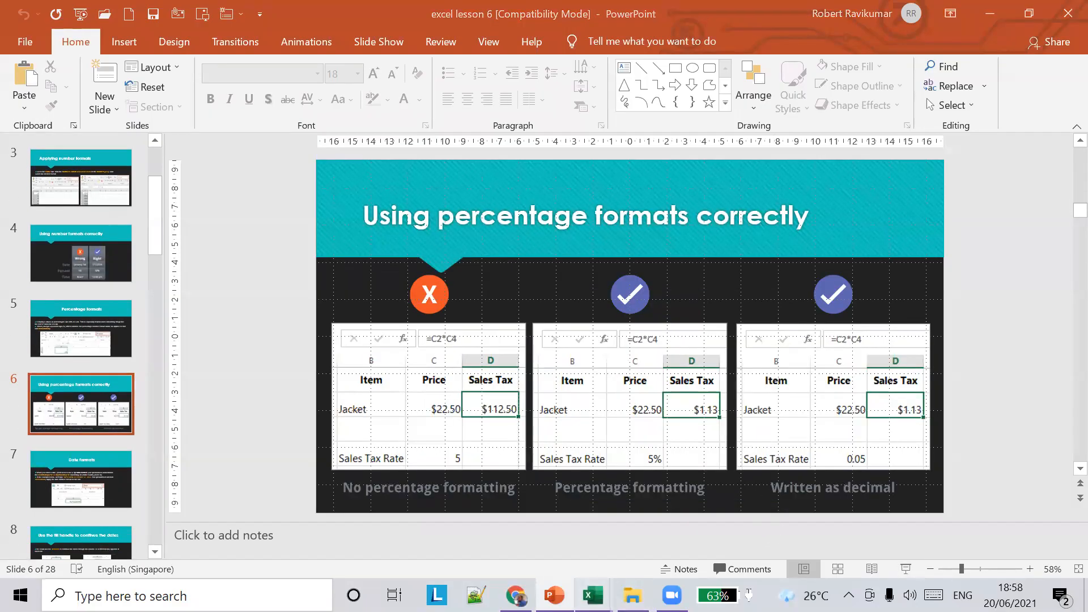
{"action": "mouse_move", "coordinate": [593, 595]}
{"action": "left_click", "coordinate": [533, 514]}
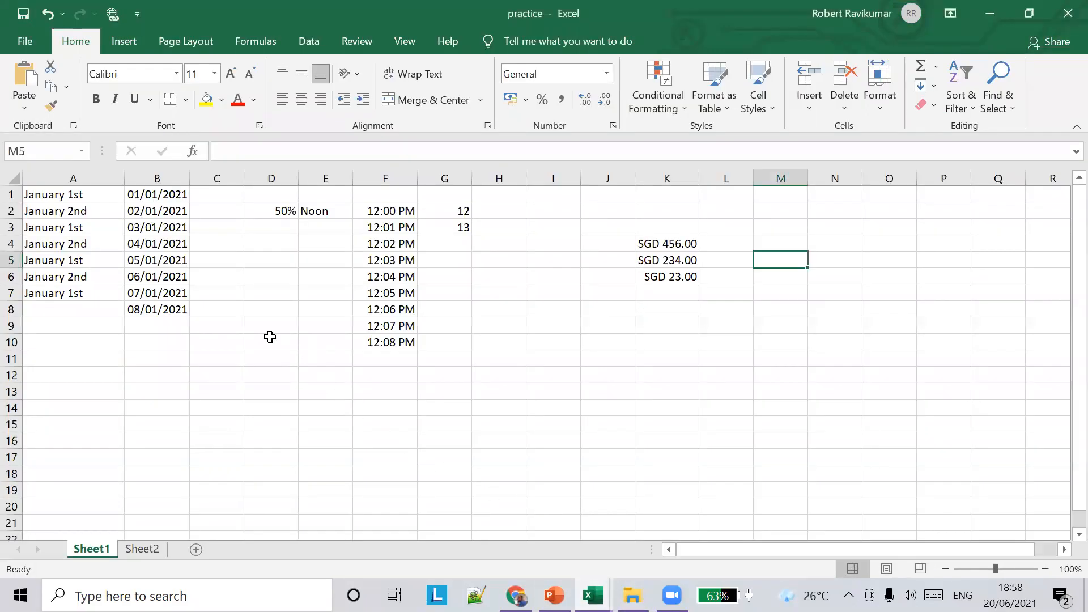
- Open the Format Cells settings for the percentage in D2 and try out different numbers of decimal places
{"action": "left_click", "coordinate": [277, 211]}
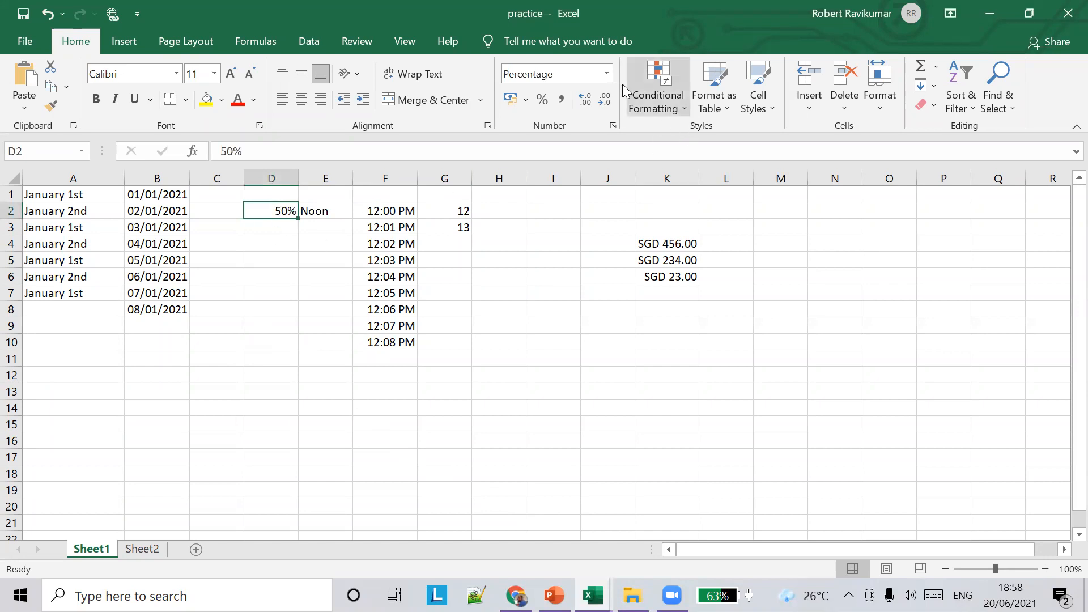
{"action": "right_click", "coordinate": [283, 207]}
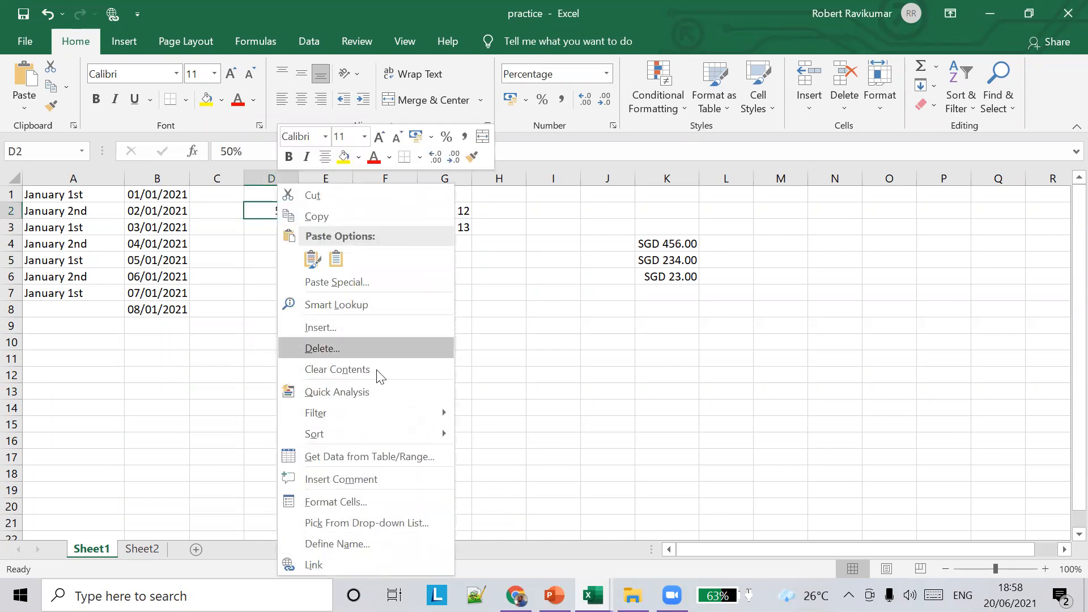
{"action": "left_click", "coordinate": [382, 501]}
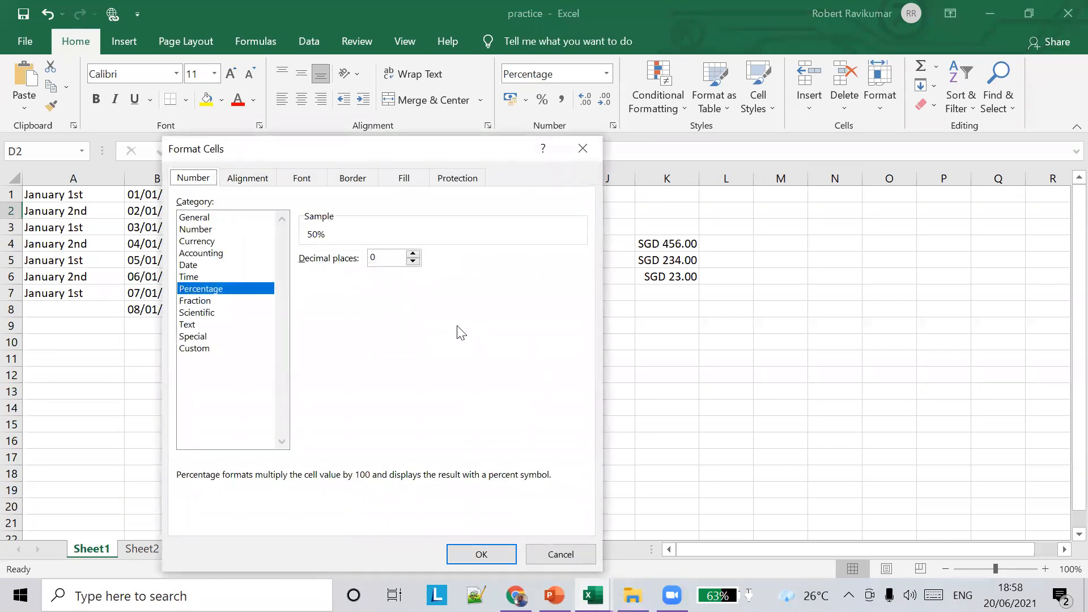
{"action": "left_click", "coordinate": [413, 255]}
{"action": "left_click", "coordinate": [413, 255]}
{"action": "left_click", "coordinate": [412, 262]}
{"action": "left_click", "coordinate": [413, 262]}
- Examine the samples and options of the other number categories for D2, including Number, Currency, Date, Time, Fraction, Scientific, Special and Custom
{"action": "left_click", "coordinate": [225, 218]}
{"action": "left_click", "coordinate": [218, 231]}
{"action": "left_click", "coordinate": [218, 242]}
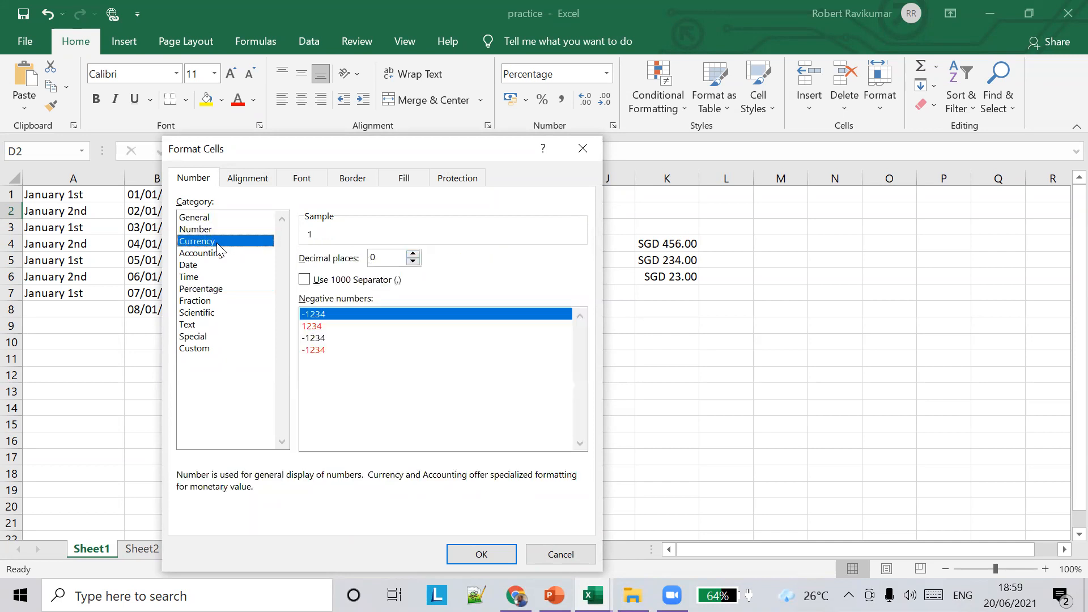
{"action": "left_click", "coordinate": [218, 266]}
{"action": "left_click", "coordinate": [217, 276]}
{"action": "left_click", "coordinate": [220, 298]}
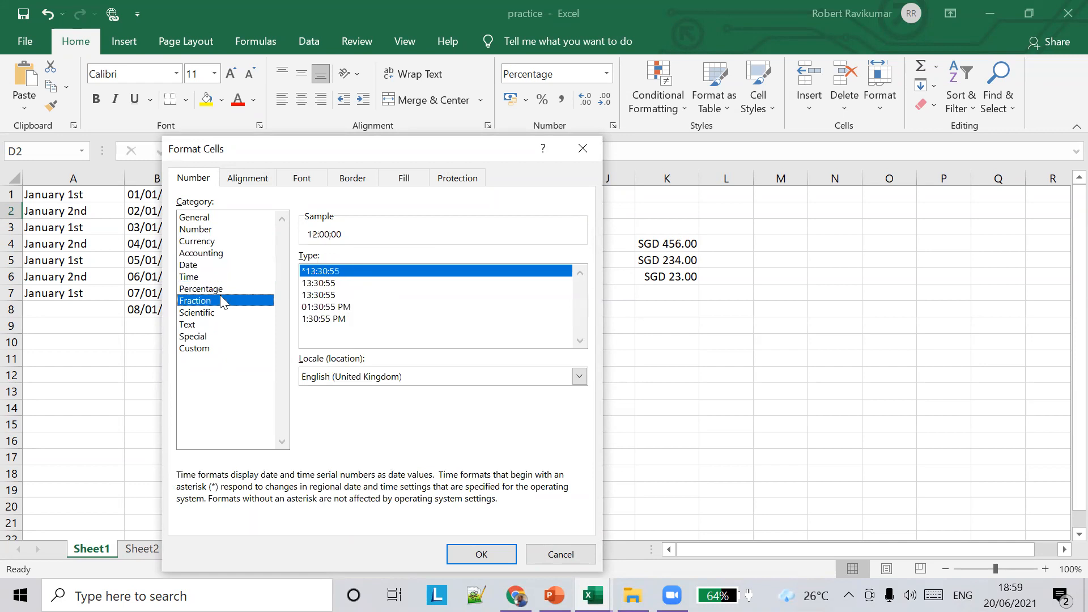
{"action": "left_click", "coordinate": [221, 313]}
{"action": "left_click", "coordinate": [214, 338]}
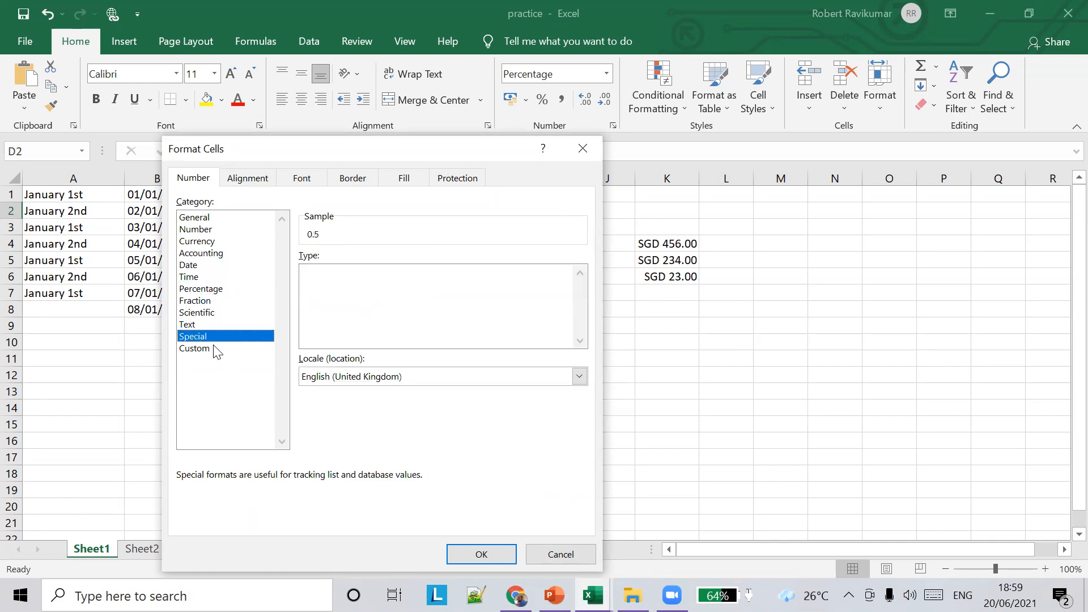
{"action": "left_click", "coordinate": [216, 349]}
{"action": "left_click", "coordinate": [205, 324]}
{"action": "left_click", "coordinate": [202, 267]}
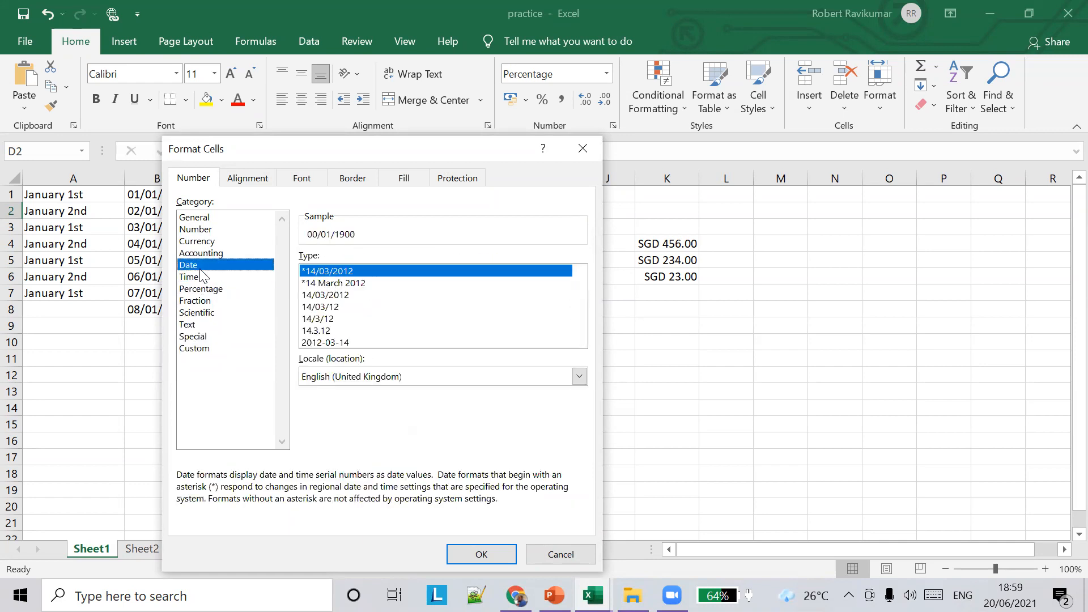
- Format D2 as Percentage with two decimal places and widen column D
{"action": "left_click", "coordinate": [201, 288]}
{"action": "left_click", "coordinate": [413, 255]}
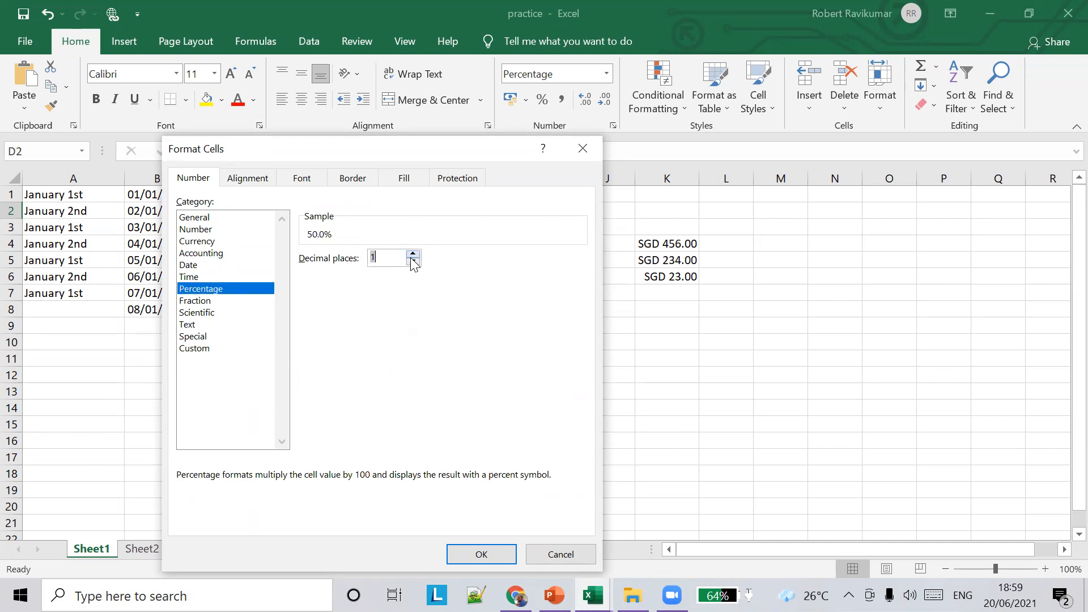
{"action": "left_click", "coordinate": [492, 559]}
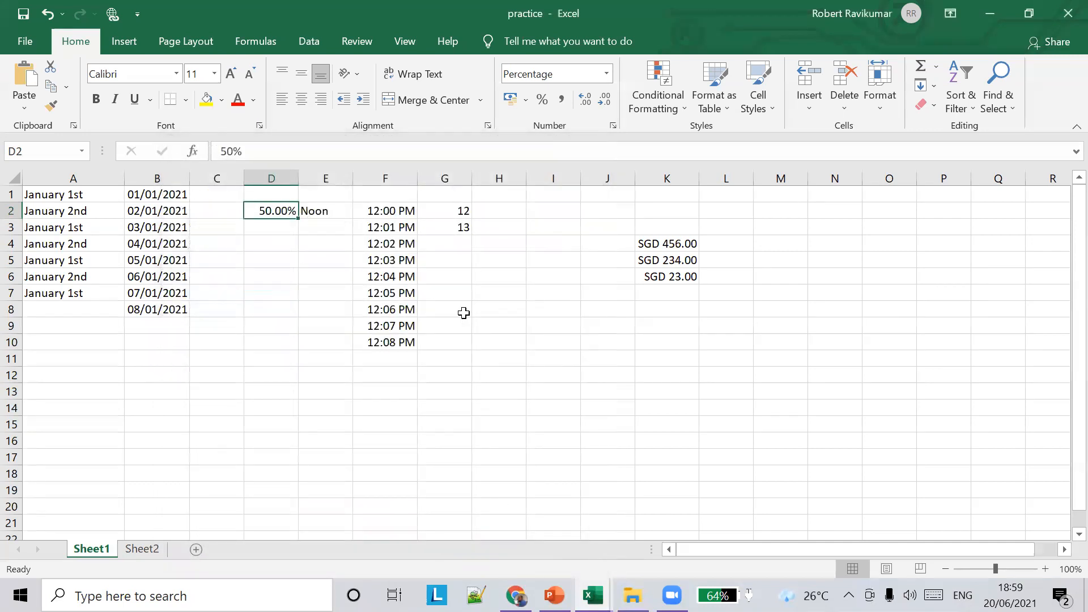
{"action": "left_click_drag", "start_coordinate": [298, 174], "coordinate": [330, 176]}
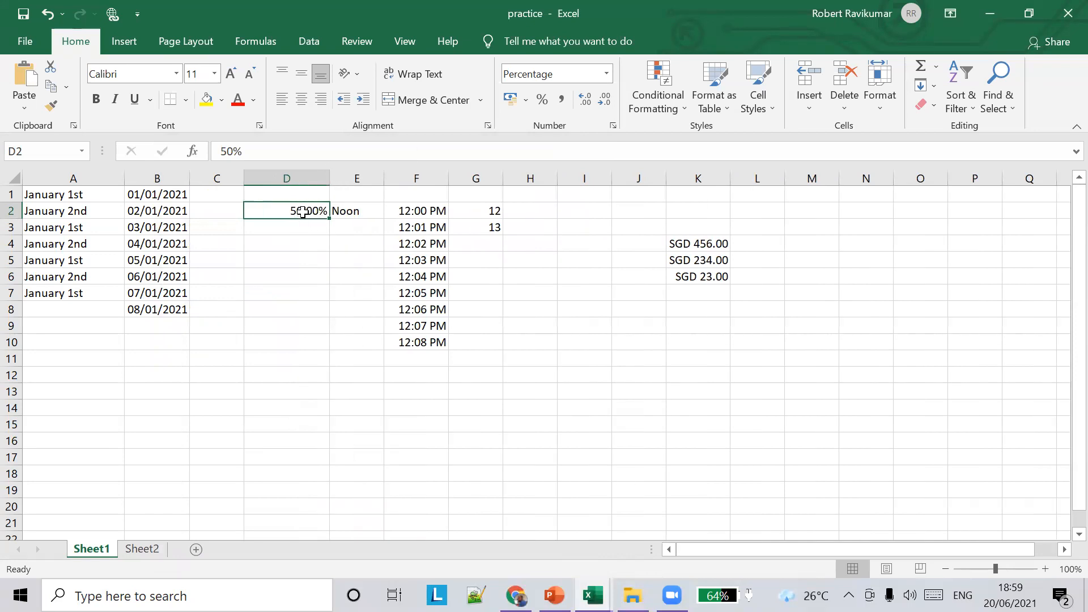
- Apply the Fraction format to D2 and view the available fraction types without changing them
{"action": "left_click", "coordinate": [607, 74]}
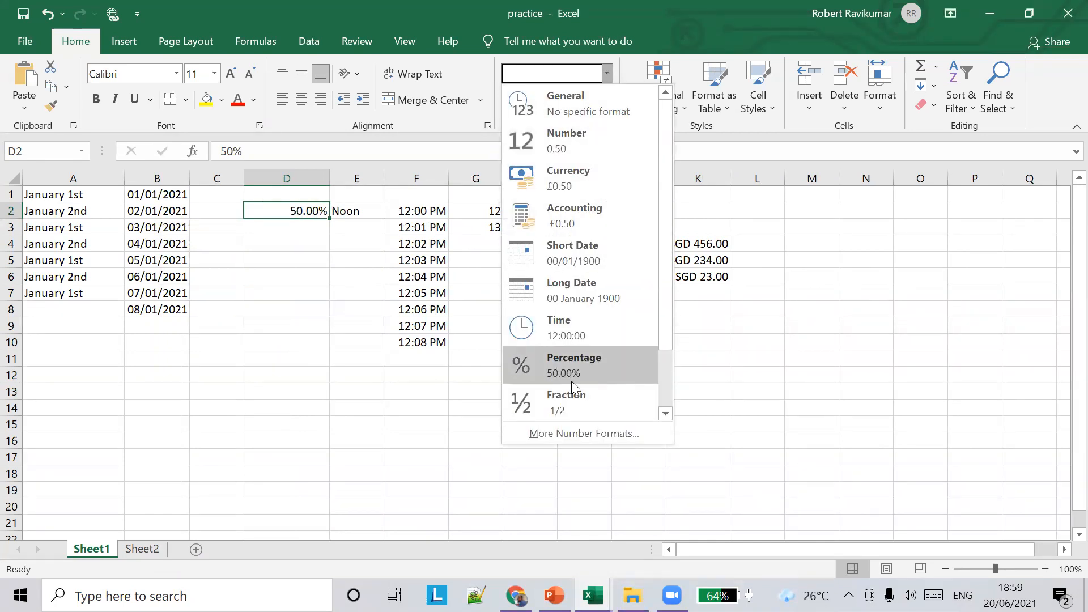
{"action": "left_click", "coordinate": [576, 407]}
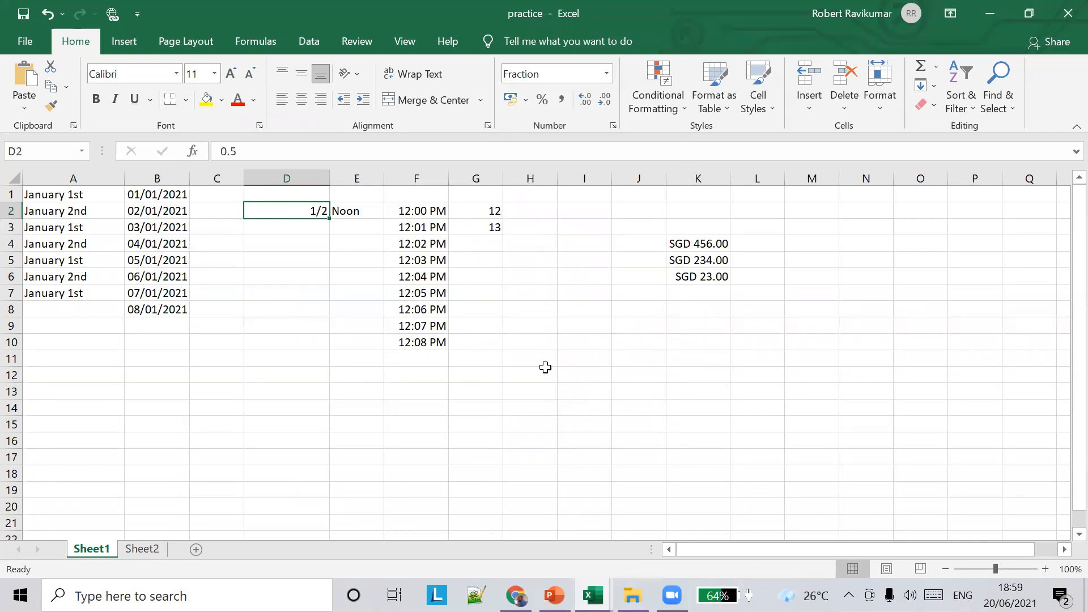
{"action": "right_click", "coordinate": [317, 214]}
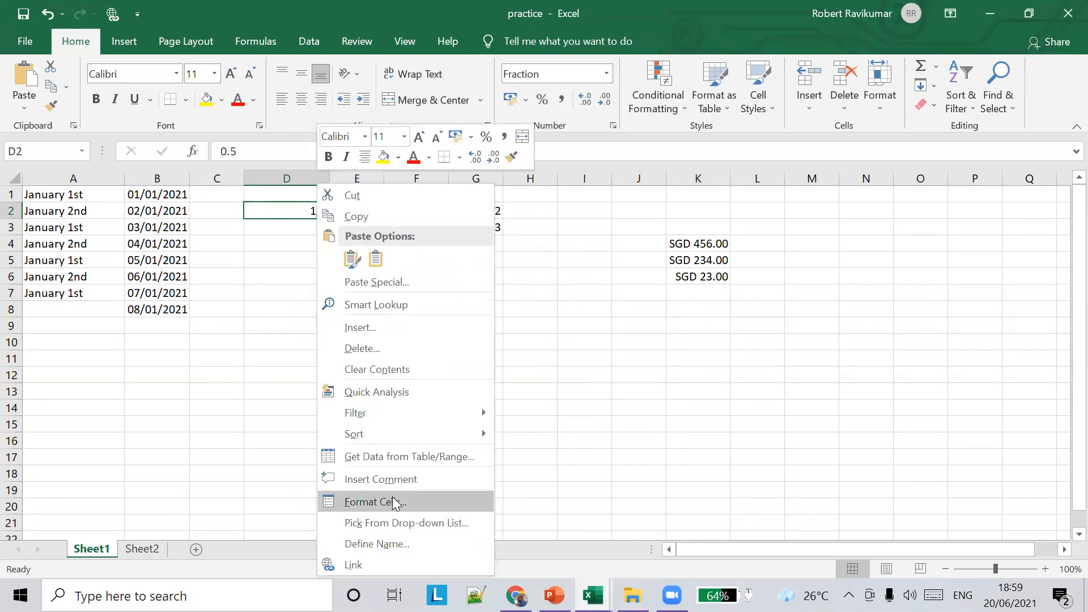
{"action": "left_click", "coordinate": [607, 74]}
{"action": "left_click", "coordinate": [607, 72]}
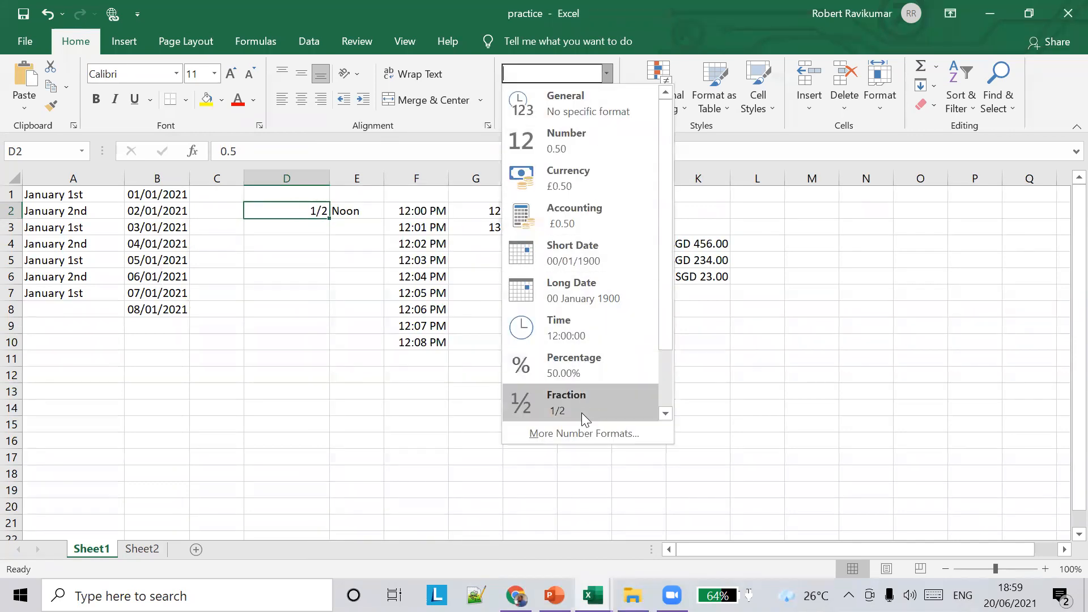
{"action": "left_click", "coordinate": [587, 432]}
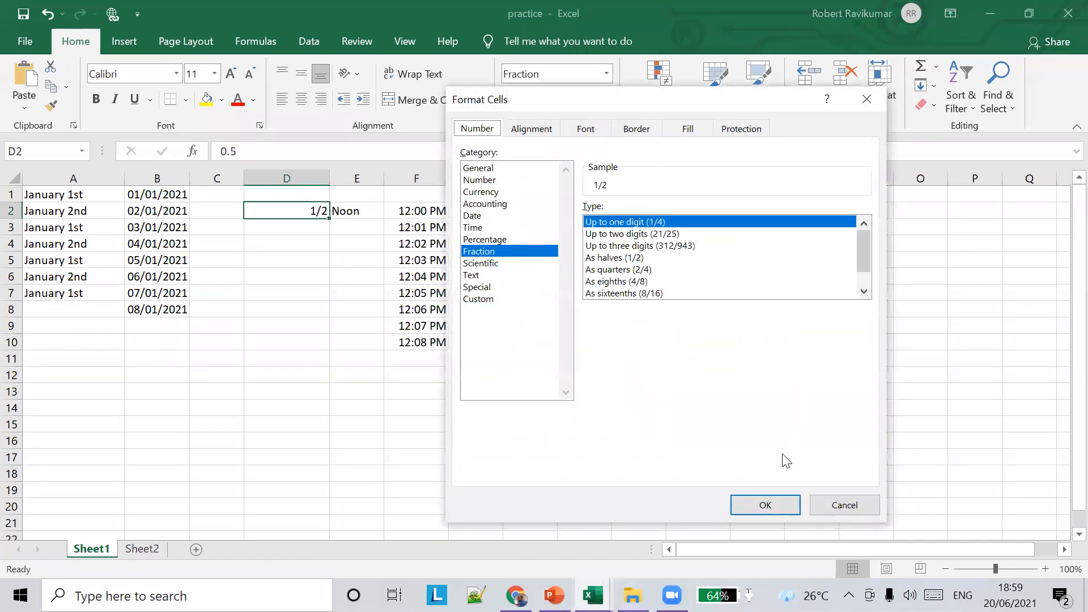
{"action": "left_click", "coordinate": [832, 505]}
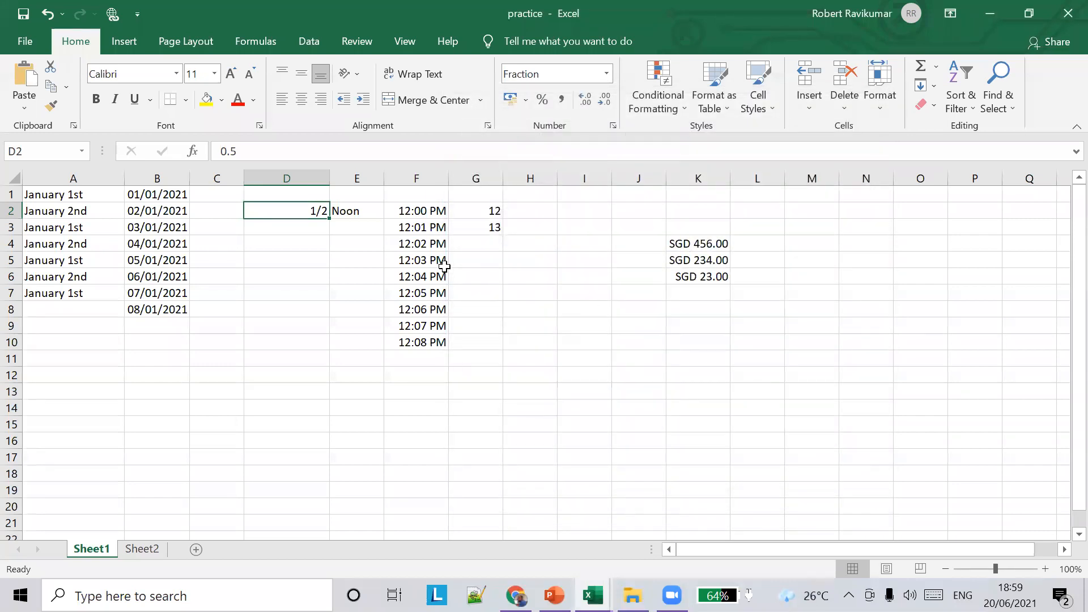
- Apply the Percentage format to cell D2 again
{"action": "left_click", "coordinate": [607, 75]}
{"action": "left_click", "coordinate": [599, 371]}
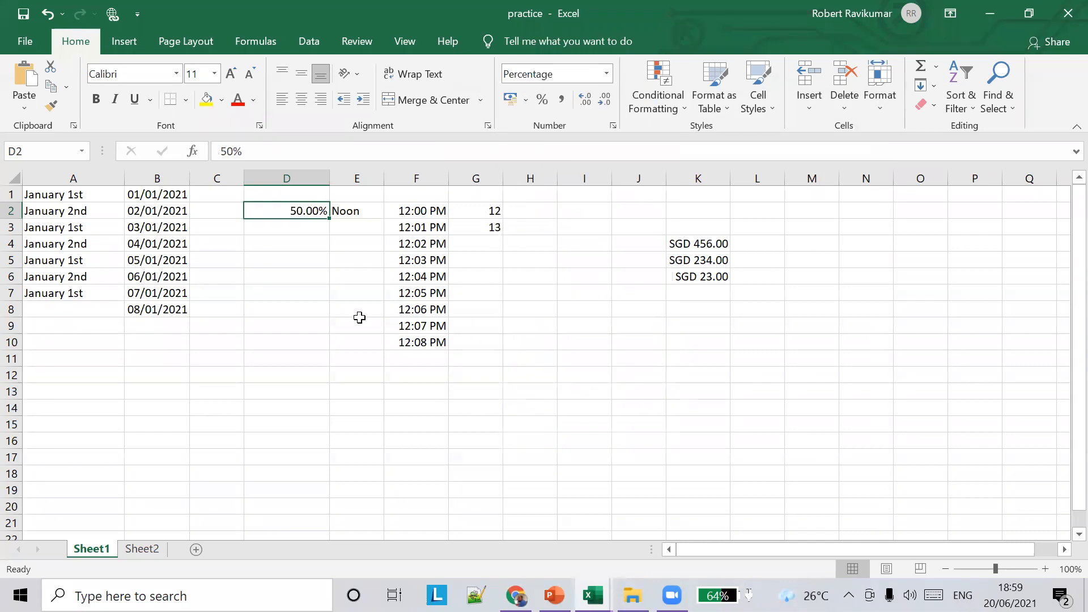
{"action": "left_click", "coordinate": [299, 270]}
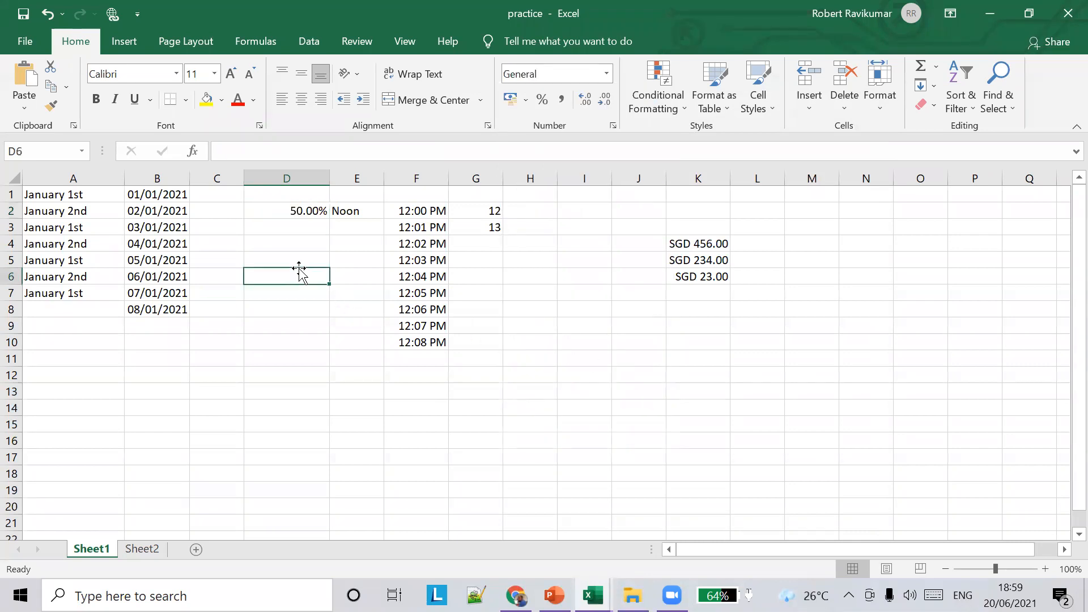
- Change the amount in K4 to 456.9876
{"action": "left_click", "coordinate": [712, 244]}
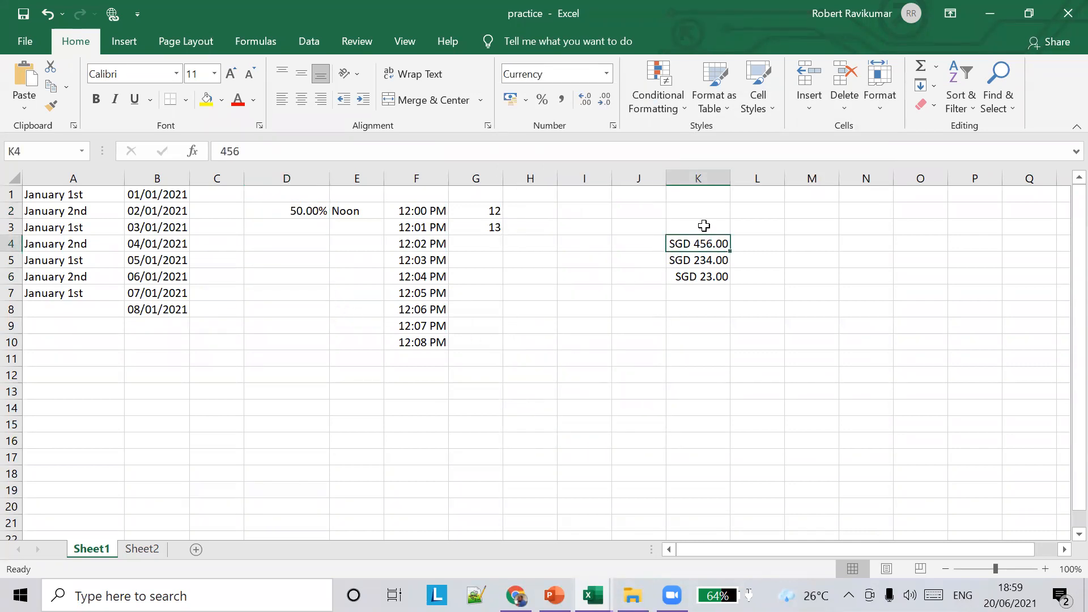
{"action": "left_click", "coordinate": [318, 153]}
{"action": "type", "text": ".9876"}
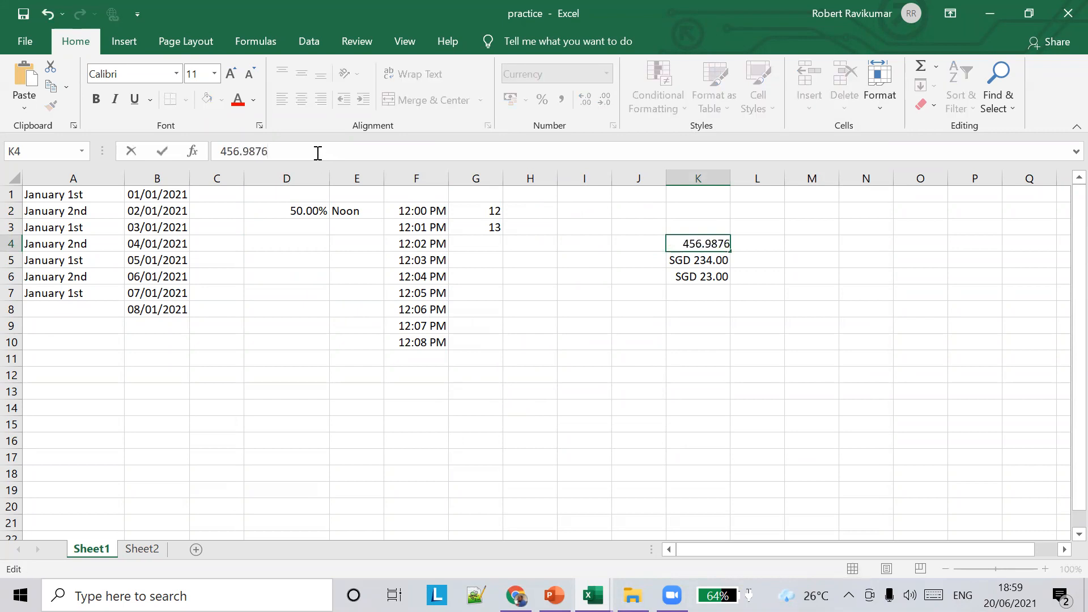
{"action": "left_click", "coordinate": [718, 274]}
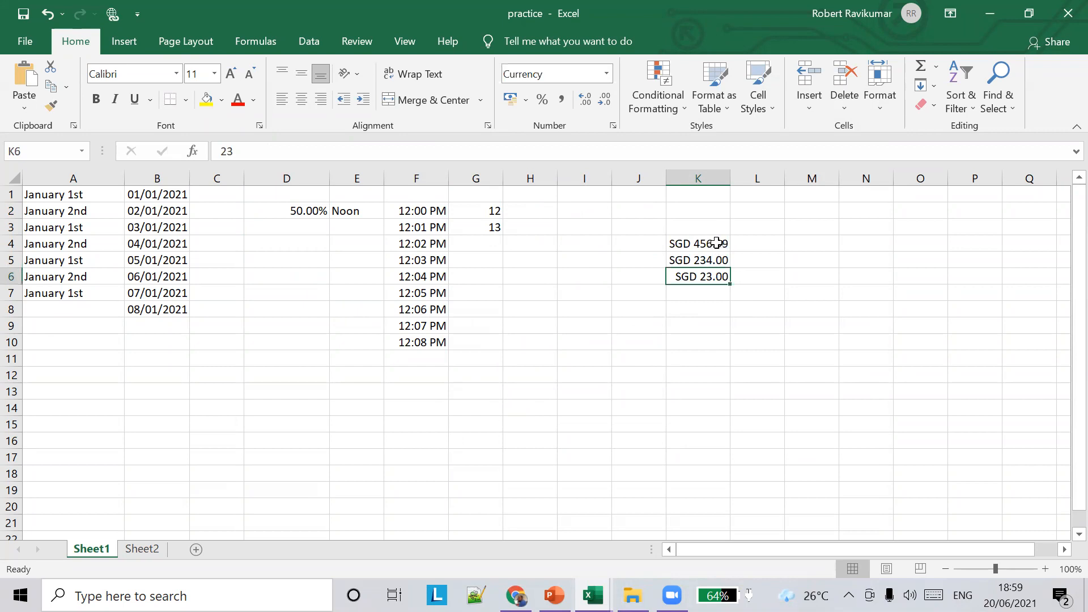
- Compare the displayed amount in K4 with the decimals of its stored value
{"action": "left_click", "coordinate": [717, 243]}
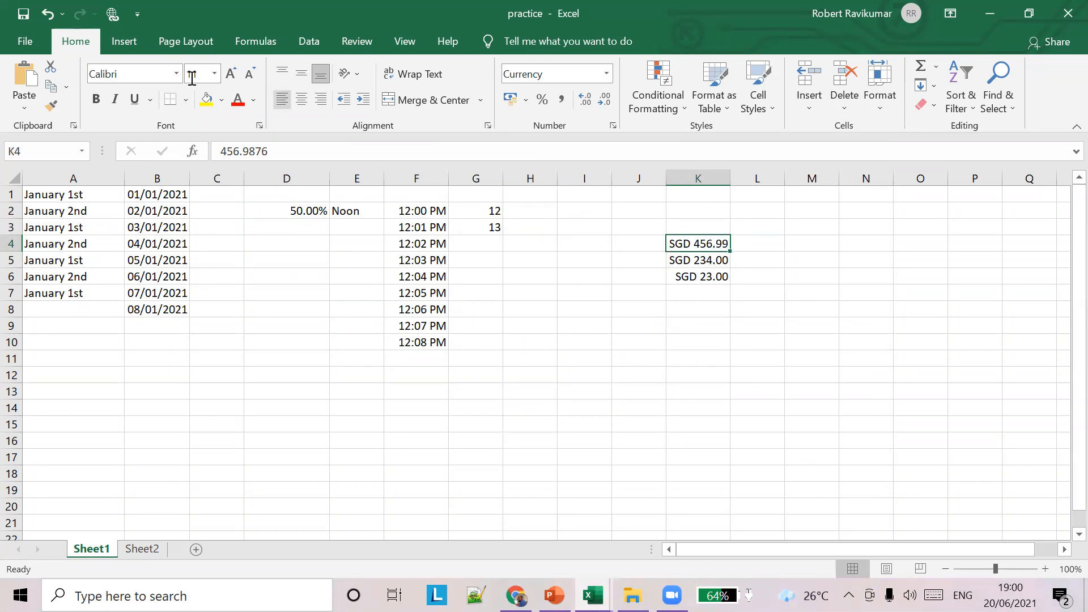
{"action": "left_click_drag", "start_coordinate": [244, 151], "coordinate": [291, 168]}
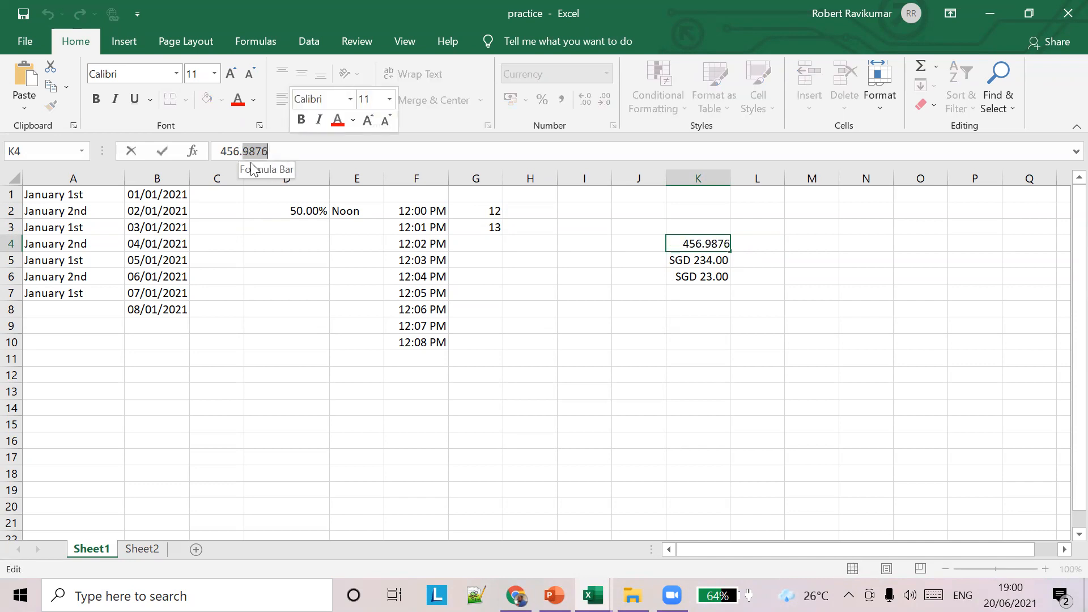
{"action": "left_click", "coordinate": [793, 256]}
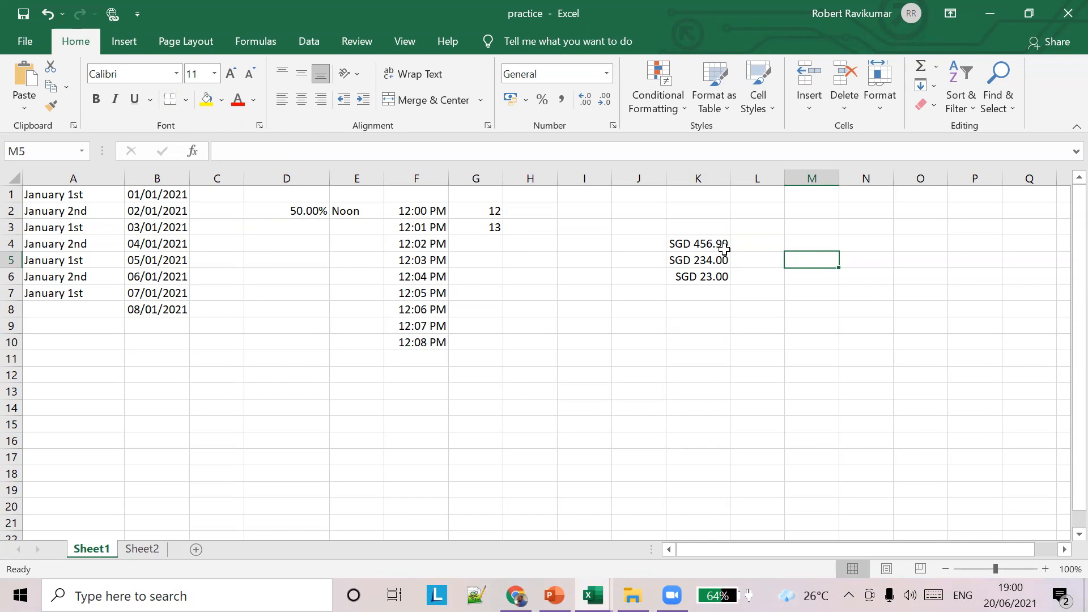
- Increase the displayed decimal places of the amount in K4 to four
{"action": "left_click", "coordinate": [689, 245]}
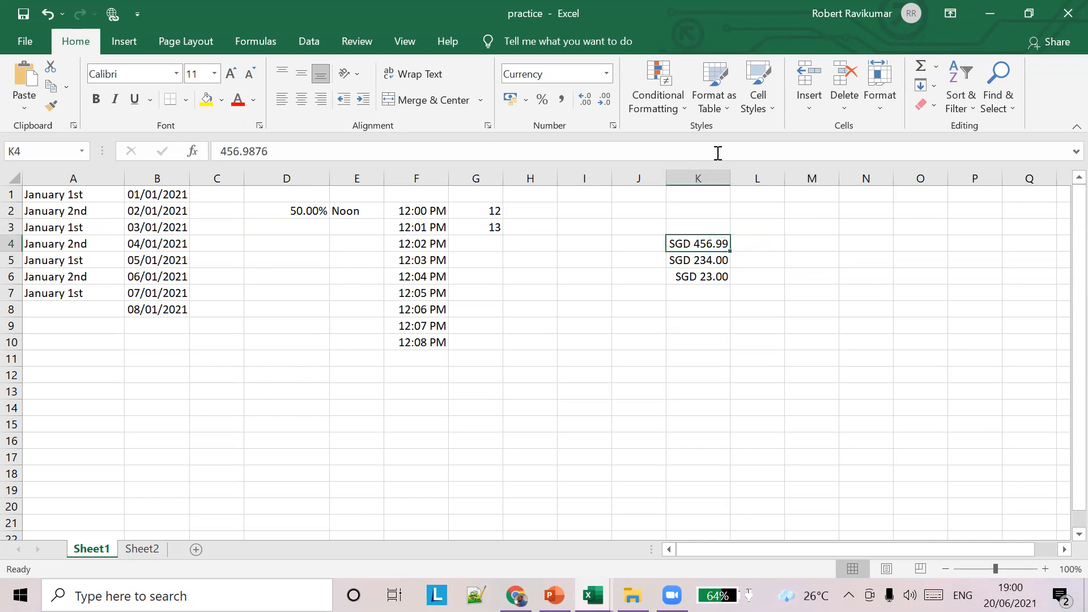
{"action": "left_click", "coordinate": [585, 103]}
{"action": "left_click", "coordinate": [585, 102]}
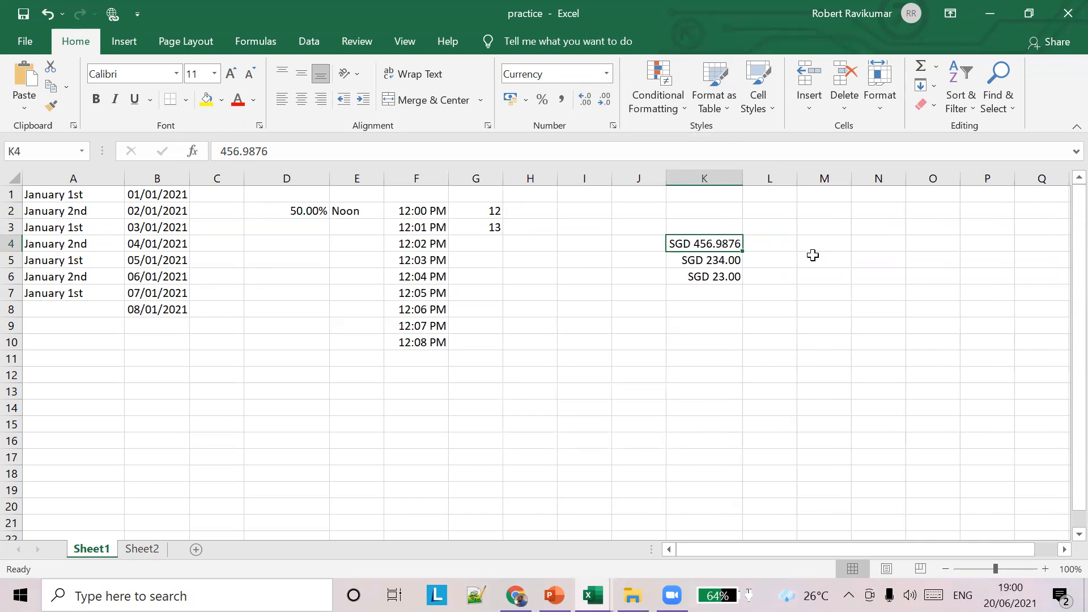
{"action": "left_click", "coordinate": [755, 239]}
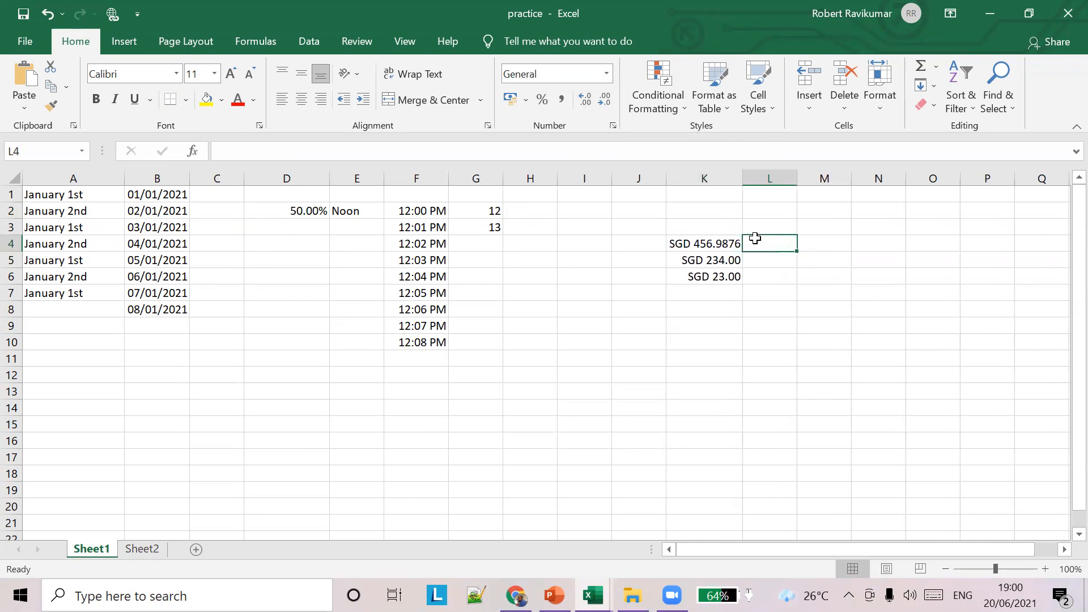
{"action": "left_click", "coordinate": [723, 245]}
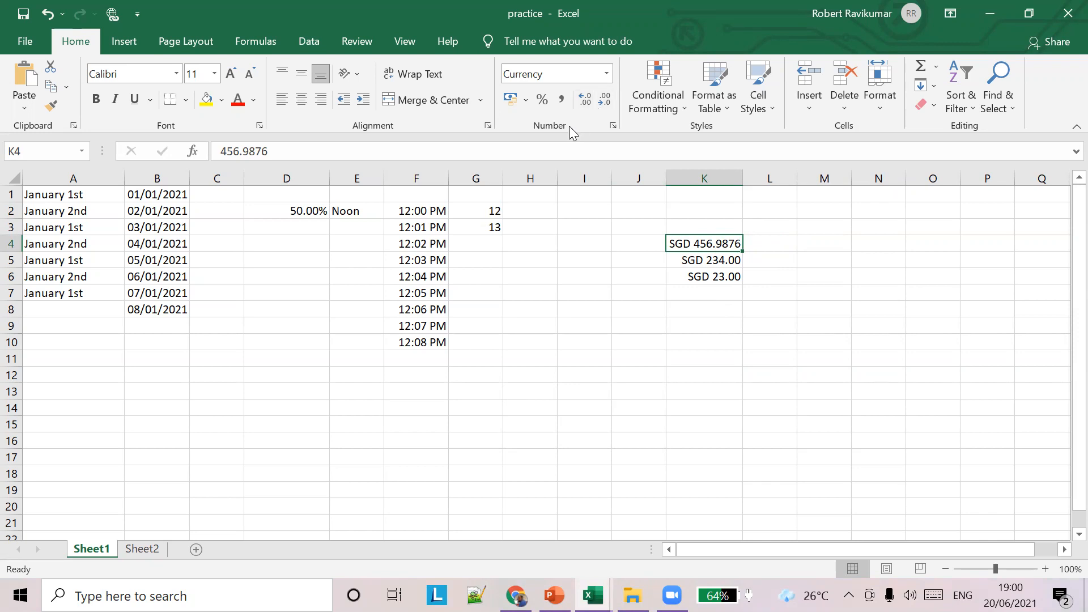
- Apply the Percent Style to the value 13 in G3
{"action": "left_click", "coordinate": [492, 226]}
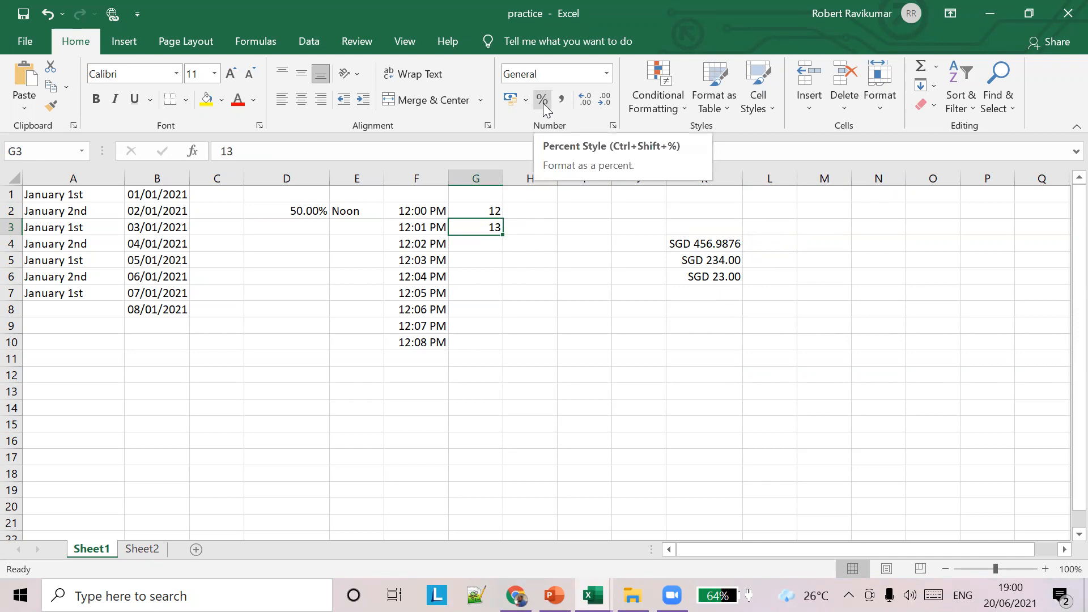
{"action": "left_click", "coordinate": [542, 100]}
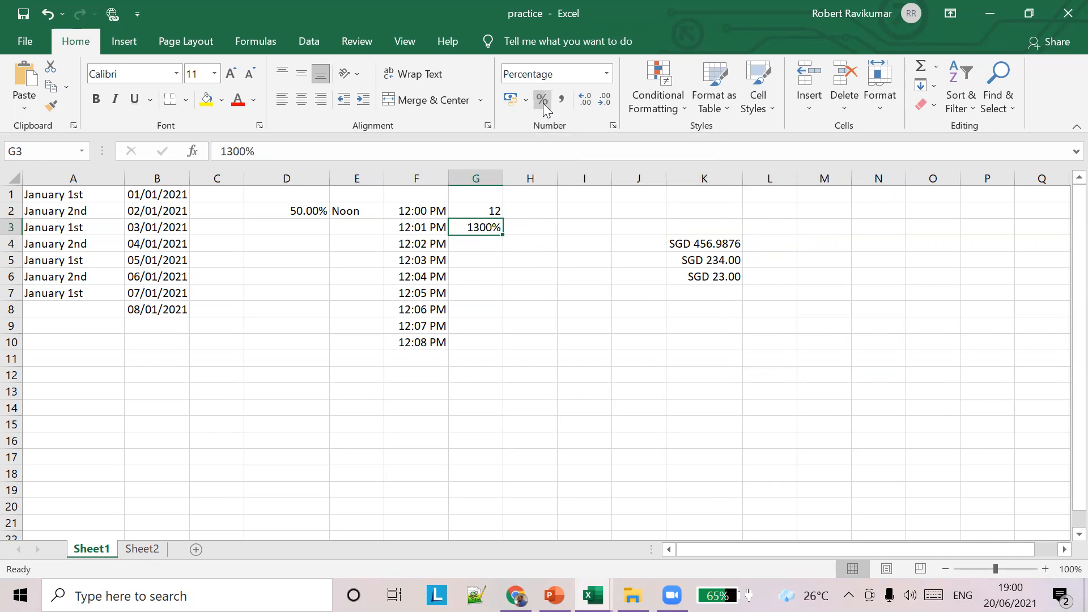
- Apply the Percent Style to the value 12 in G2
{"action": "left_click", "coordinate": [493, 211]}
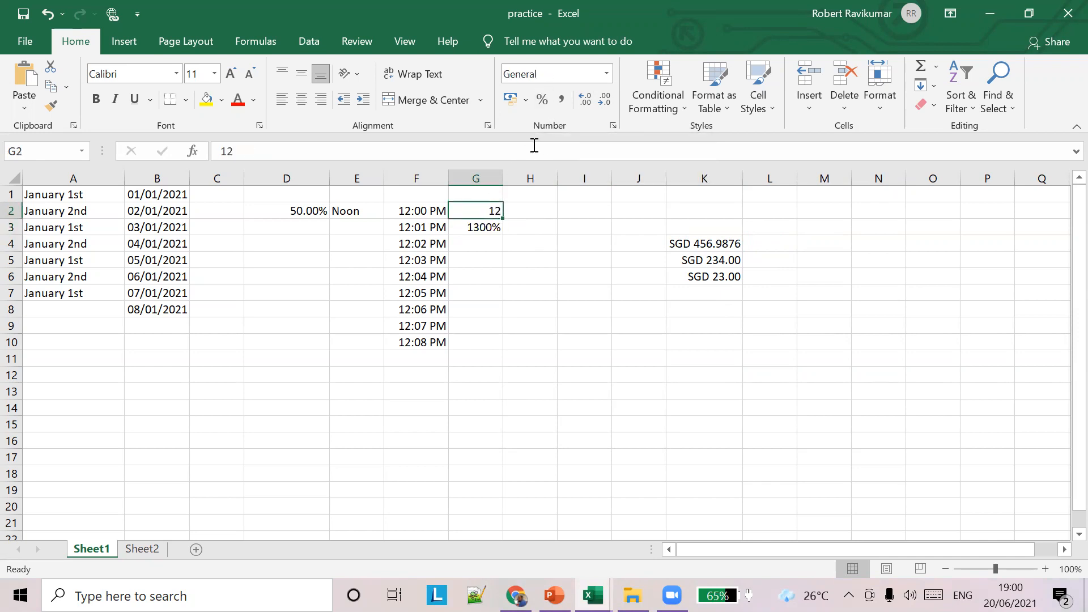
{"action": "left_click", "coordinate": [542, 100]}
{"action": "left_click", "coordinate": [531, 215]}
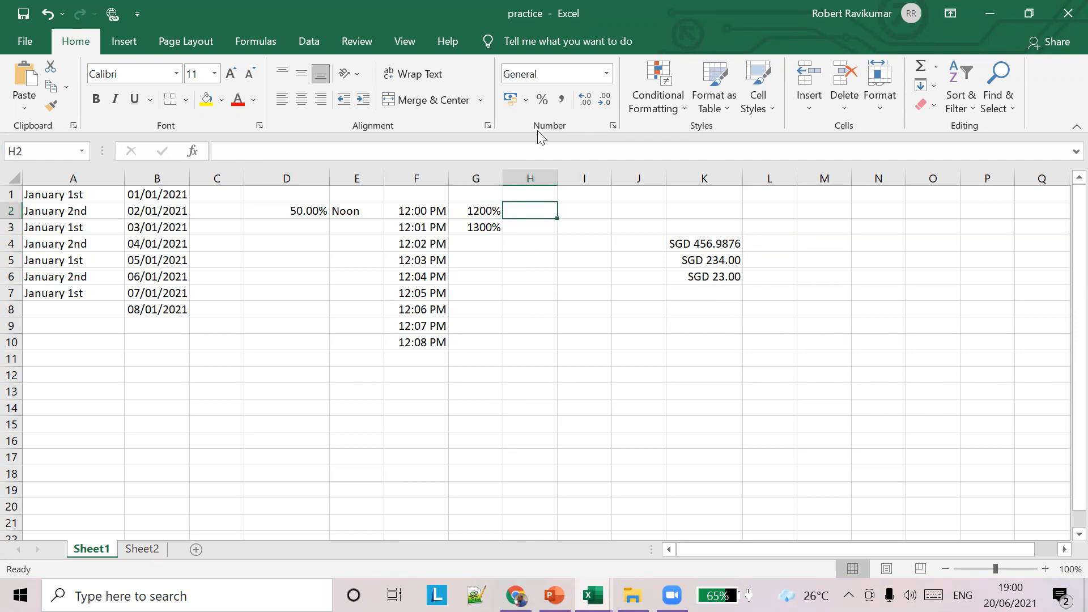
{"action": "left_click", "coordinate": [607, 73]}
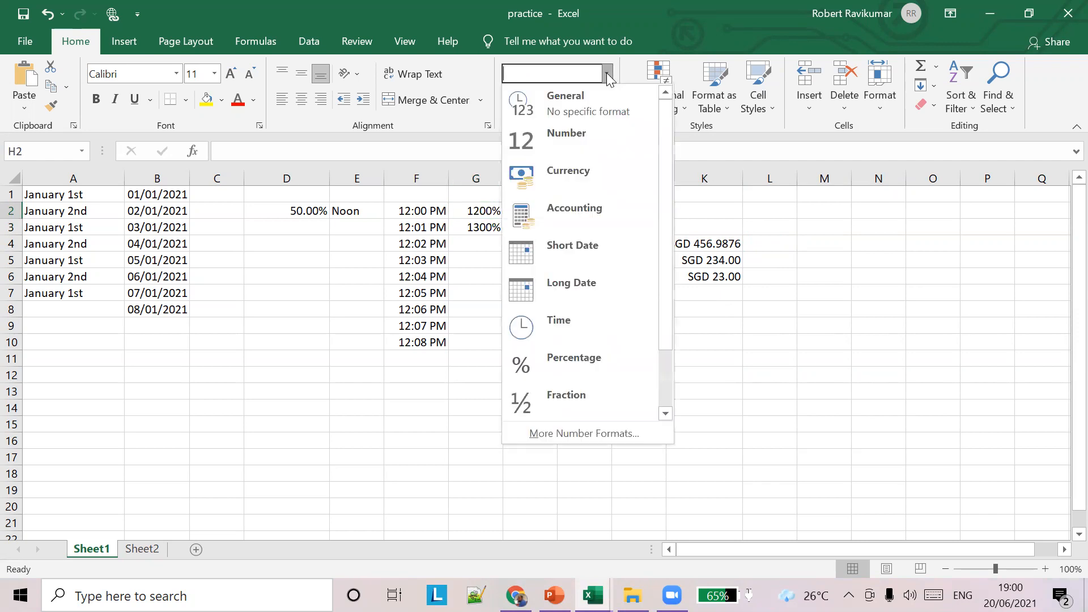
{"action": "left_click", "coordinate": [800, 209]}
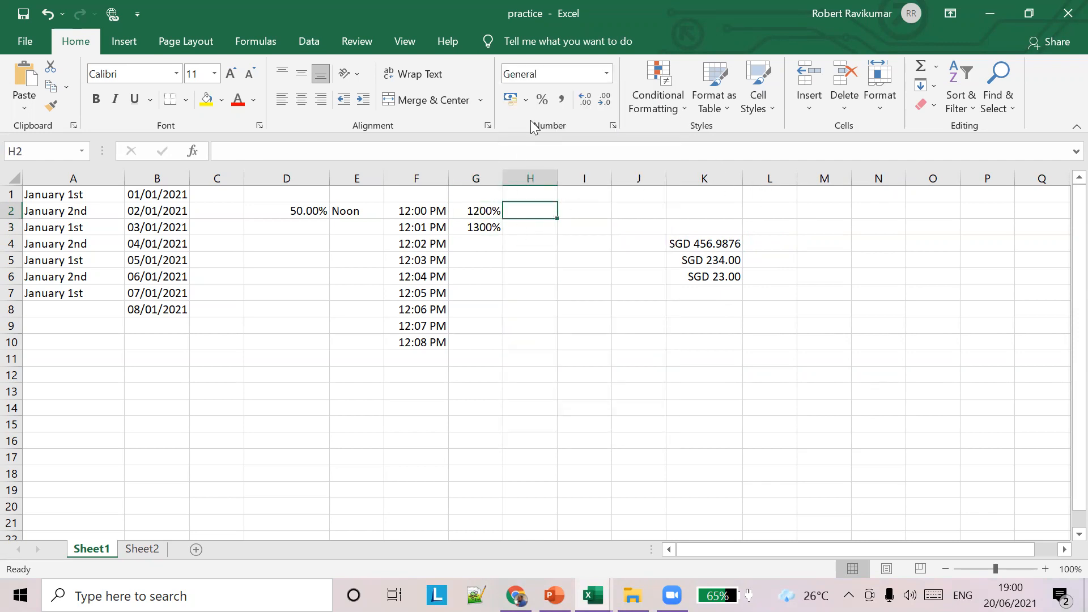
{"action": "left_click", "coordinate": [527, 103]}
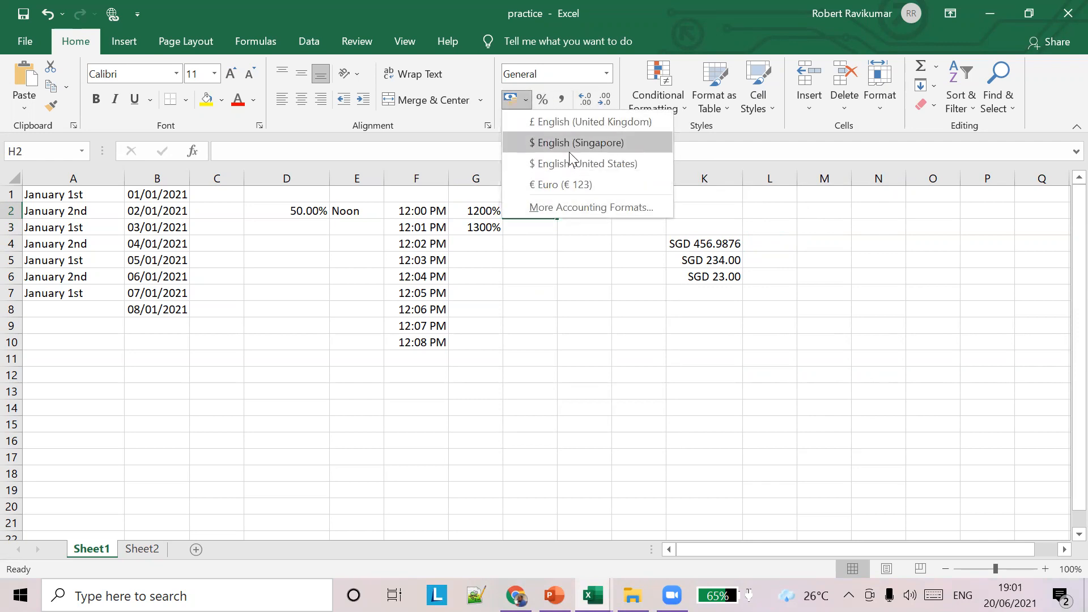
{"action": "left_click", "coordinate": [542, 143]}
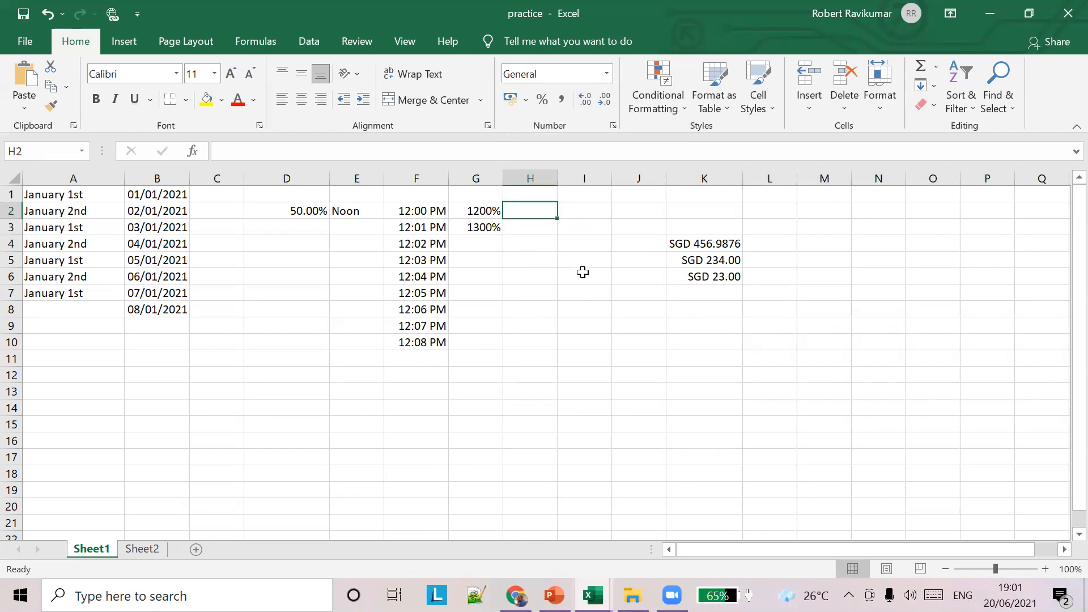
- Apply the accounting format with the $ English (Singapore) currency symbol to the amount in K6
{"action": "left_click", "coordinate": [690, 282]}
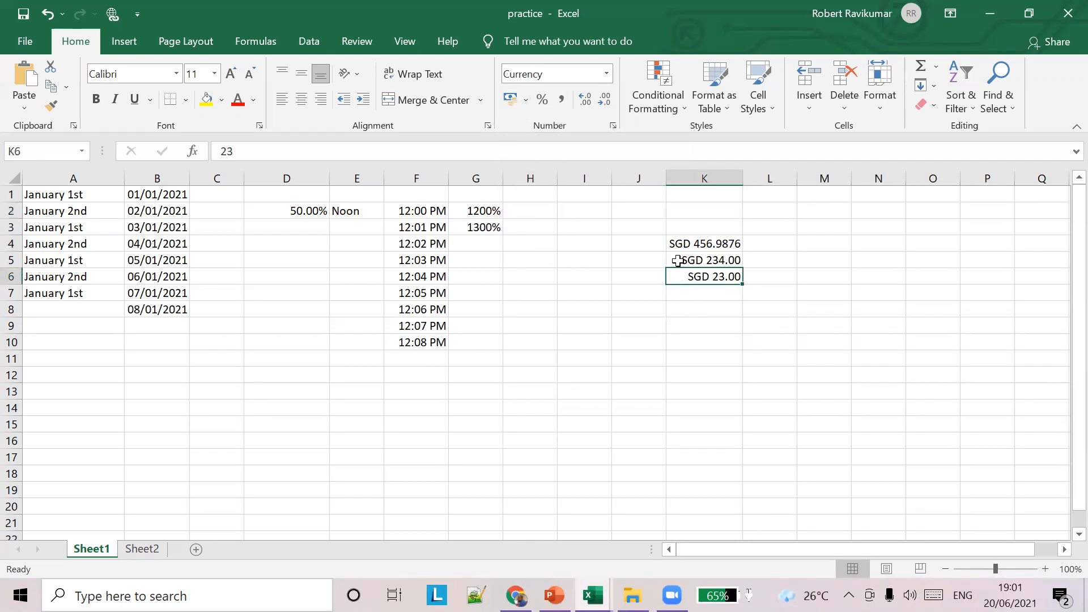
{"action": "left_click", "coordinate": [511, 101]}
{"action": "left_click", "coordinate": [522, 101]}
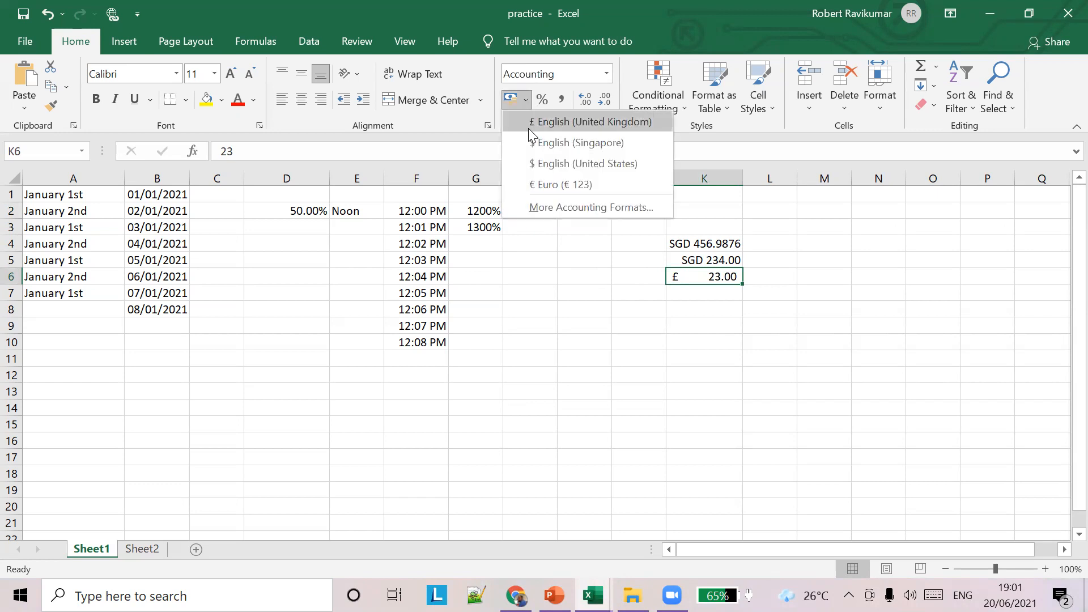
{"action": "left_click", "coordinate": [537, 142]}
{"action": "left_click", "coordinate": [782, 296]}
{"action": "left_click", "coordinate": [699, 278]}
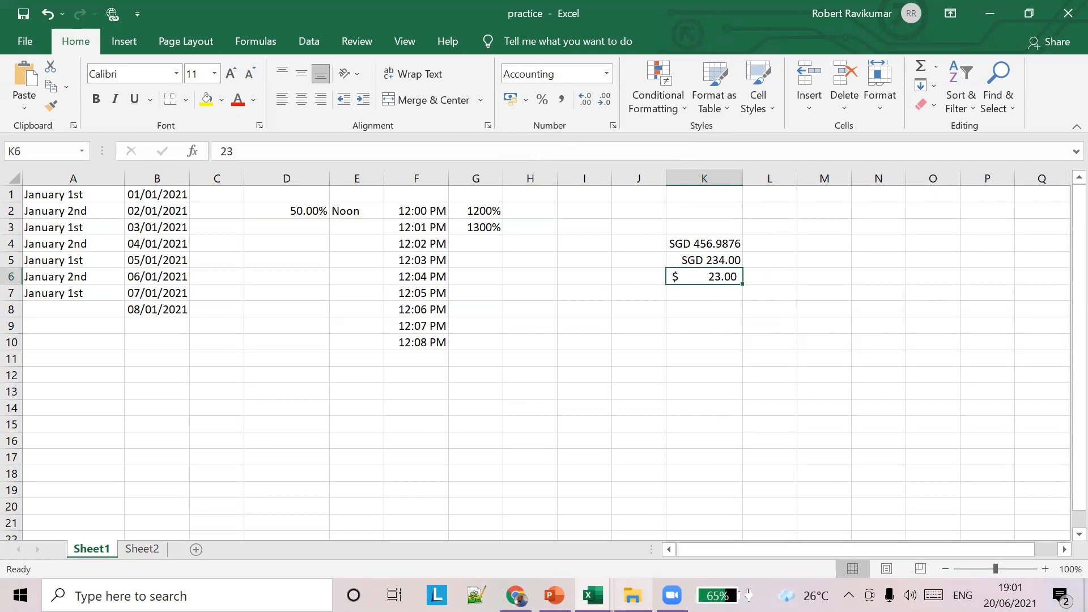
- Switch to the PowerPoint lesson and display slide 7, "Date formats"
{"action": "left_click", "coordinate": [554, 595]}
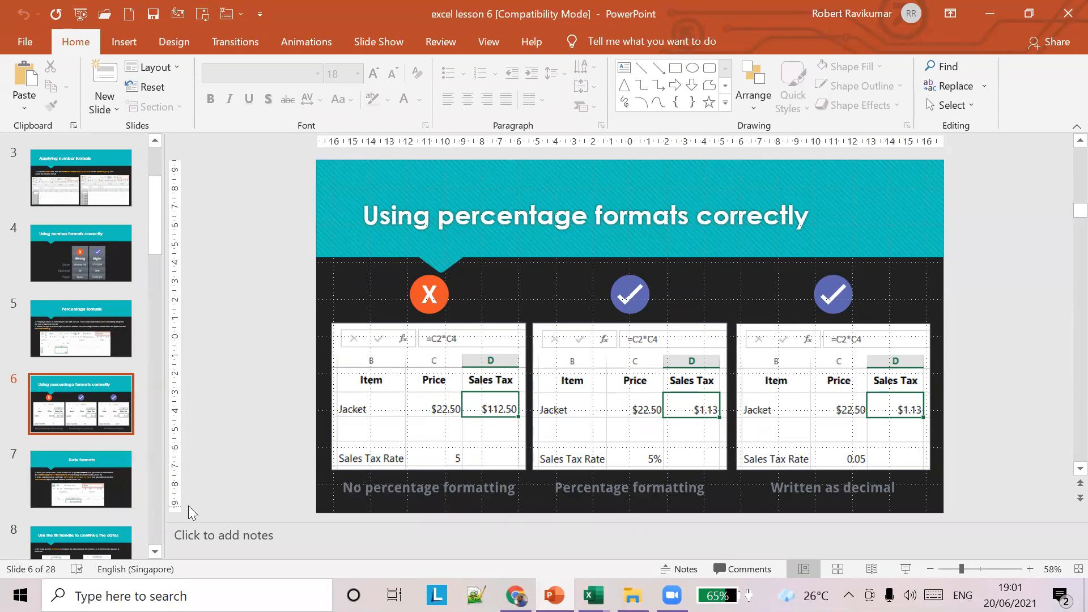
{"action": "left_click", "coordinate": [593, 596]}
{"action": "left_click", "coordinate": [84, 468]}
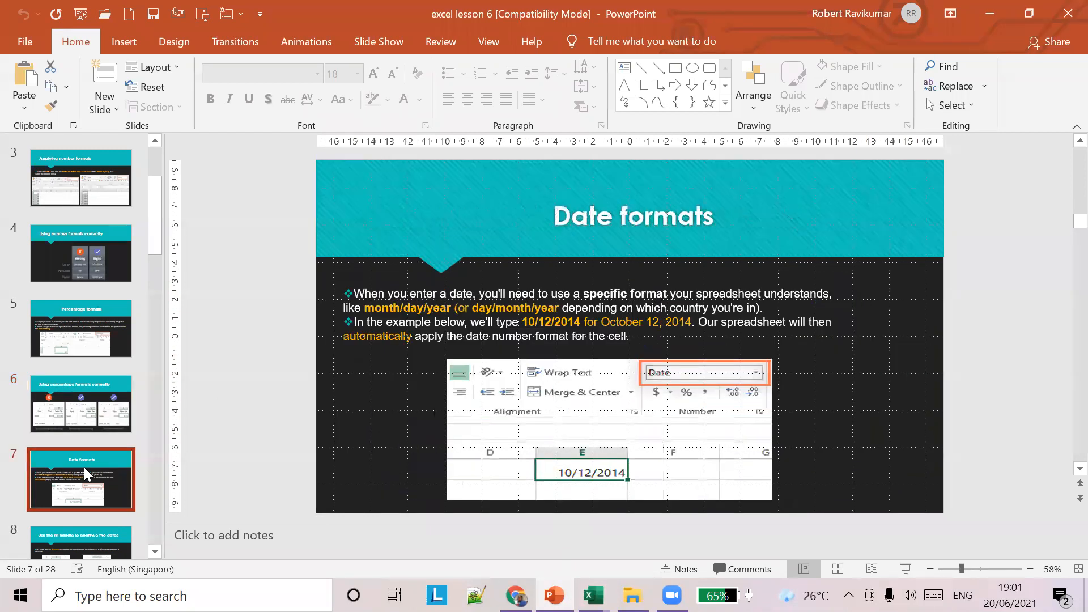
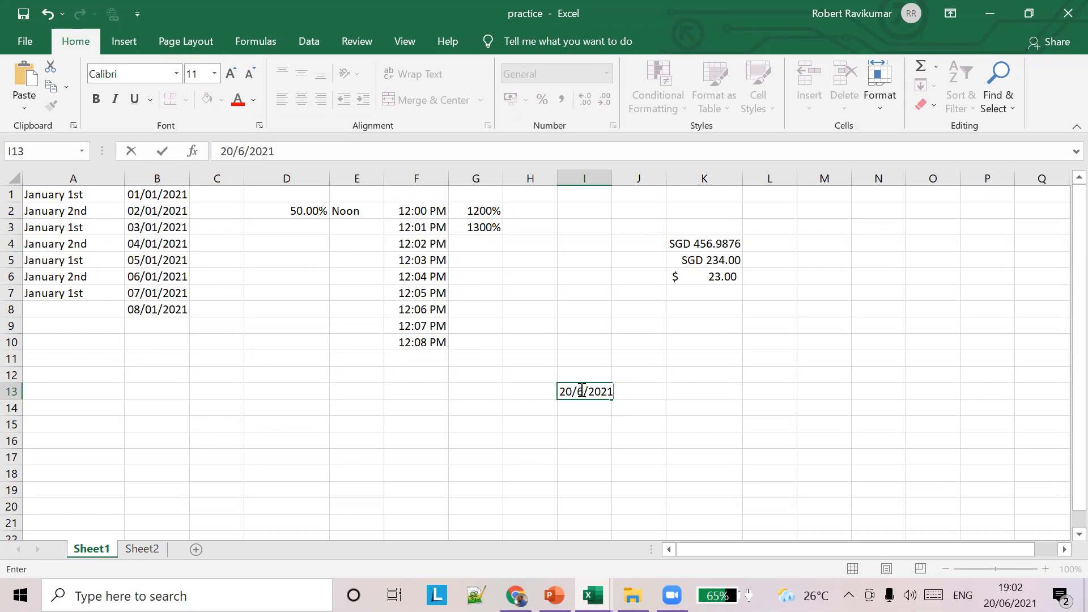
- Enter the date 20/6/2021 in cell I13
{"action": "key", "text": "Tab"}
{"action": "left_click", "coordinate": [610, 391]}
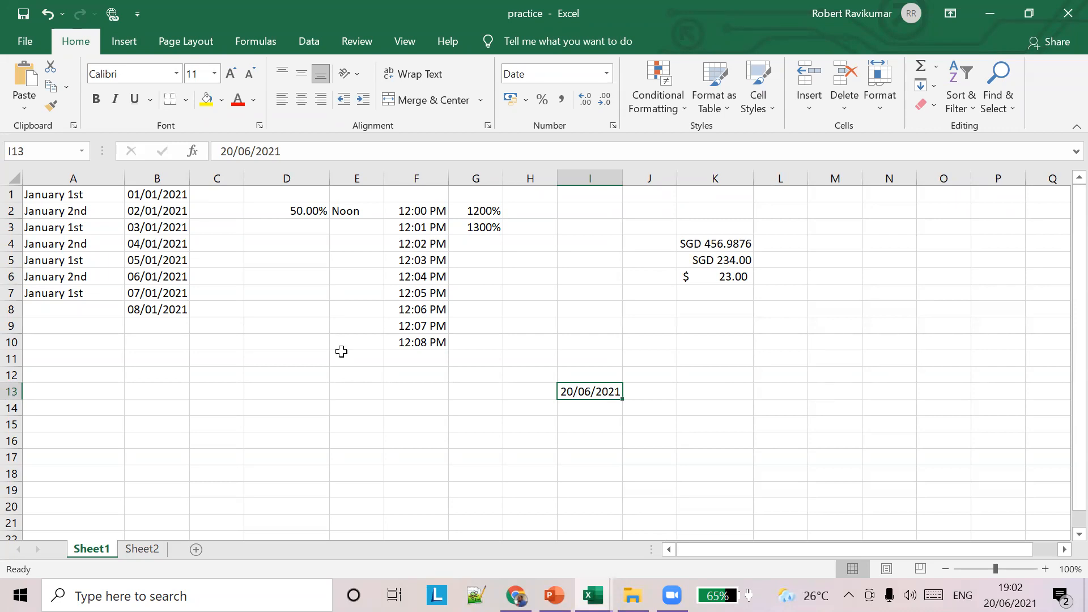
{"action": "left_click_drag", "start_coordinate": [51, 211], "coordinate": [63, 291]}
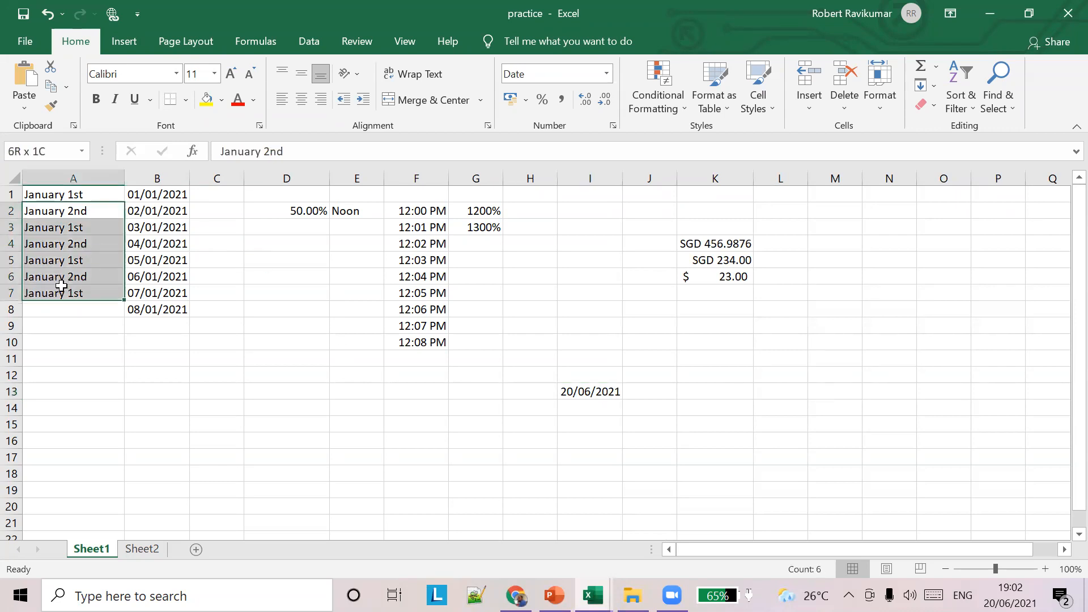
- Preview several date types for I13 and apply the long 14 March 2012 format to its date
{"action": "left_click", "coordinate": [582, 391]}
{"action": "right_click", "coordinate": [583, 391]}
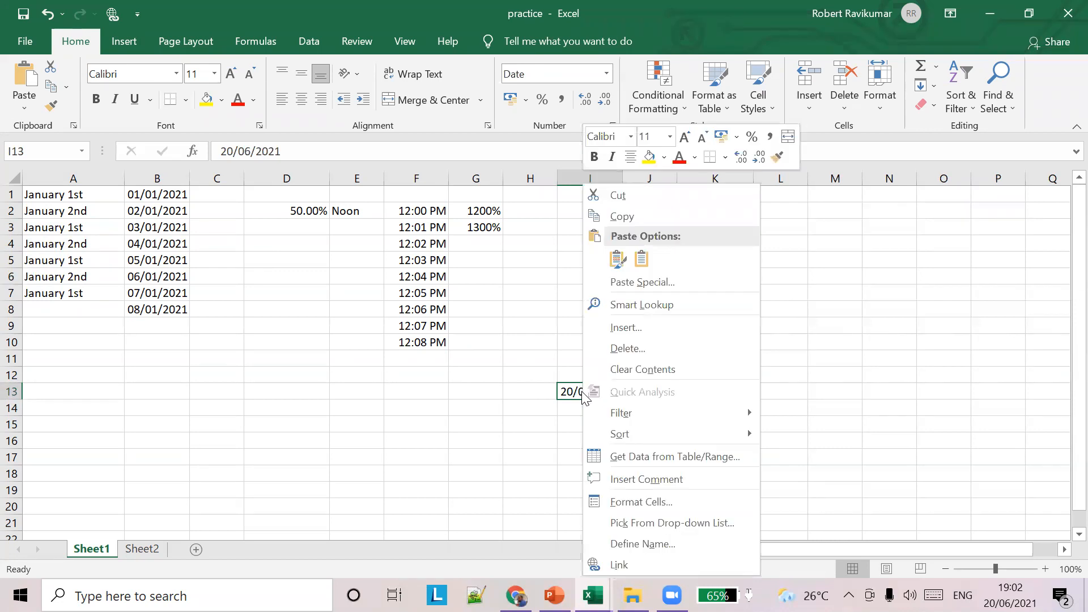
{"action": "left_click", "coordinate": [645, 500]}
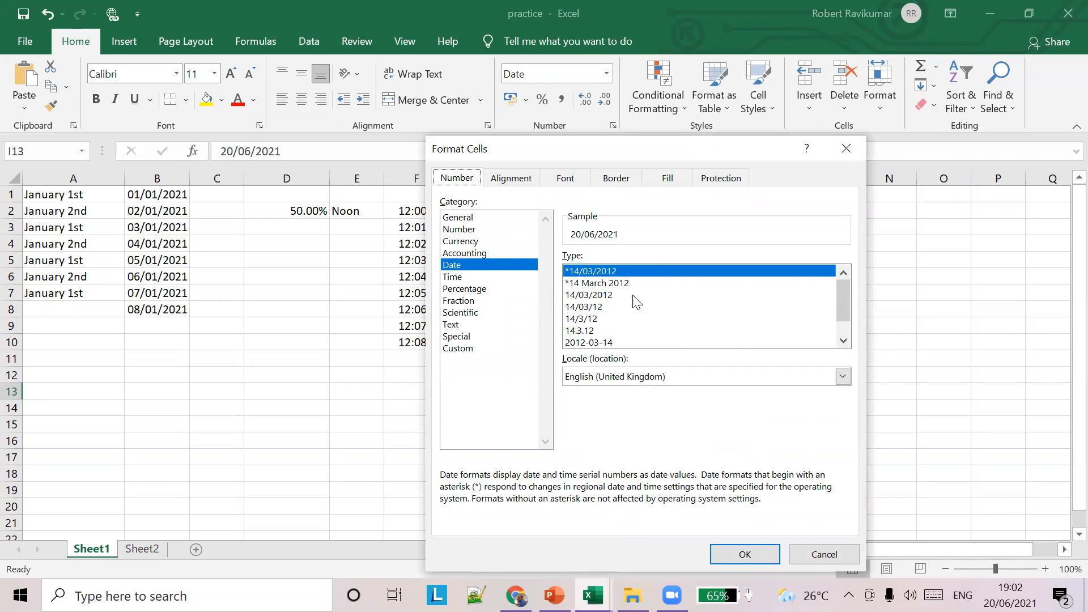
{"action": "scroll", "coordinate": [638, 306], "scroll_direction": "down", "scroll_amount": 1}
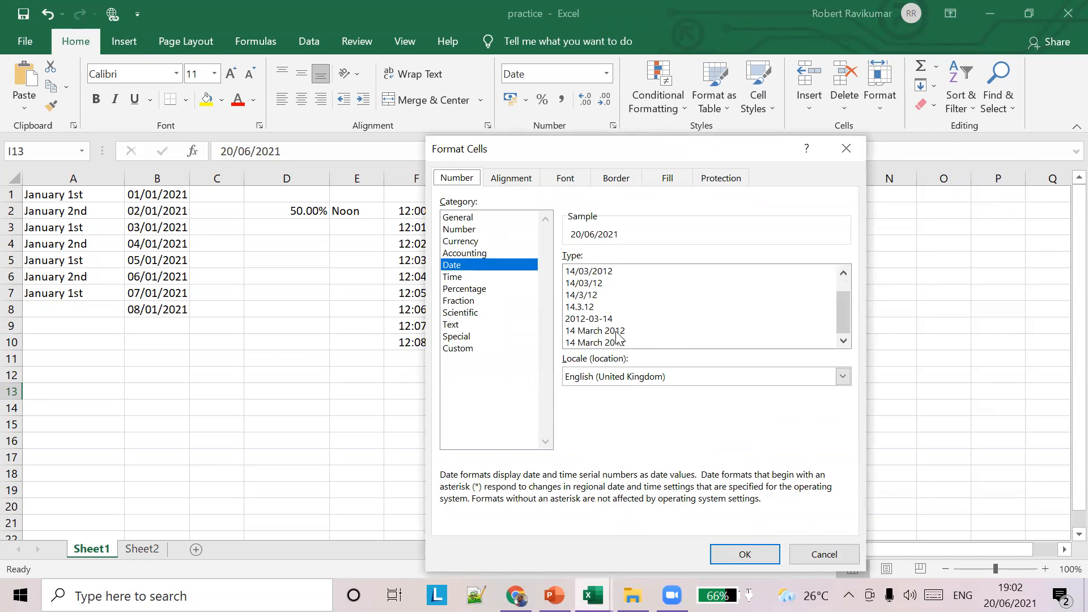
{"action": "left_click", "coordinate": [593, 333]}
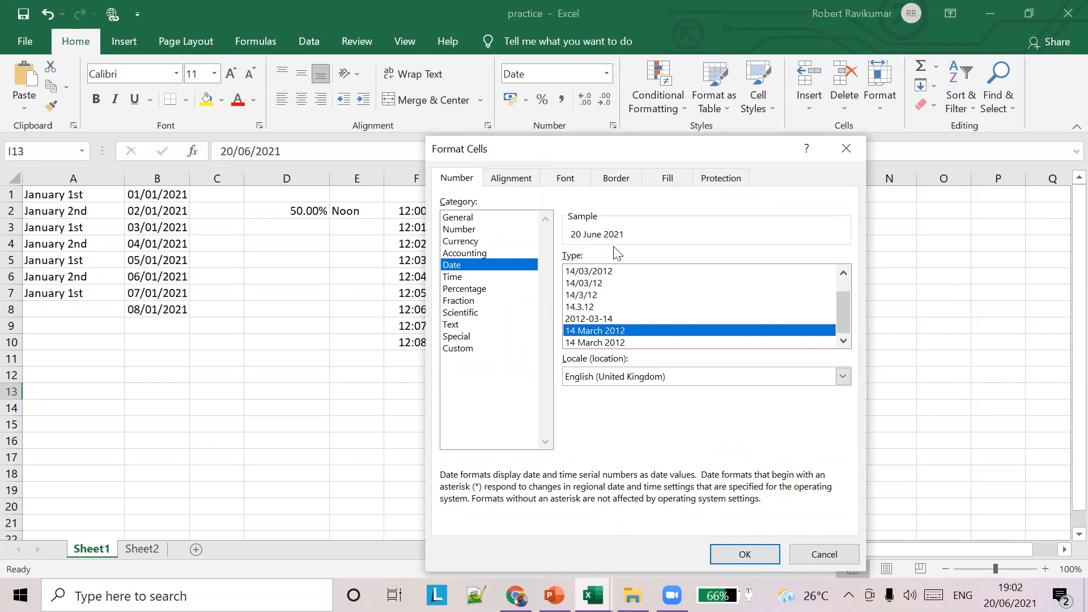
{"action": "left_click", "coordinate": [627, 342]}
{"action": "left_click", "coordinate": [603, 296]}
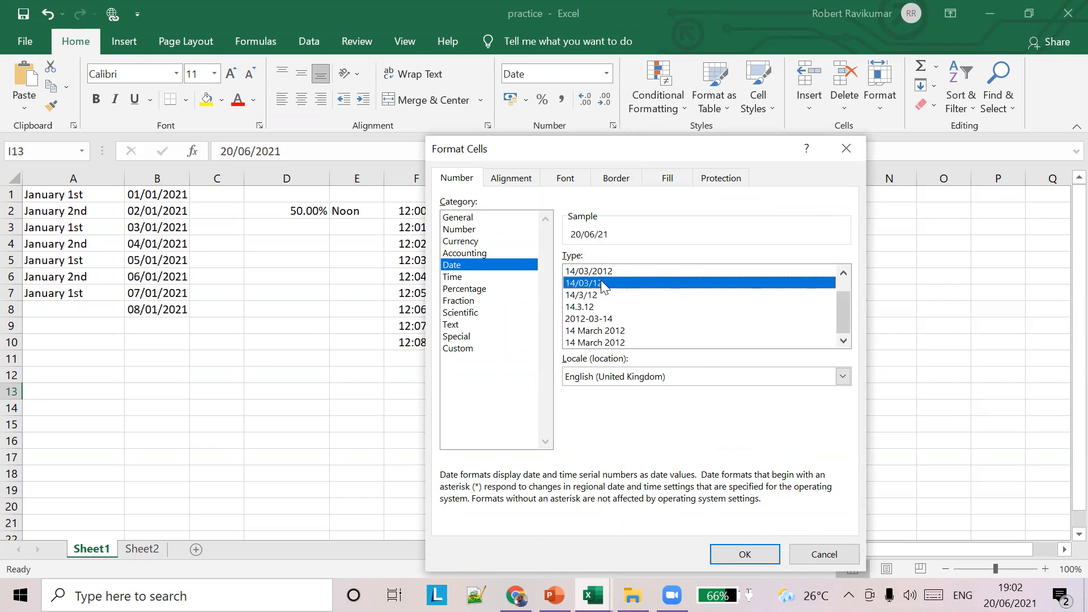
{"action": "left_click", "coordinate": [623, 330]}
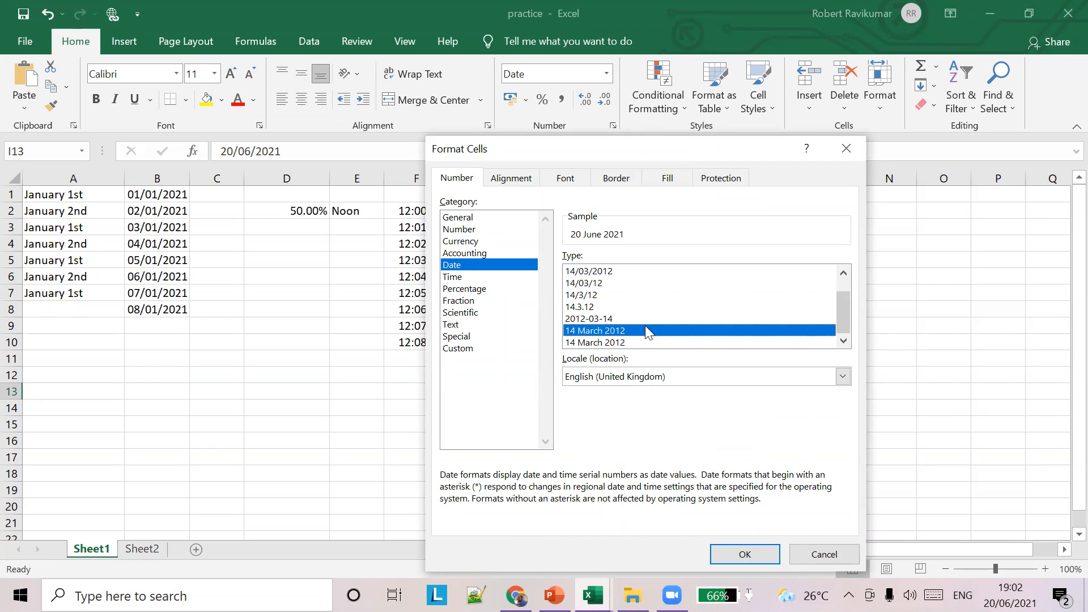
{"action": "left_click", "coordinate": [759, 556]}
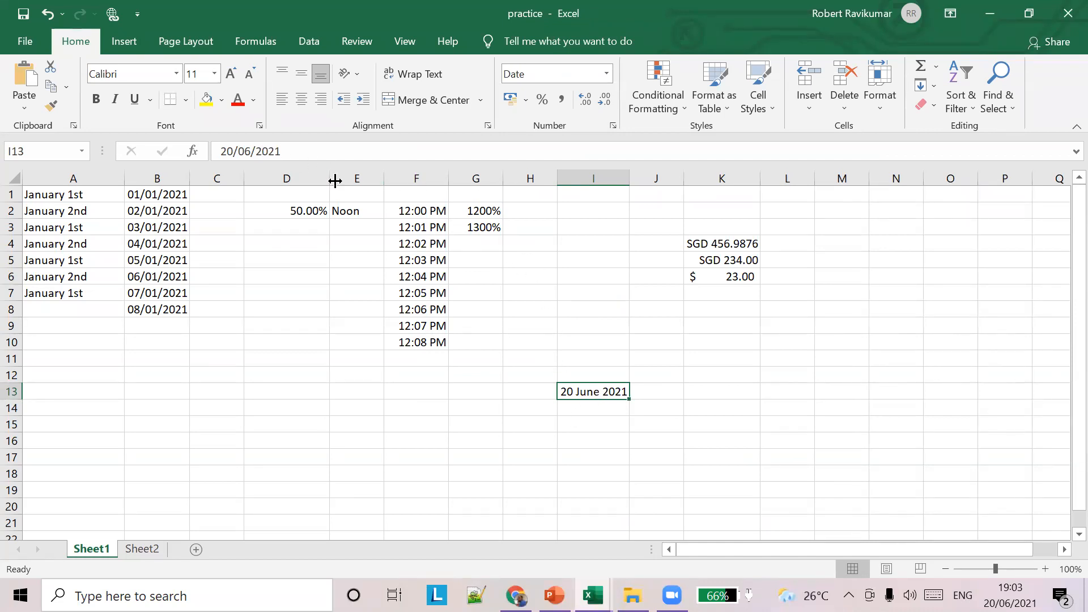
- Compare the displayed date in I13 with its stored value
{"action": "left_click", "coordinate": [295, 152]}
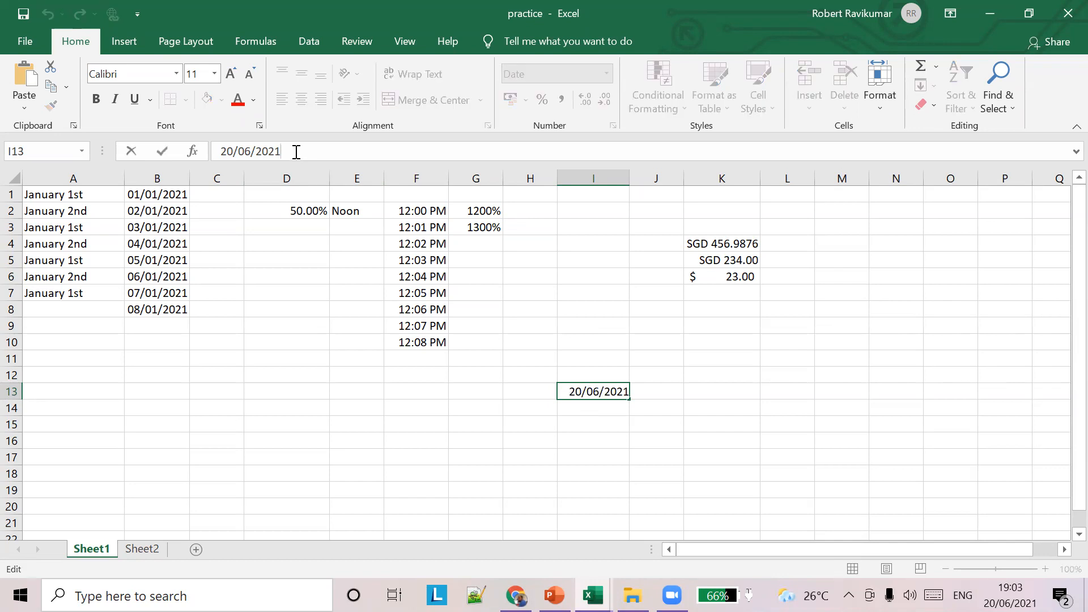
{"action": "left_click", "coordinate": [646, 394]}
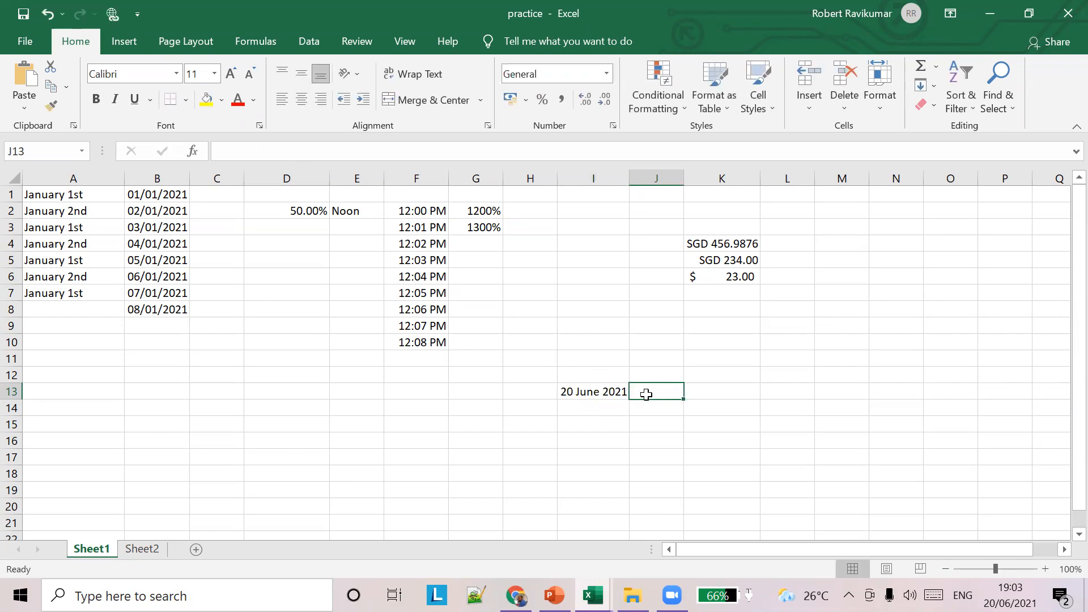
{"action": "left_click", "coordinate": [599, 390]}
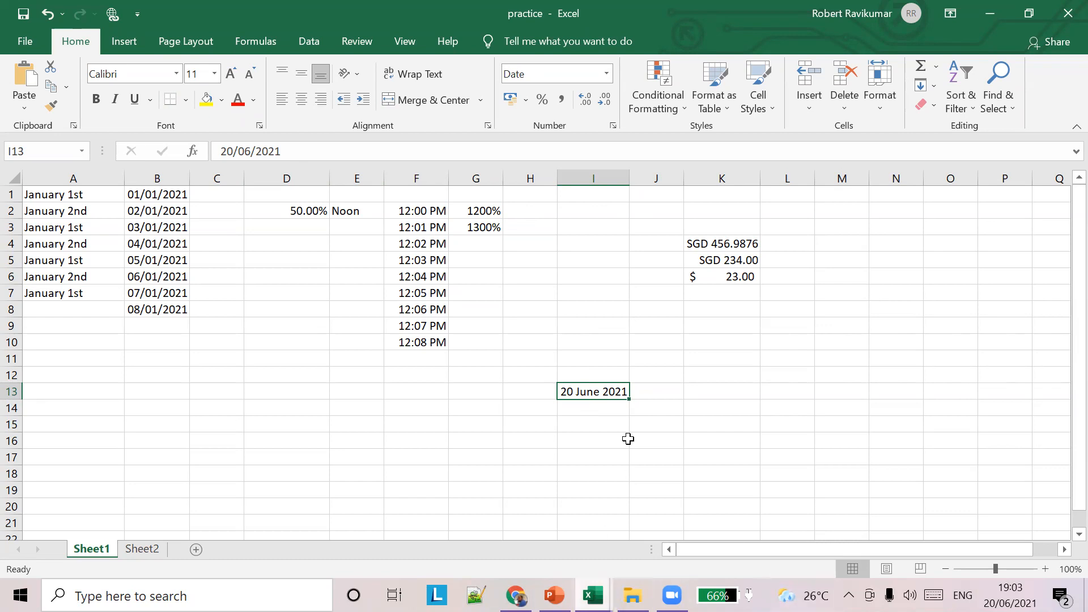
- Change the date format of I13 to the short 14/3/12 type
{"action": "right_click", "coordinate": [589, 392]}
{"action": "left_click", "coordinate": [674, 491]}
{"action": "scroll", "coordinate": [646, 309], "scroll_direction": "up", "scroll_amount": 1}
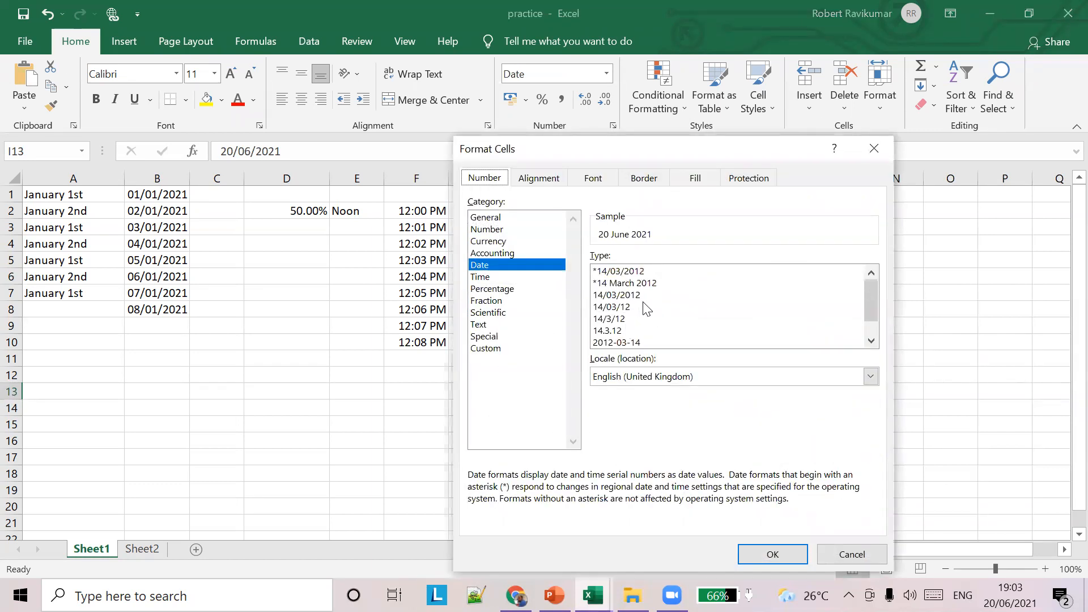
{"action": "scroll", "coordinate": [646, 308], "scroll_direction": "down", "scroll_amount": 2}
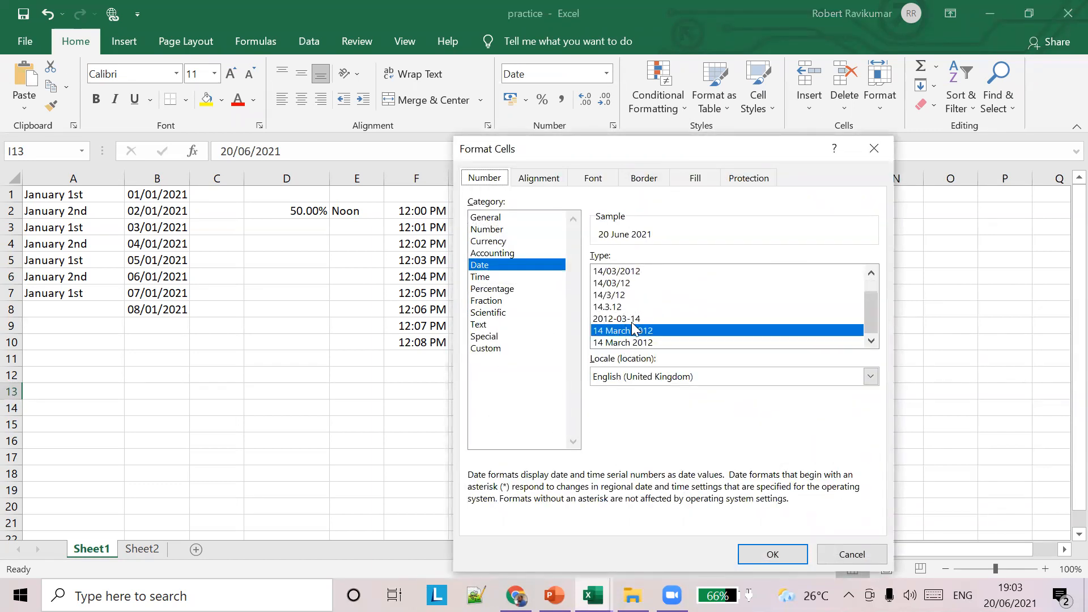
{"action": "left_click", "coordinate": [619, 311]}
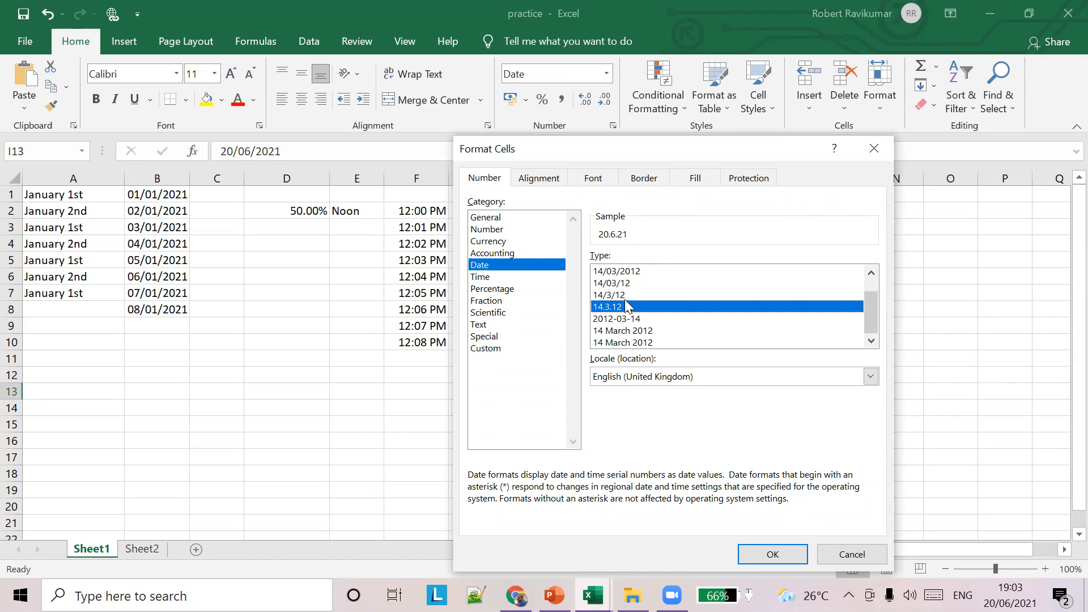
{"action": "left_click", "coordinate": [627, 294]}
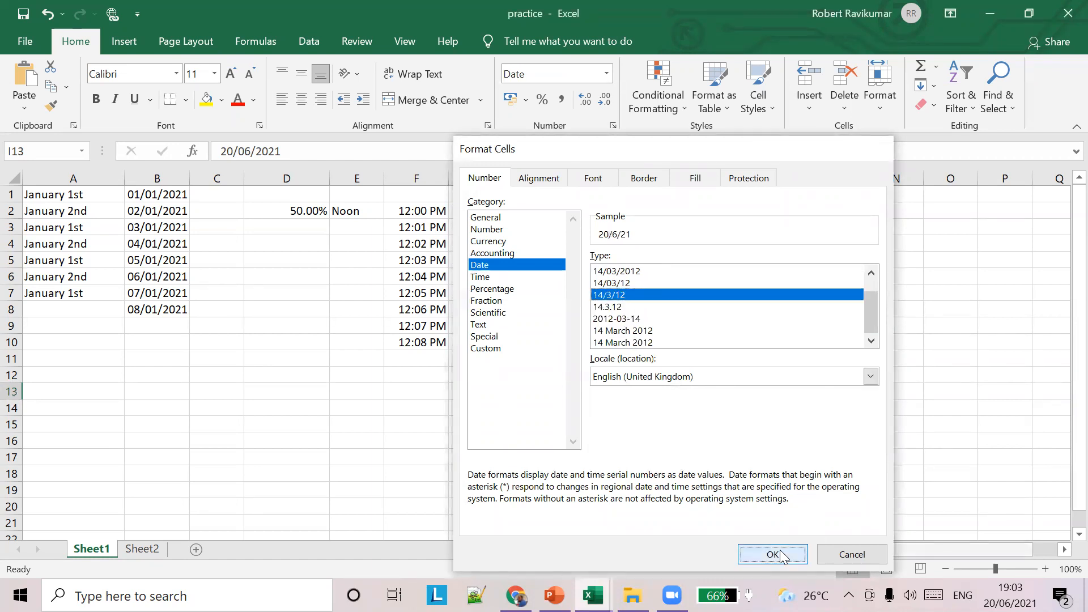
{"action": "left_click", "coordinate": [780, 550]}
{"action": "left_click", "coordinate": [666, 412]}
{"action": "left_click", "coordinate": [591, 389]}
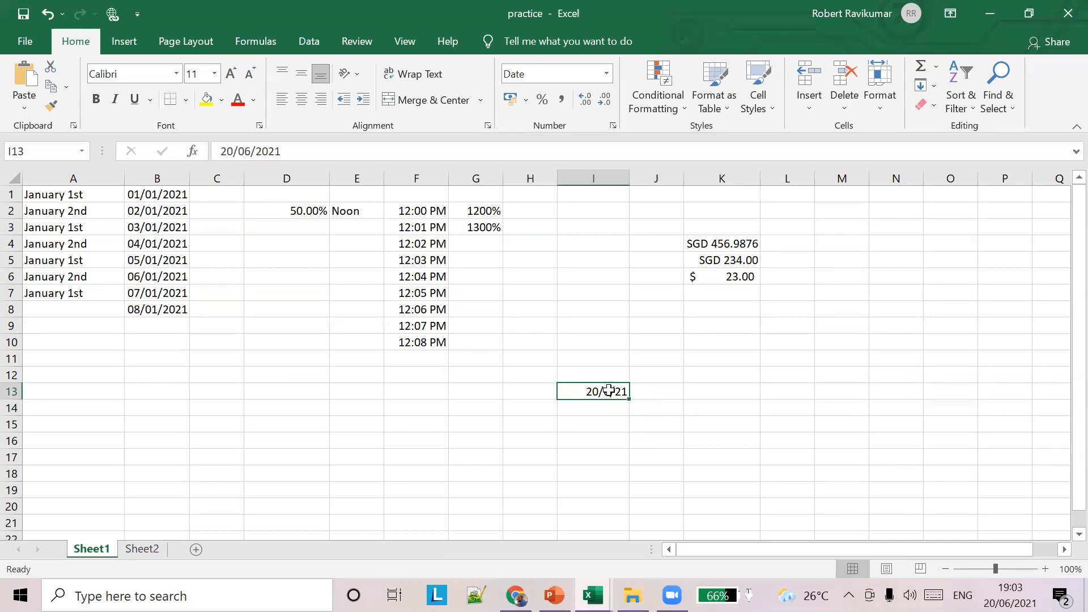
- Set the date format of I13 to the year-first 2012-03-14 type
{"action": "right_click", "coordinate": [608, 391]}
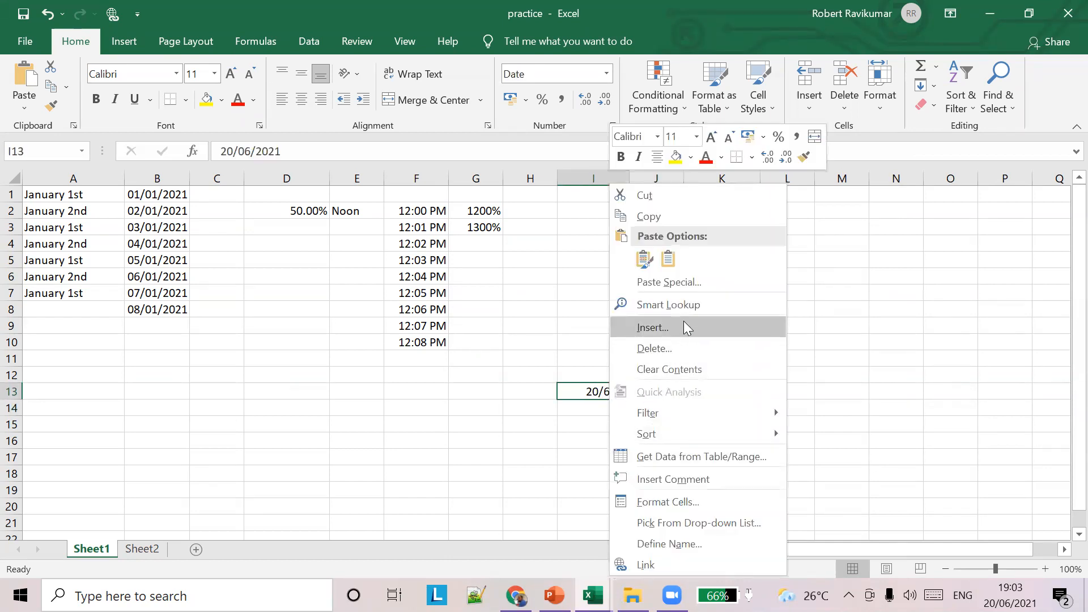
{"action": "left_click", "coordinate": [721, 503]}
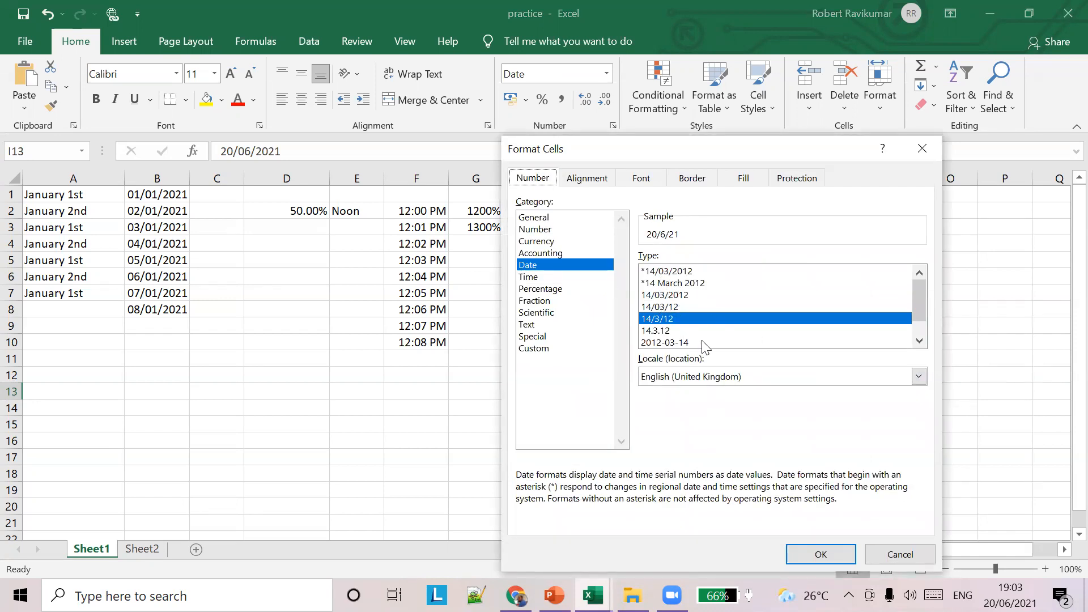
{"action": "scroll", "coordinate": [703, 345], "scroll_direction": "down", "scroll_amount": 1}
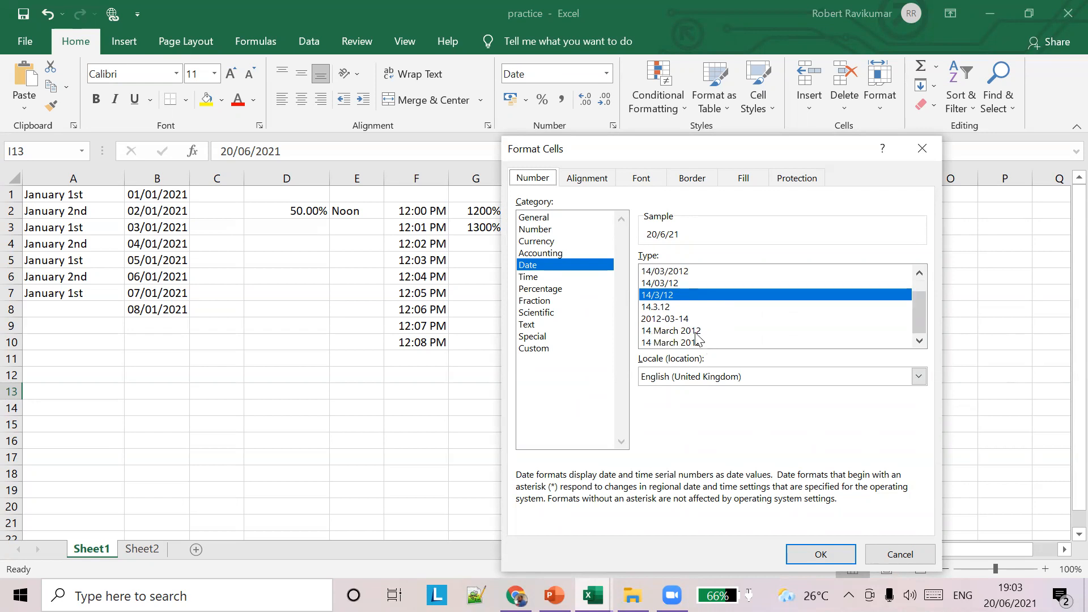
{"action": "left_click", "coordinate": [664, 318]}
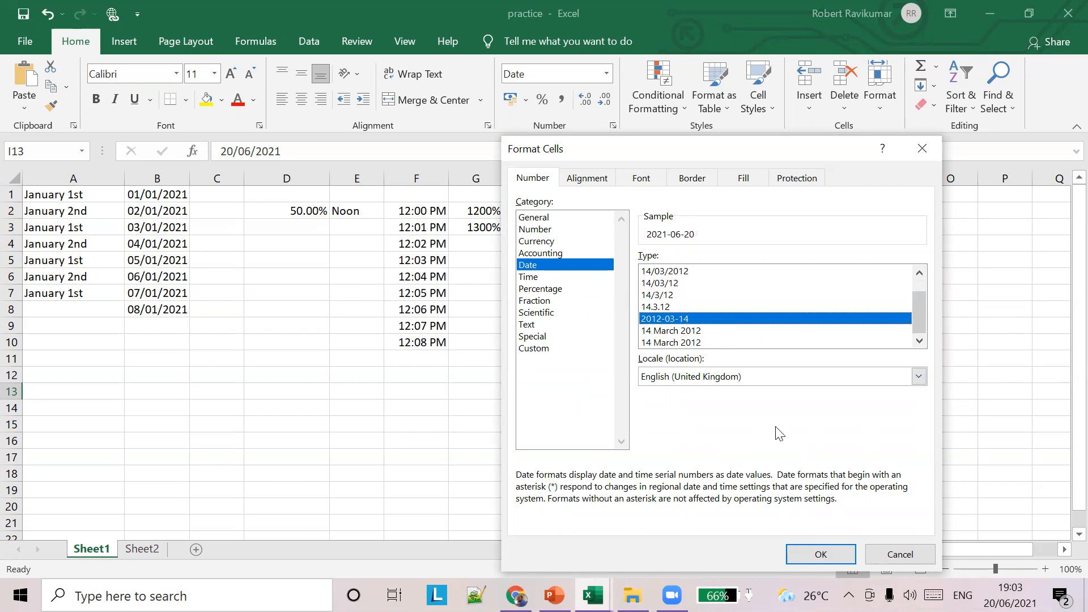
{"action": "left_click", "coordinate": [844, 554]}
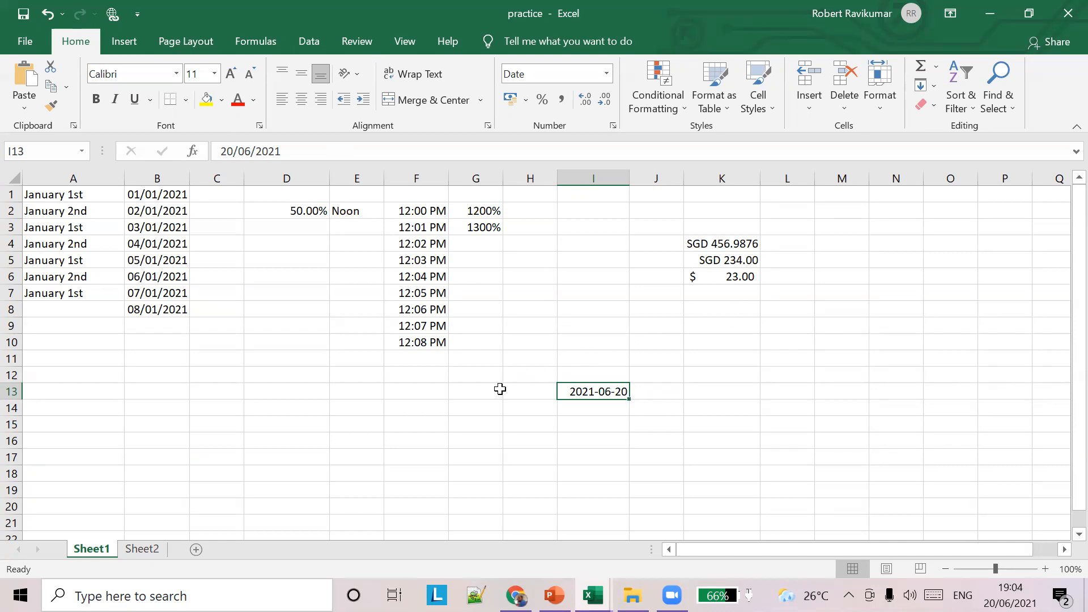
{"action": "left_click", "coordinate": [447, 398]}
{"action": "right_click", "coordinate": [434, 392]}
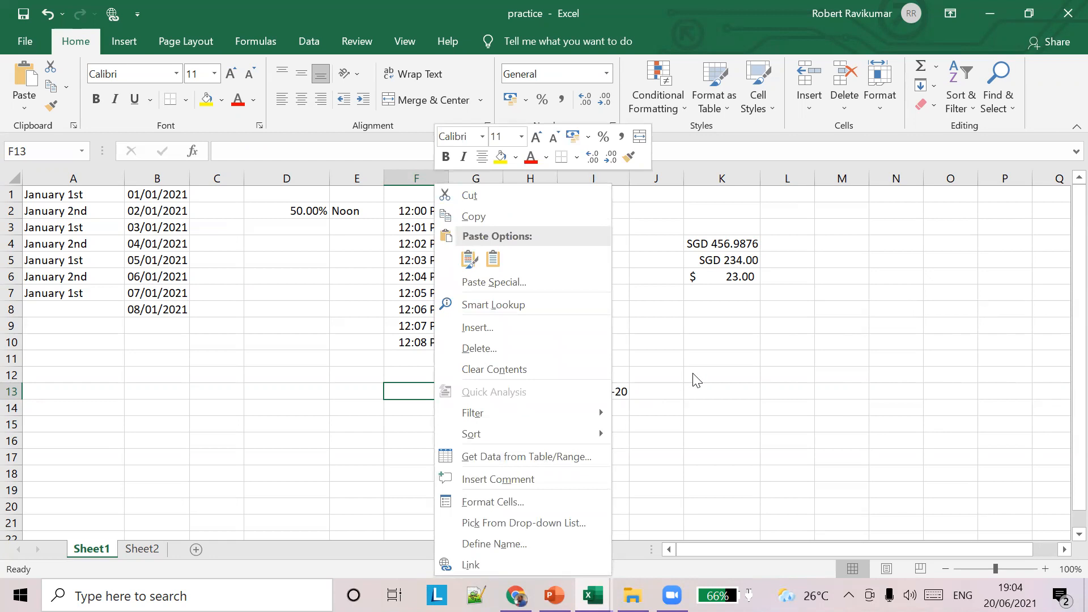
{"action": "left_click", "coordinate": [708, 361]}
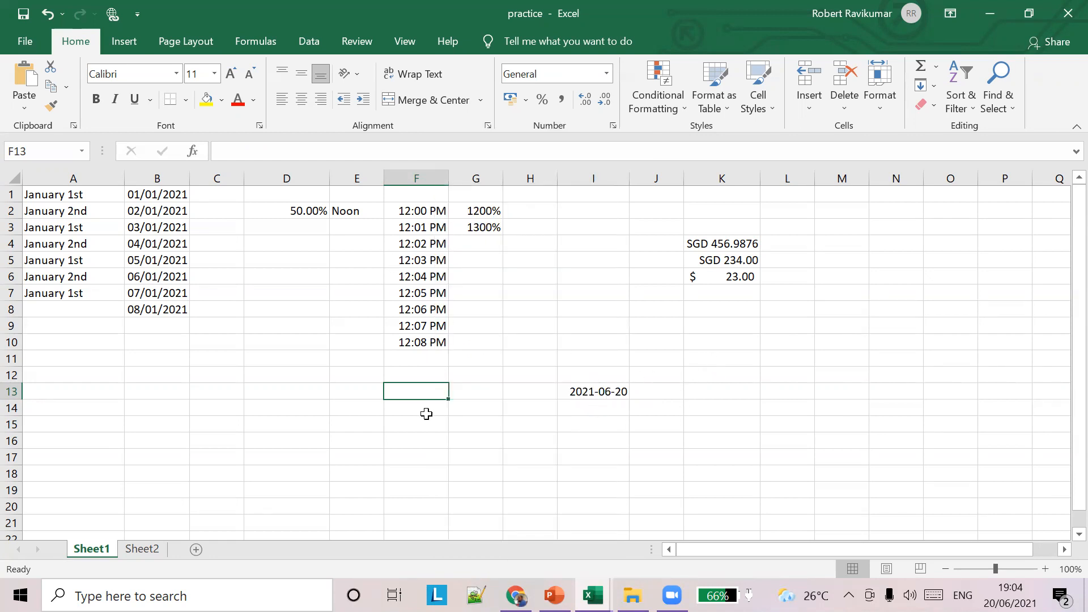
- Enter the number 2323 in cell D12 and keep that cell selected
{"action": "left_click", "coordinate": [284, 375]}
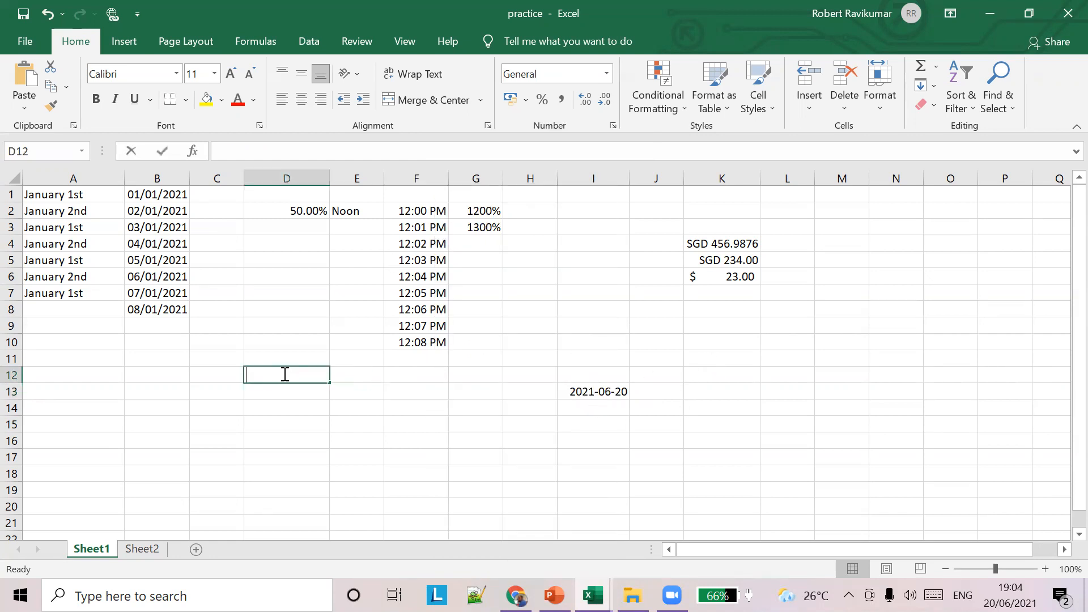
{"action": "type", "text": "2323"}
{"action": "right_click", "coordinate": [285, 377]}
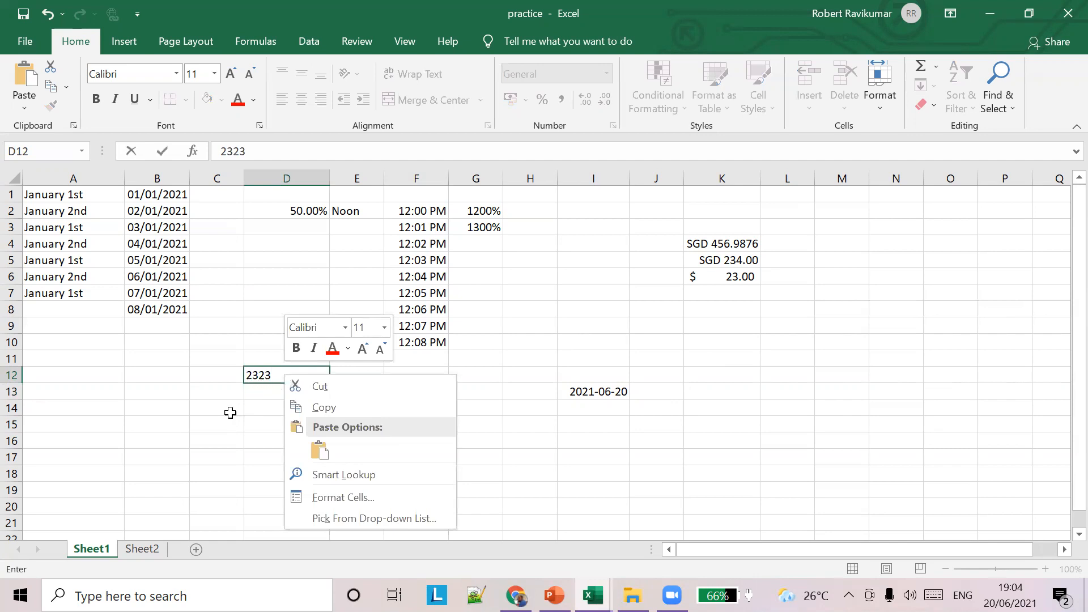
{"action": "key", "text": "Escape"}
{"action": "left_click", "coordinate": [355, 390]}
{"action": "left_click", "coordinate": [285, 377]}
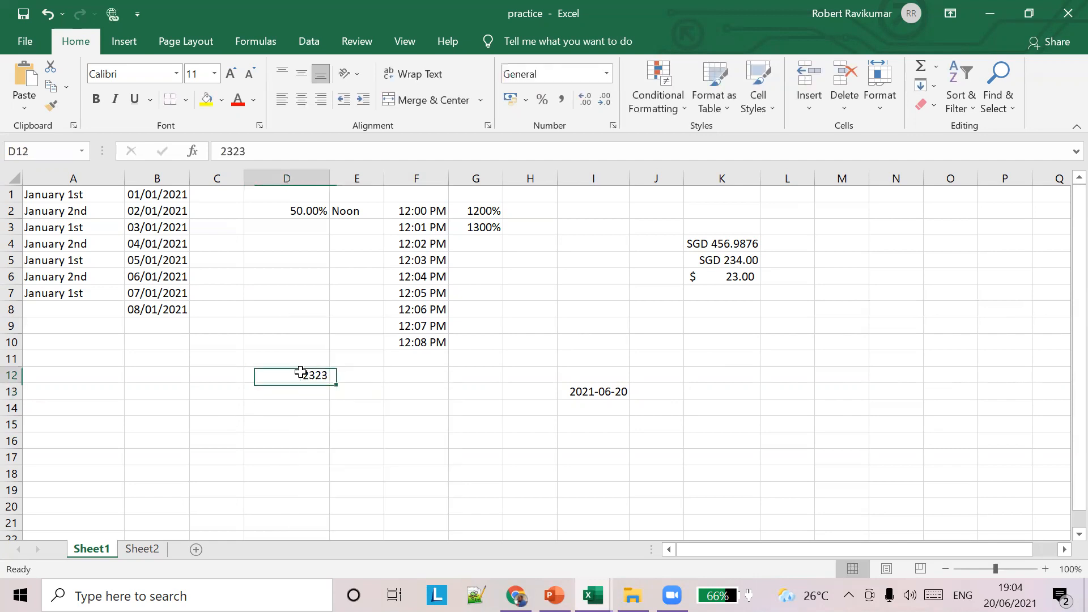
- Preview the Number, Currency, Accounting, Date and Time format options for D12, including the currency symbol choices, without applying any
{"action": "right_click", "coordinate": [301, 372]}
{"action": "left_click", "coordinate": [355, 500]}
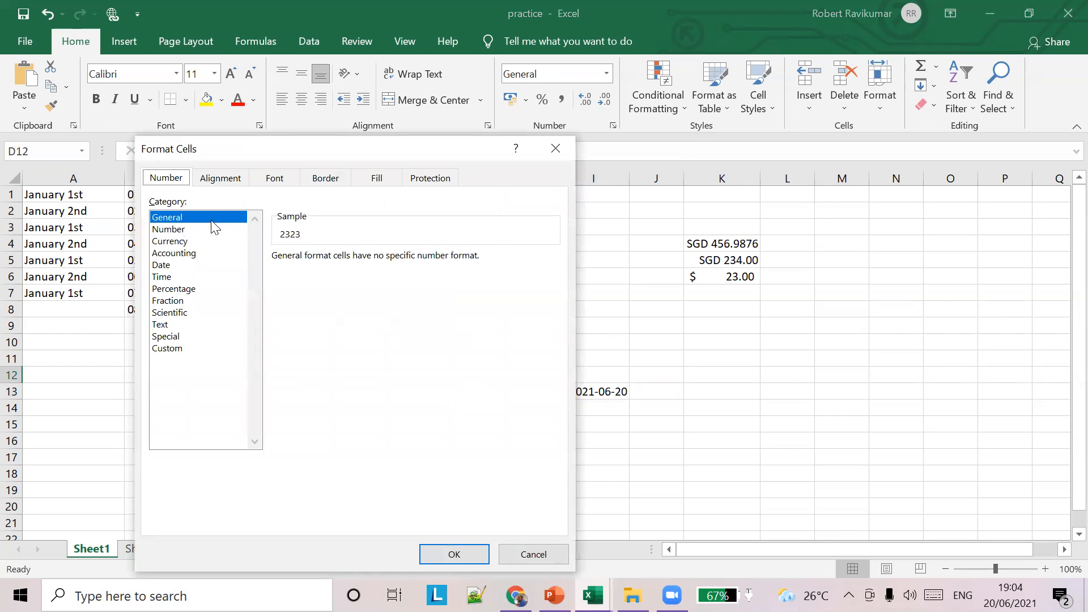
{"action": "left_click", "coordinate": [176, 229]}
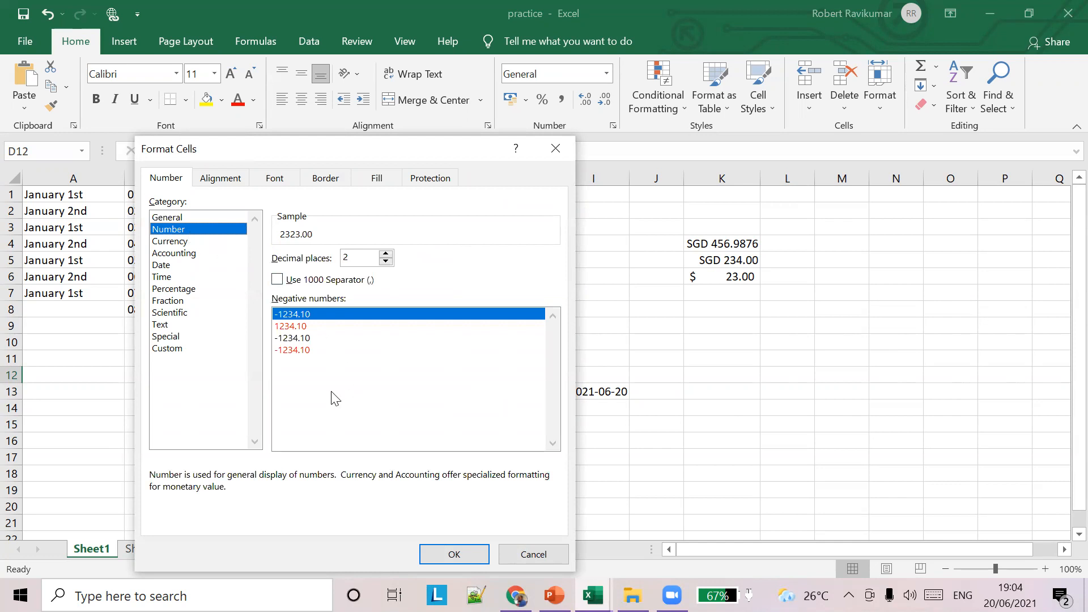
{"action": "left_click", "coordinate": [305, 326]}
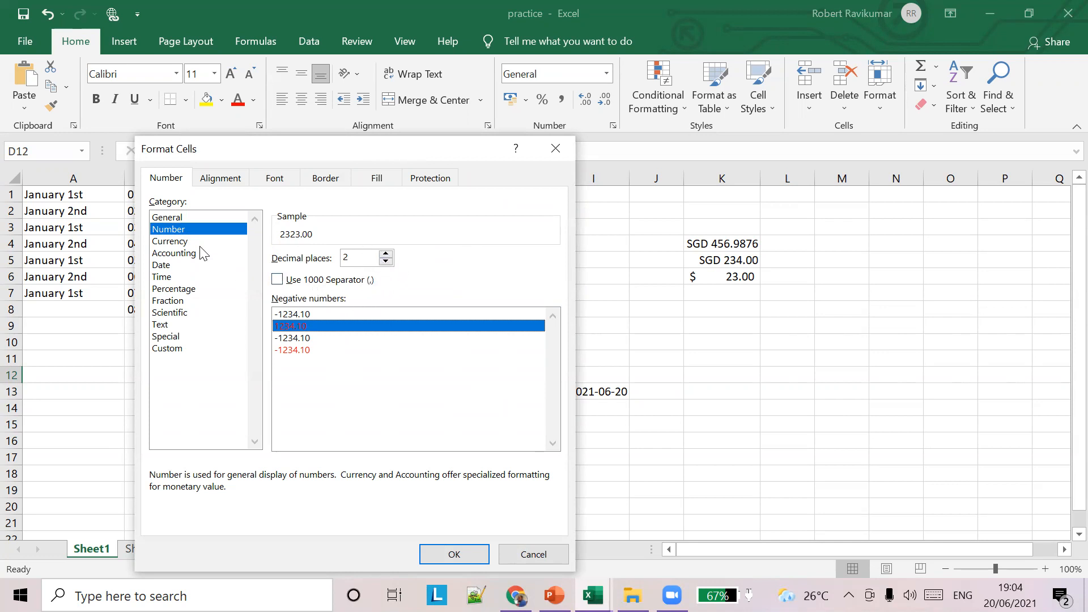
{"action": "left_click", "coordinate": [186, 241]}
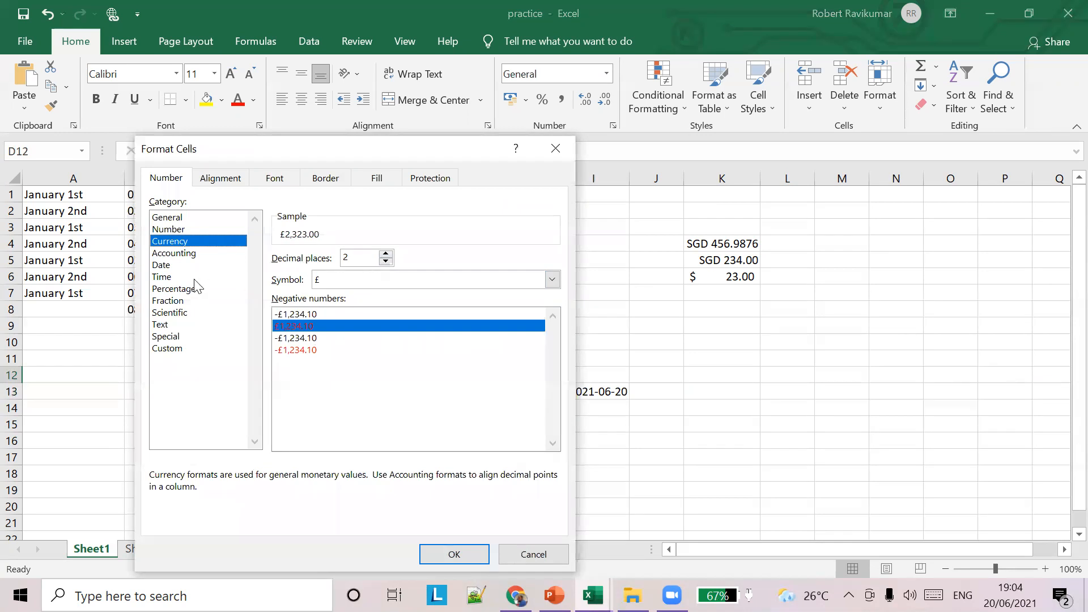
{"action": "left_click", "coordinate": [197, 253]}
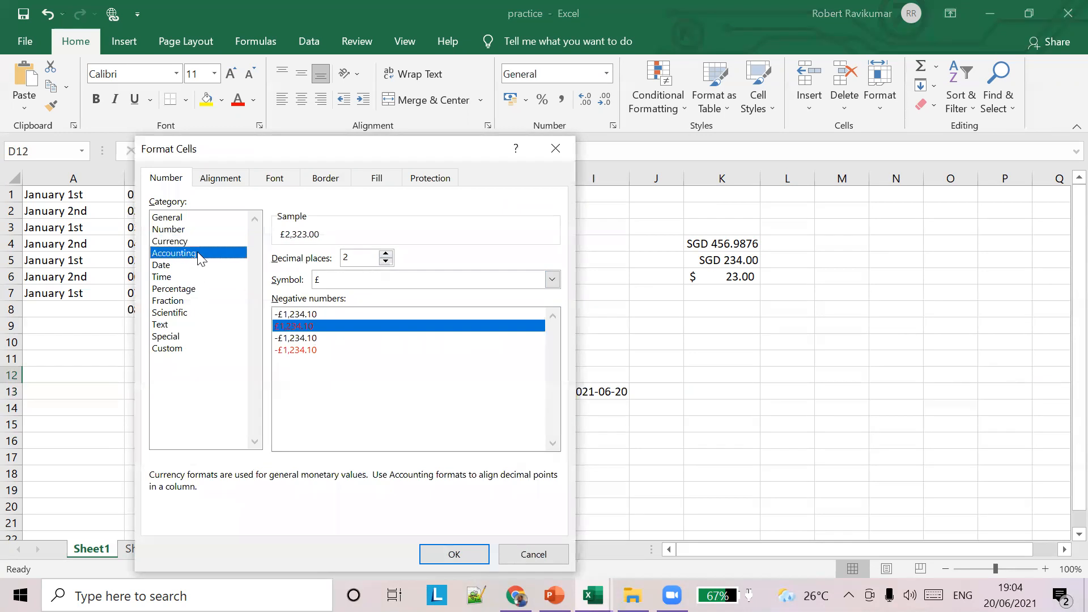
{"action": "left_click", "coordinate": [477, 286]}
{"action": "scroll", "coordinate": [375, 369], "scroll_direction": "down", "scroll_amount": 5}
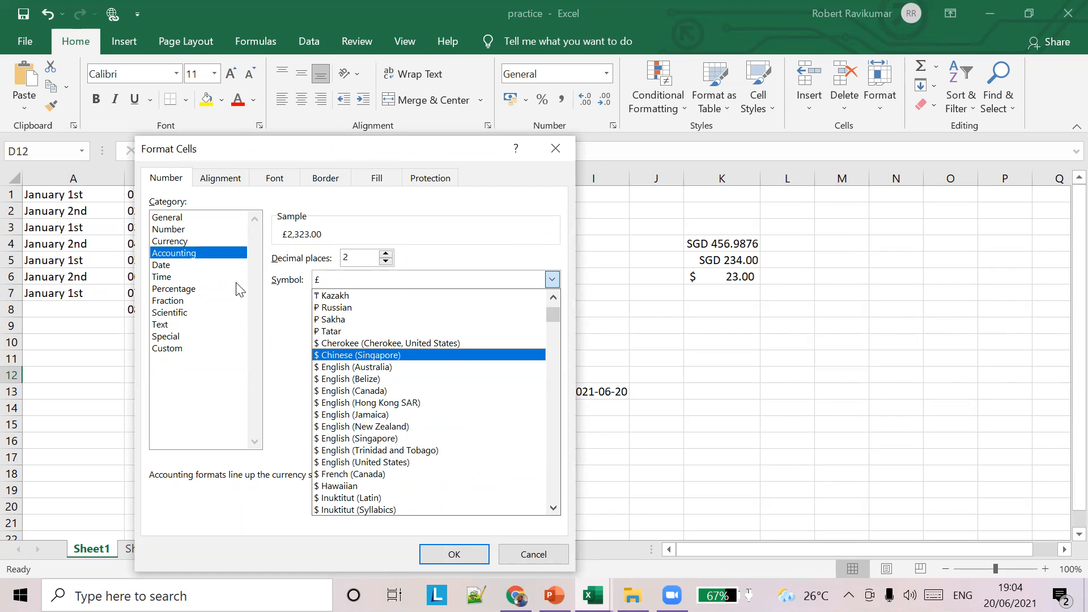
{"action": "left_click", "coordinate": [162, 265]}
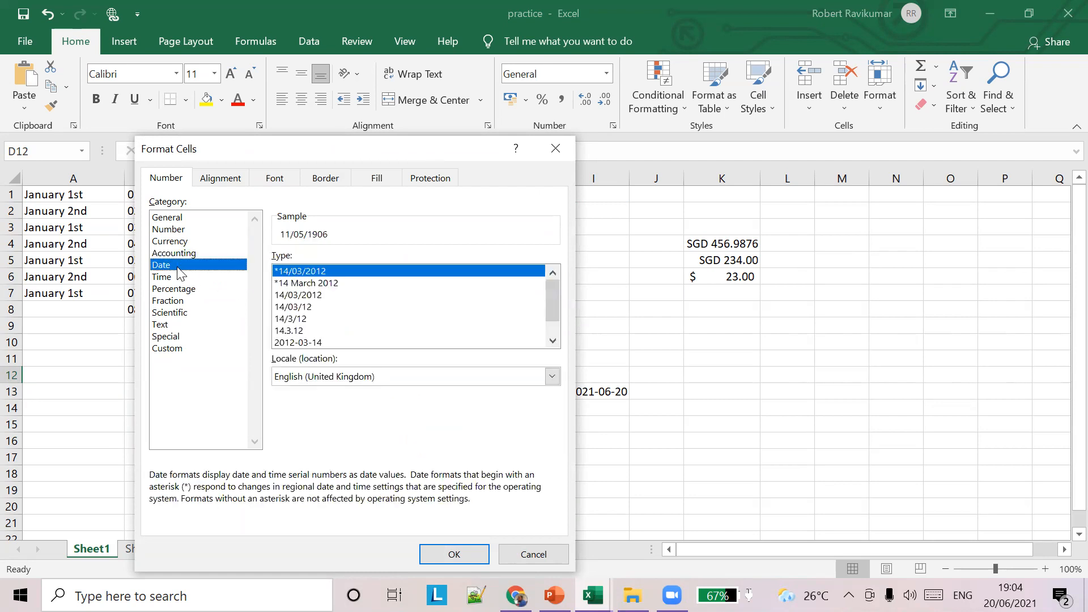
{"action": "left_click", "coordinate": [170, 277]}
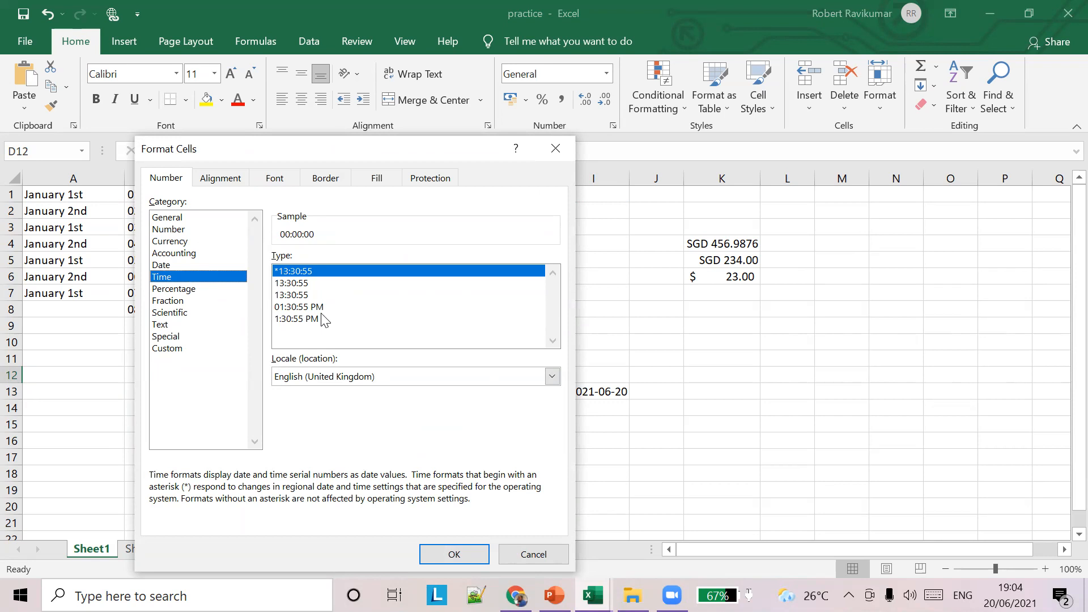
{"action": "left_click", "coordinate": [530, 553]}
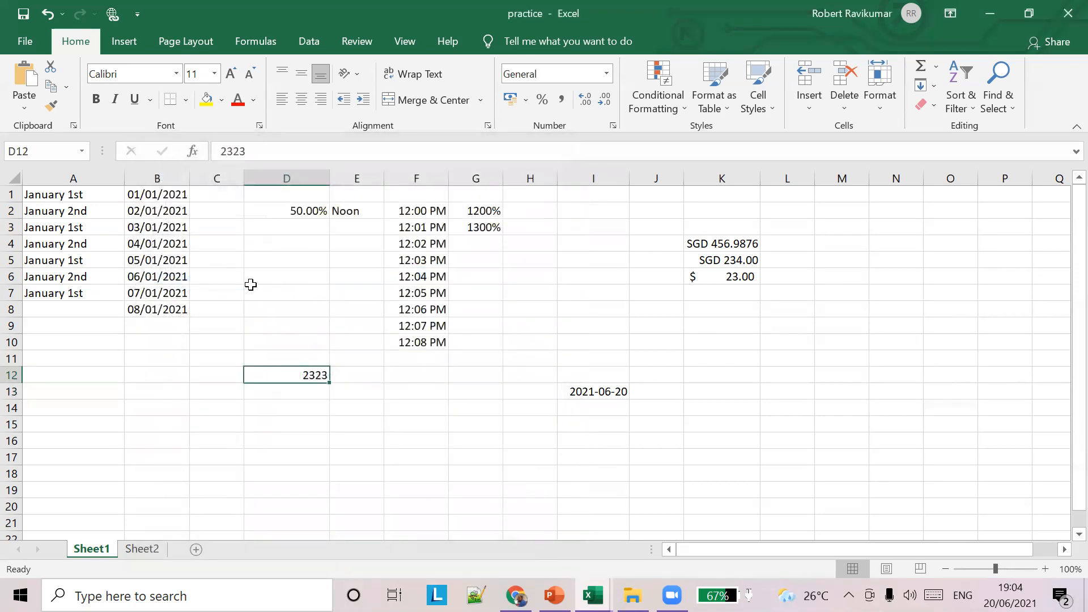
- Format the time in F10 with the first 13:30:55 time type that has no asterisk
{"action": "left_click", "coordinate": [429, 243]}
{"action": "left_click", "coordinate": [425, 348]}
{"action": "left_click", "coordinate": [425, 349]}
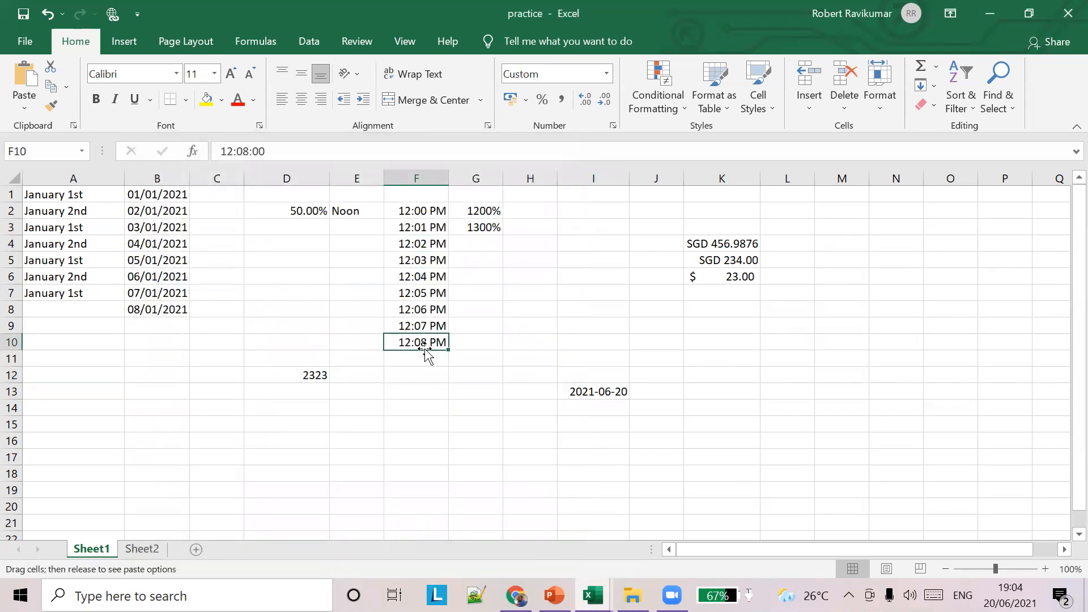
{"action": "right_click", "coordinate": [414, 356]}
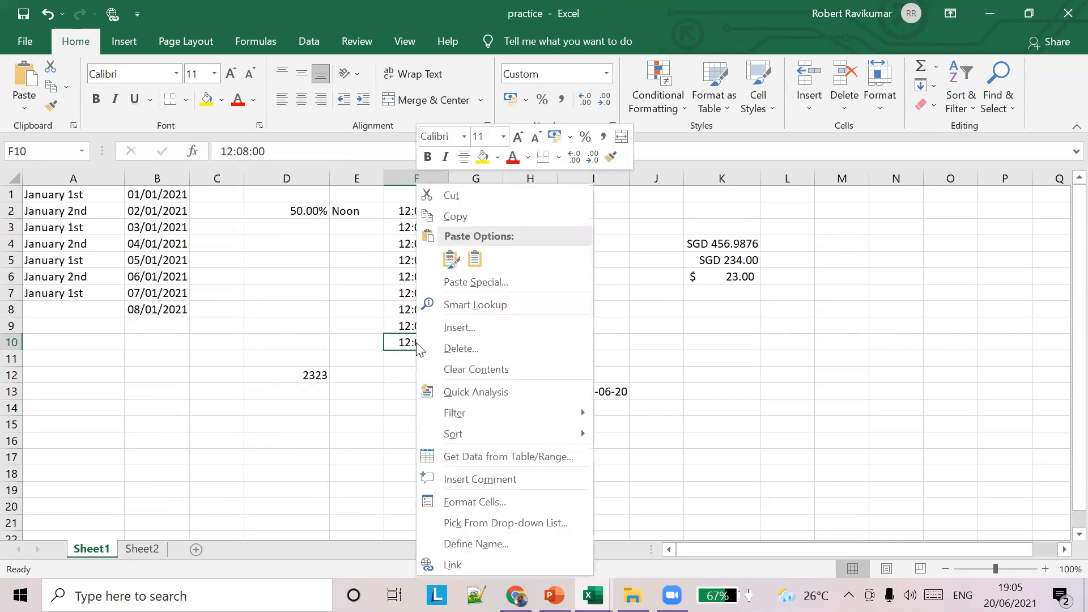
{"action": "mouse_move", "coordinate": [456, 441]}
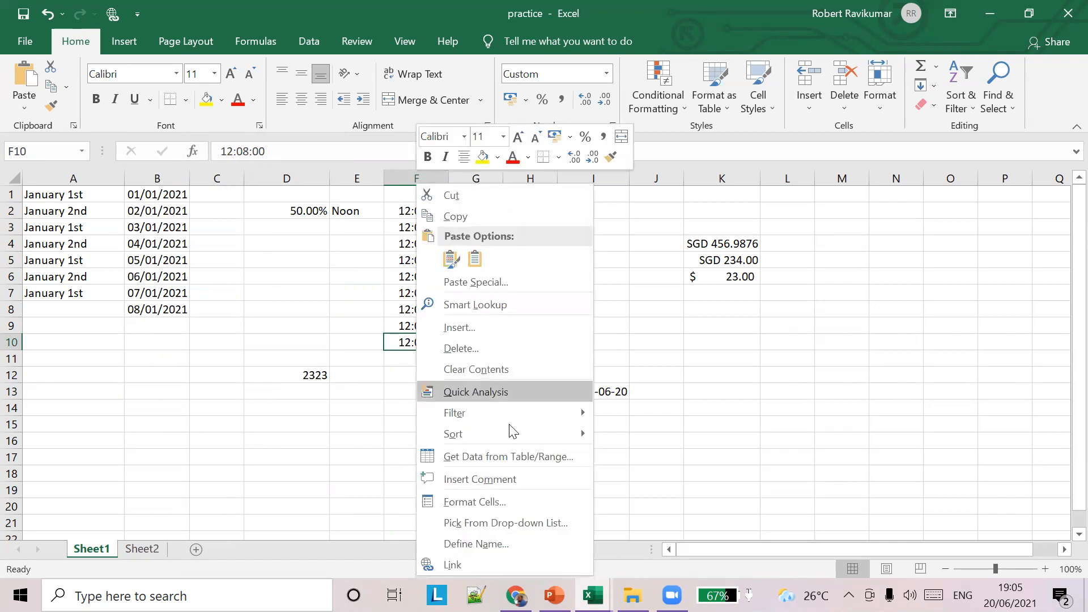
{"action": "left_click", "coordinate": [522, 504]}
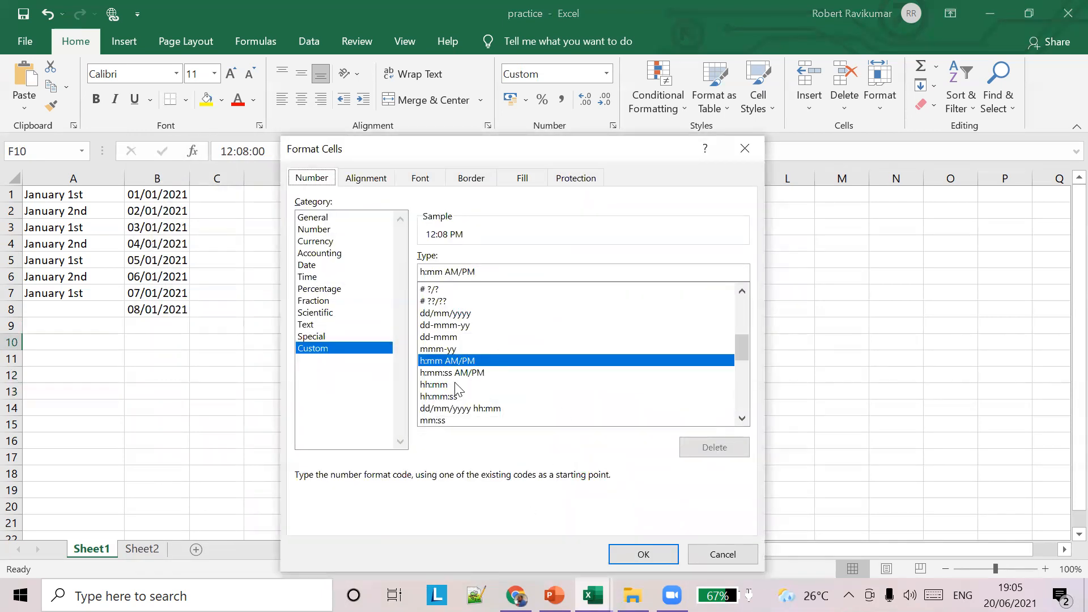
{"action": "left_click", "coordinate": [319, 279]}
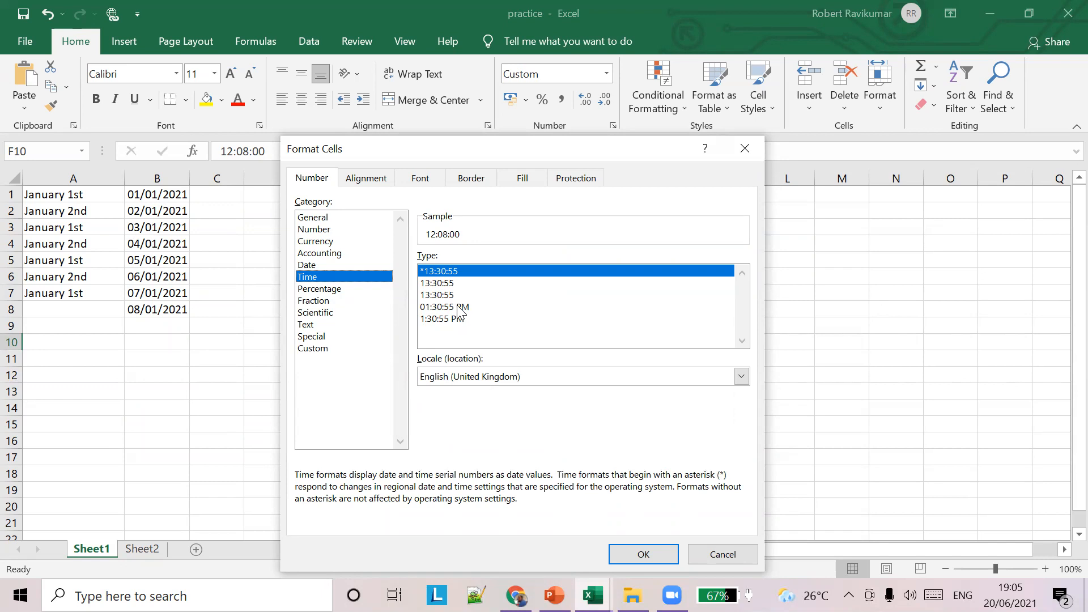
{"action": "left_click", "coordinate": [448, 285]}
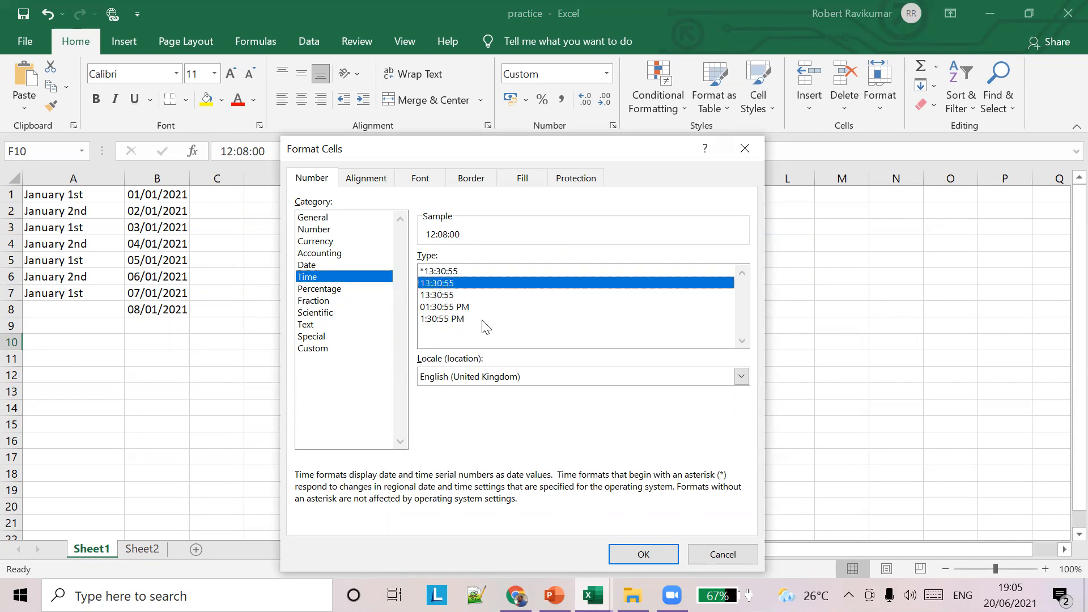
{"action": "left_click", "coordinate": [639, 554]}
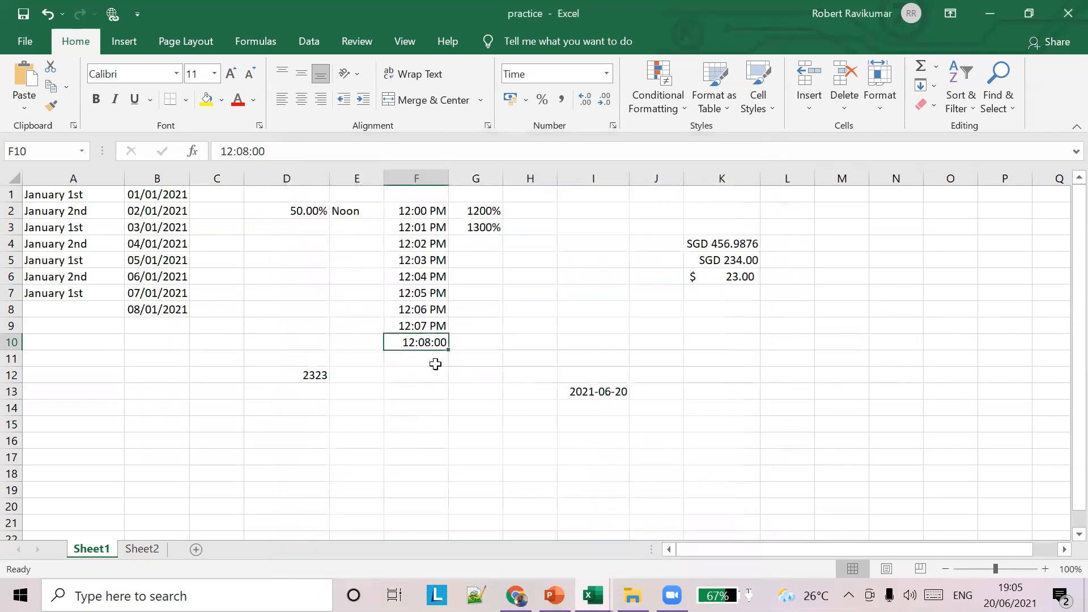
- Change the hour of the time in F10 so that the cell holds 01:08:00
{"action": "left_click", "coordinate": [468, 328]}
{"action": "left_click", "coordinate": [419, 342]}
{"action": "left_click_drag", "start_coordinate": [233, 149], "coordinate": [216, 149]}
{"action": "type", "text": "01"}
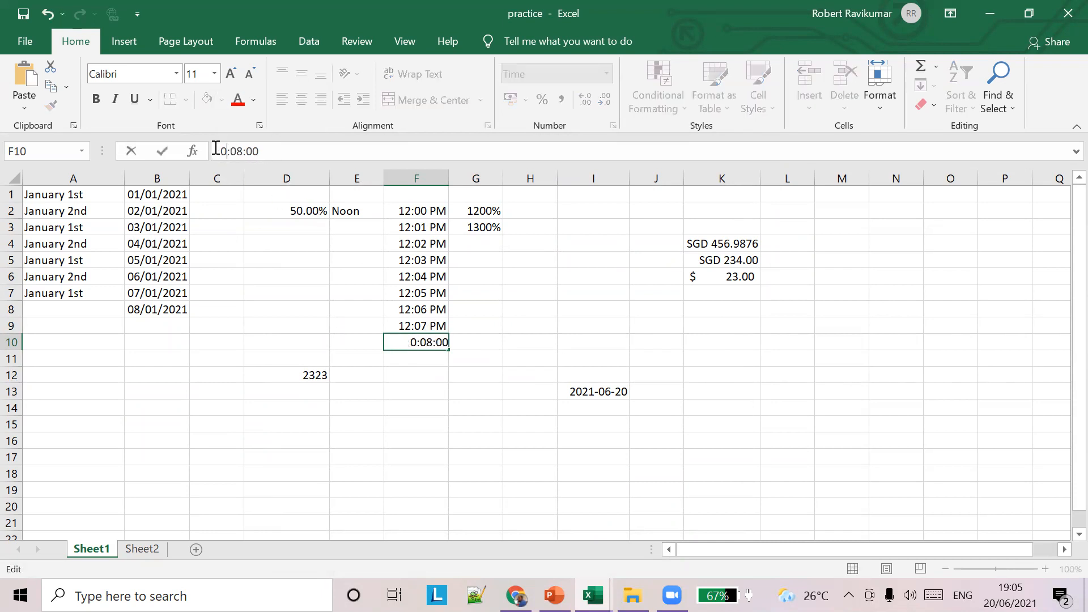
{"action": "key", "text": "Tab"}
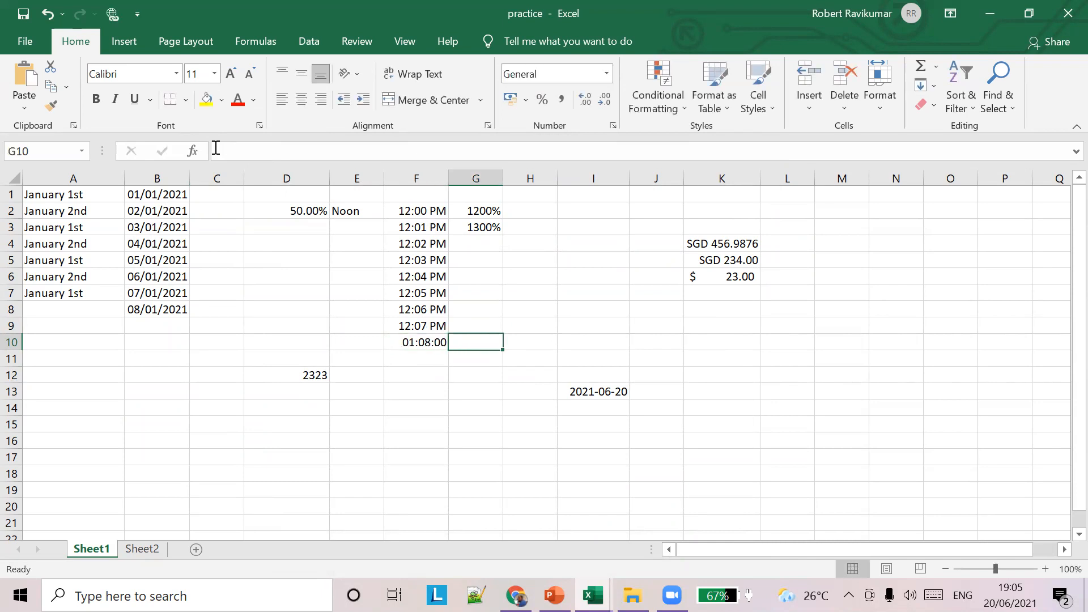
{"action": "left_click", "coordinate": [401, 340]}
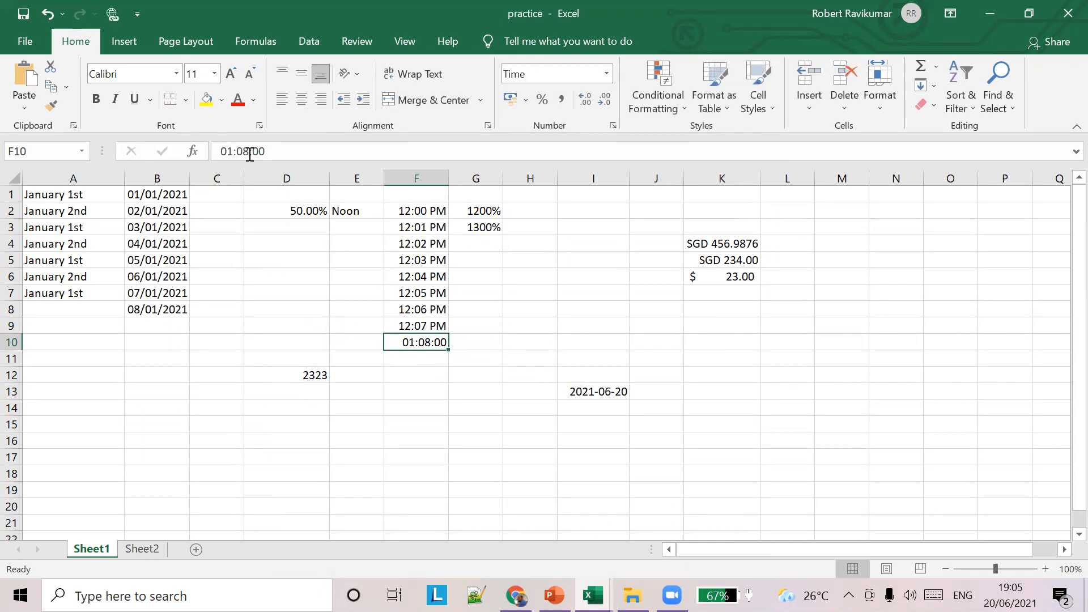
- Change the hour of the time in F9 so that the cell holds 14:07:00
{"action": "left_click", "coordinate": [410, 329]}
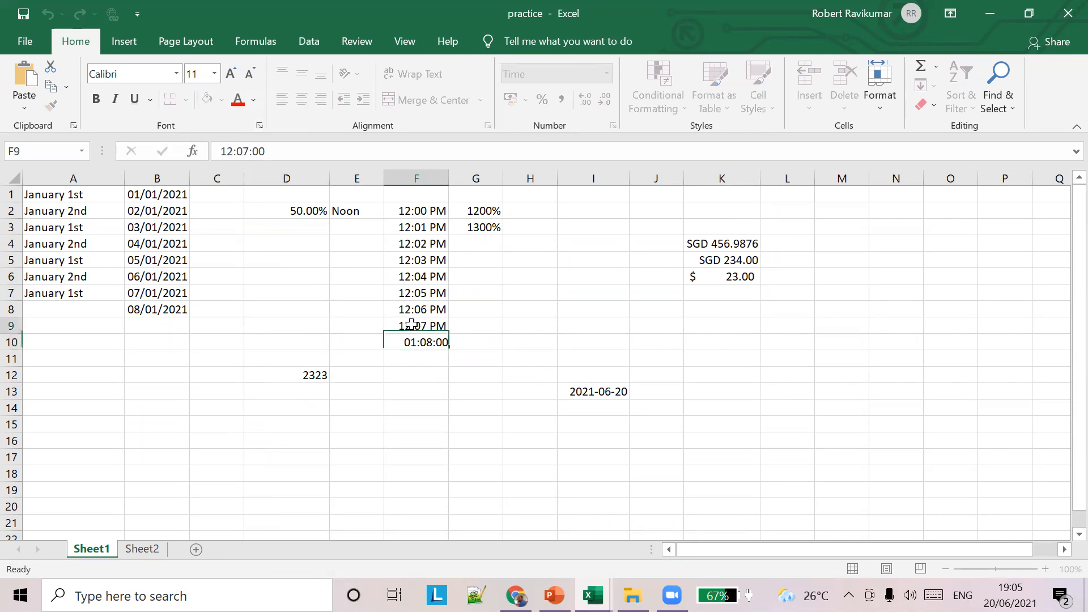
{"action": "left_click", "coordinate": [229, 151]}
{"action": "key", "text": "BackSpace"}
{"action": "type", "text": "4"}
{"action": "left_click", "coordinate": [466, 298]}
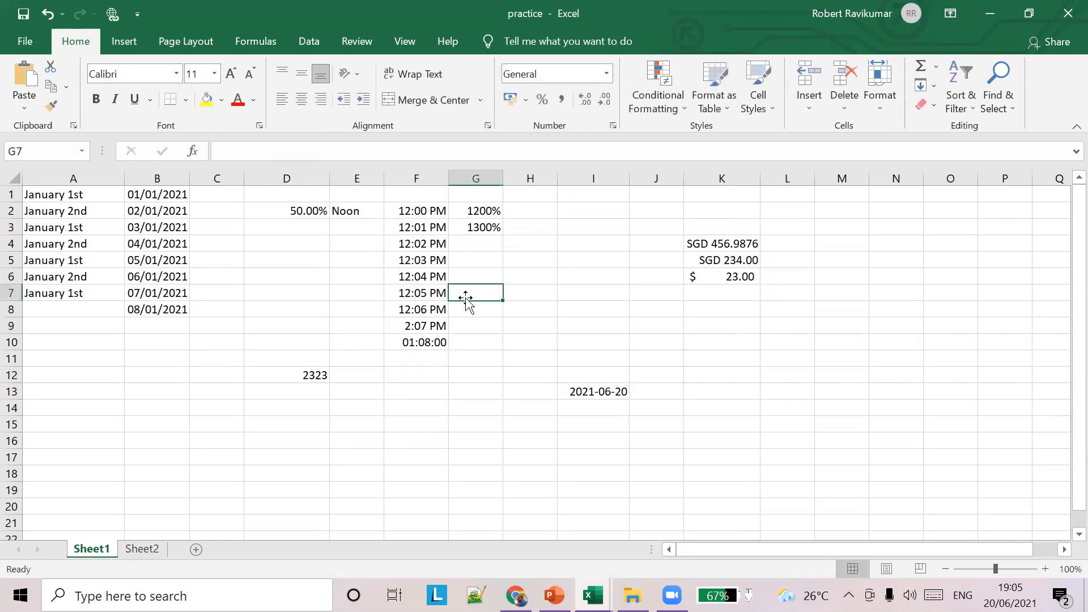
- Compare the displayed time in F9 with its stored value
{"action": "left_click", "coordinate": [418, 329]}
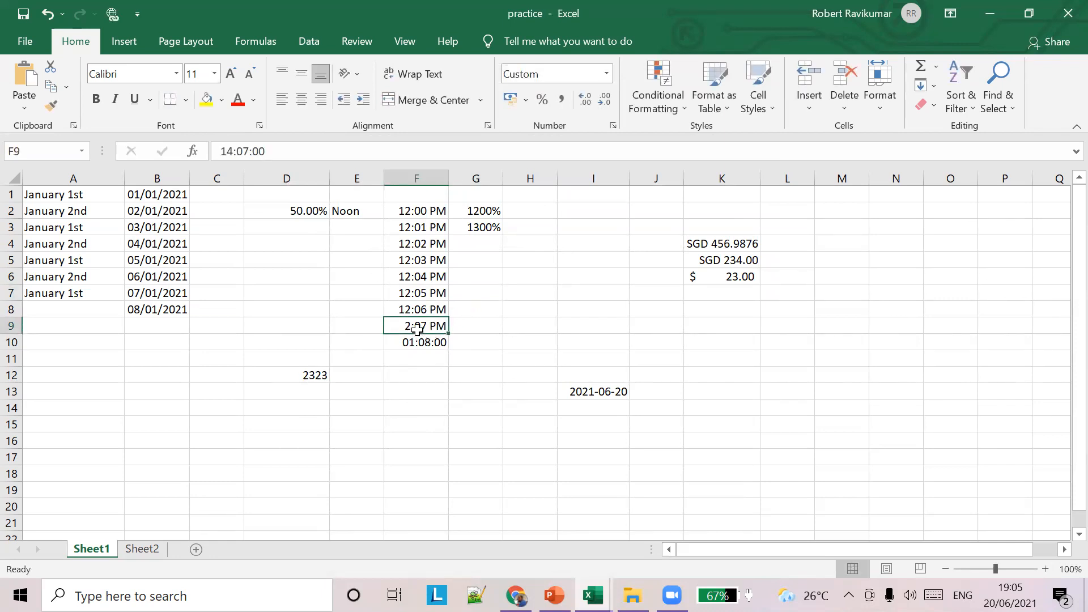
{"action": "right_click", "coordinate": [418, 329]}
{"action": "left_click", "coordinate": [410, 326]}
{"action": "left_click", "coordinate": [545, 323]}
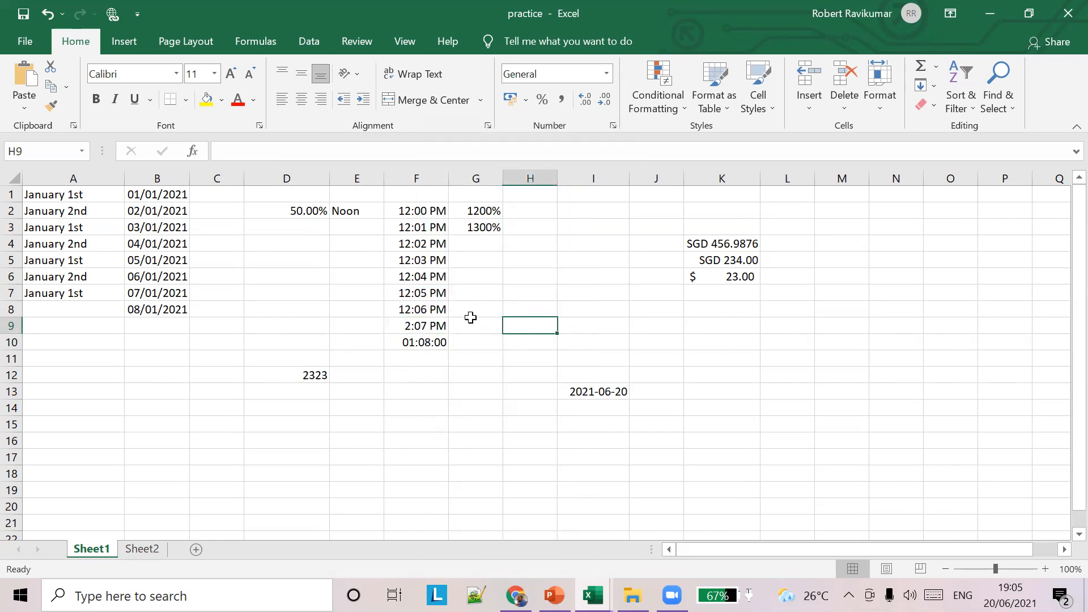
{"action": "left_click", "coordinate": [406, 325]}
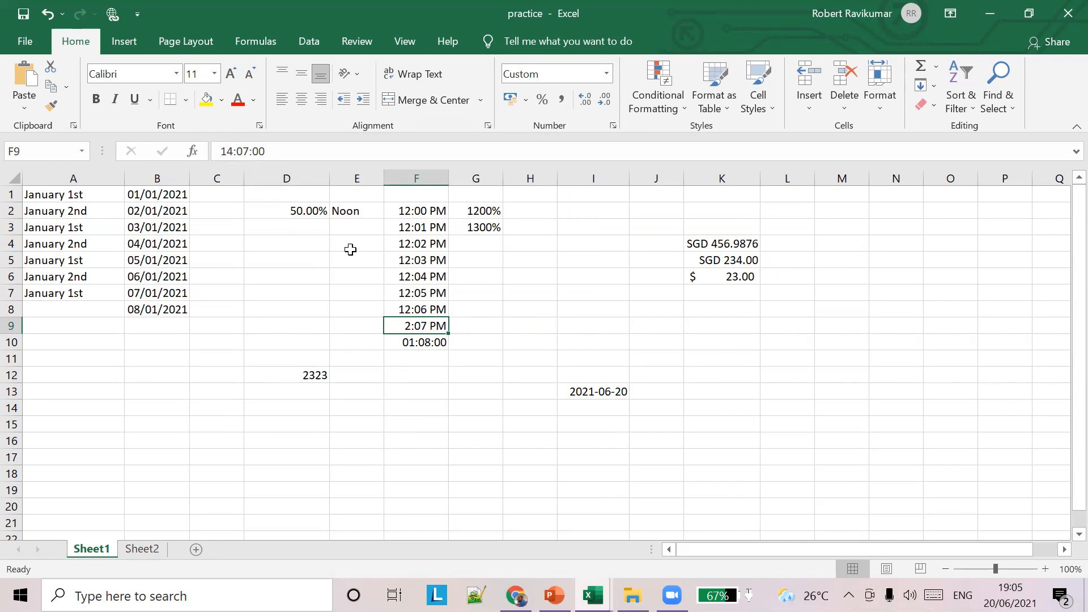
- Replace the custom format of F9 with the second 13:30:55 time type that has no asterisk
{"action": "right_click", "coordinate": [417, 327]}
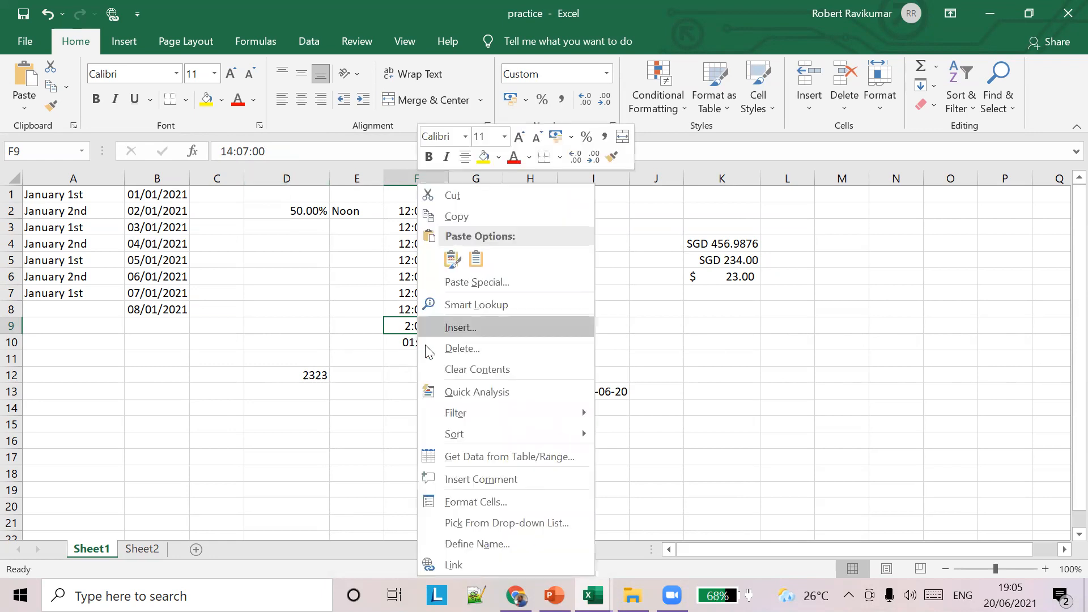
{"action": "left_click", "coordinate": [492, 501]}
{"action": "scroll", "coordinate": [485, 356], "scroll_direction": "down", "scroll_amount": 4}
{"action": "scroll", "coordinate": [487, 357], "scroll_direction": "up", "scroll_amount": 4}
{"action": "scroll", "coordinate": [486, 357], "scroll_direction": "down", "scroll_amount": 4}
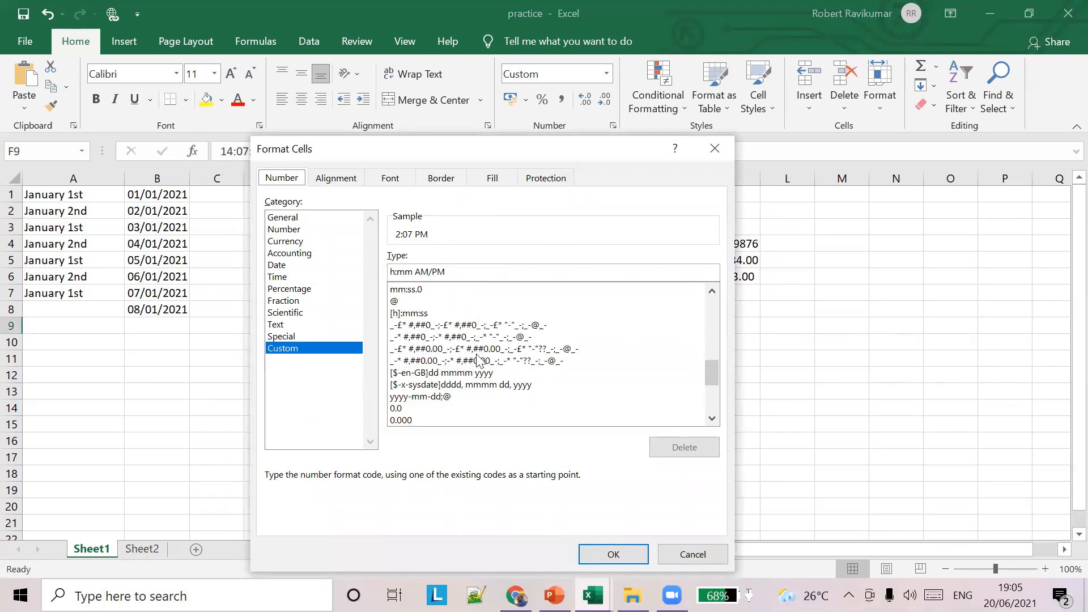
{"action": "left_click", "coordinate": [285, 277]}
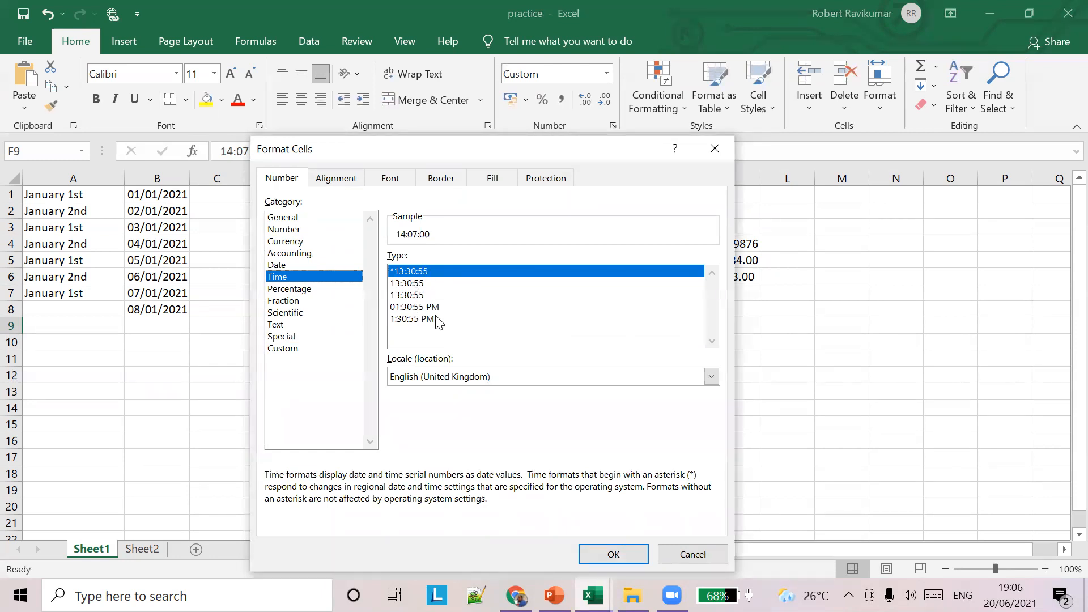
{"action": "left_click", "coordinate": [407, 298]}
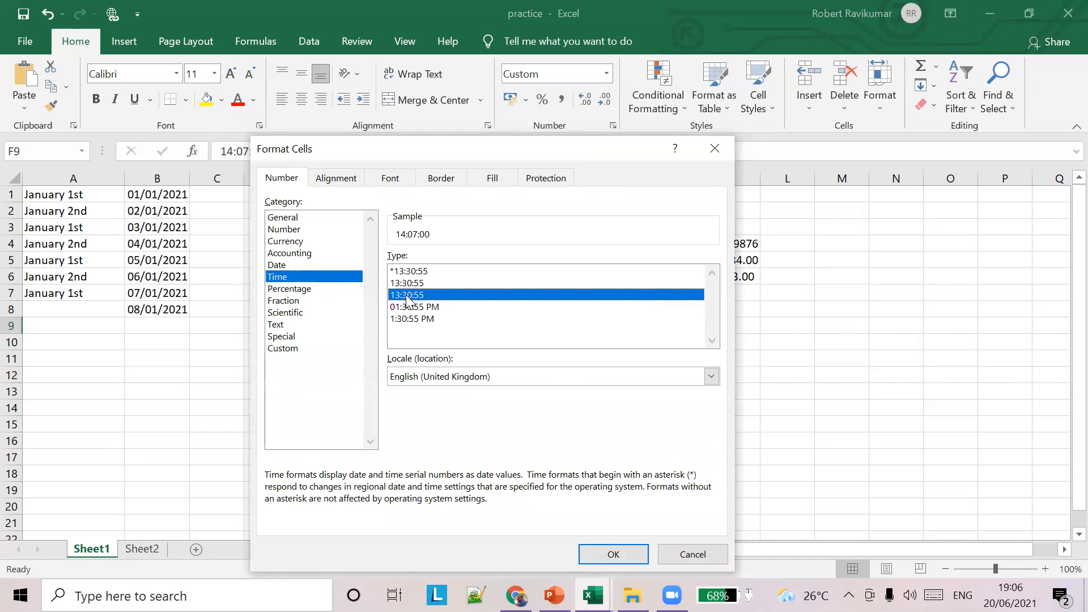
{"action": "left_click", "coordinate": [615, 554]}
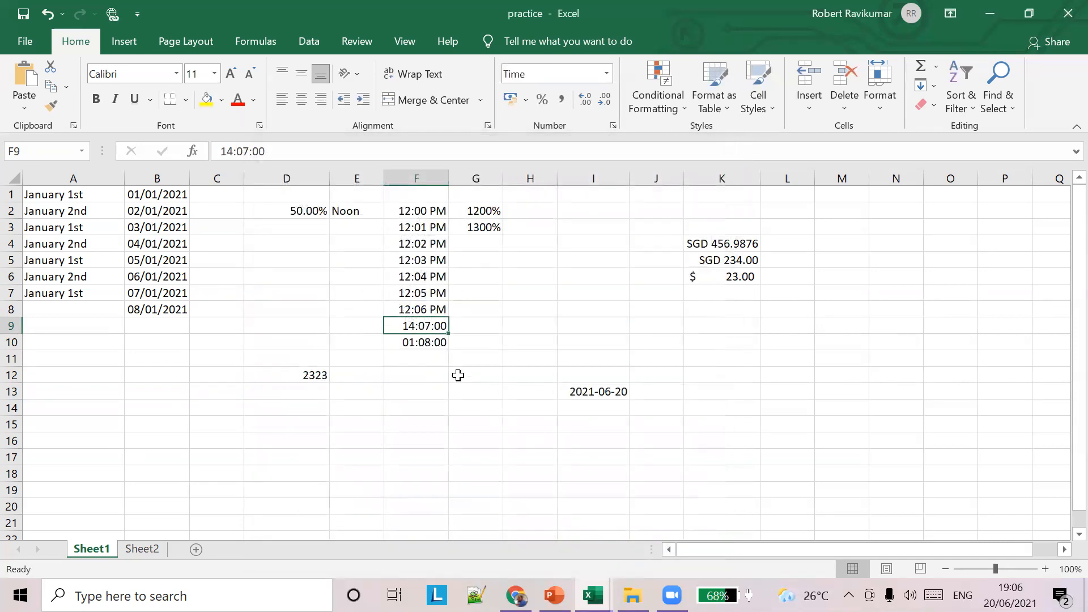
{"action": "left_click", "coordinate": [480, 310]}
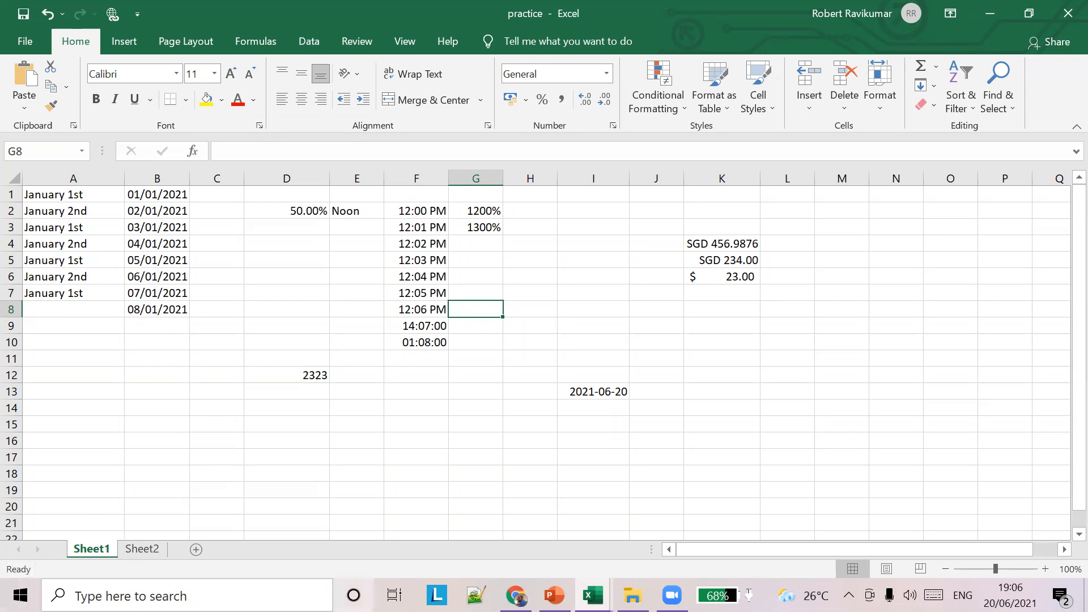
- Switch to the PowerPoint lesson and start the slide show from the "Date formats" slide
{"action": "left_click", "coordinate": [555, 595]}
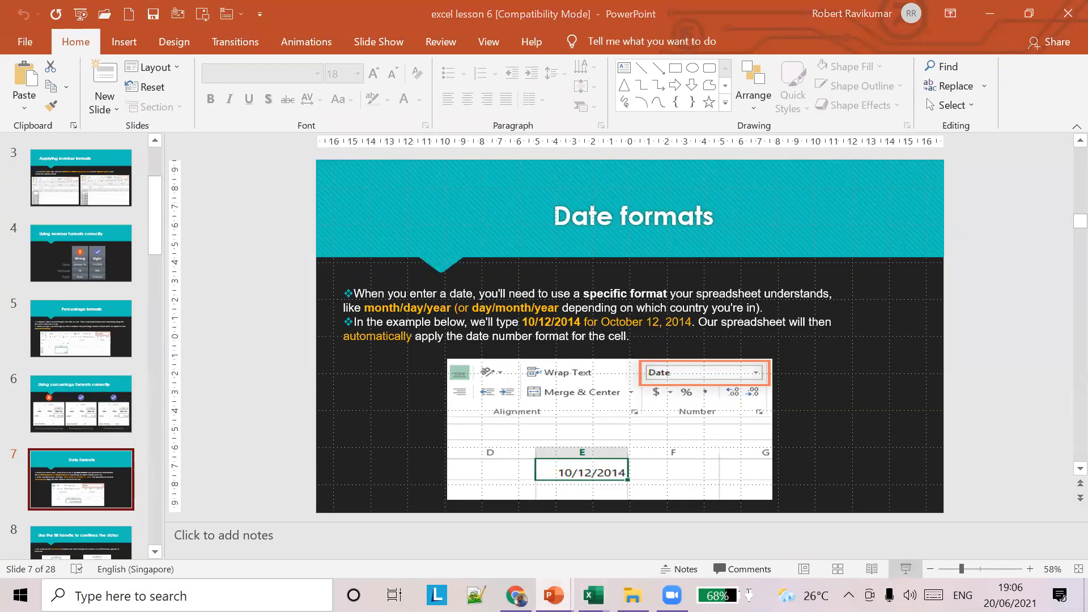
{"action": "left_click", "coordinate": [905, 569]}
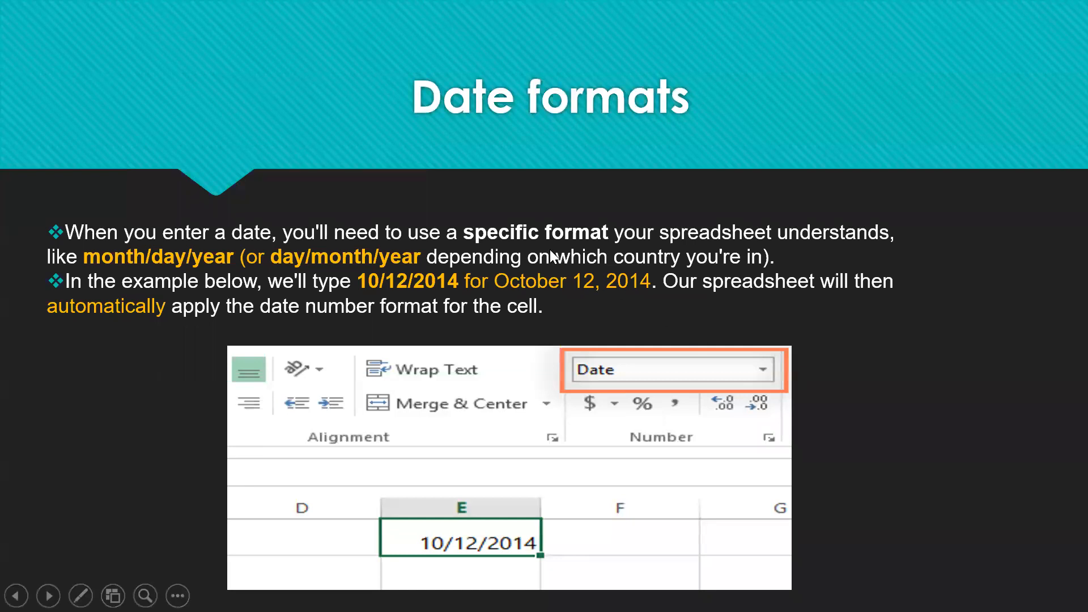
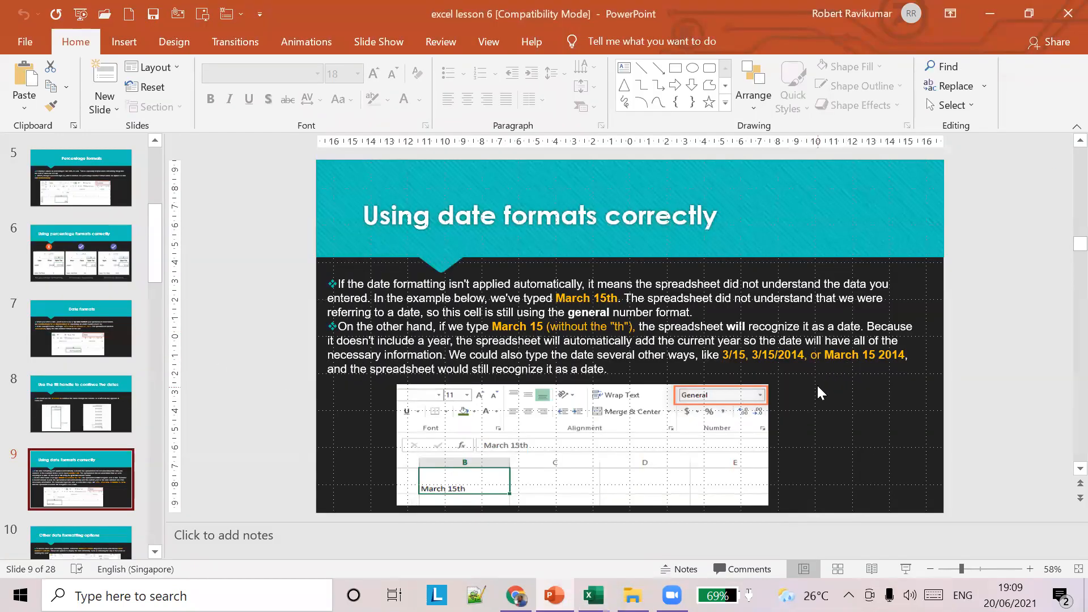
- Switch to the Excel practice workbook, enter March 15 in cell A15 and check its stored value
{"action": "key", "text": "alt+Tab"}
{"action": "left_click", "coordinate": [80, 422]}
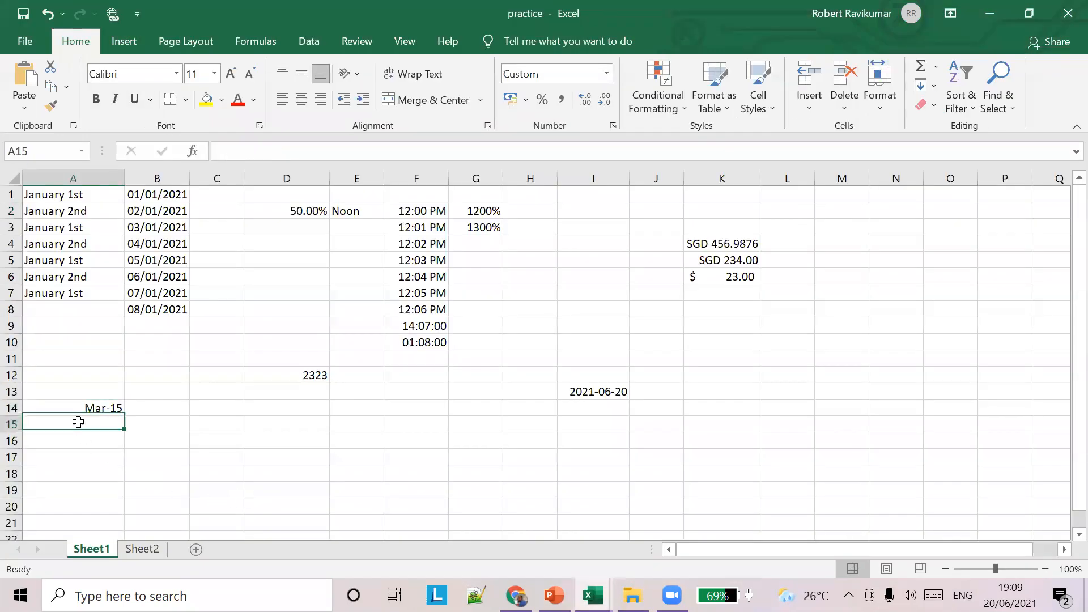
{"action": "type", "text": "March 15"}
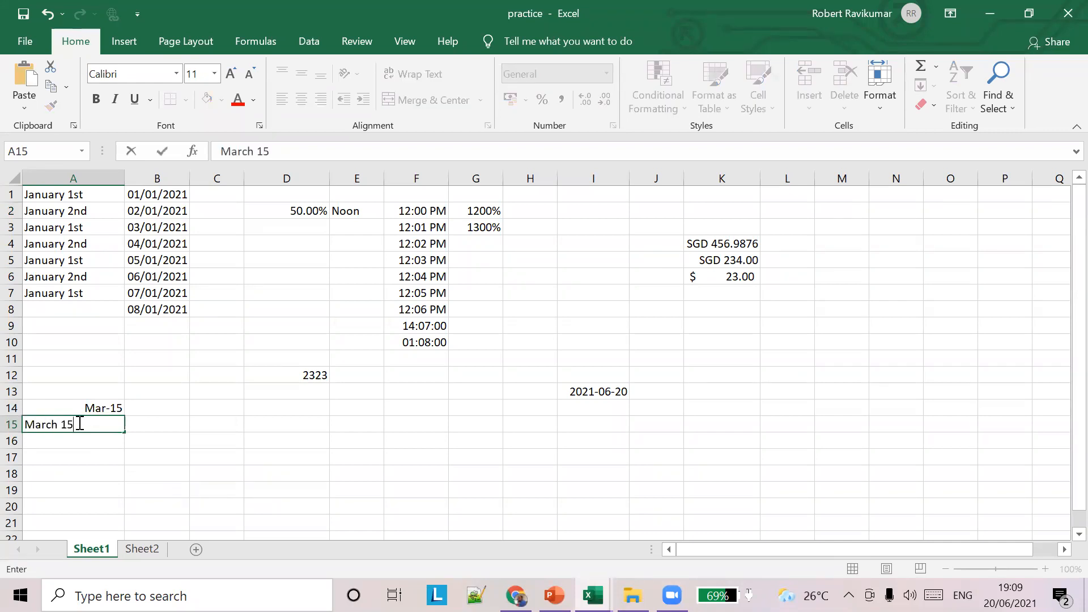
{"action": "key", "text": "Tab"}
{"action": "left_click", "coordinate": [78, 422]}
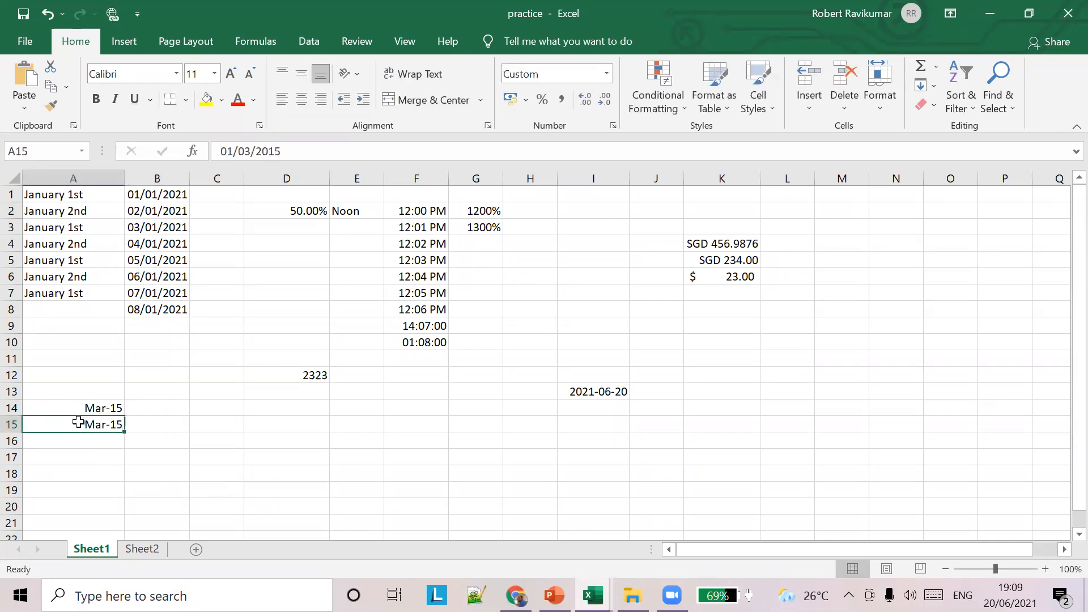
- Enter March 15th in cell A16 and compare its number format and stored value with those of A15
{"action": "left_click", "coordinate": [103, 445]}
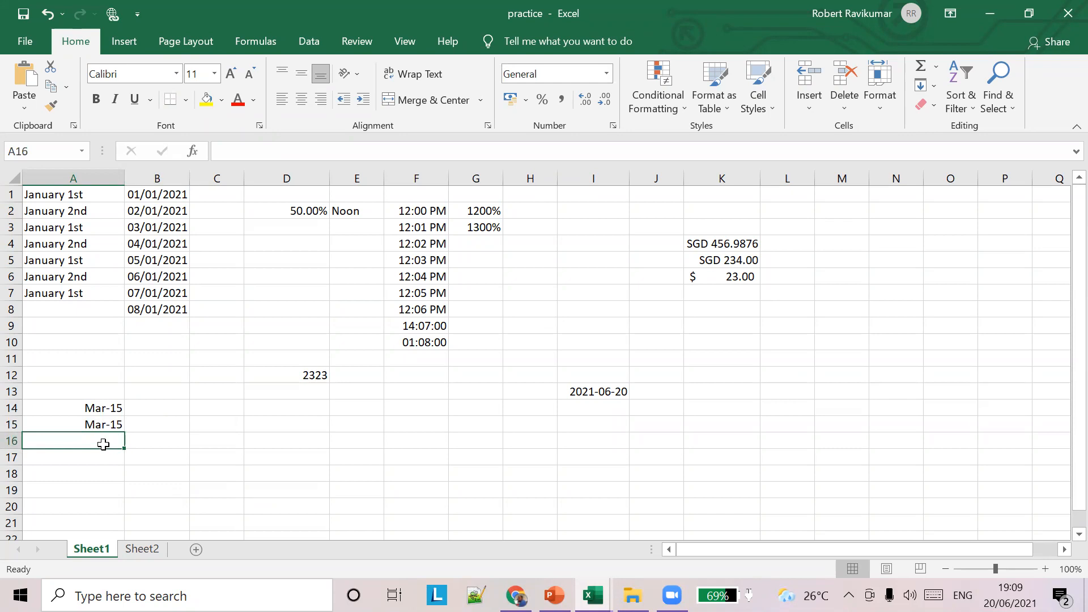
{"action": "type", "text": "March 1"}
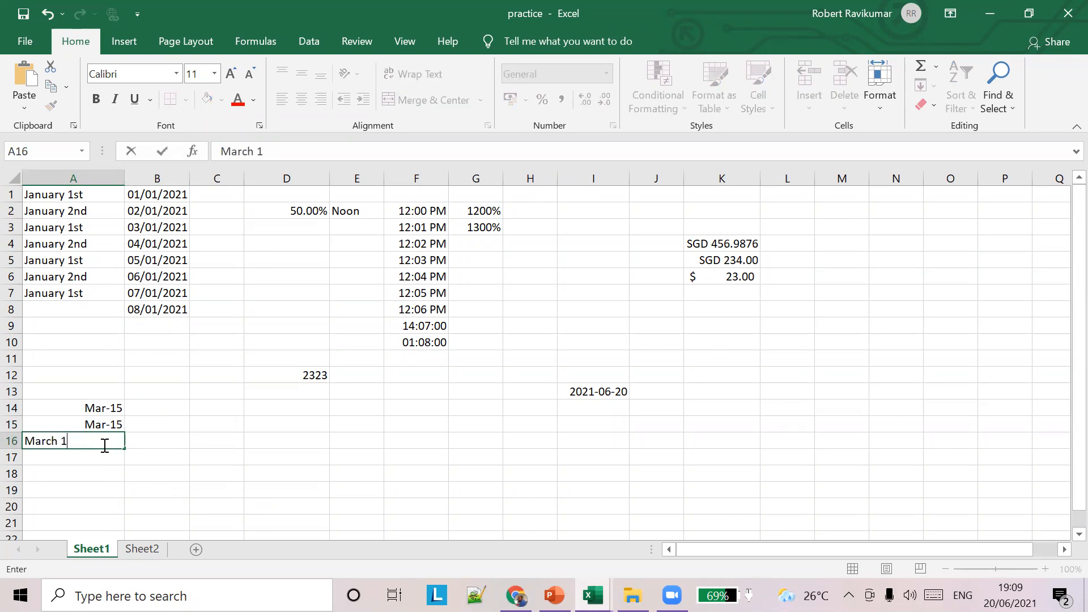
{"action": "type", "text": "5th"}
{"action": "key", "text": "Tab"}
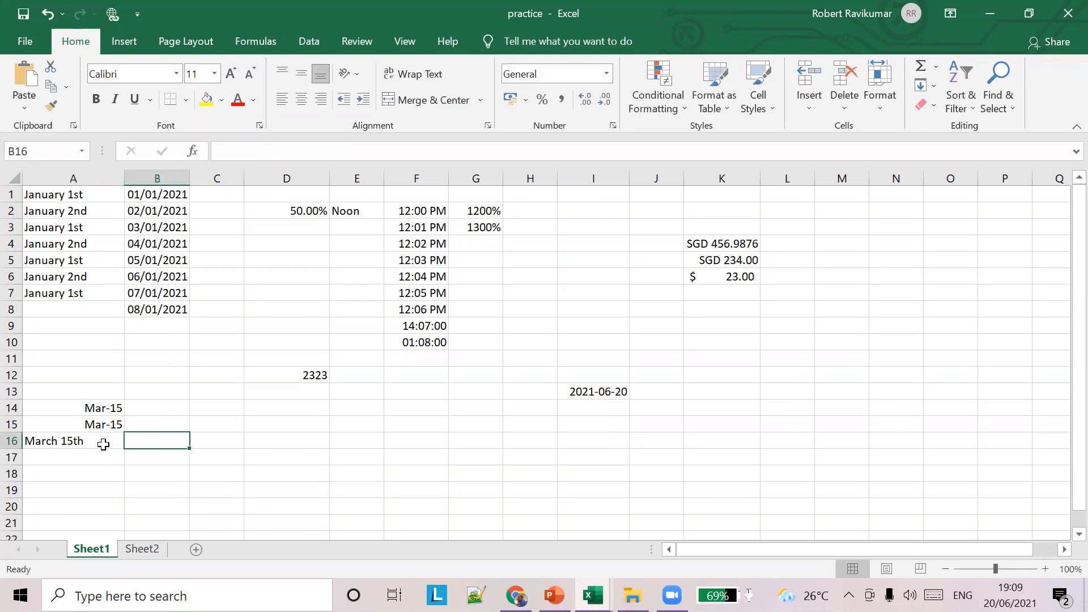
{"action": "left_click", "coordinate": [79, 438]}
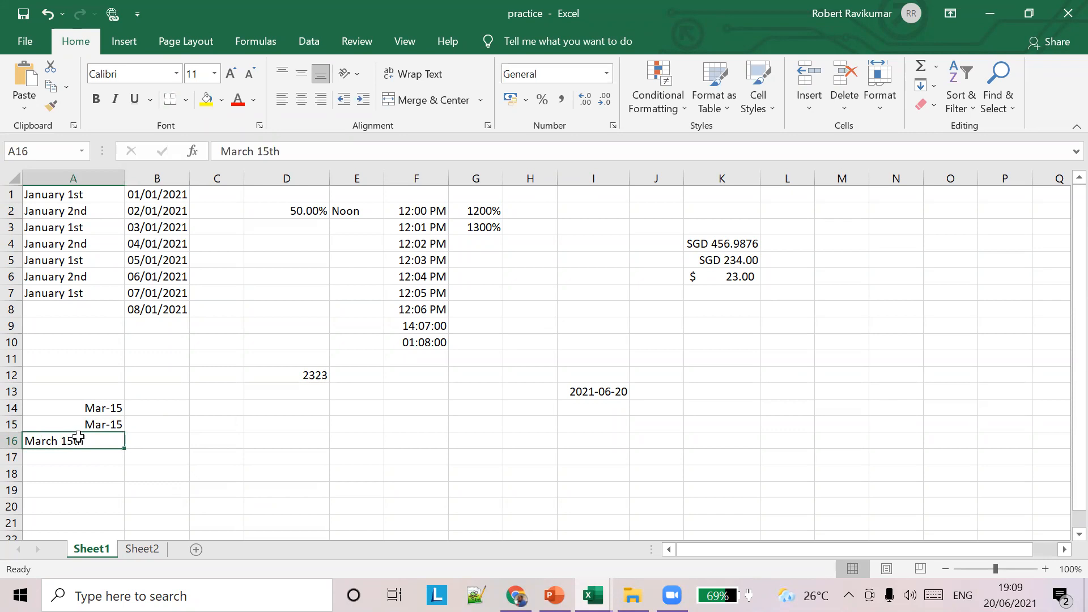
{"action": "left_click", "coordinate": [86, 424]}
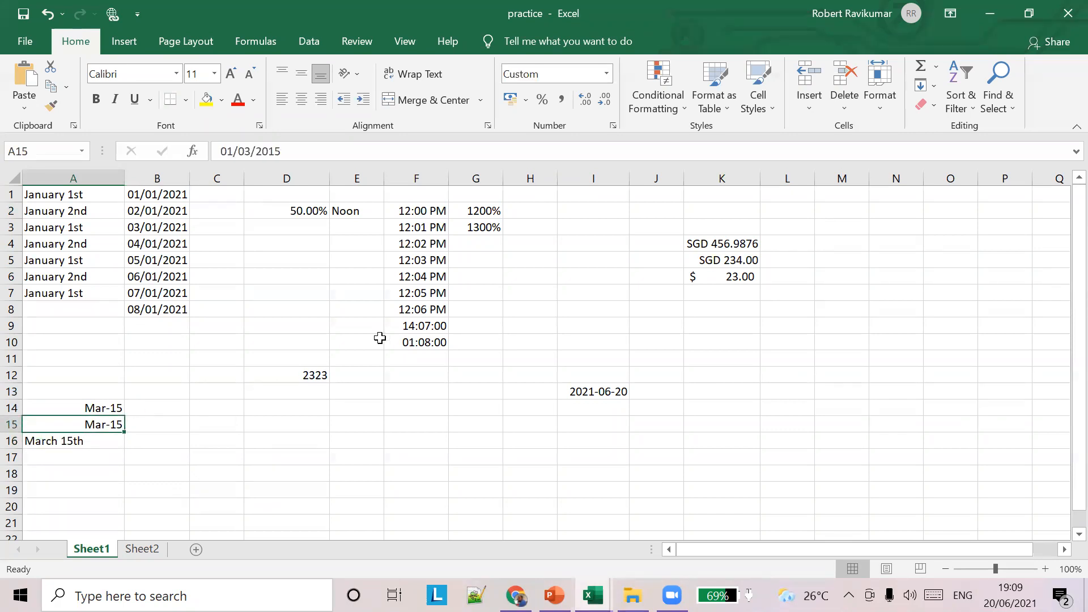
- Switch to PowerPoint and select the alternative date examples "3/15, 3/15/2014, or March 15 2014" in the slide's second bullet
{"action": "key", "text": "alt+Tab"}
{"action": "left_click_drag", "start_coordinate": [722, 356], "coordinate": [914, 351]}
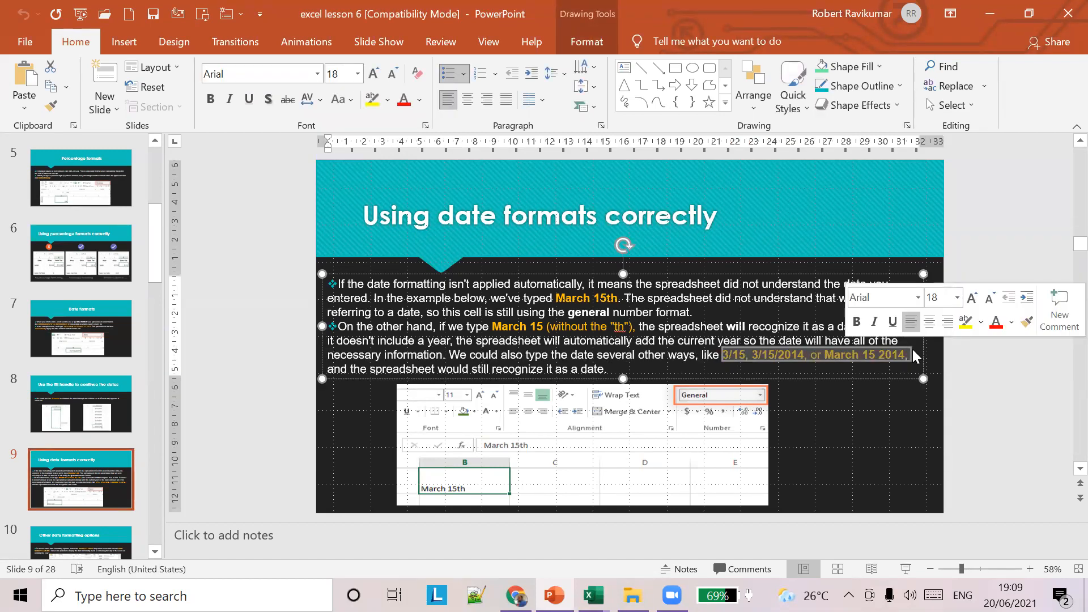
- Switch to Excel and compare the stored dates of cells A14 and A15
{"action": "key", "text": "alt+Tab"}
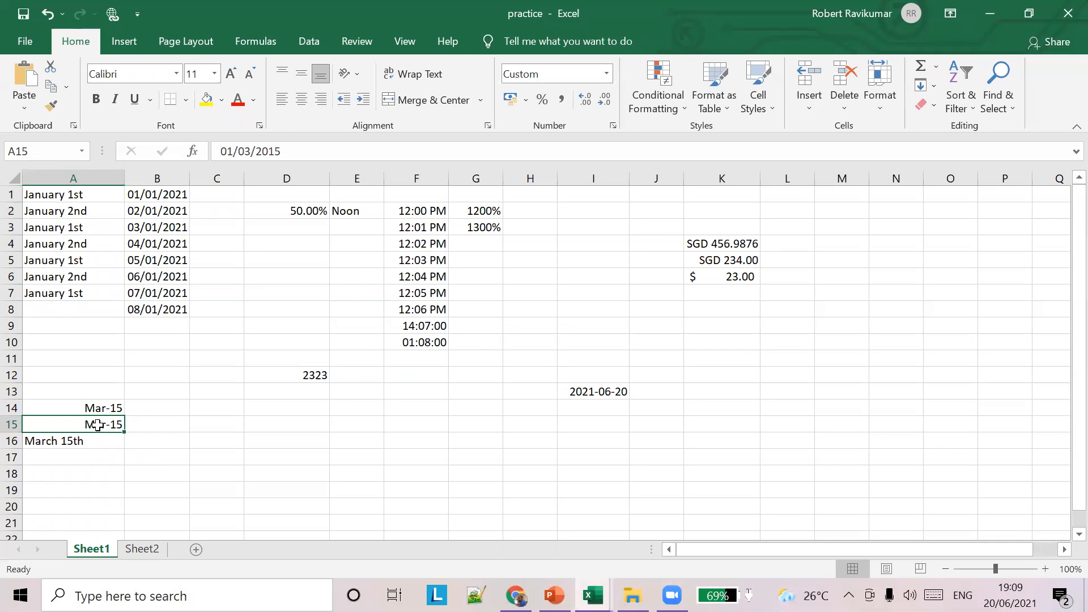
{"action": "left_click", "coordinate": [106, 407]}
{"action": "left_click", "coordinate": [96, 426]}
{"action": "left_click", "coordinate": [108, 397]}
{"action": "left_click", "coordinate": [108, 407]}
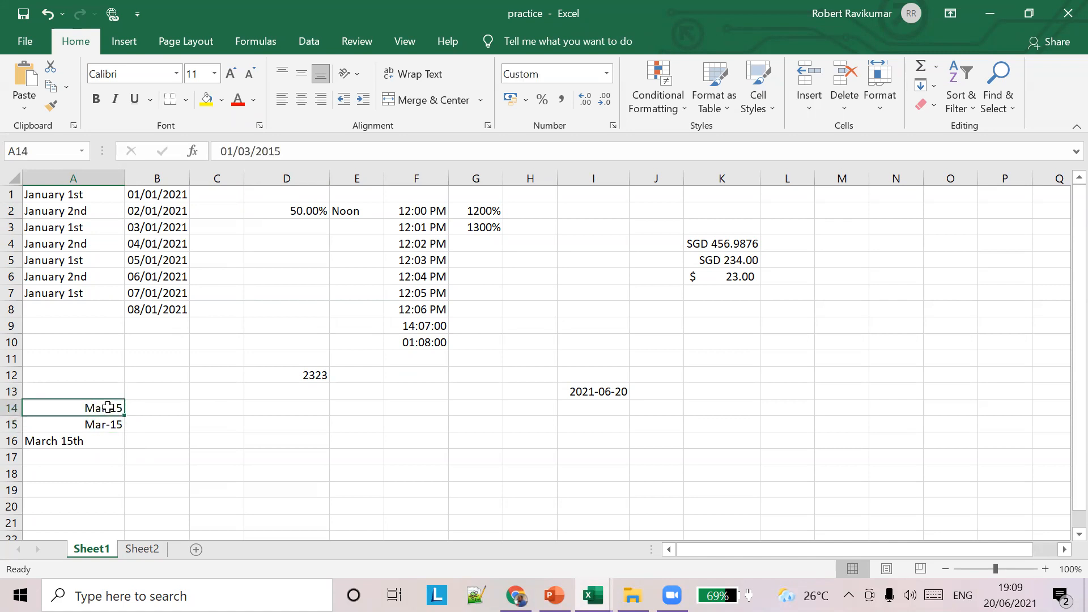
- Revisit the date format slide in PowerPoint, and back in Excel examine the day part of A14's stored date
{"action": "key", "text": "alt+Tab"}
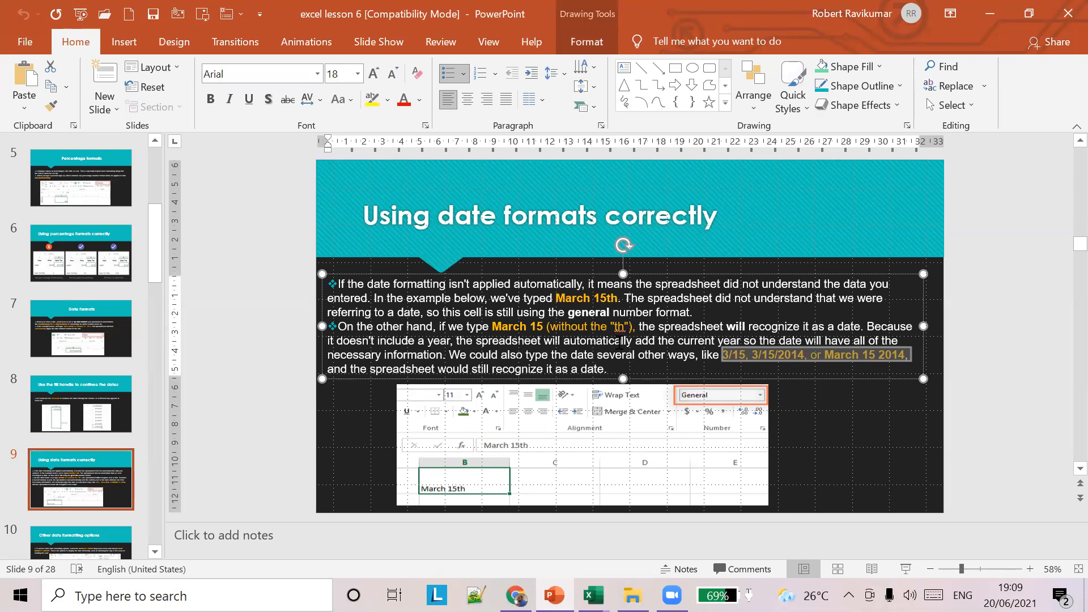
{"action": "key", "text": "alt+Tab"}
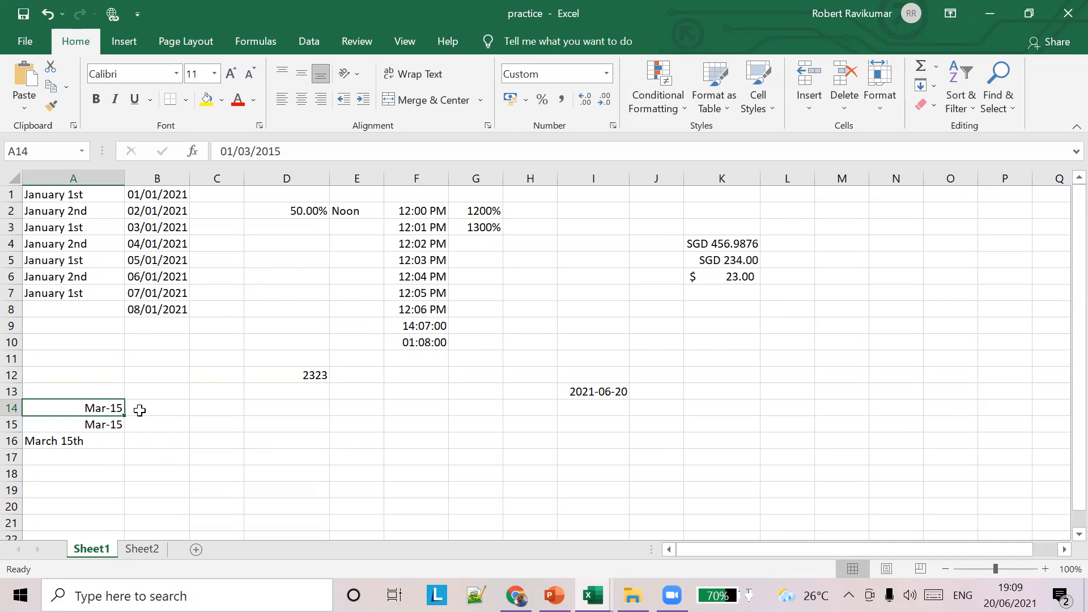
{"action": "left_click", "coordinate": [153, 407]}
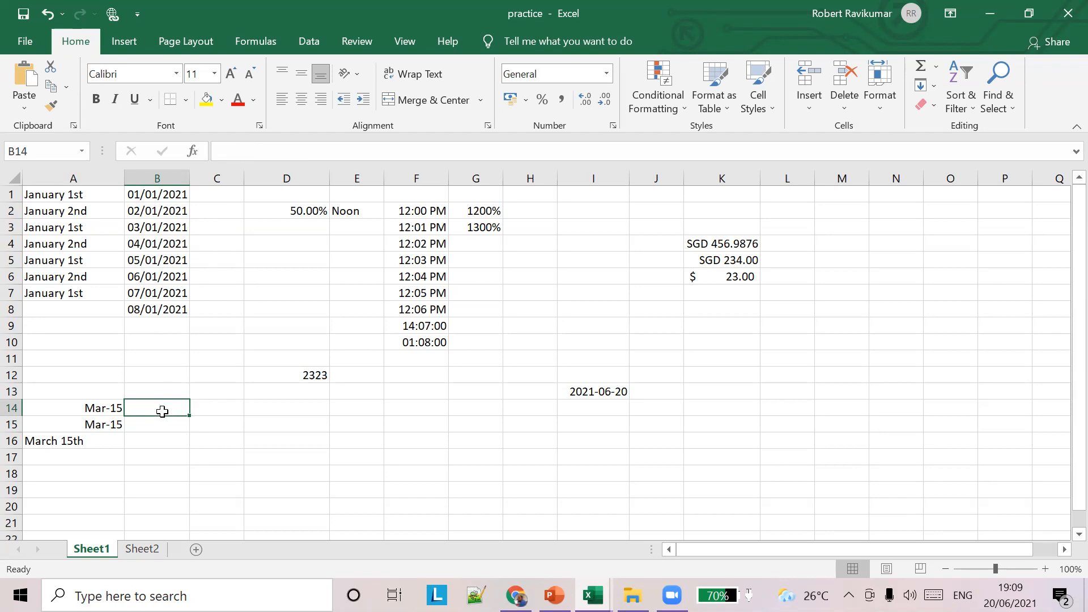
{"action": "left_click", "coordinate": [111, 409]}
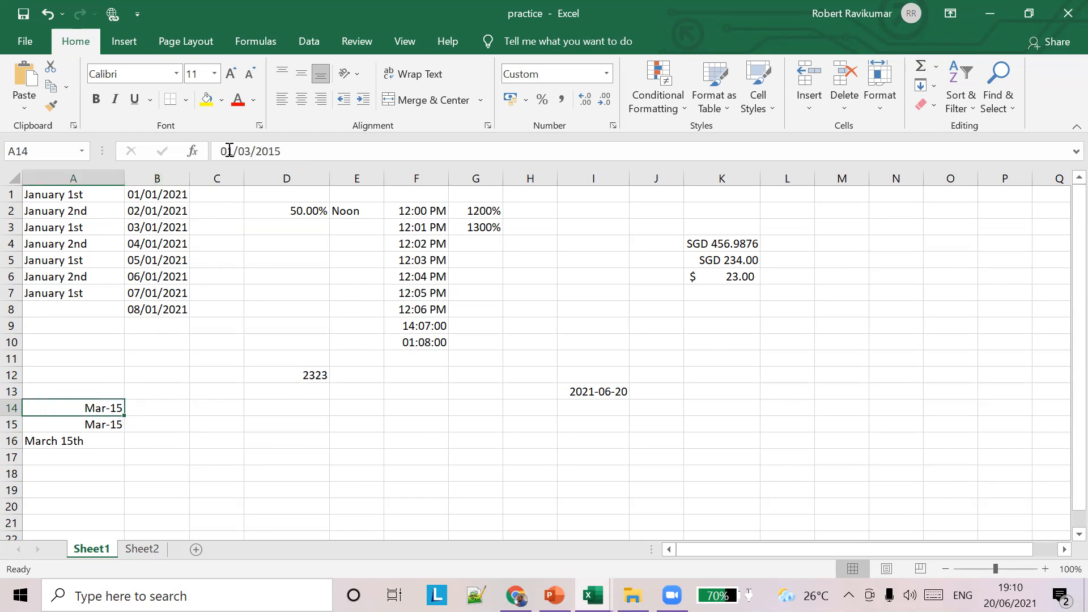
{"action": "left_click_drag", "start_coordinate": [232, 151], "coordinate": [221, 151]}
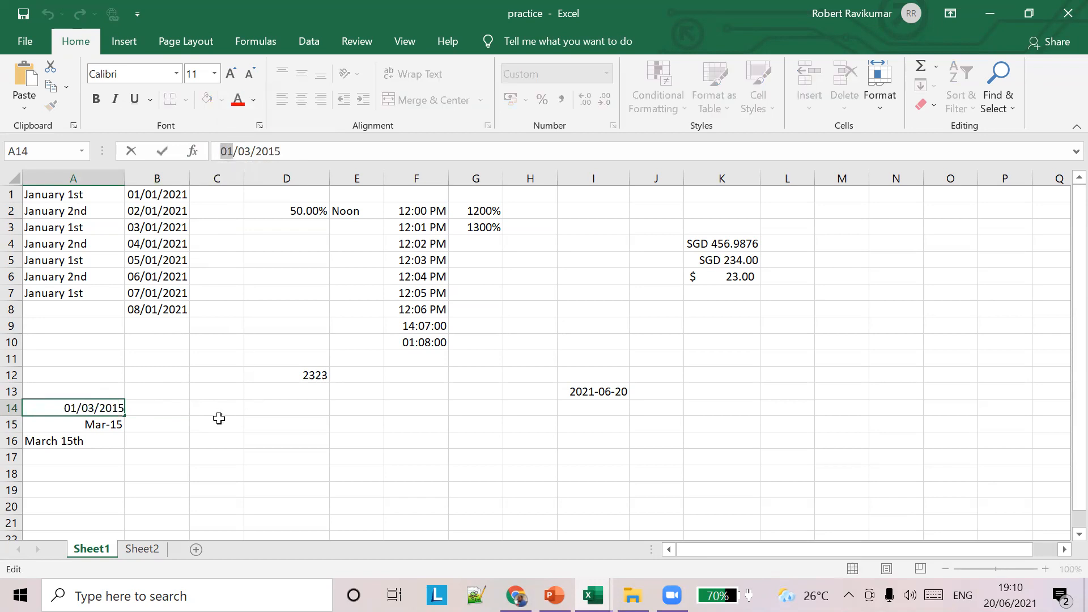
- Enter 21/3 in cell B14 without a year
{"action": "left_click", "coordinate": [162, 407]}
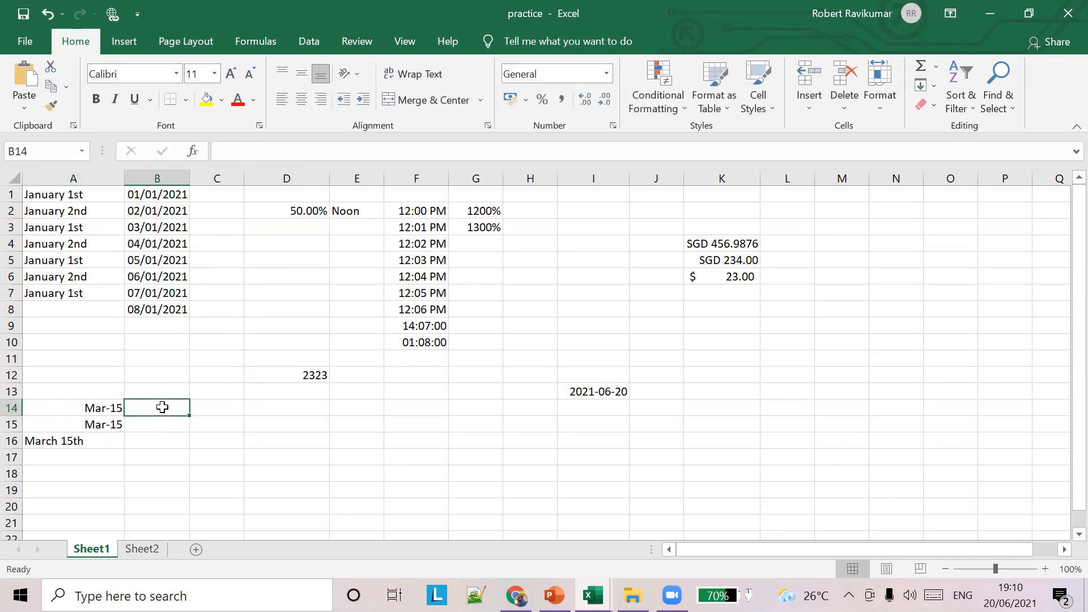
{"action": "type", "text": "21"}
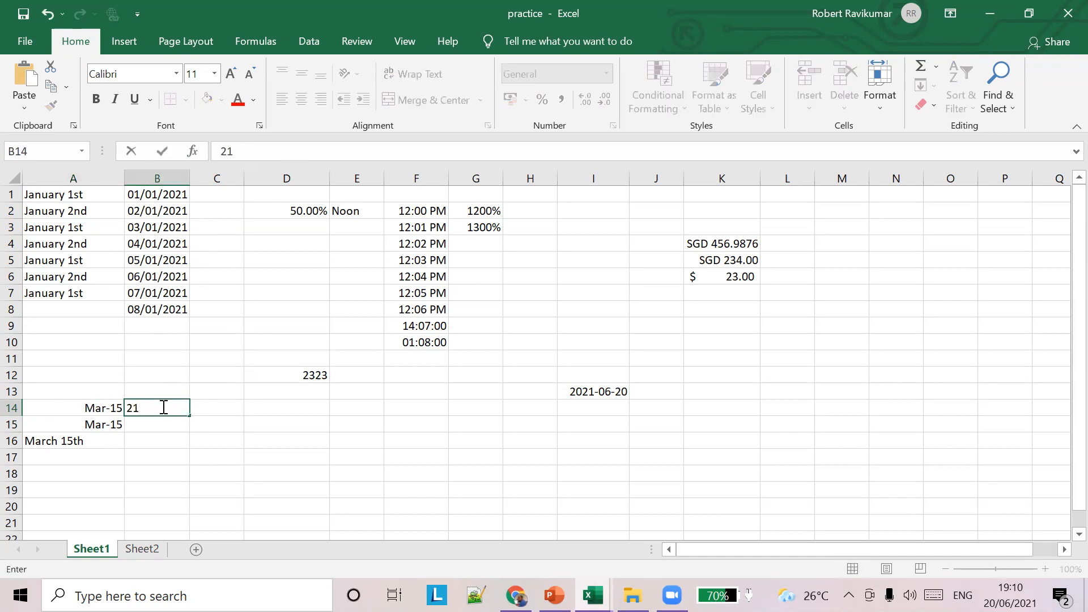
{"action": "type", "text": "/3"}
{"action": "key", "text": "Tab"}
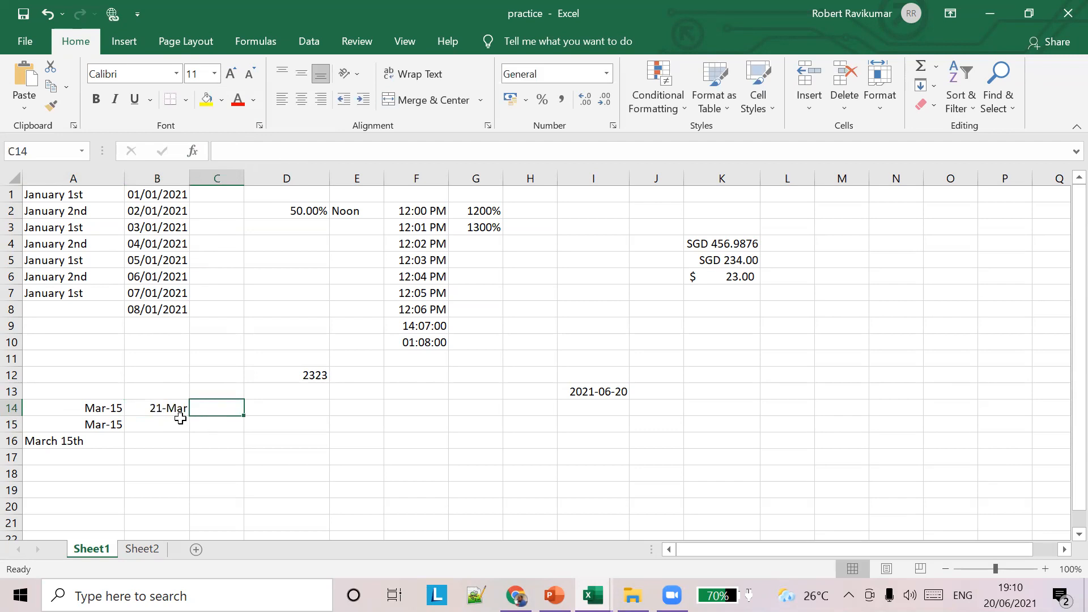
- Compare the displayed date in B14 with the day, month and year stored in the cell
{"action": "left_click", "coordinate": [169, 409]}
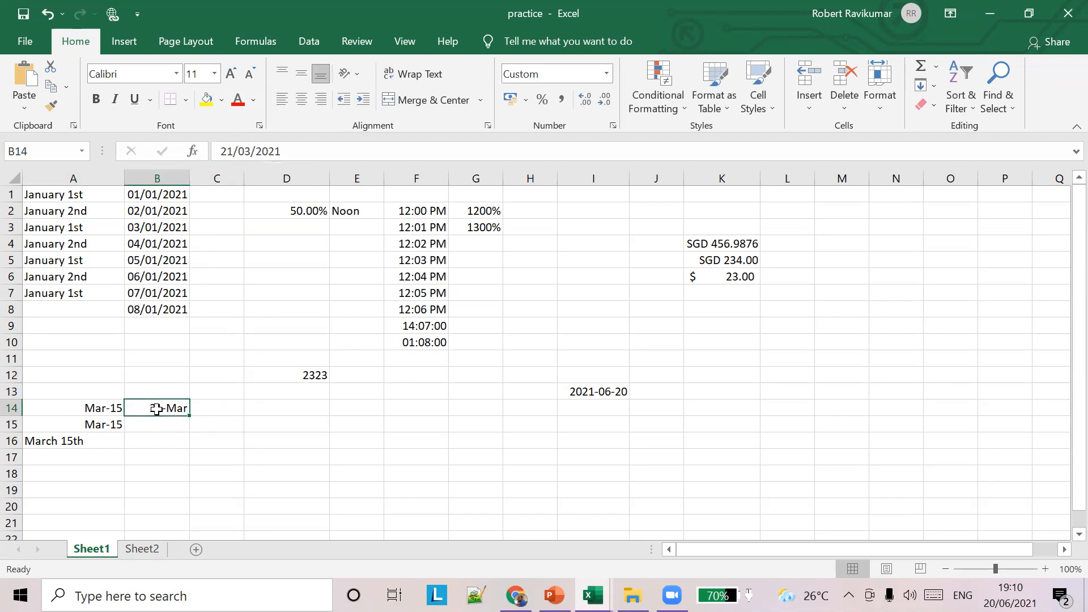
{"action": "double_click", "coordinate": [235, 151]}
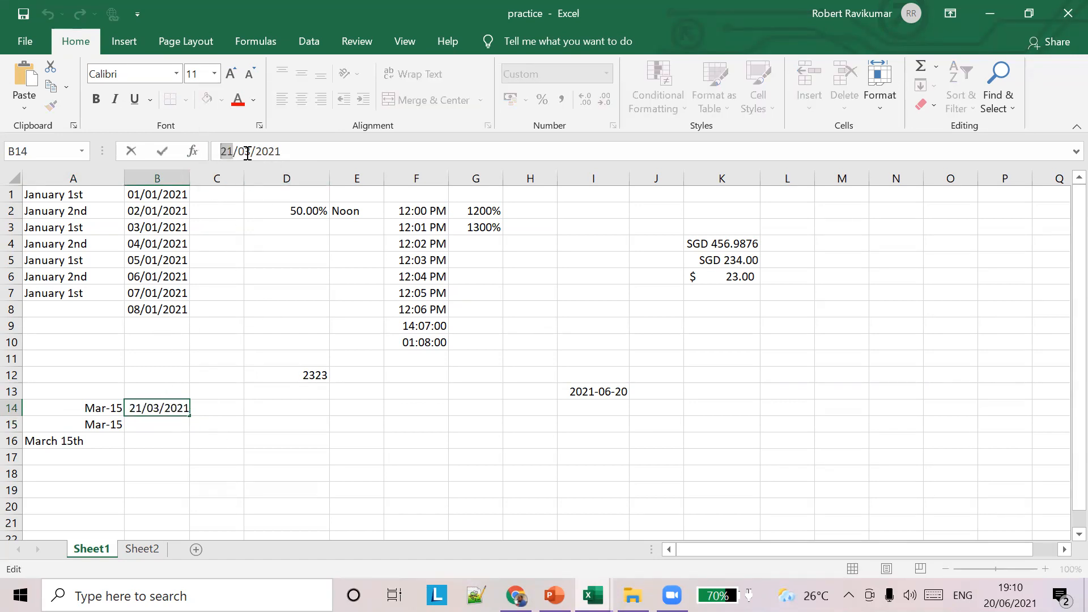
{"action": "left_click", "coordinate": [203, 407]}
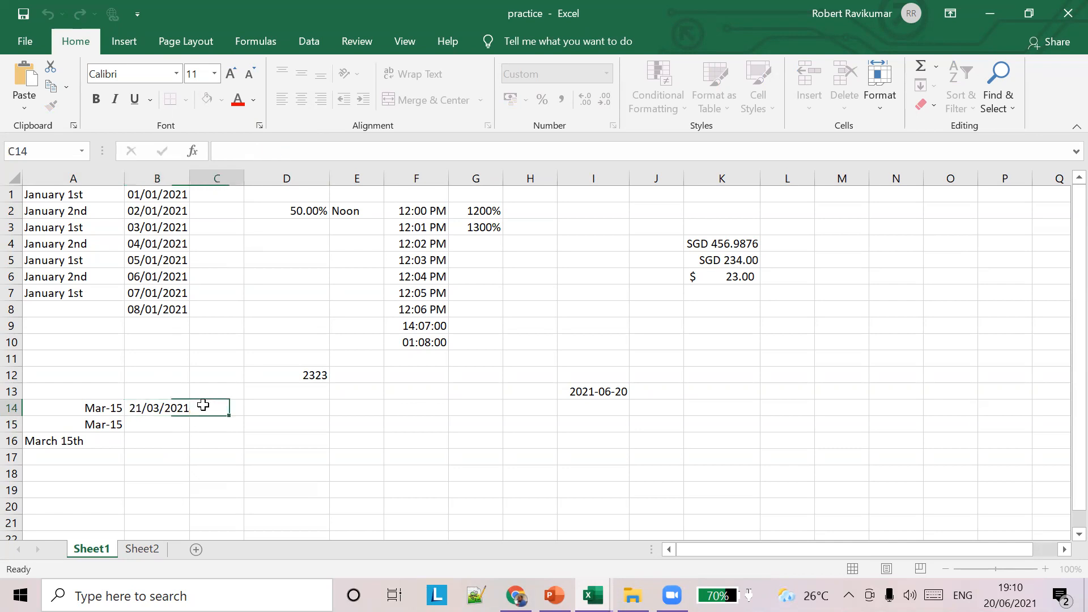
{"action": "left_click", "coordinate": [174, 406]}
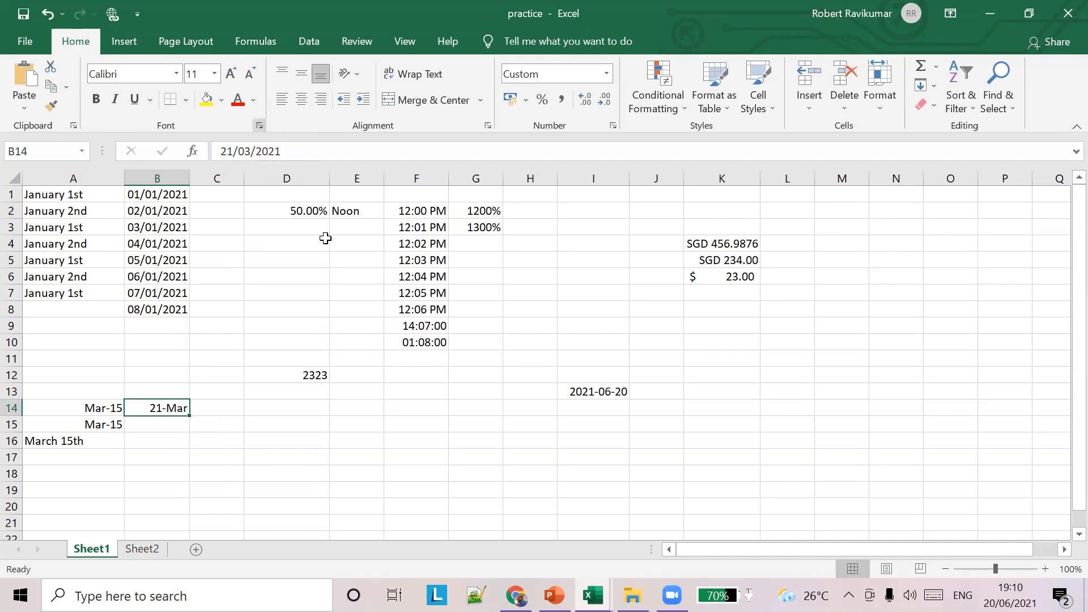
- Switch to PowerPoint and look through the slides that follow "Using date formats correctly"
{"action": "mouse_move", "coordinate": [593, 595]}
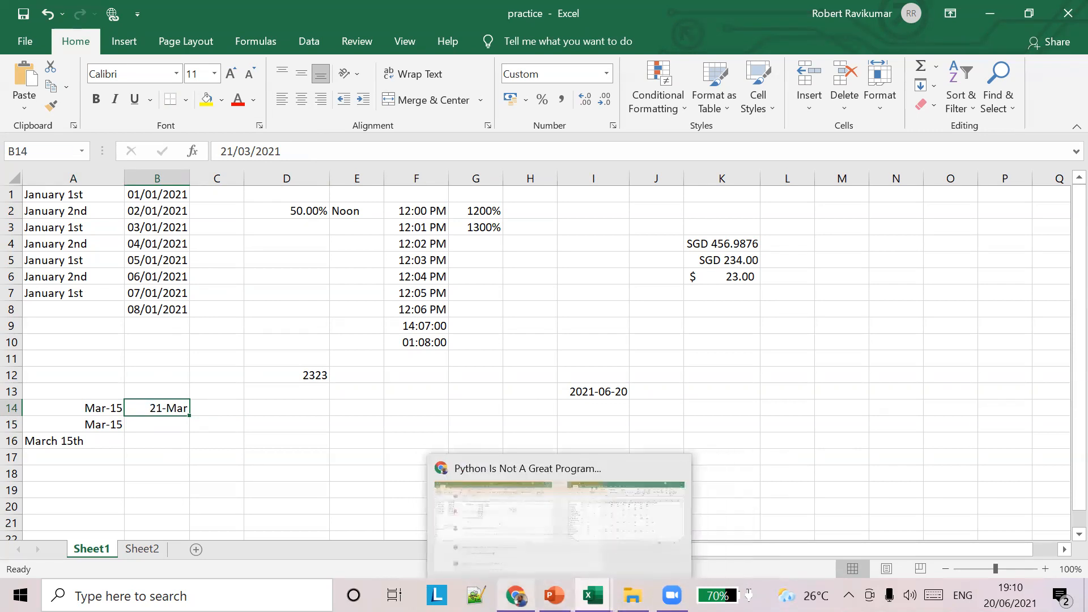
{"action": "left_click", "coordinate": [554, 595]}
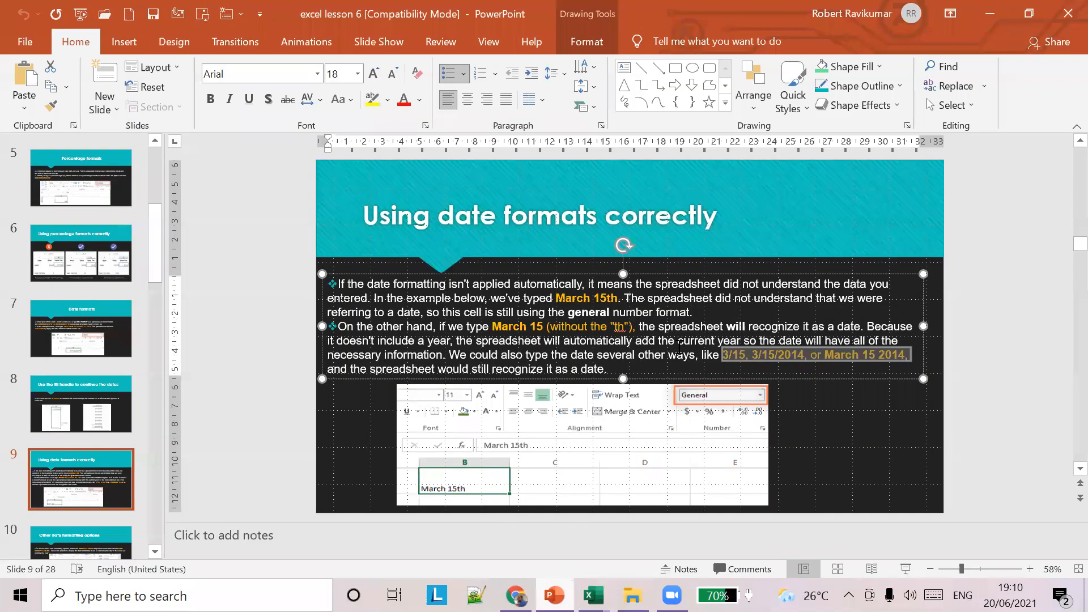
{"action": "scroll", "coordinate": [128, 478], "scroll_direction": "down", "scroll_amount": 2}
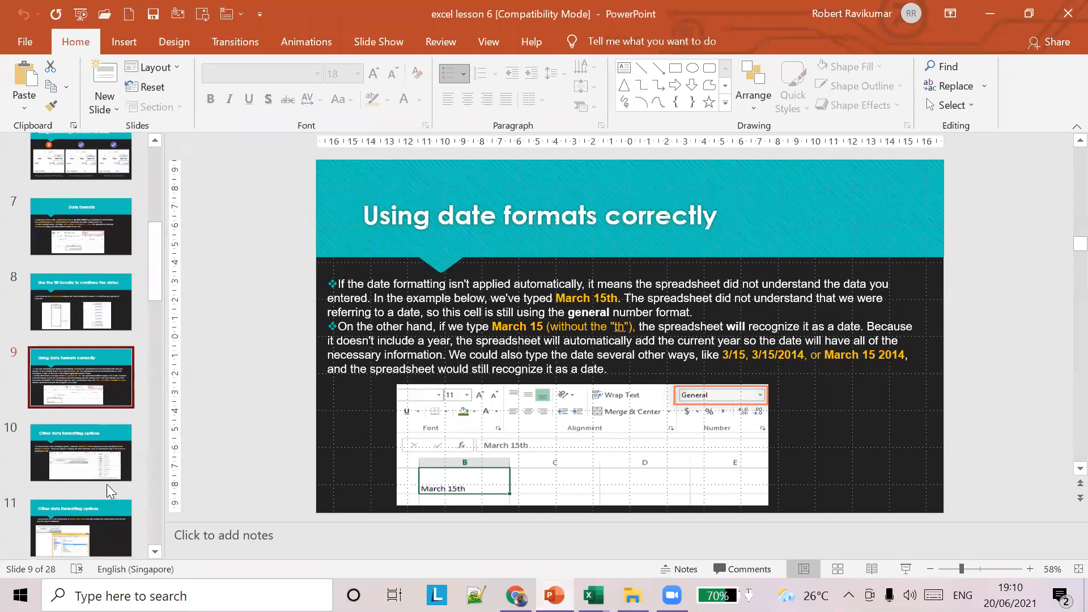
- Present slide 10, "Other date formatting options", full screen and return to the editing view
{"action": "left_click", "coordinate": [91, 458]}
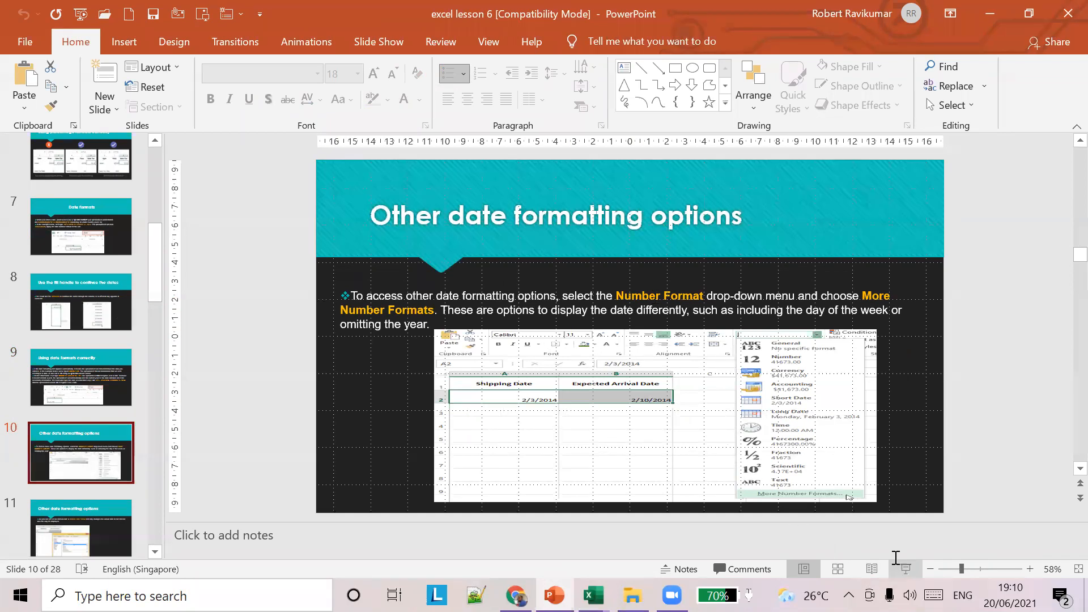
{"action": "left_click", "coordinate": [885, 535]}
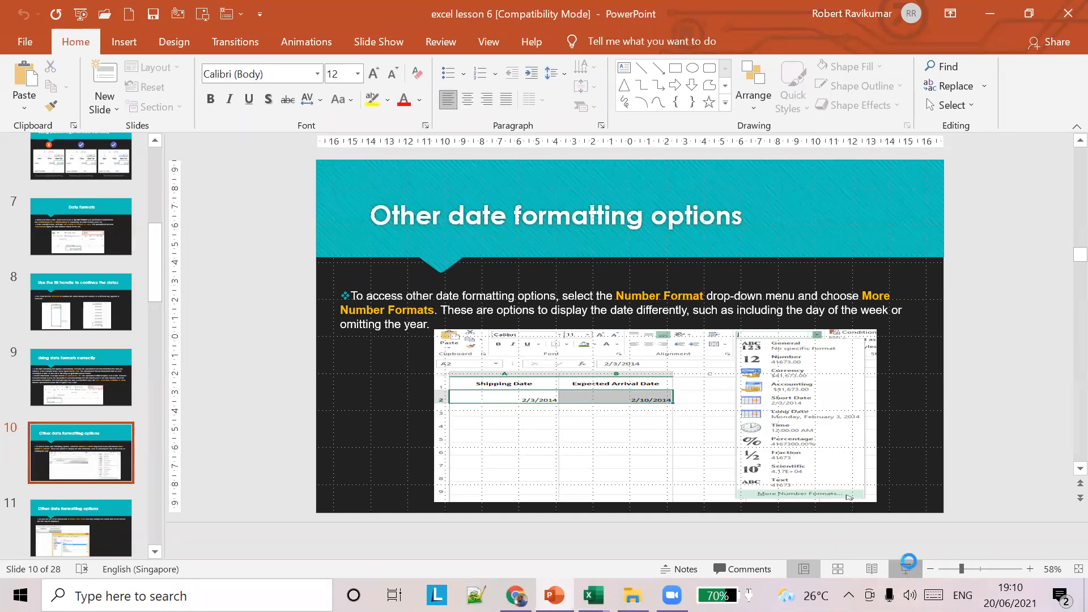
{"action": "key", "text": "shift+F5"}
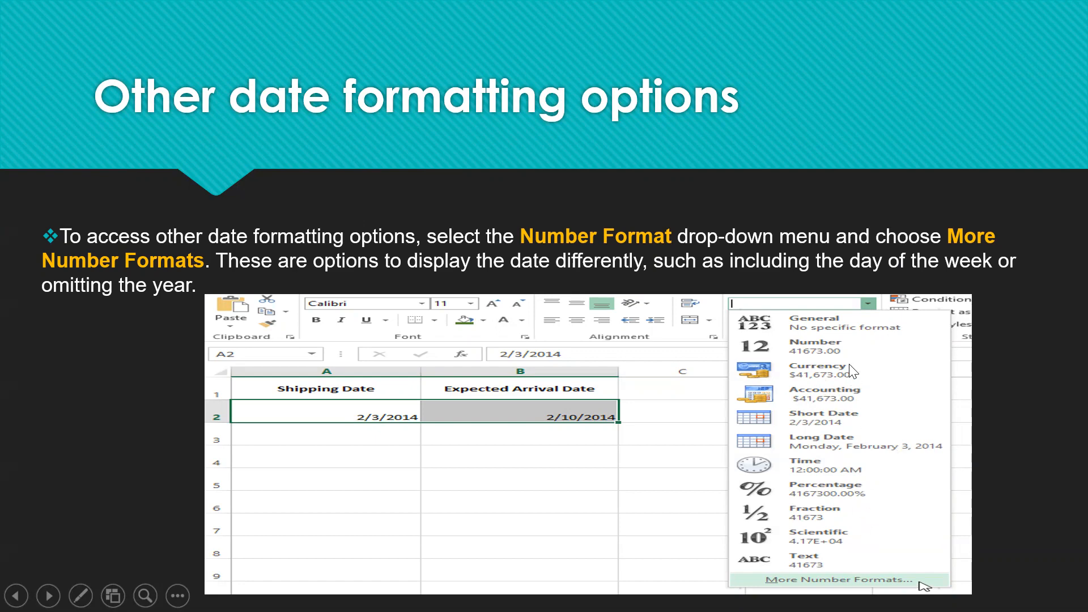
{"action": "key", "text": "Escape"}
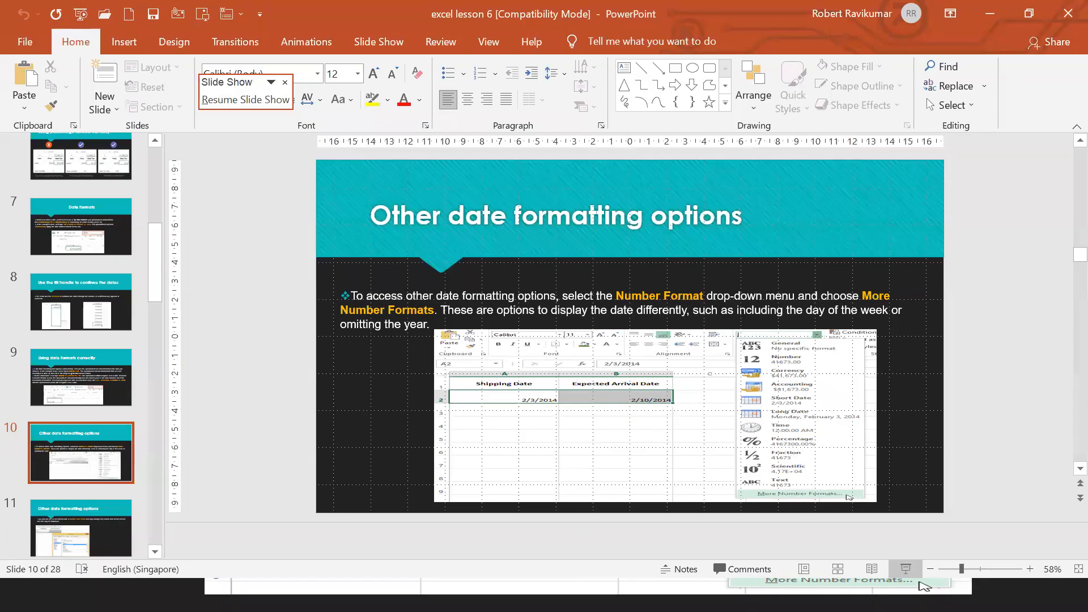
{"action": "right_click", "coordinate": [628, 546]}
{"action": "left_click", "coordinate": [590, 592]}
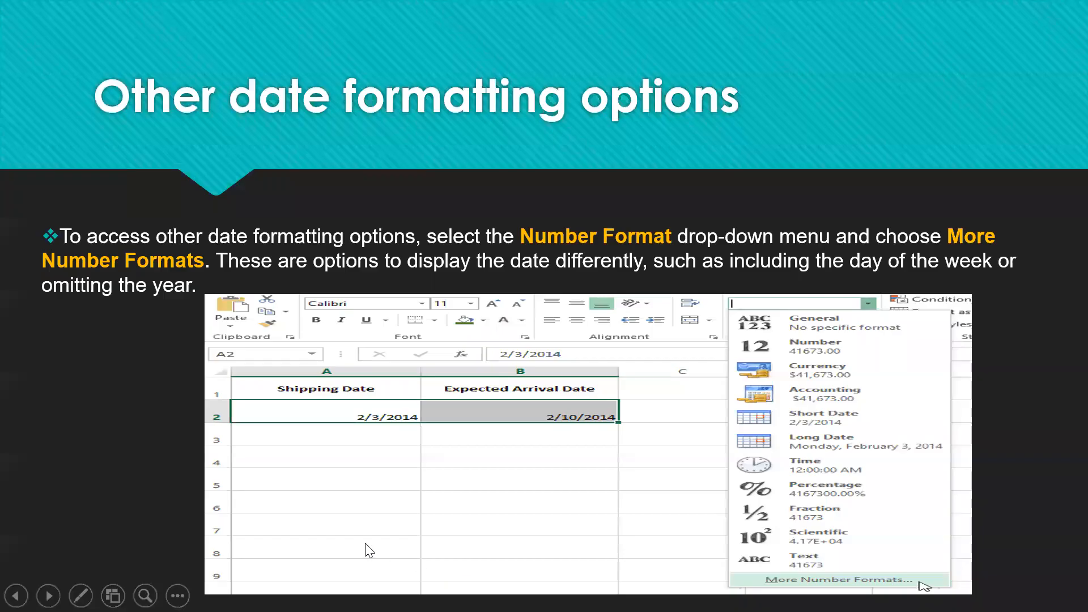
{"action": "key", "text": "Escape"}
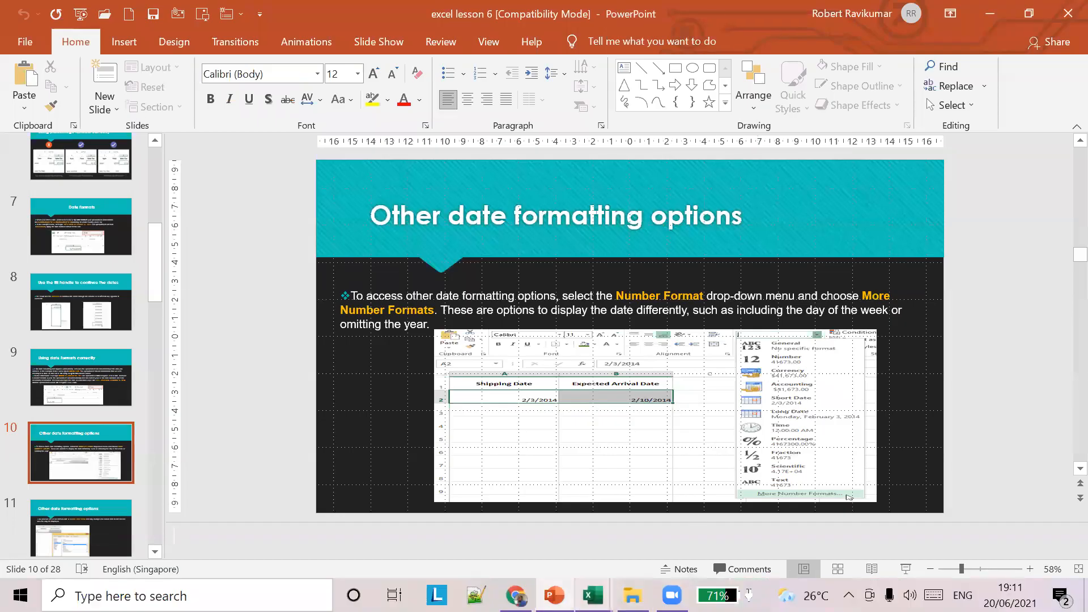
- Switch to the practice workbook in Excel and select cell D12
{"action": "mouse_move", "coordinate": [593, 595]}
{"action": "left_click", "coordinate": [638, 522]}
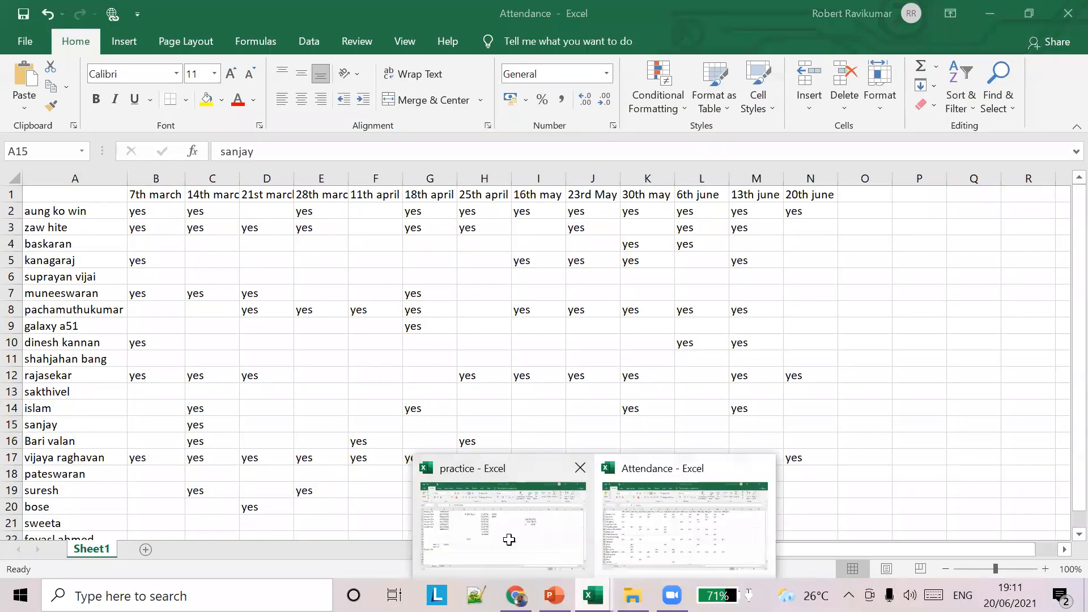
{"action": "left_click", "coordinate": [505, 539]}
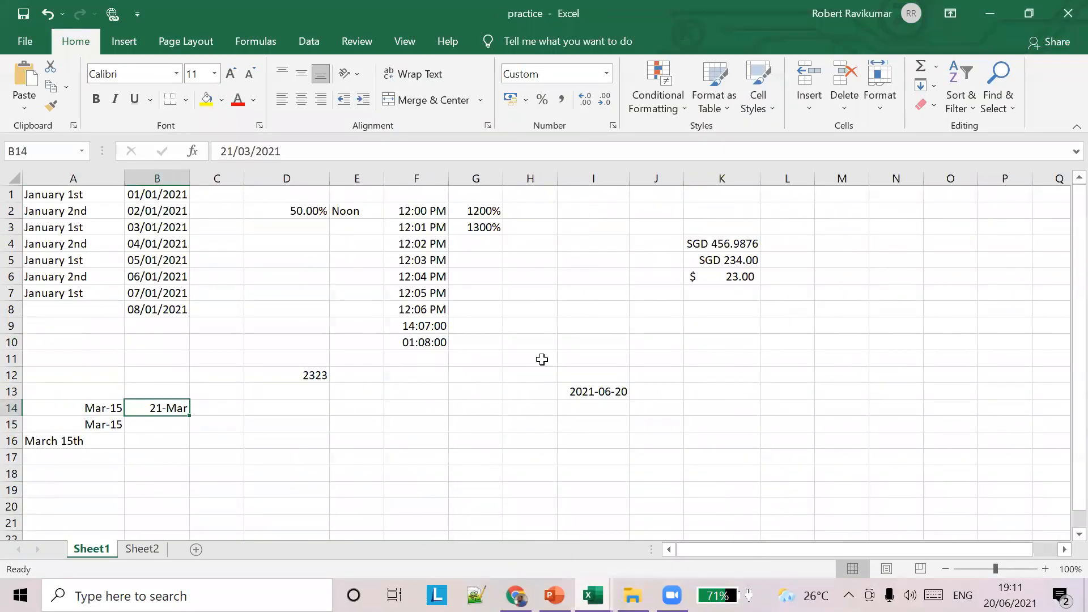
{"action": "left_click", "coordinate": [298, 376]}
{"action": "right_click", "coordinate": [299, 376]}
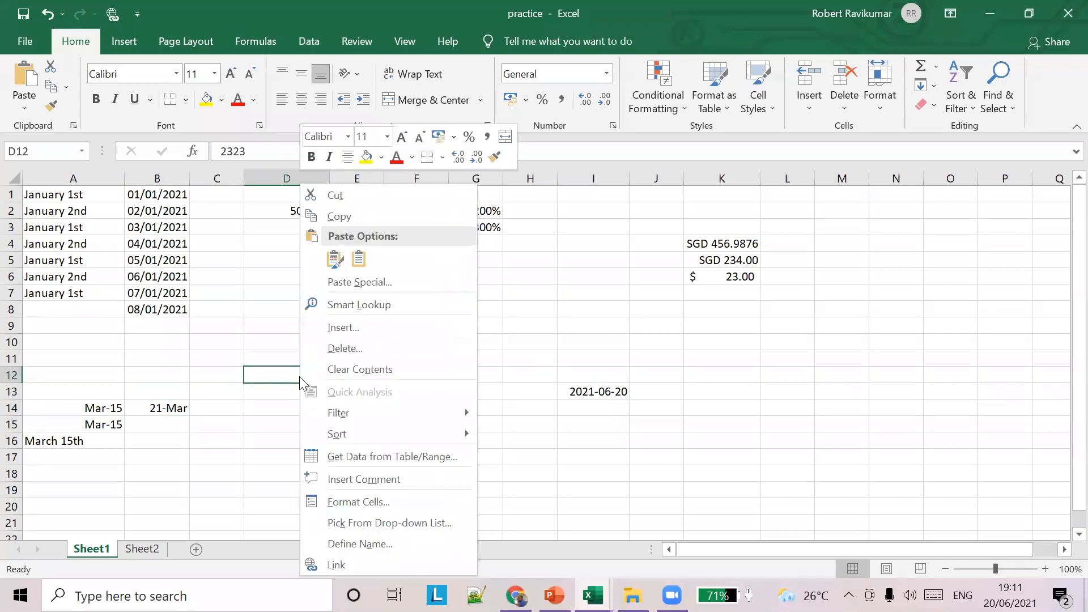
{"action": "left_click", "coordinate": [393, 499]}
{"action": "left_click", "coordinate": [584, 552]}
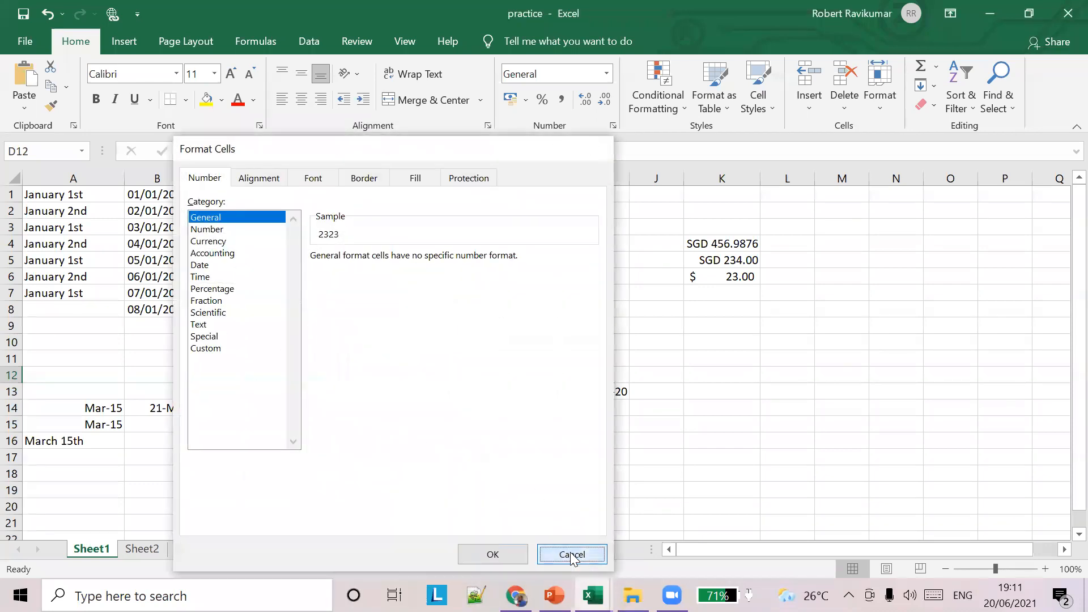
- Look through the number formats available for D12, including the Custom and Special categories under More Number Formats
{"action": "left_click", "coordinate": [607, 72]}
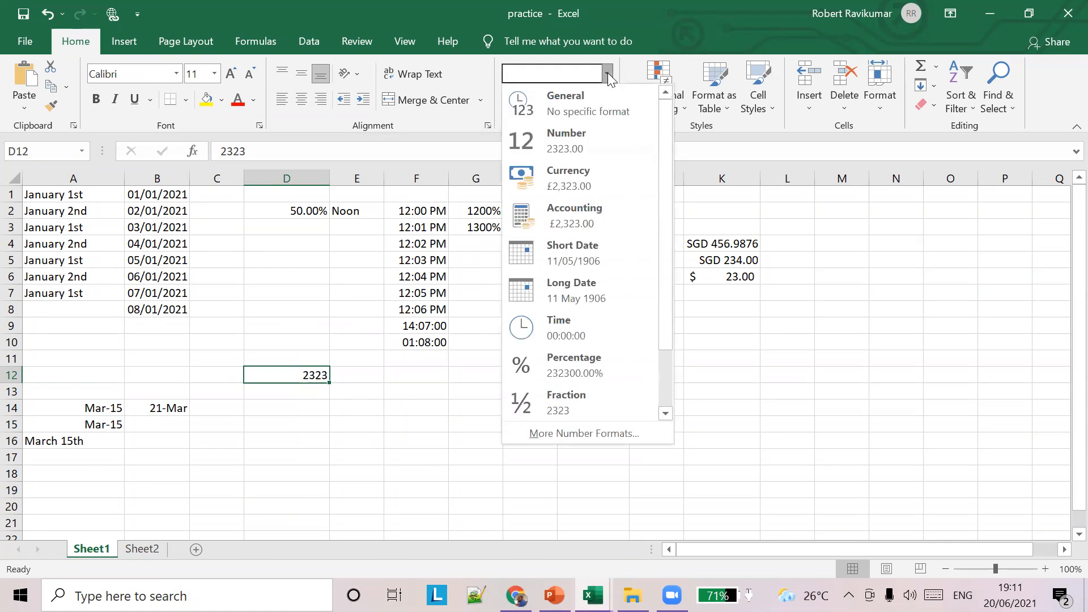
{"action": "scroll", "coordinate": [671, 347], "scroll_direction": "down", "scroll_amount": 8}
{"action": "scroll", "coordinate": [380, 469], "scroll_direction": "up", "scroll_amount": 8}
{"action": "left_click", "coordinate": [584, 433]}
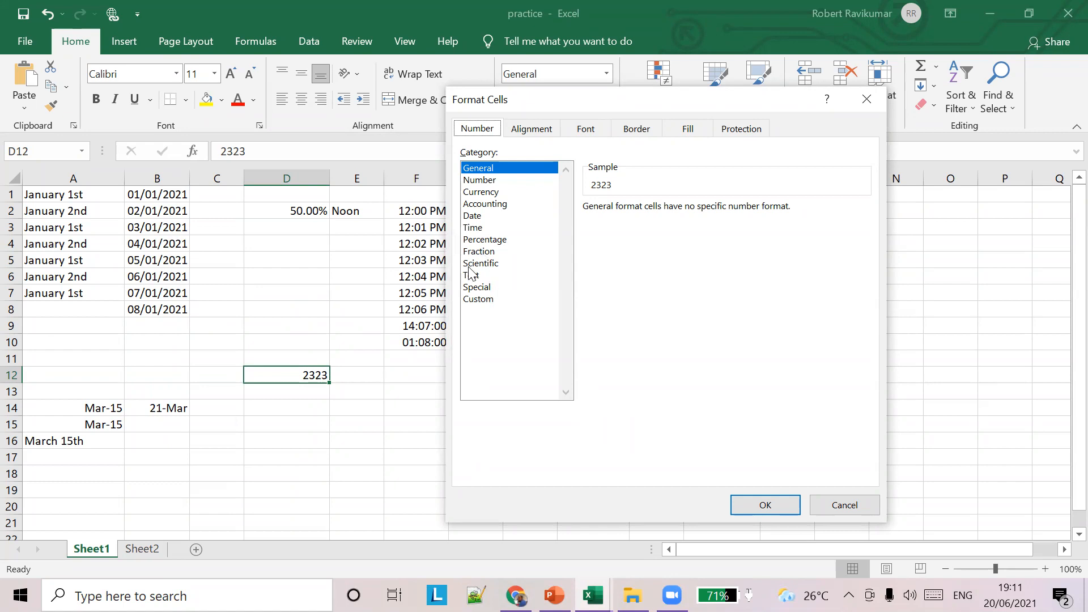
{"action": "left_click", "coordinate": [480, 298]}
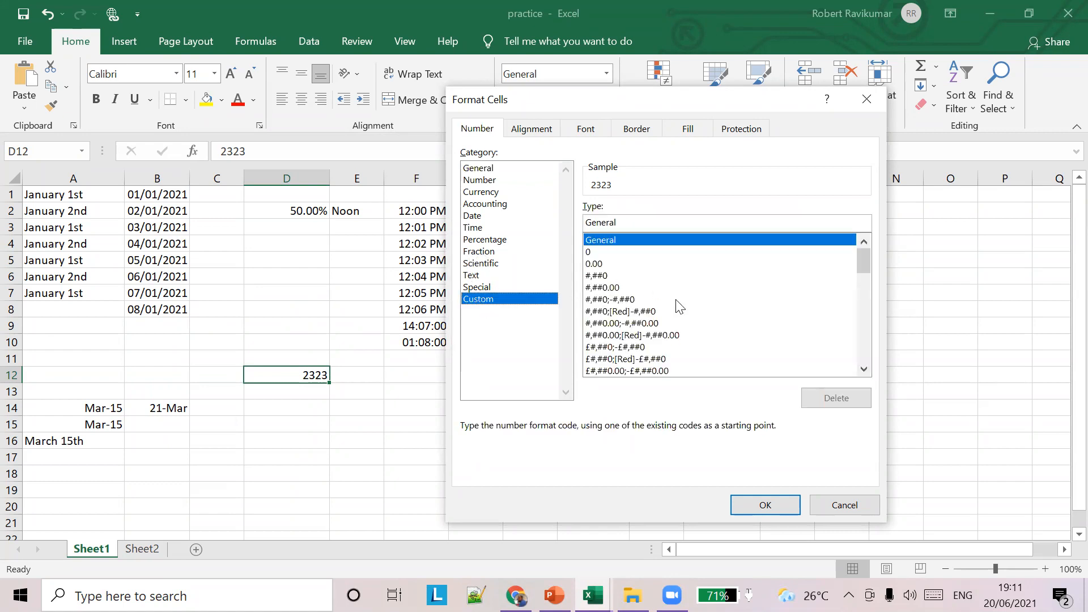
{"action": "left_click", "coordinate": [476, 289]}
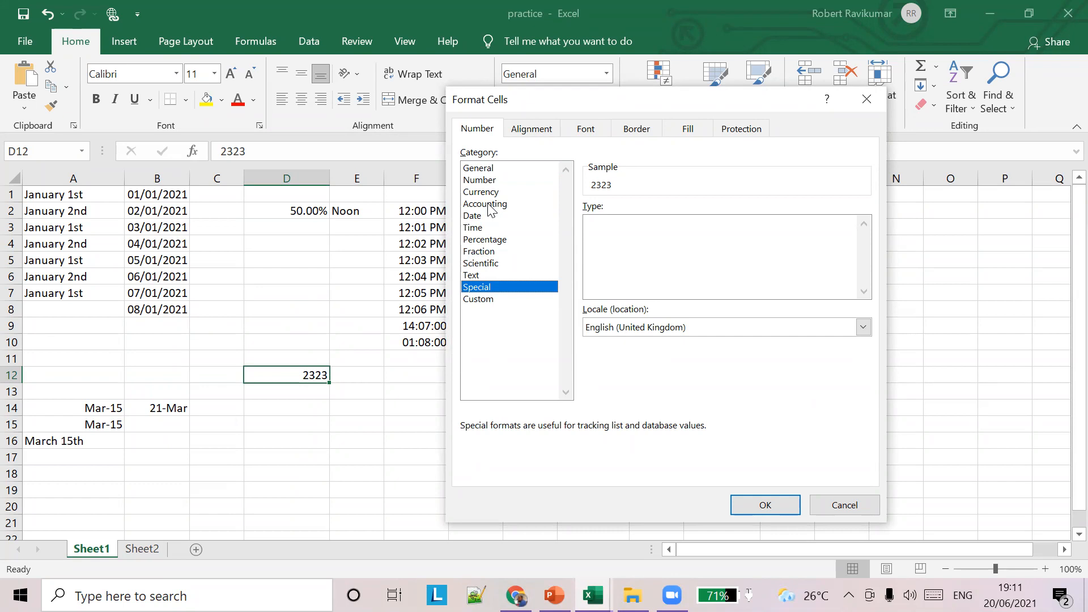
- Choose the Currency category for D12 and set it to 6 decimal places
{"action": "left_click", "coordinate": [484, 181]}
{"action": "left_click", "coordinate": [486, 192]}
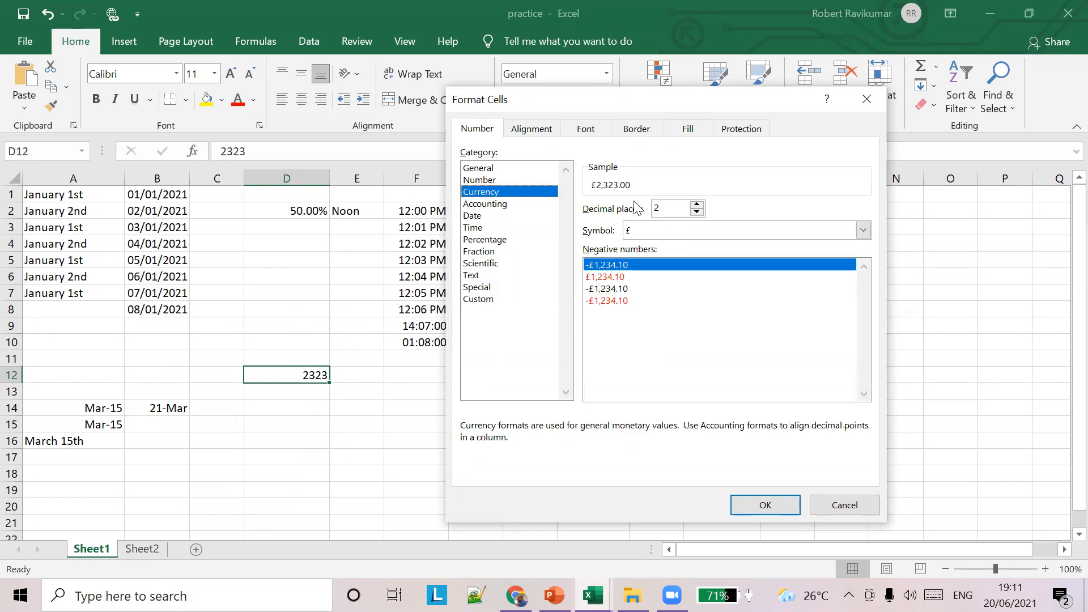
{"action": "left_click", "coordinate": [697, 204]}
{"action": "left_click", "coordinate": [697, 205]}
{"action": "left_click", "coordinate": [696, 205]}
{"action": "left_click", "coordinate": [697, 205]}
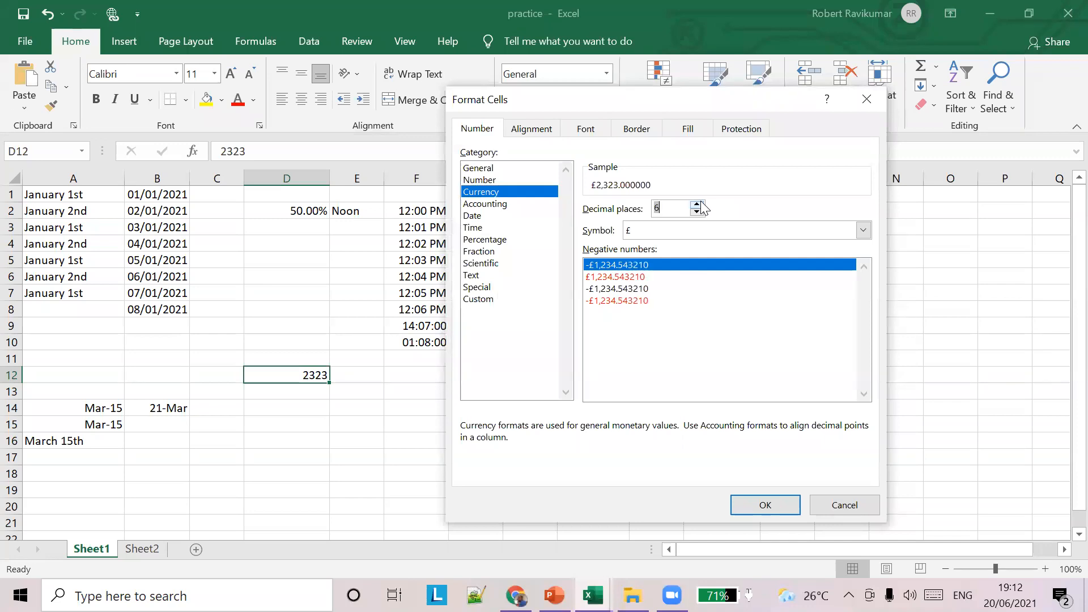
- Apply INR as the currency symbol for D12 and fit column D's width to its contents
{"action": "left_click", "coordinate": [863, 230]}
{"action": "scroll", "coordinate": [743, 371], "scroll_direction": "down", "scroll_amount": 5}
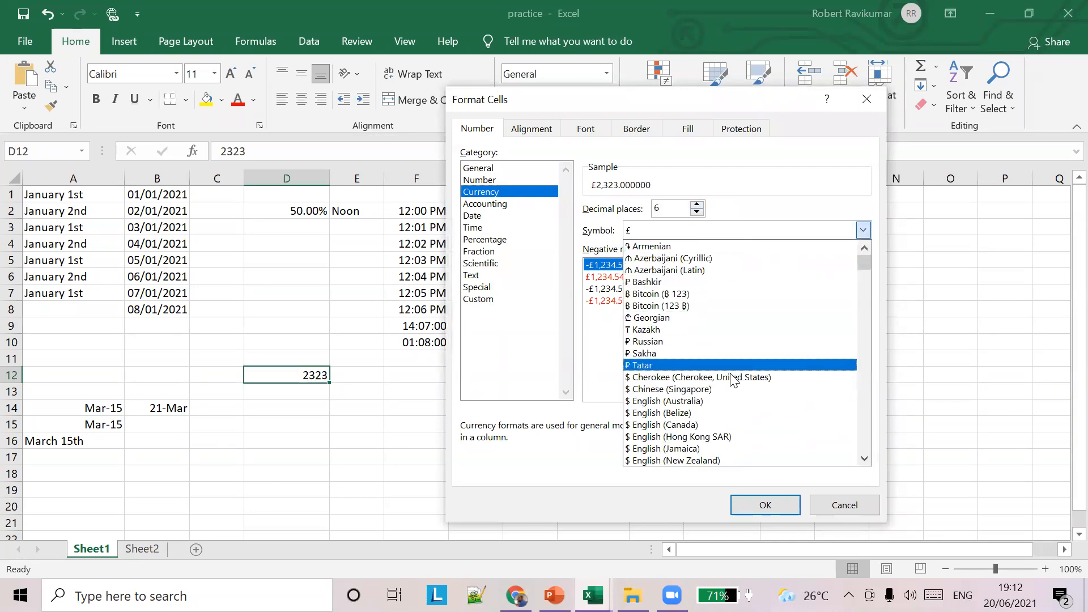
{"action": "scroll", "coordinate": [715, 316], "scroll_direction": "down", "scroll_amount": 2}
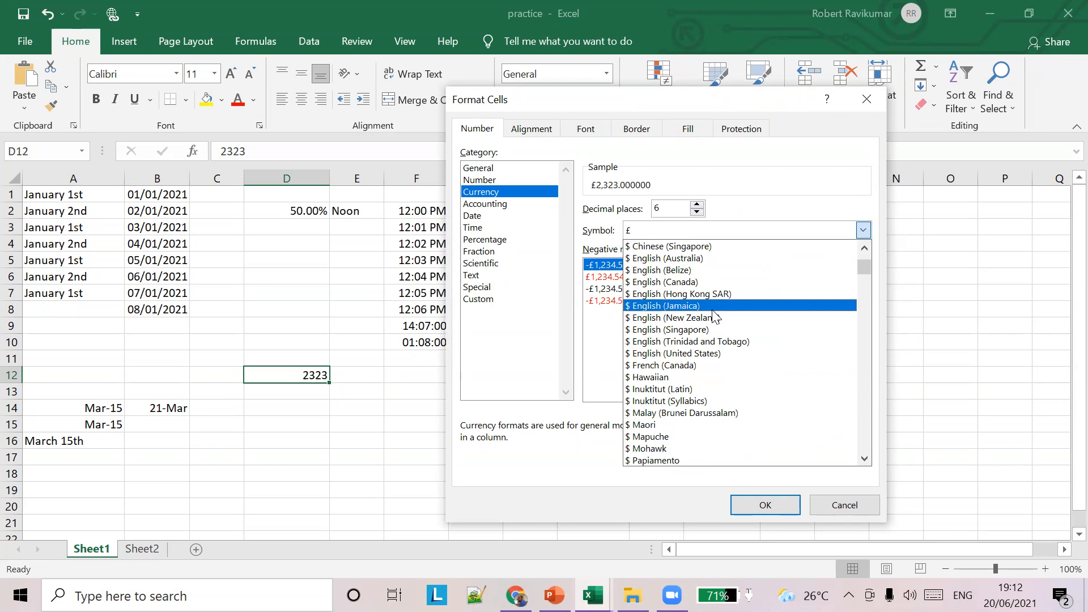
{"action": "type", "text": "inr"}
{"action": "key", "text": "Return"}
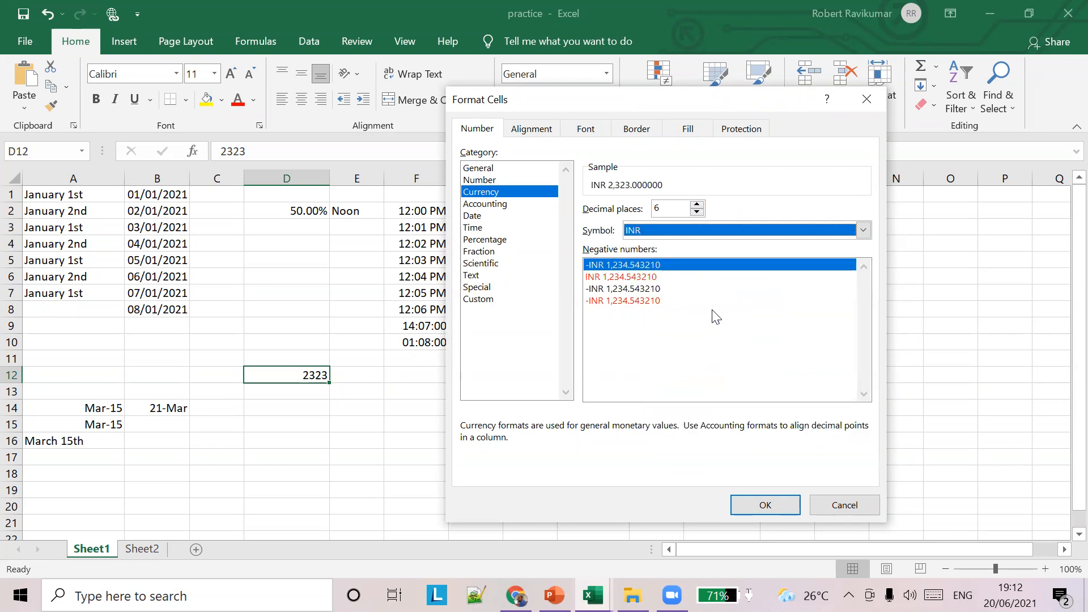
{"action": "left_click", "coordinate": [777, 503]}
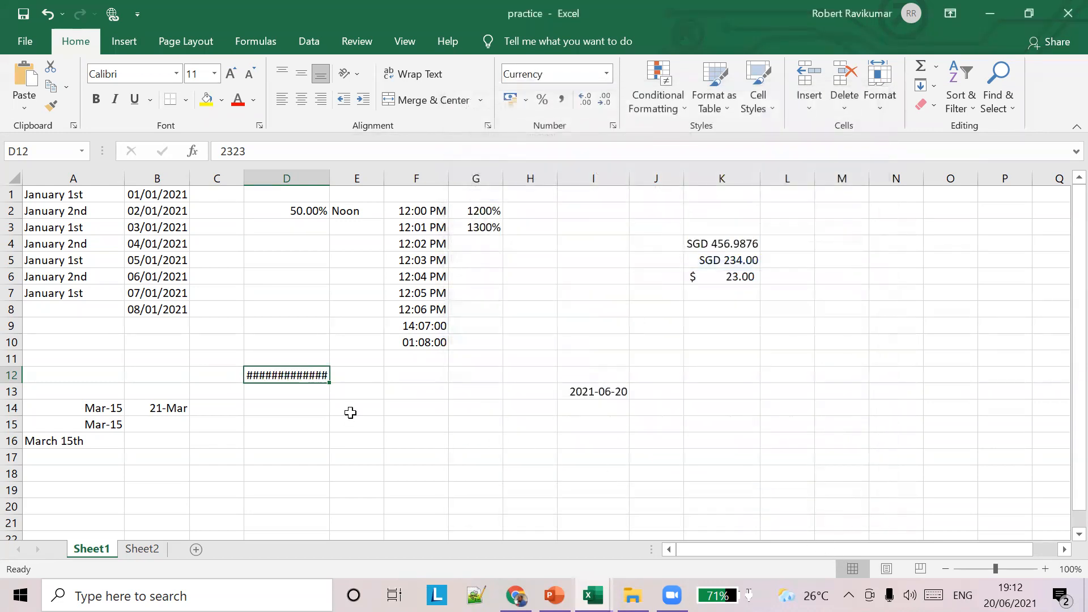
{"action": "left_click", "coordinate": [351, 413]}
{"action": "double_click", "coordinate": [330, 178]}
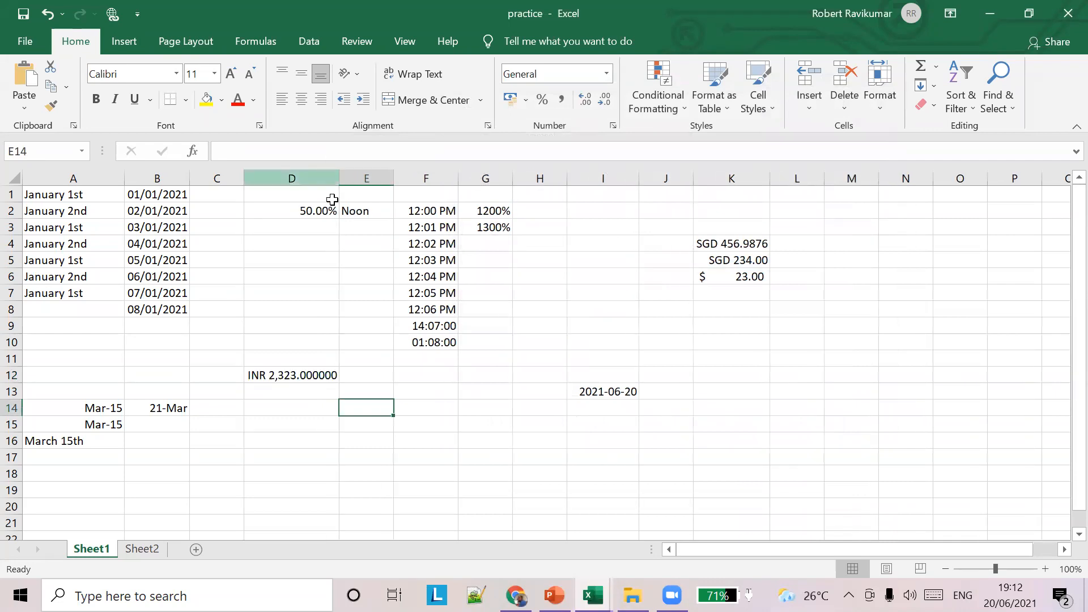
- Examine the underlying value of D12 in the formula bar without changing it
{"action": "left_click", "coordinate": [291, 373]}
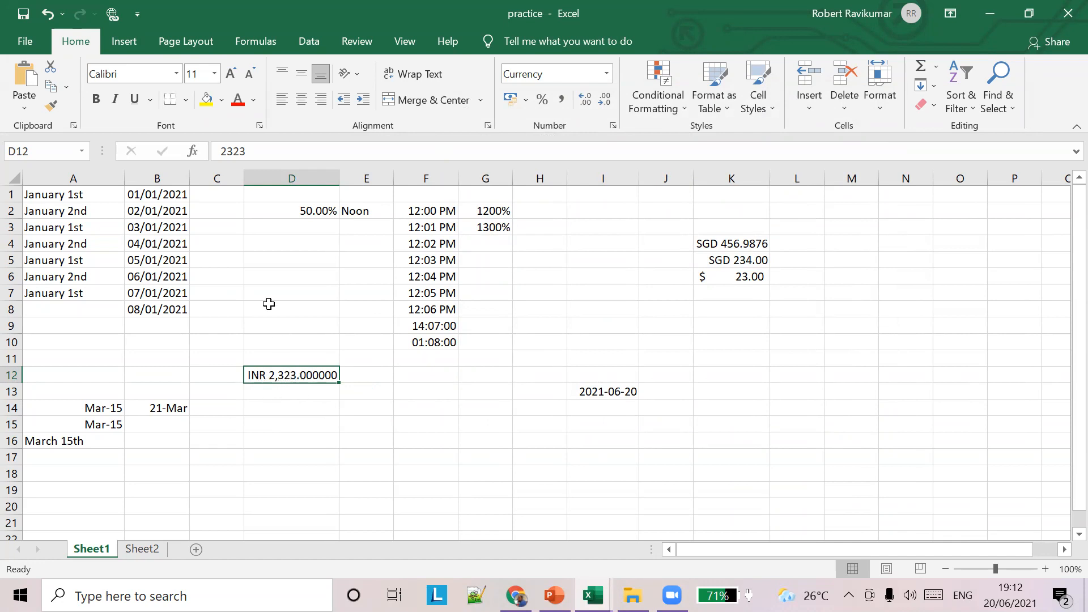
{"action": "left_click_drag", "start_coordinate": [265, 149], "coordinate": [218, 165]}
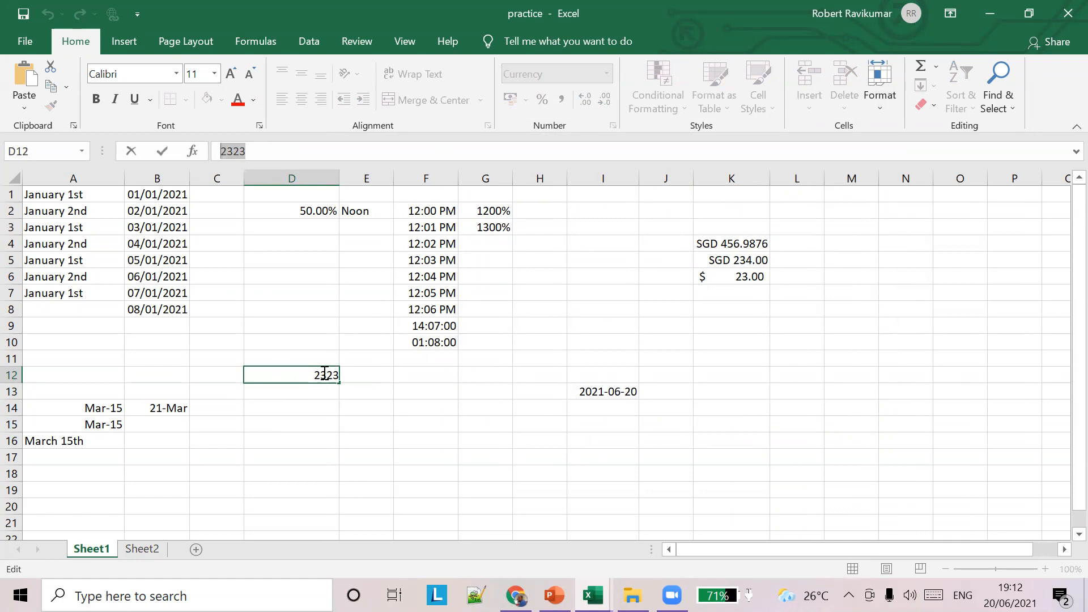
{"action": "left_click", "coordinate": [367, 376]}
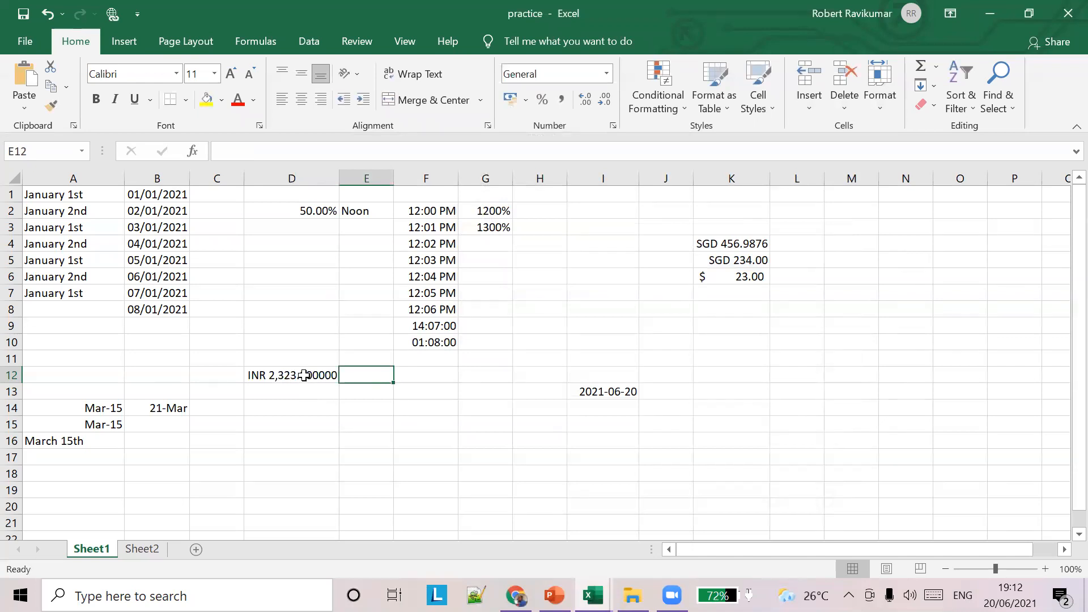
{"action": "left_click", "coordinate": [305, 376]}
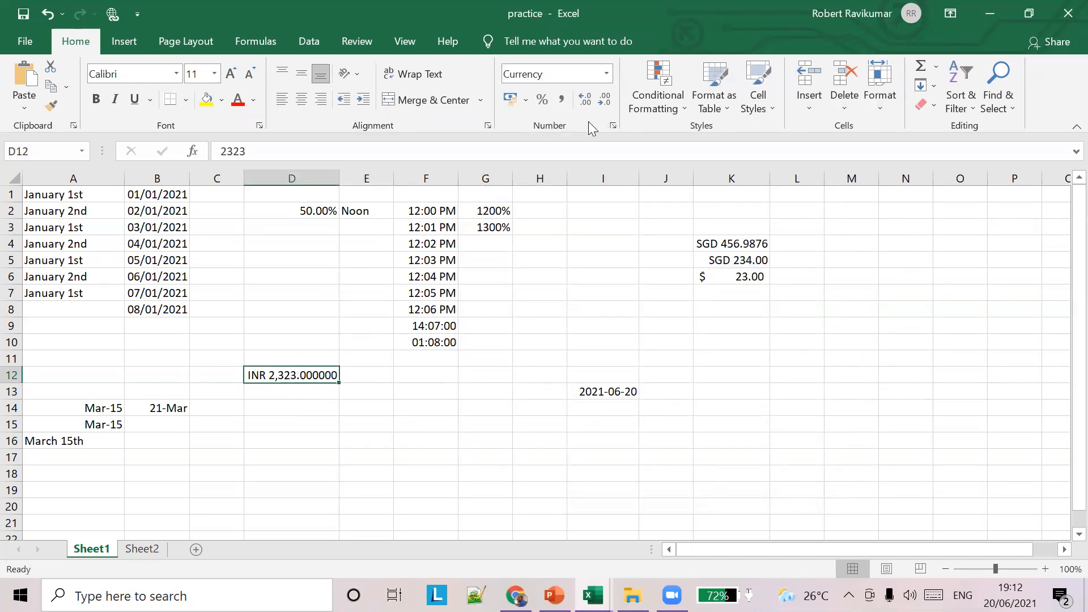
- Review the currency settings of D12 in Format Cells and close the dialog
{"action": "right_click", "coordinate": [316, 376]}
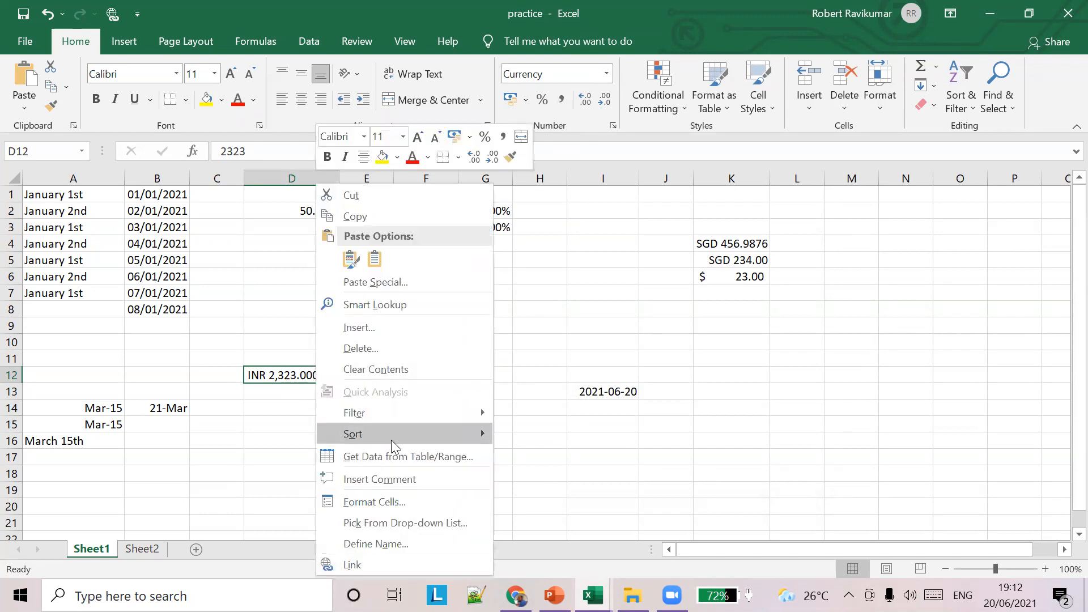
{"action": "left_click", "coordinate": [401, 500]}
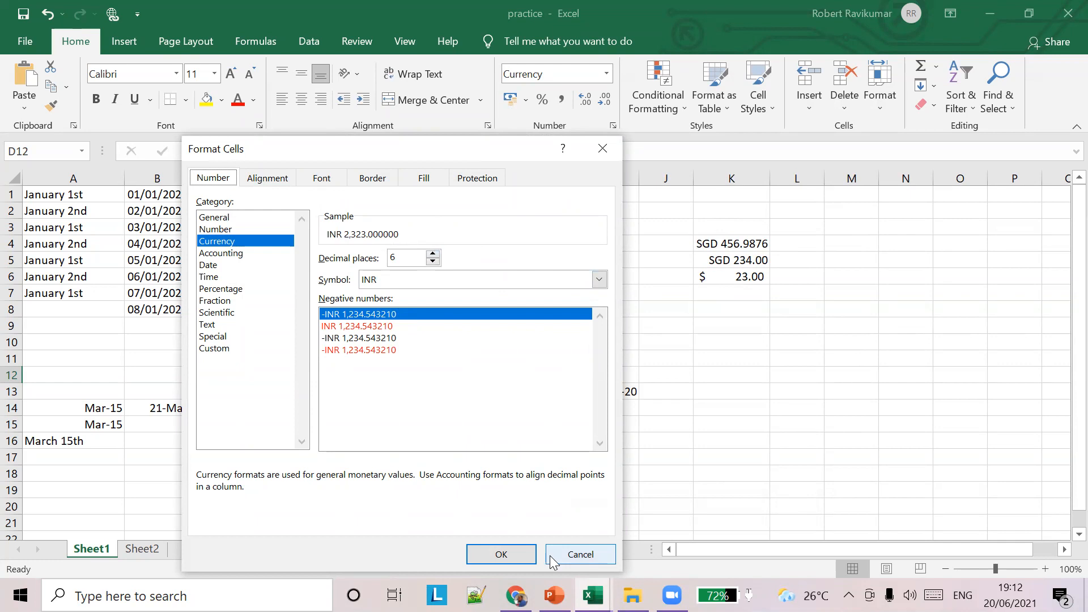
{"action": "left_click", "coordinate": [501, 555]}
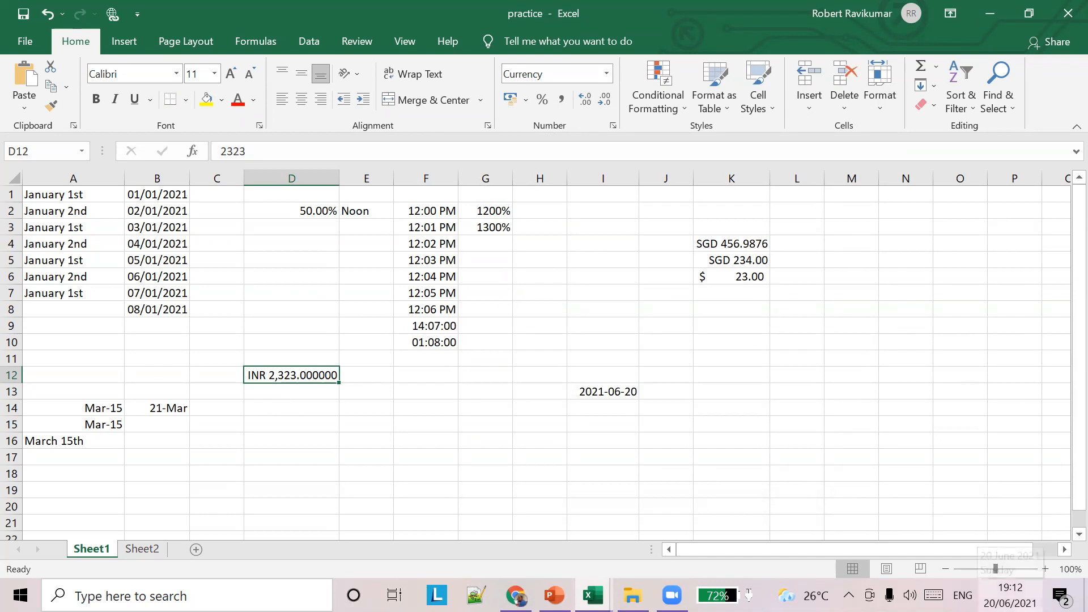
{"action": "left_click", "coordinate": [1011, 596]}
{"action": "left_click", "coordinate": [542, 312]}
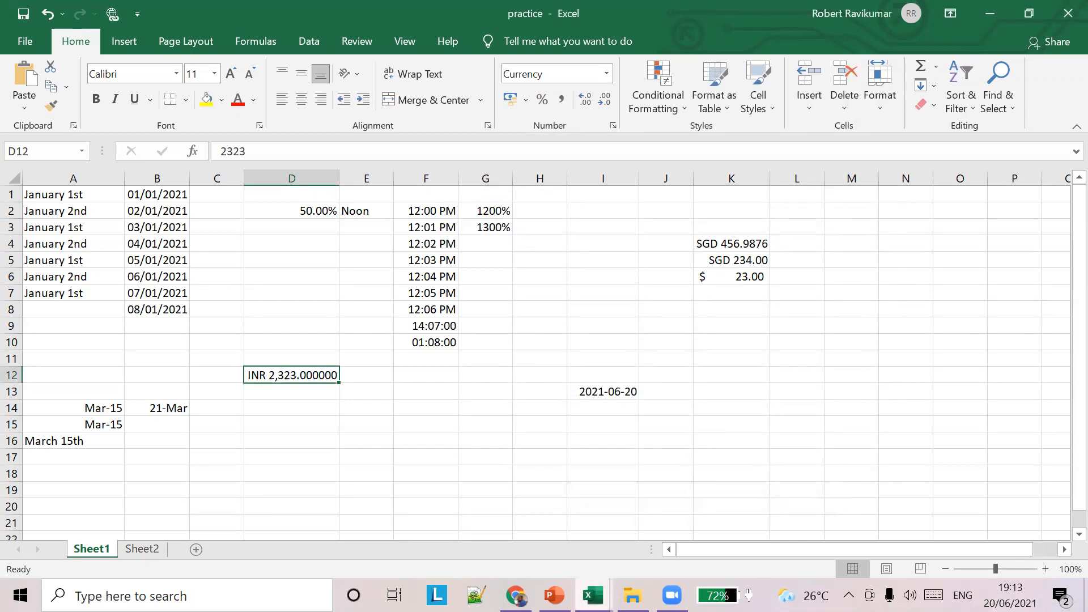
- Switch to the PowerPoint presentation, present slides 10 and 11 full screen, and open slide 12, "Exercise - Try this"
{"action": "key", "text": "alt+Tab"}
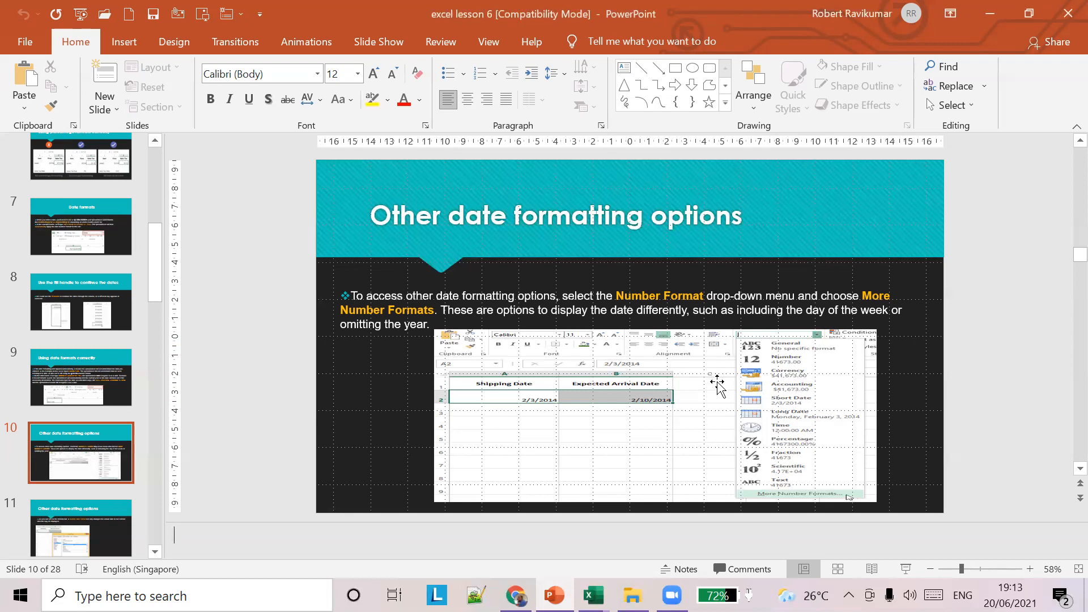
{"action": "left_click", "coordinate": [904, 568]}
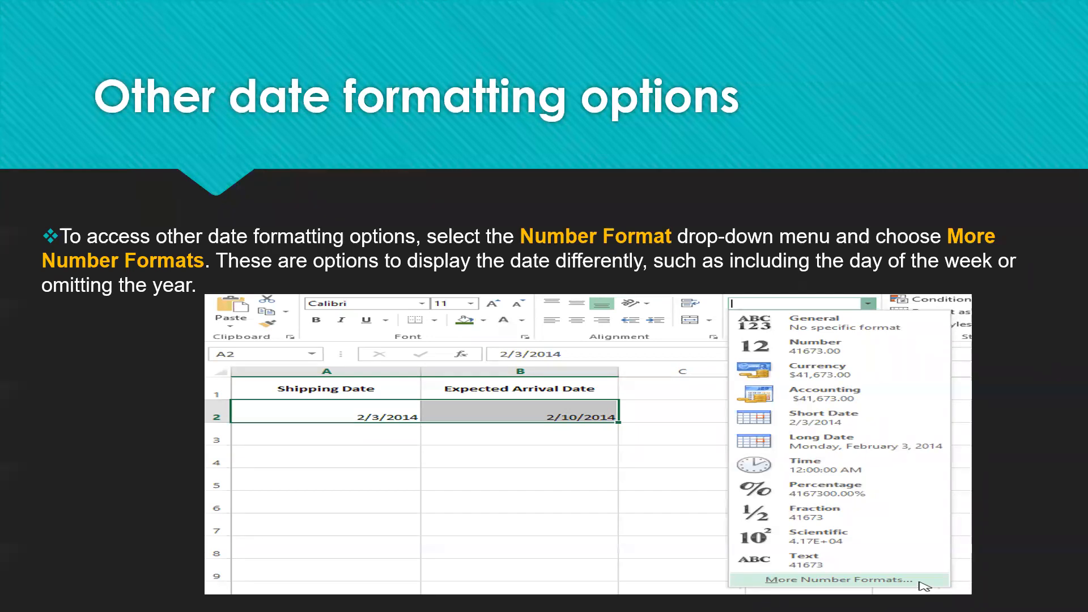
{"action": "left_click", "coordinate": [731, 325]}
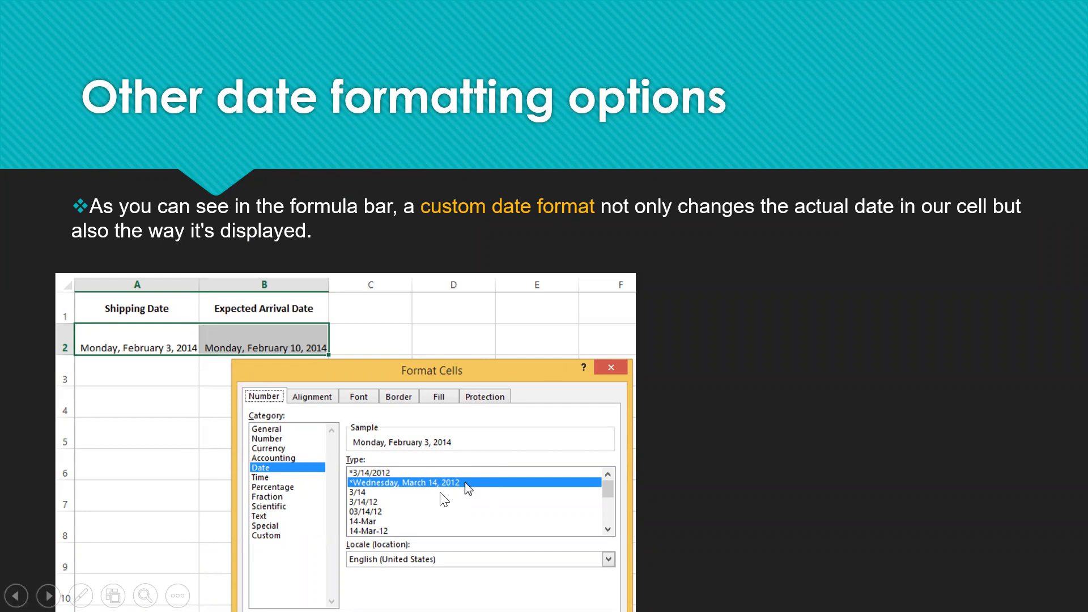
{"action": "key", "text": "Escape"}
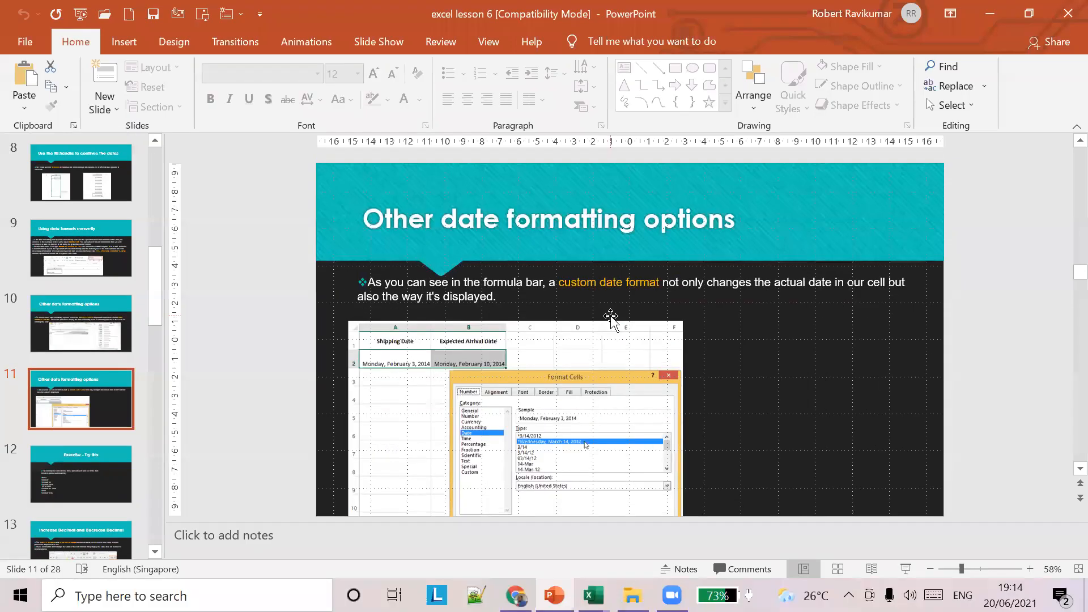
{"action": "left_click", "coordinate": [61, 479]}
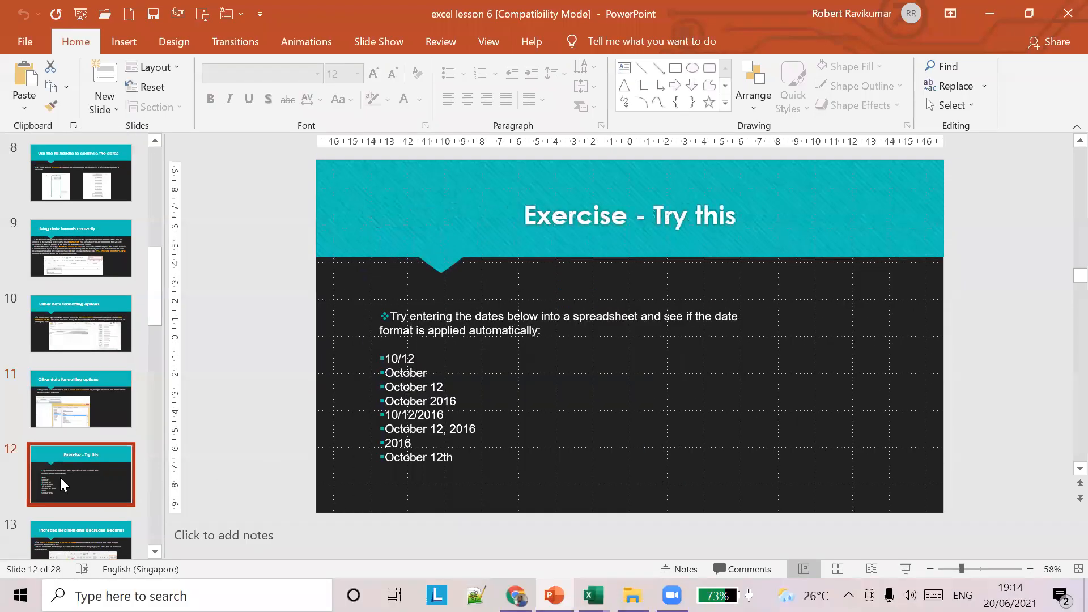
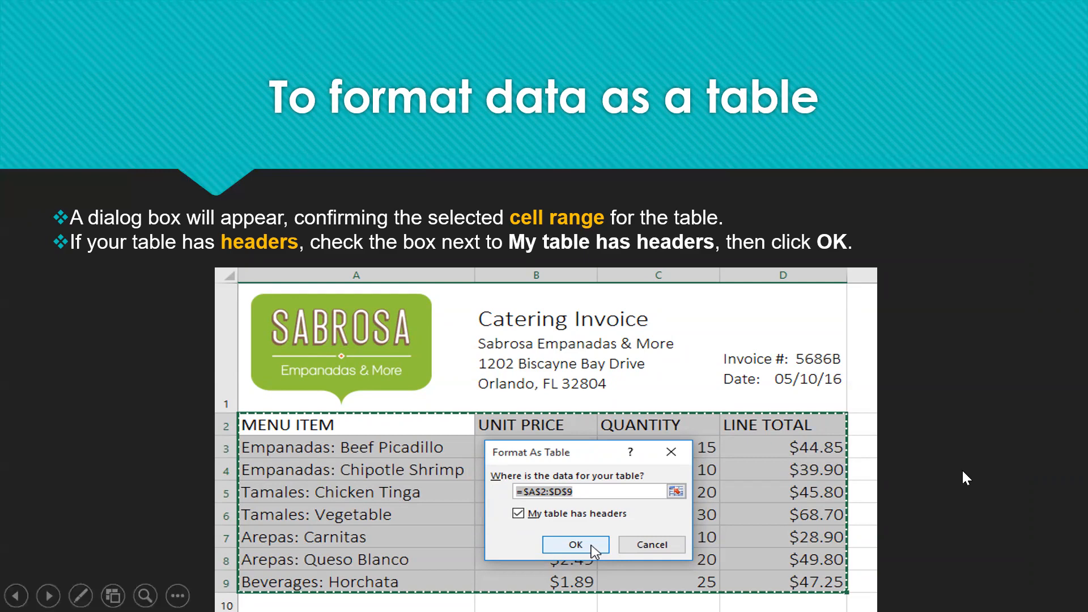
- Advance to slide 19, end the slide show and switch to the practice workbook in Excel
{"action": "left_click", "coordinate": [984, 467]}
{"action": "key", "text": "Escape"}
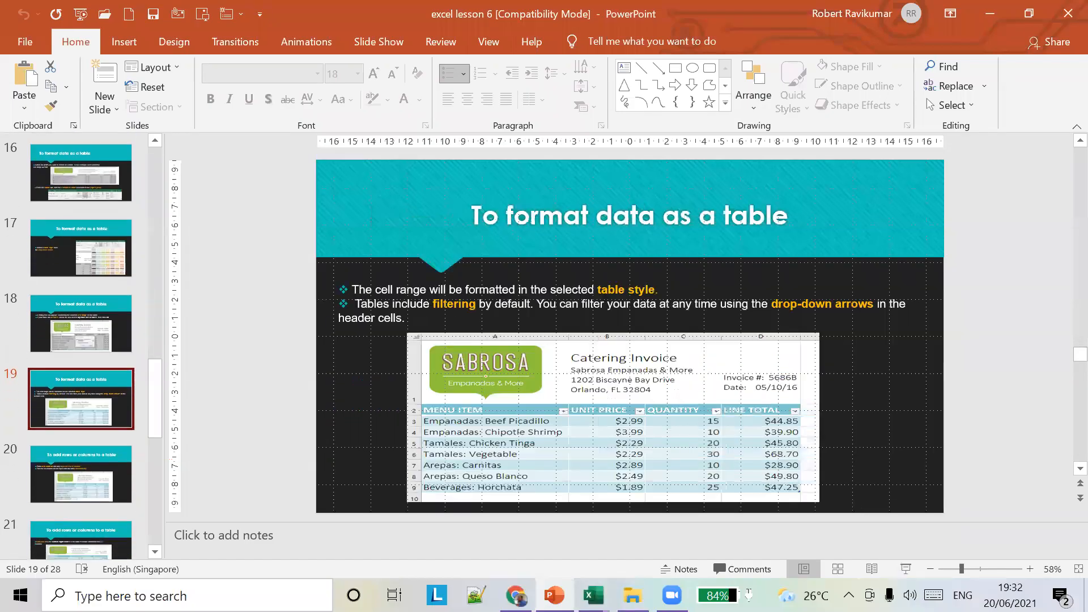
{"action": "mouse_move", "coordinate": [593, 596]}
{"action": "left_click", "coordinate": [561, 543]}
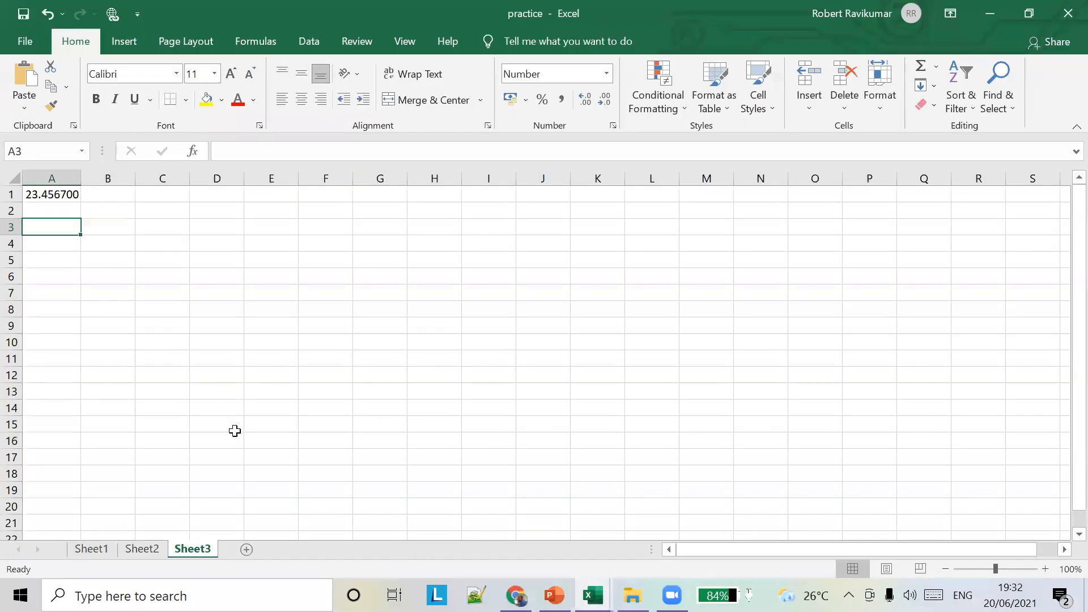
- Enter the headers Student, Maths, Physics, chemistry and total in A1:E1 of Sheet3
{"action": "left_click", "coordinate": [67, 193]}
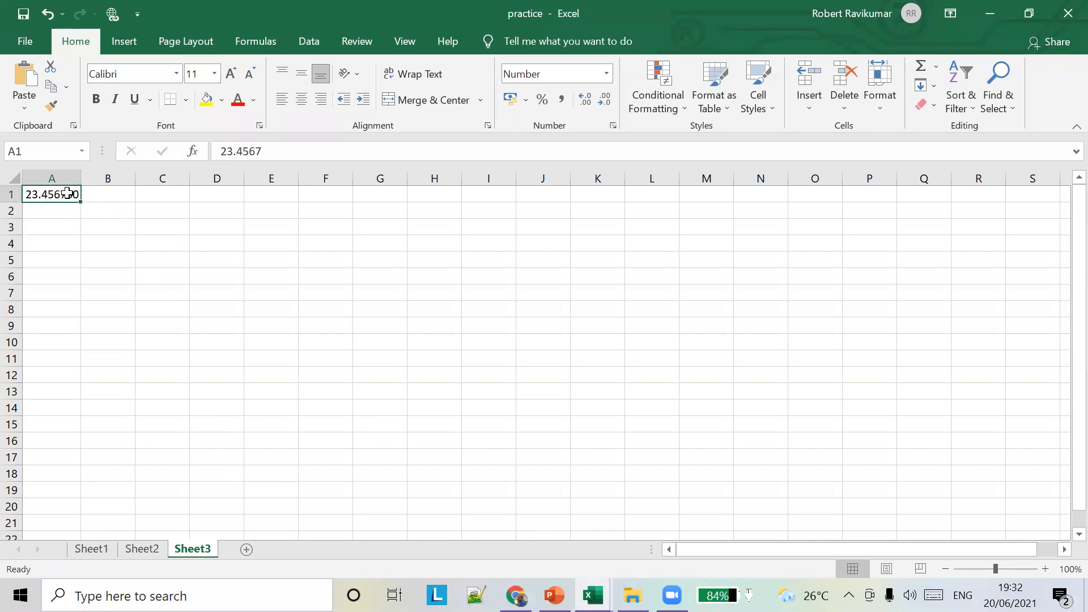
{"action": "type", "text": "Student1"}
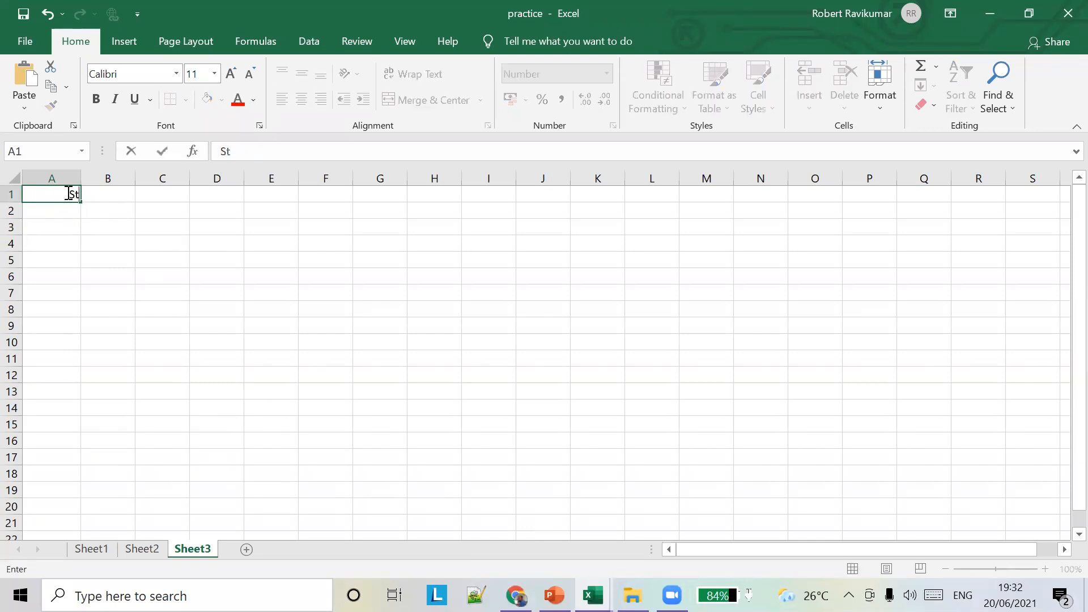
{"action": "key", "text": "Tab"}
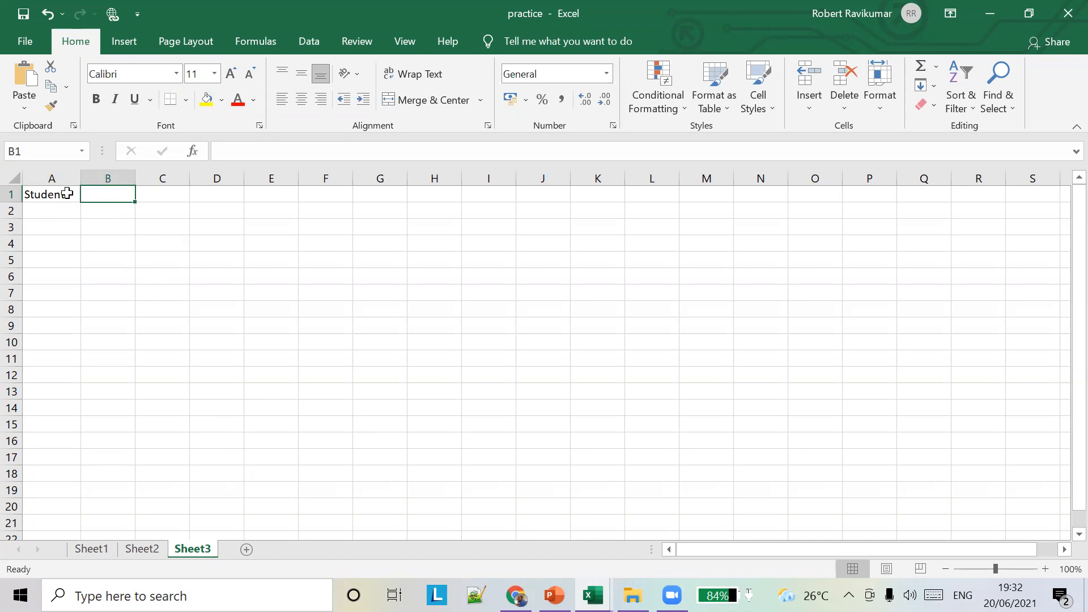
{"action": "type", "text": "Maths"}
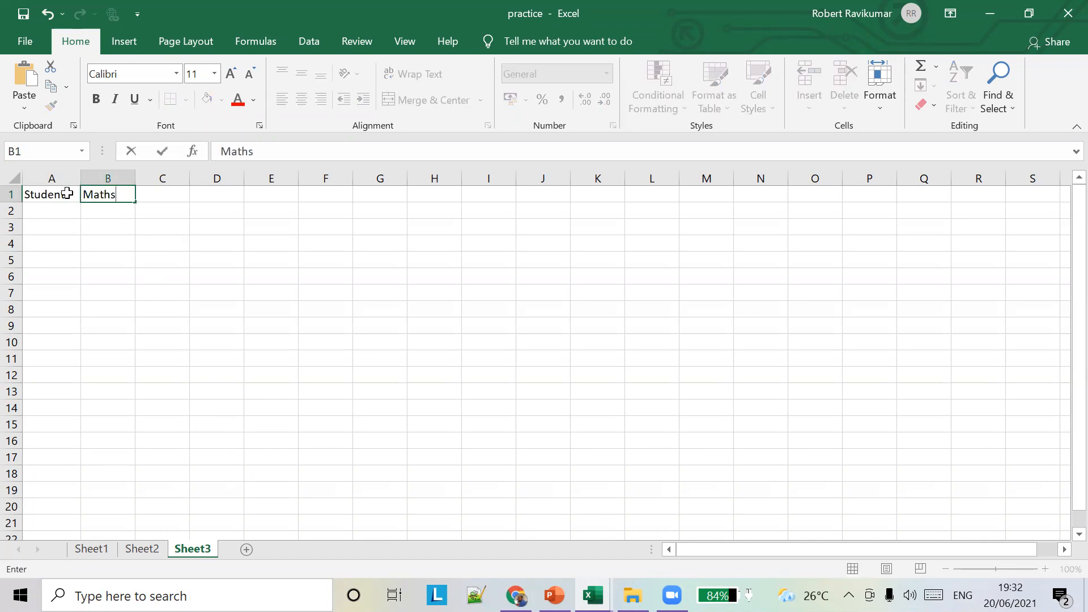
{"action": "key", "text": "Tab"}
{"action": "type", "text": "Physics"}
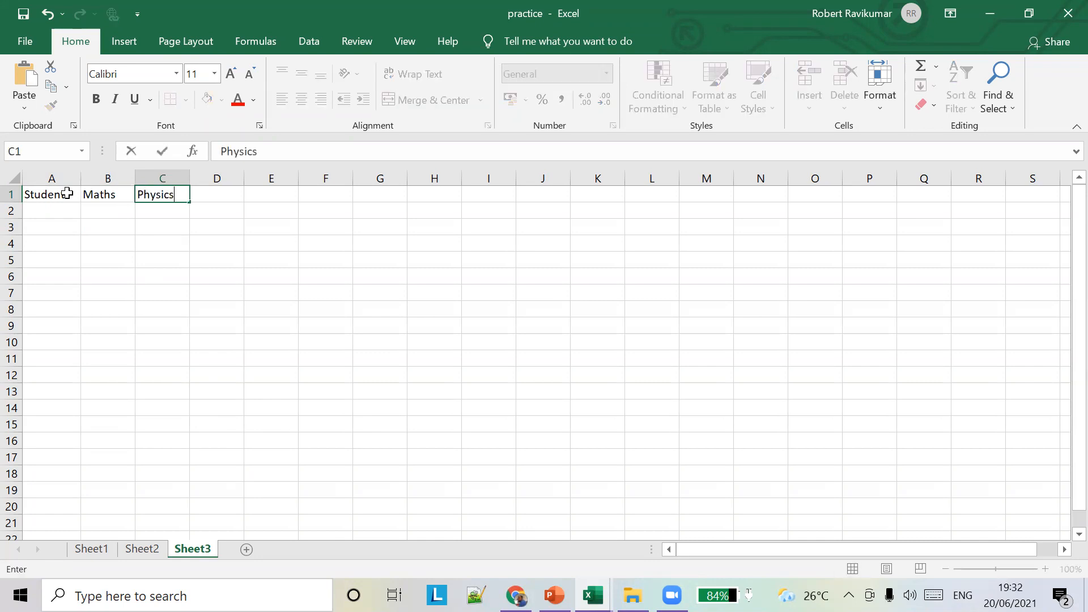
{"action": "key", "text": "Tab"}
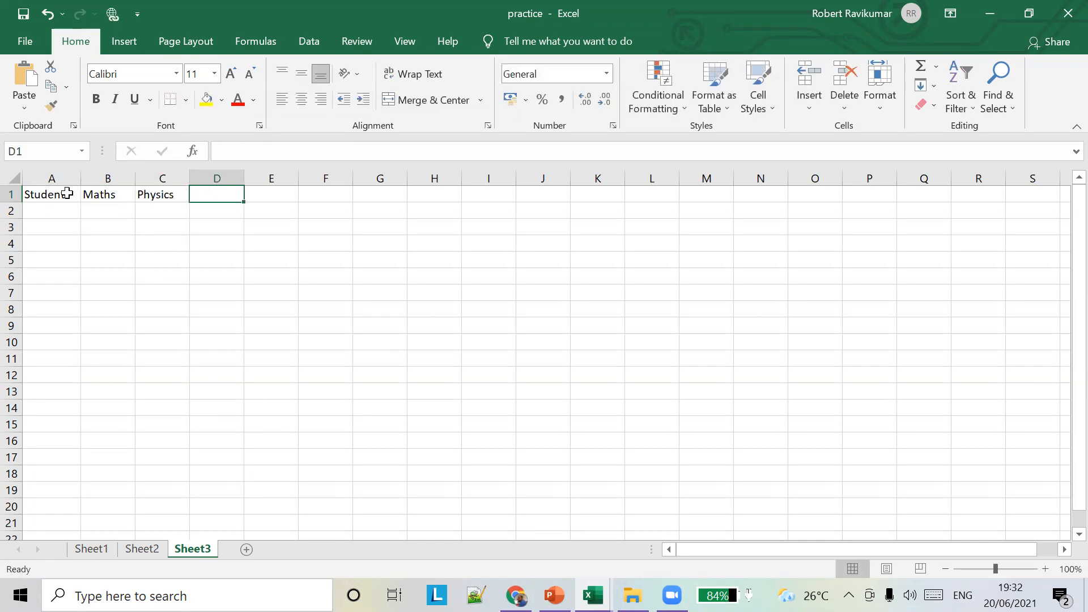
{"action": "type", "text": "chemistry"}
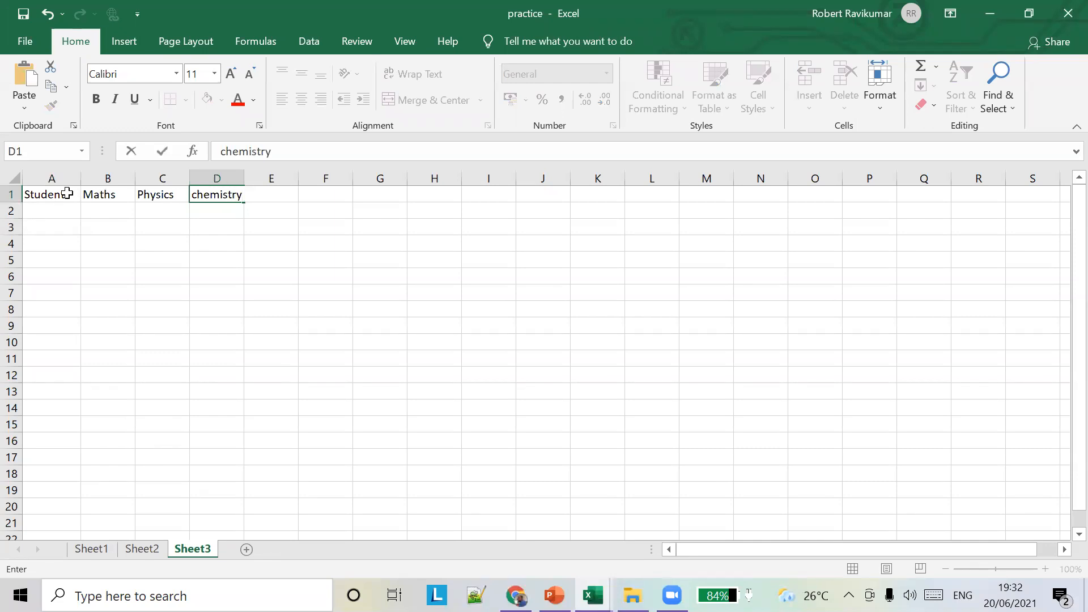
{"action": "key", "text": "Tab"}
{"action": "type", "text": "totdal"}
{"action": "key", "text": "BackSpace"}
{"action": "key", "text": "BackSpace"}
{"action": "key", "text": "BackSpace"}
{"action": "type", "text": "al"}
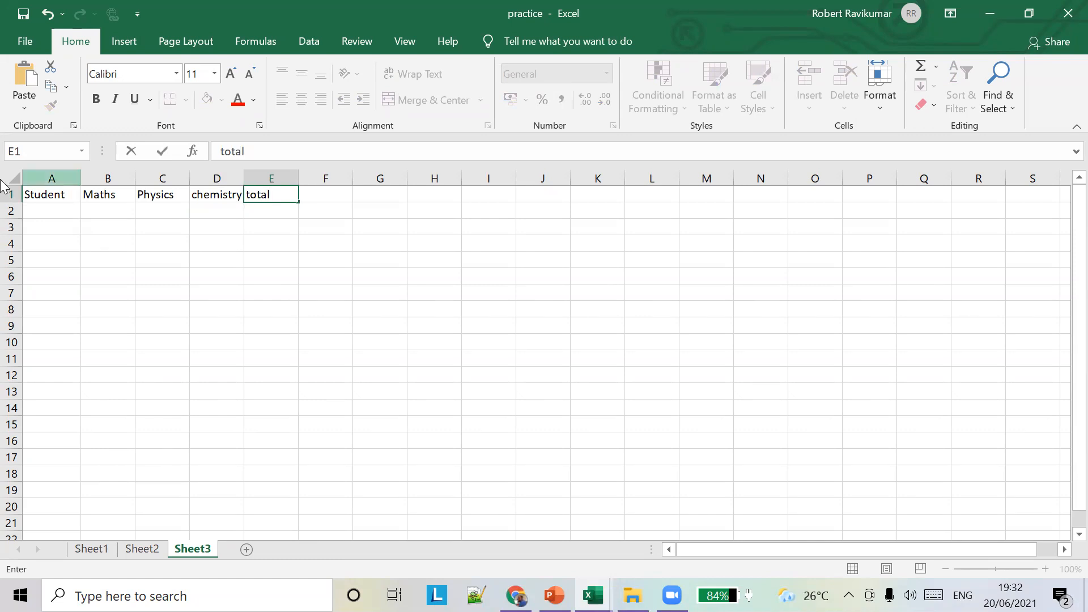
- Enter the three students' first names in A2:A4 under the Student header
{"action": "left_click", "coordinate": [54, 207]}
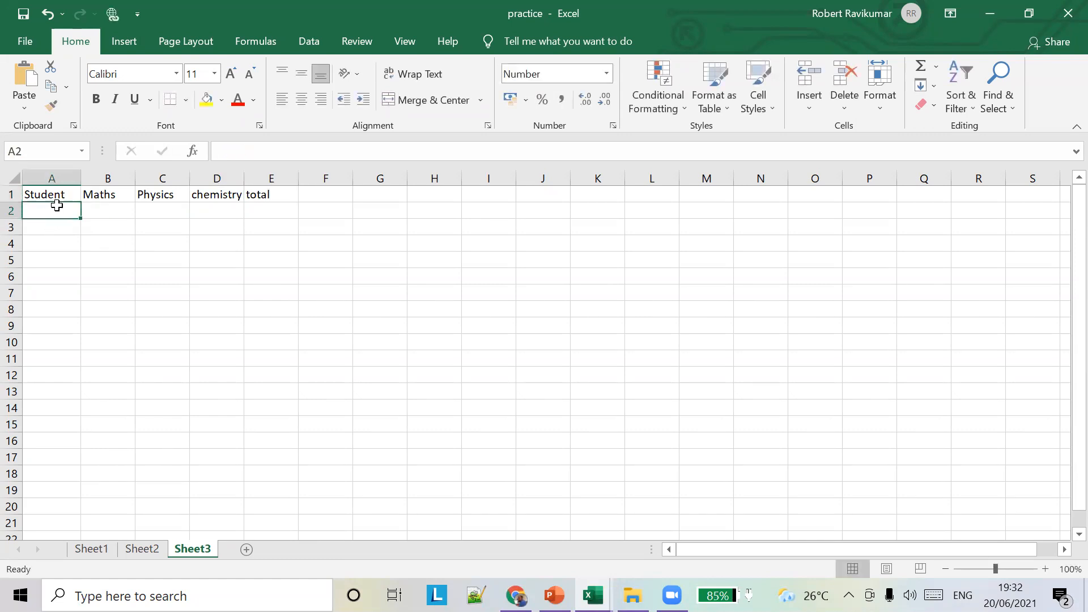
{"action": "type", "text": "tom"}
{"action": "key", "text": "Return"}
{"action": "type", "text": "dick"}
{"action": "key", "text": "Return"}
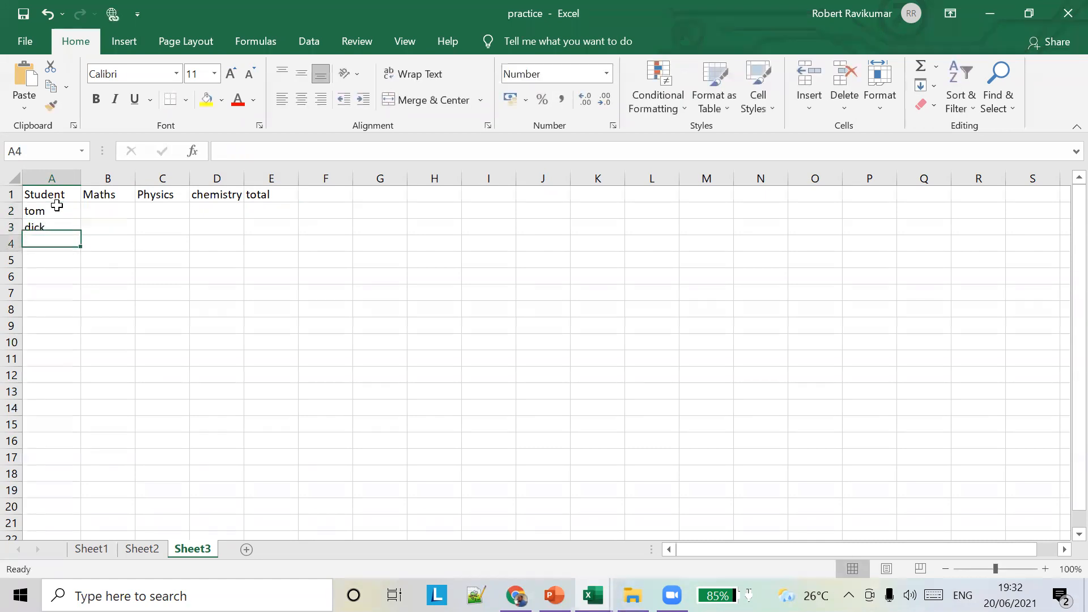
{"action": "type", "text": "harry"}
- Enter the Maths marks 45 in B2 and 65 in B3 for the first two students
{"action": "key", "text": "Up"}
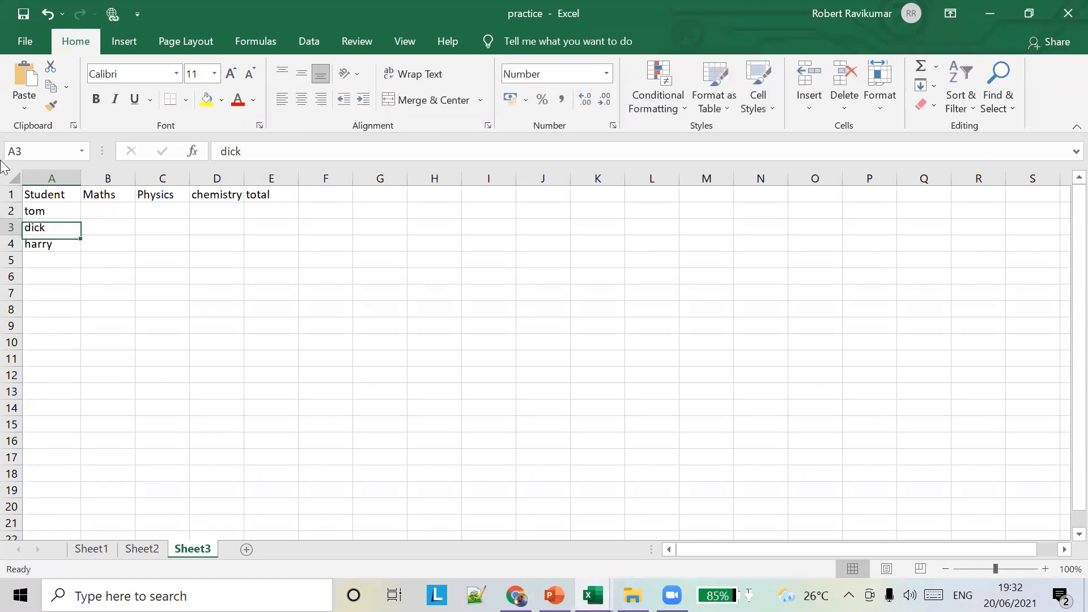
{"action": "key", "text": "Up"}
{"action": "key", "text": "Right"}
{"action": "type", "text": "45"}
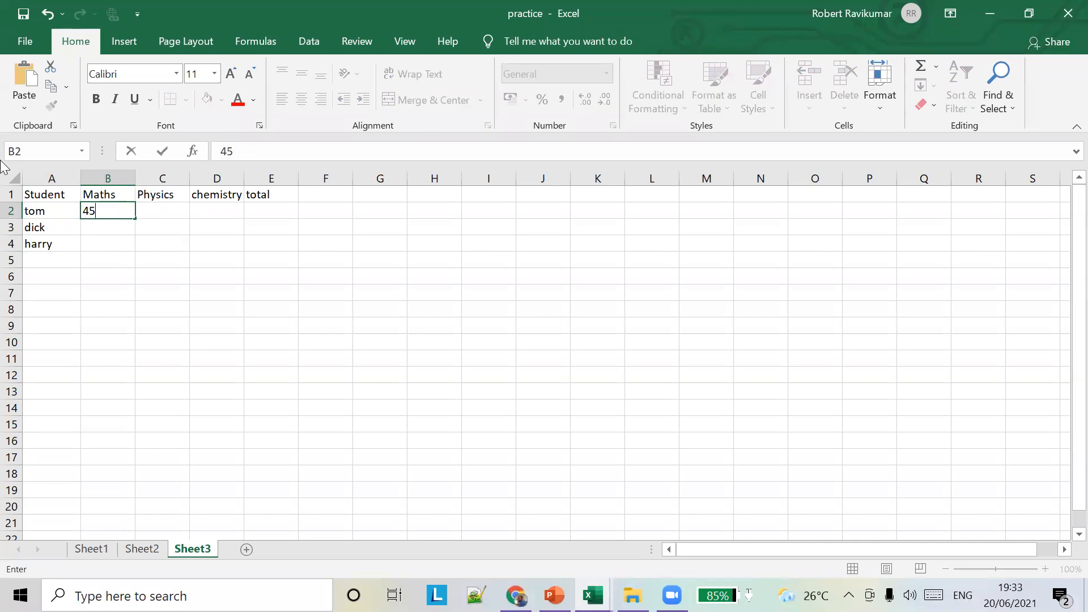
{"action": "key", "text": "Return"}
{"action": "type", "text": "65"}
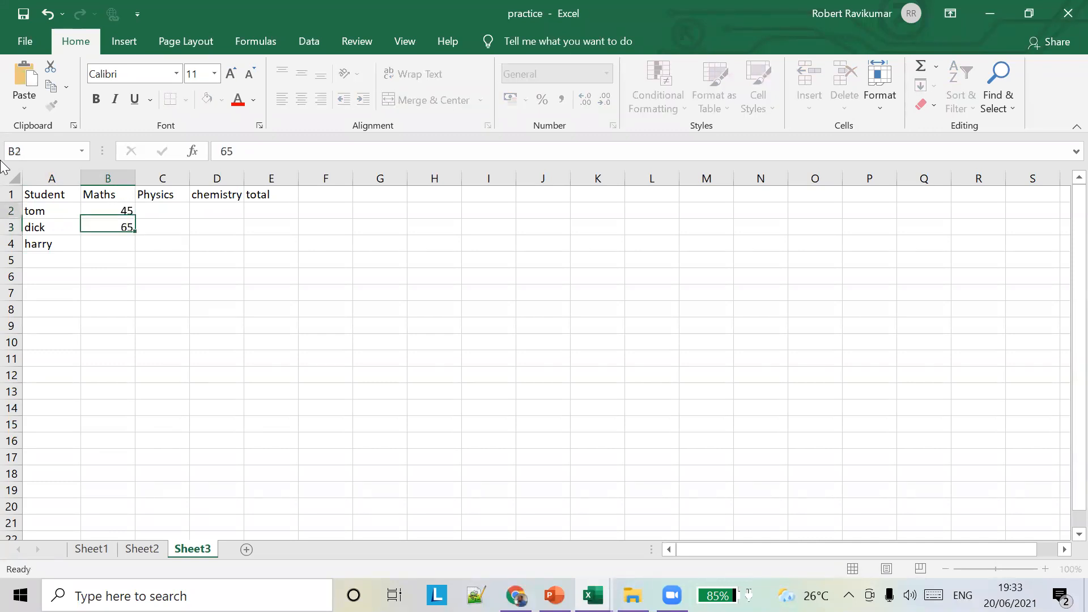
- Enter the Physics marks 34 in C2 and 65 in C3 for the first two students
{"action": "key", "text": "Up"}
{"action": "key", "text": "Right"}
{"action": "type", "text": "567"}
{"action": "key", "text": "Return"}
{"action": "key", "text": "Up"}
{"action": "type", "text": "34"}
{"action": "key", "text": "Return"}
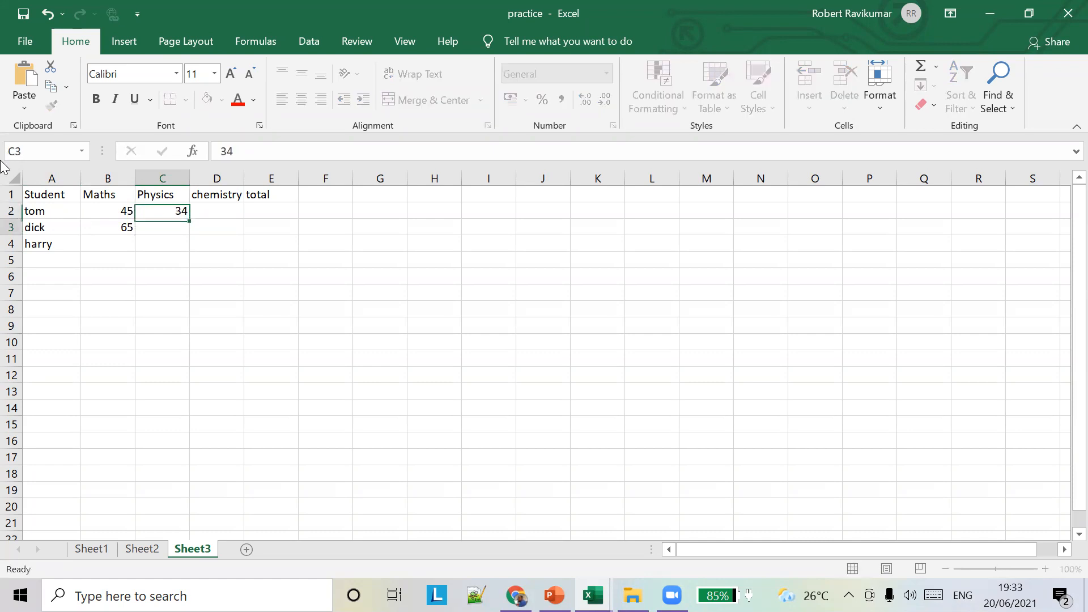
{"action": "type", "text": "65"}
{"action": "key", "text": "Return"}
- Enter the chemistry marks 45 in D3 and 765 in D4
{"action": "key", "text": "Right"}
{"action": "type", "text": "765"}
{"action": "key", "text": "Up"}
{"action": "type", "text": "45"}
{"action": "key", "text": "Return"}
{"action": "key", "text": "Down"}
{"action": "key", "text": "Down"}
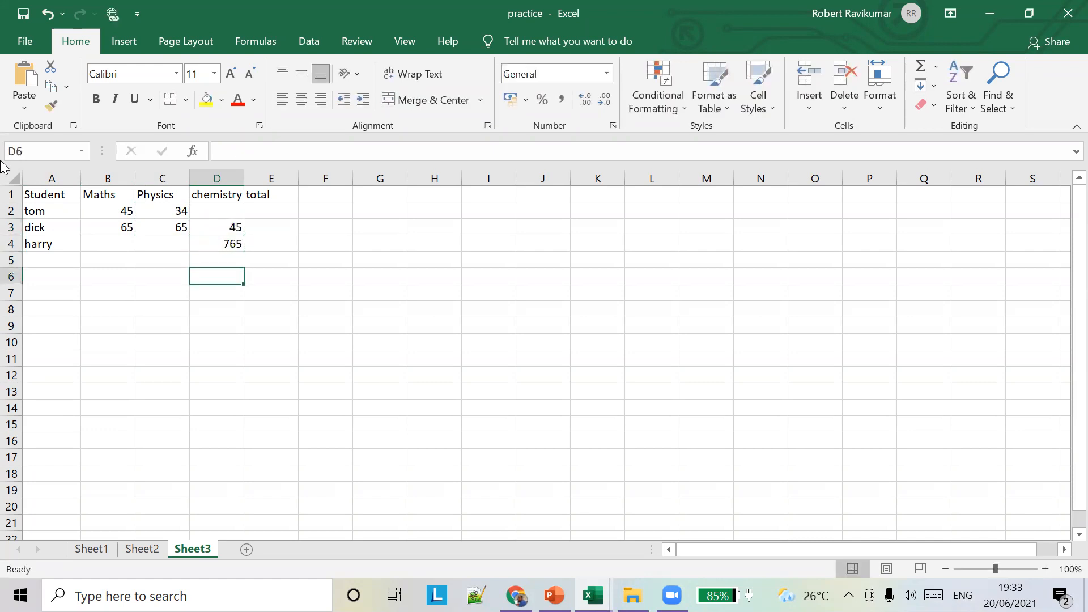
- Enter the third student's marks, 87 for Maths in B4 and 98 for Physics in C4
{"action": "key", "text": "Up"}
{"action": "key", "text": "Up"}
{"action": "key", "text": "Left"}
{"action": "key", "text": "Left"}
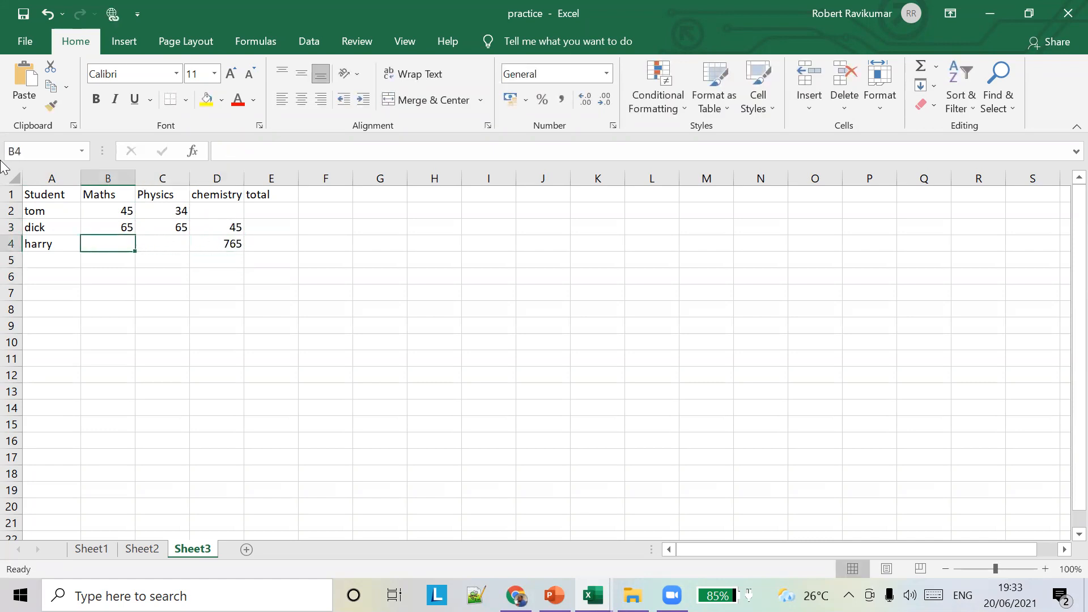
{"action": "type", "text": "87"}
{"action": "key", "text": "Right"}
{"action": "type", "text": "98"}
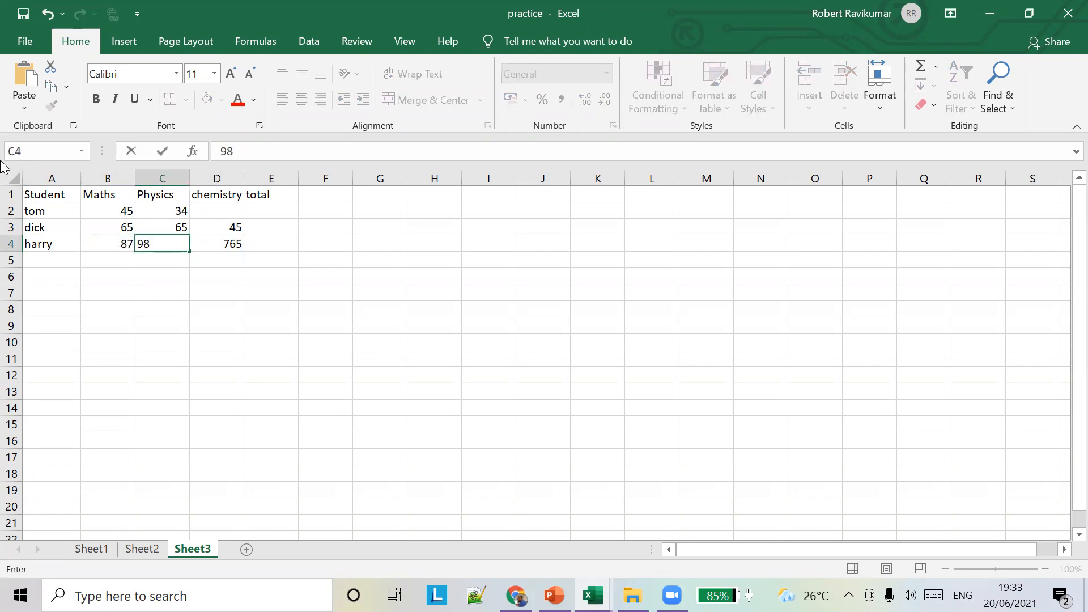
{"action": "key", "text": "Right"}
- Enter the first student's chemistry mark, 23, in D2
{"action": "key", "text": "Right"}
{"action": "key", "text": "Up"}
{"action": "key", "text": "Up"}
{"action": "key", "text": "Left"}
{"action": "key", "text": "Left"}
{"action": "key", "text": "Right"}
{"action": "type", "text": "23"}
{"action": "key", "text": "Down"}
- Change the third student's chemistry mark in D4 to 98
{"action": "key", "text": "Down"}
{"action": "key", "text": "Right"}
{"action": "key", "text": "Left"}
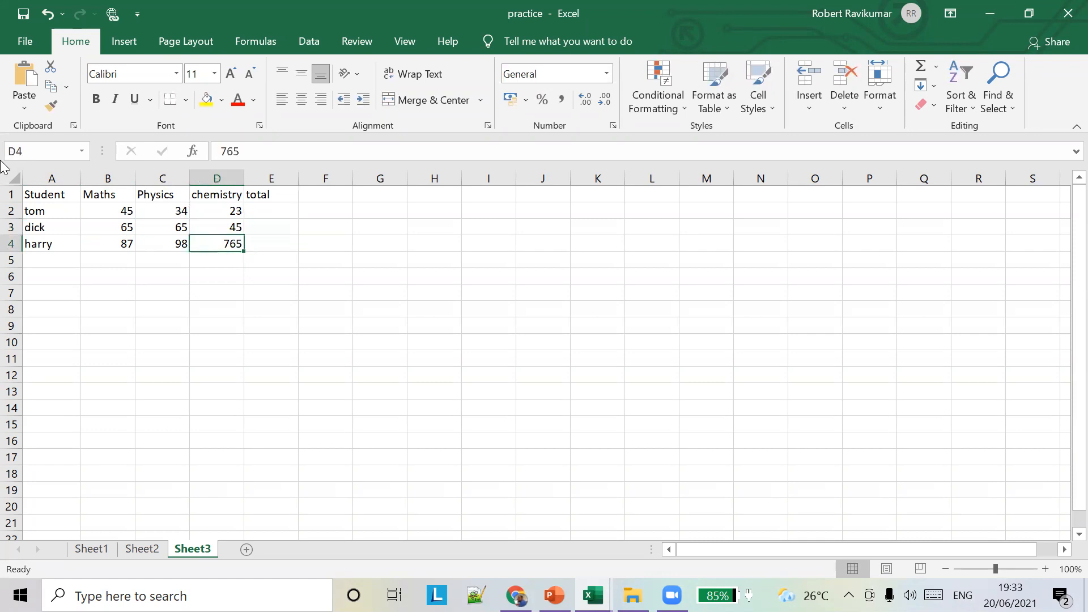
{"action": "key", "text": "BackSpace"}
{"action": "type", "text": "98"}
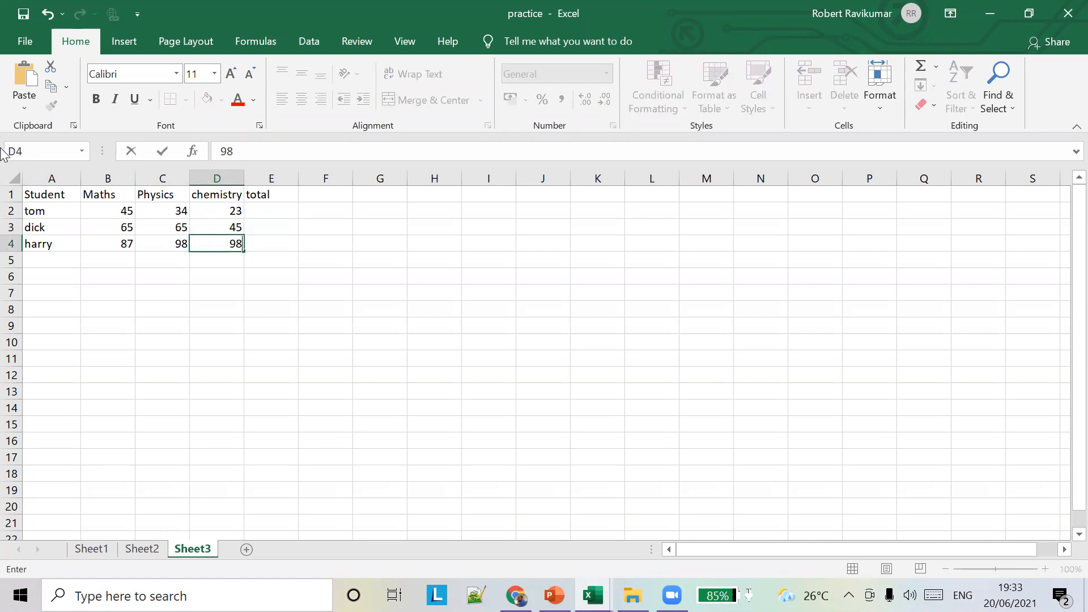
{"action": "key", "text": "Up"}
{"action": "key", "text": "Up"}
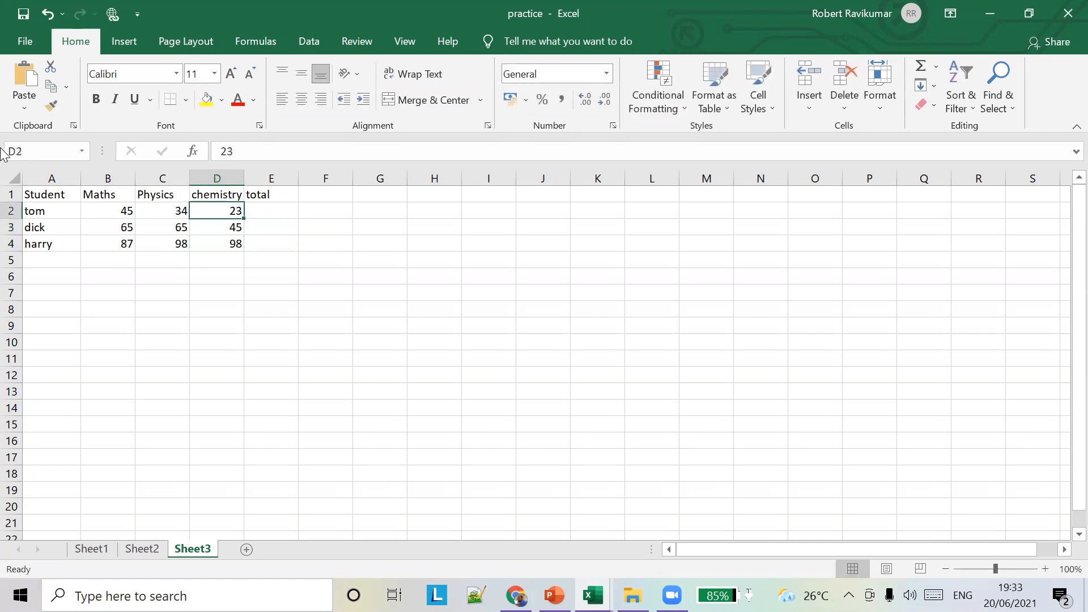
- Enter the formula =SUM(B2:D2) in E2 to total the first student's marks
{"action": "left_click", "coordinate": [254, 212]}
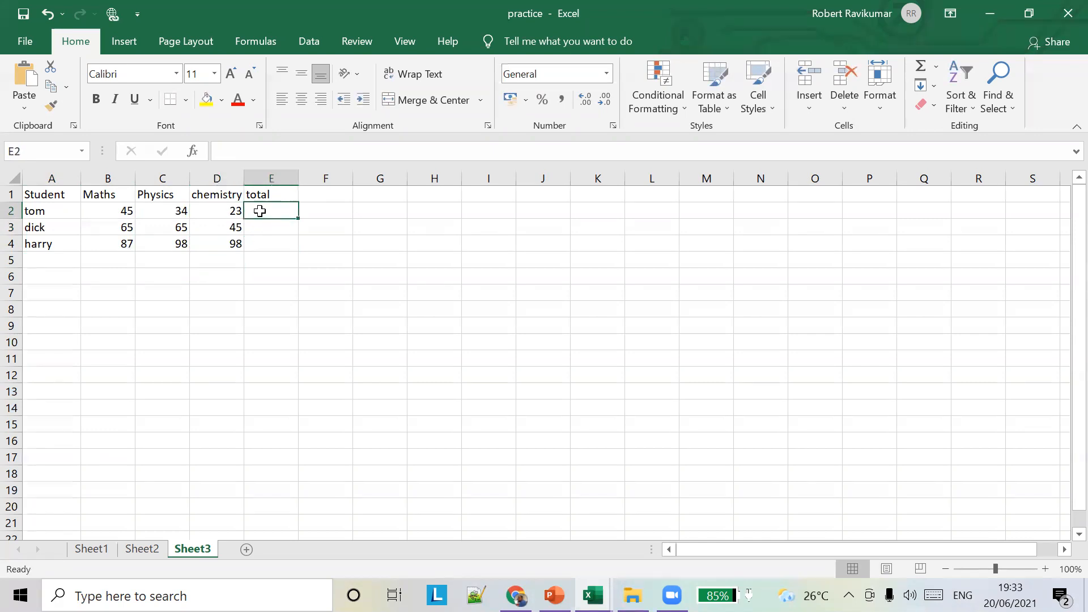
{"action": "left_click", "coordinate": [278, 150]}
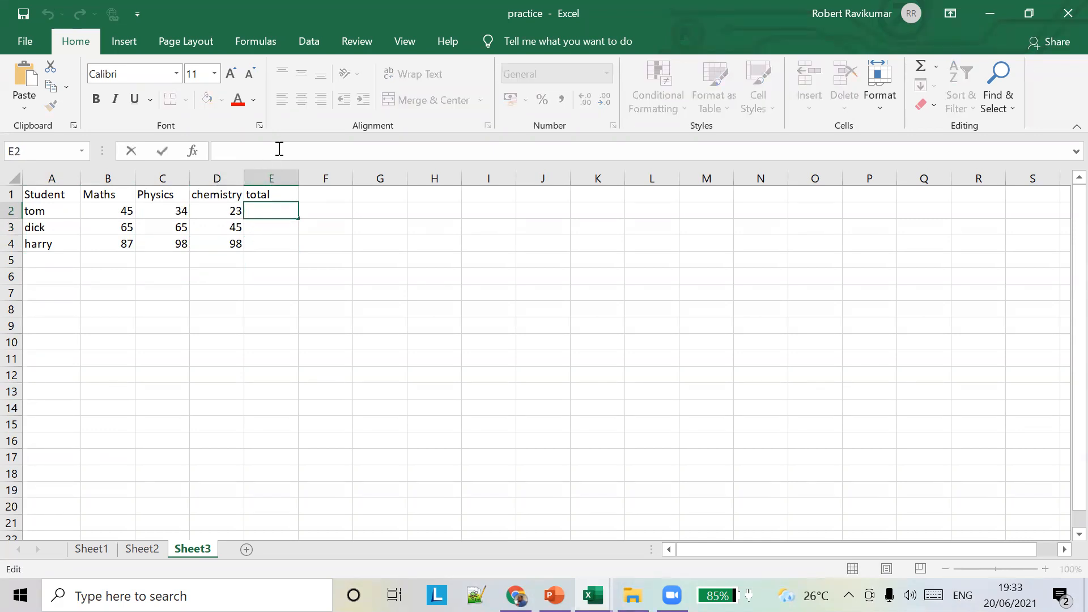
{"action": "type", "text": "="}
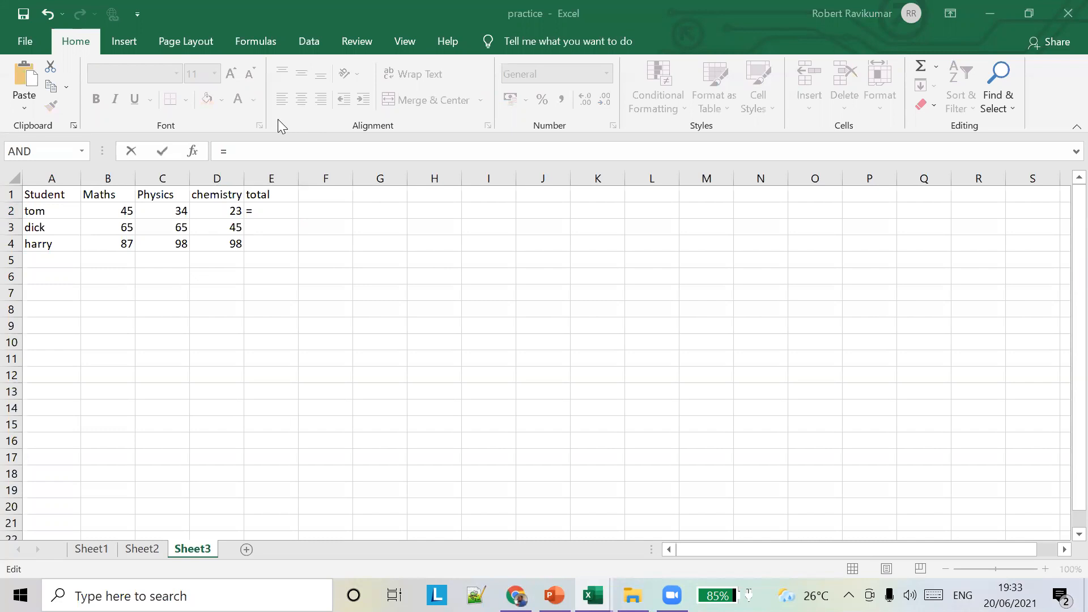
{"action": "left_click", "coordinate": [276, 215]}
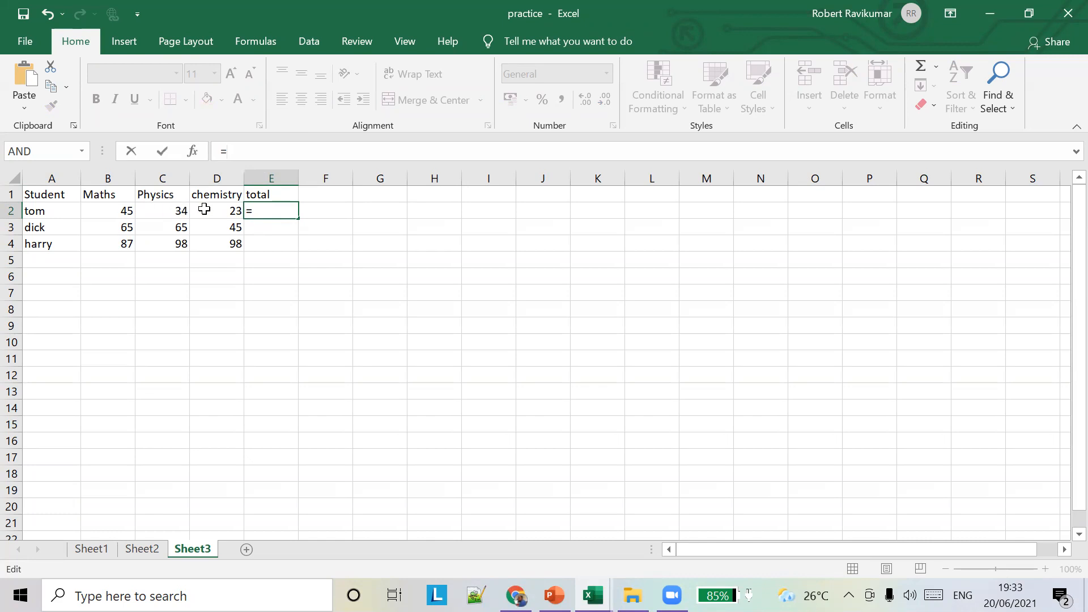
{"action": "type", "text": "Sum"}
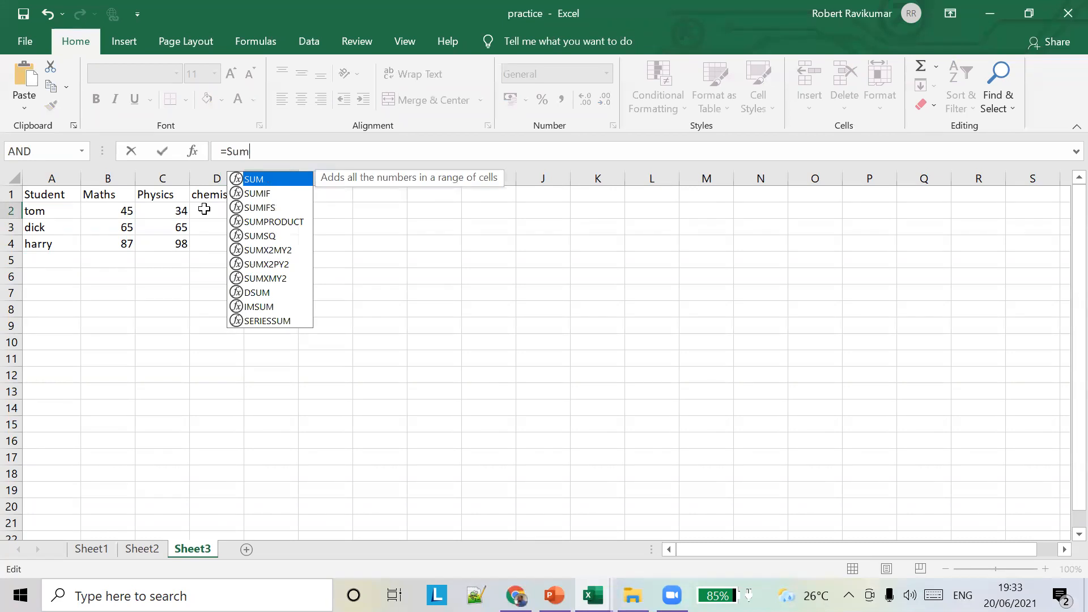
{"action": "type", "text": "("}
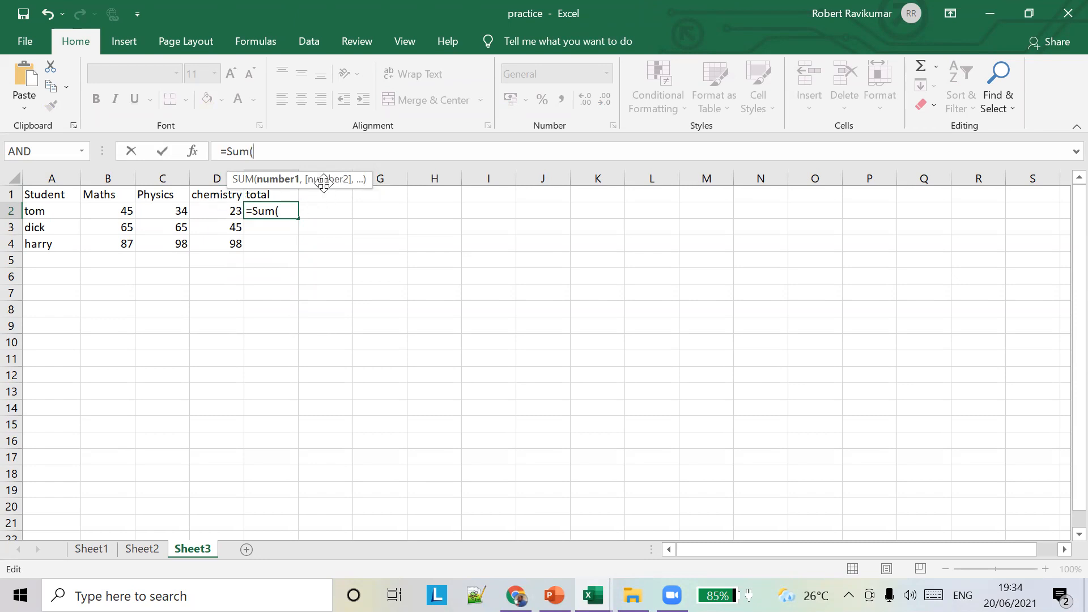
{"action": "left_click_drag", "start_coordinate": [120, 208], "coordinate": [218, 208]}
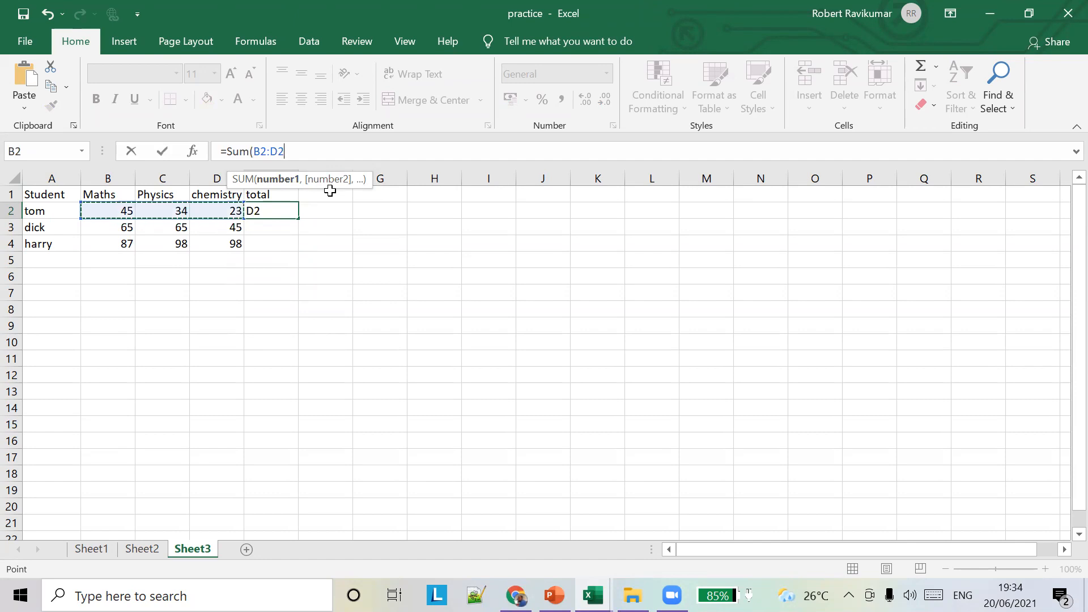
{"action": "type", "text": ")"}
{"action": "key", "text": "Tab"}
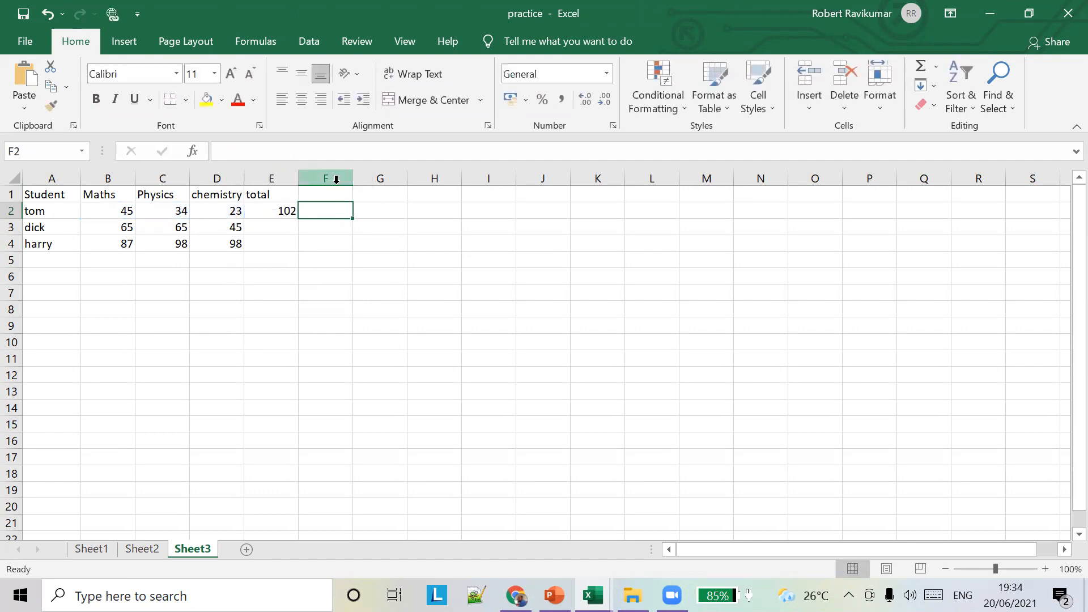
- Fill the total formula from E2 down to E4 and fit column E's width to its contents
{"action": "left_click", "coordinate": [294, 213]}
{"action": "left_click_drag", "start_coordinate": [297, 222], "coordinate": [305, 260]}
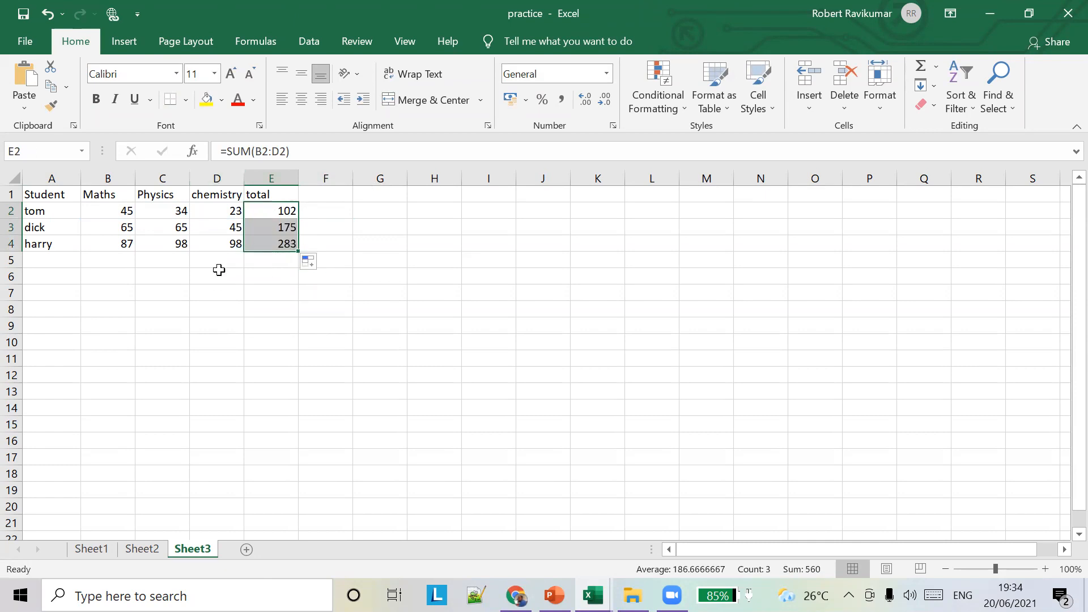
{"action": "left_click", "coordinate": [309, 226]}
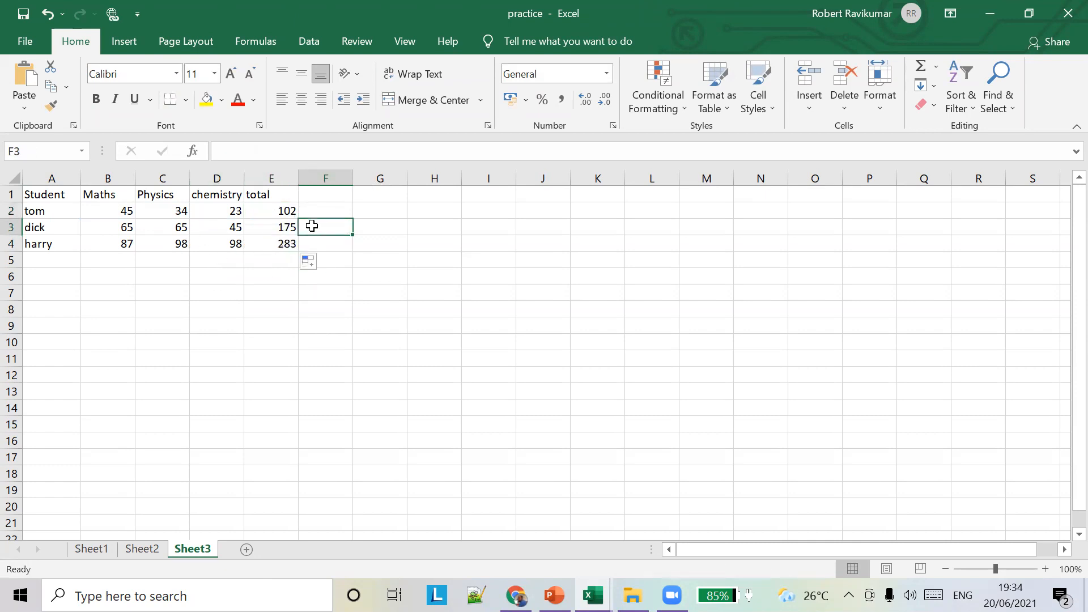
{"action": "double_click", "coordinate": [299, 178]}
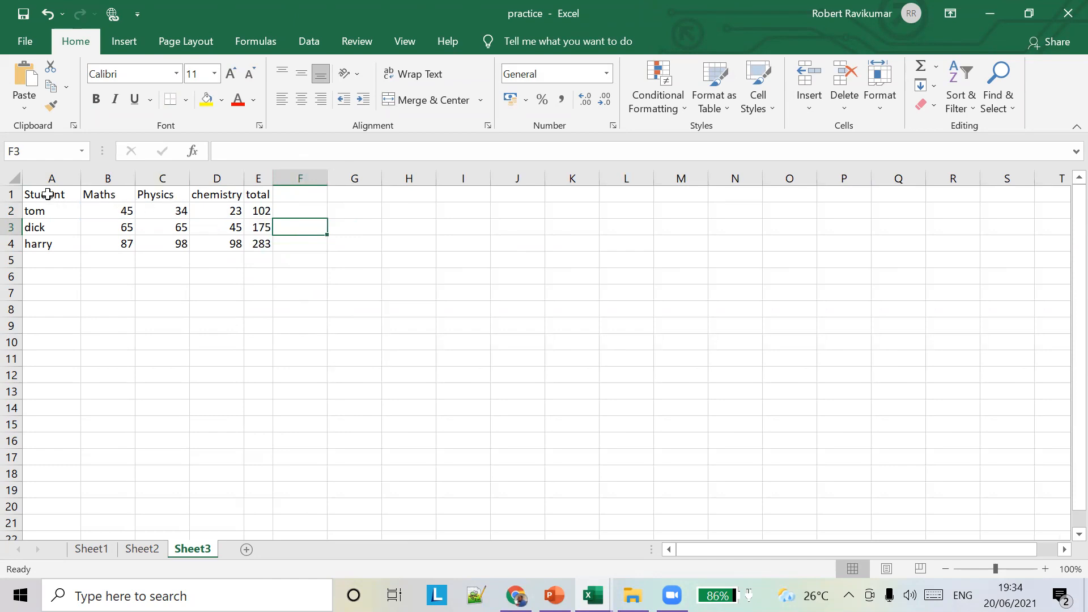
- Format the marks range A1:E4 as a table with headers, using a light style with green header row
{"action": "left_click_drag", "start_coordinate": [38, 199], "coordinate": [265, 248]}
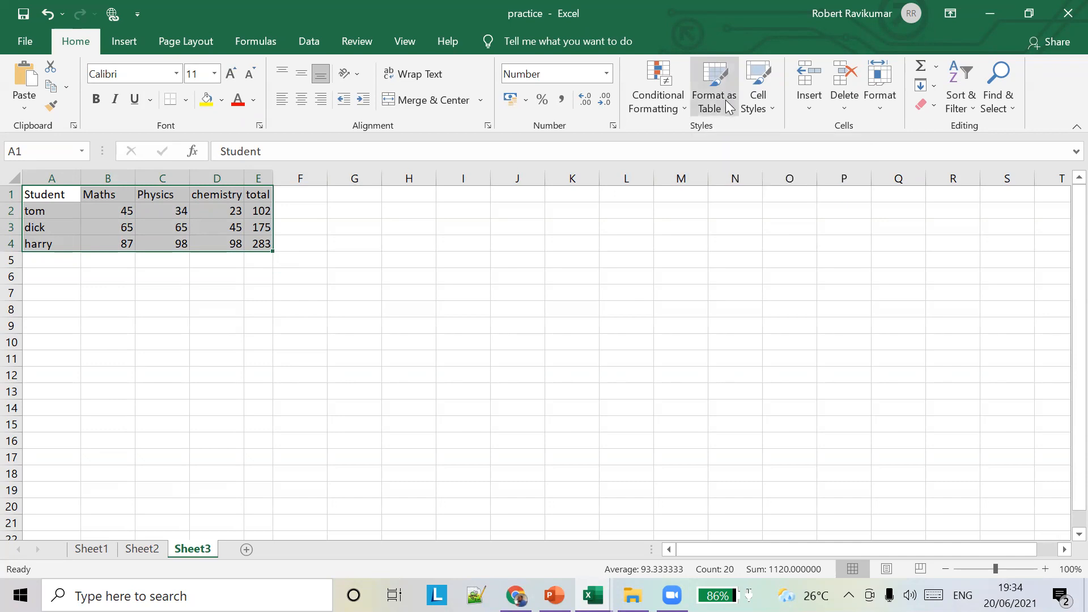
{"action": "left_click", "coordinate": [718, 80]}
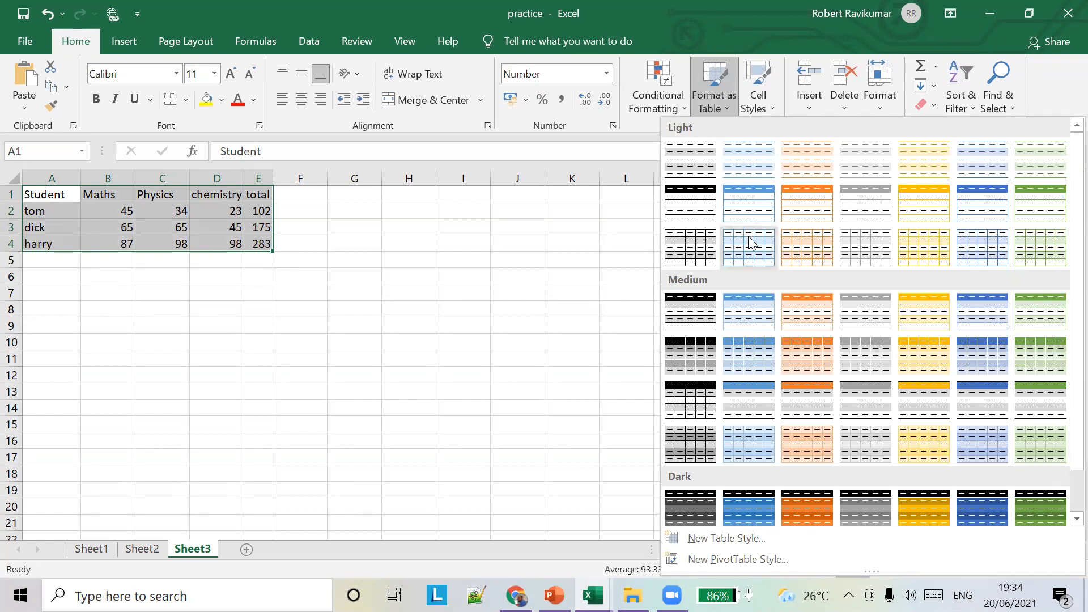
{"action": "scroll", "coordinate": [1009, 358], "scroll_direction": "down", "scroll_amount": 1}
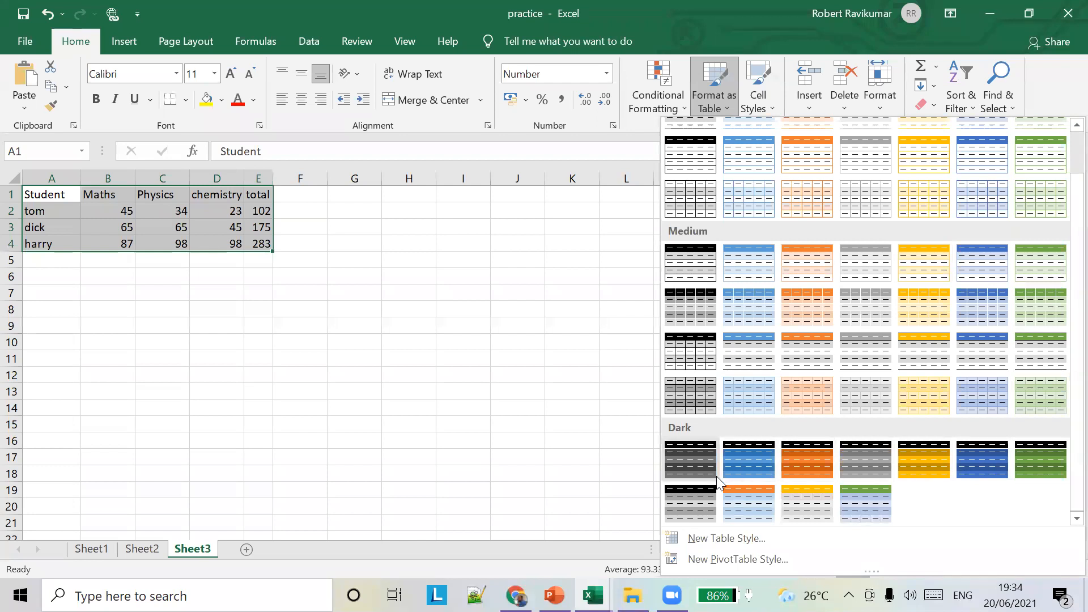
{"action": "scroll", "coordinate": [1024, 277], "scroll_direction": "up", "scroll_amount": 1}
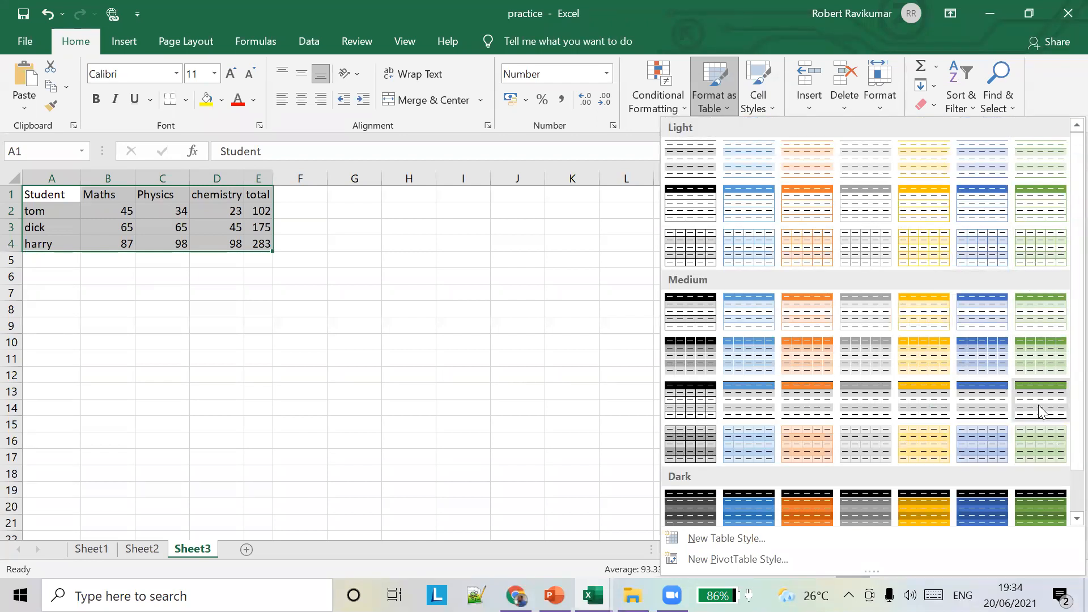
{"action": "left_click", "coordinate": [1052, 209]}
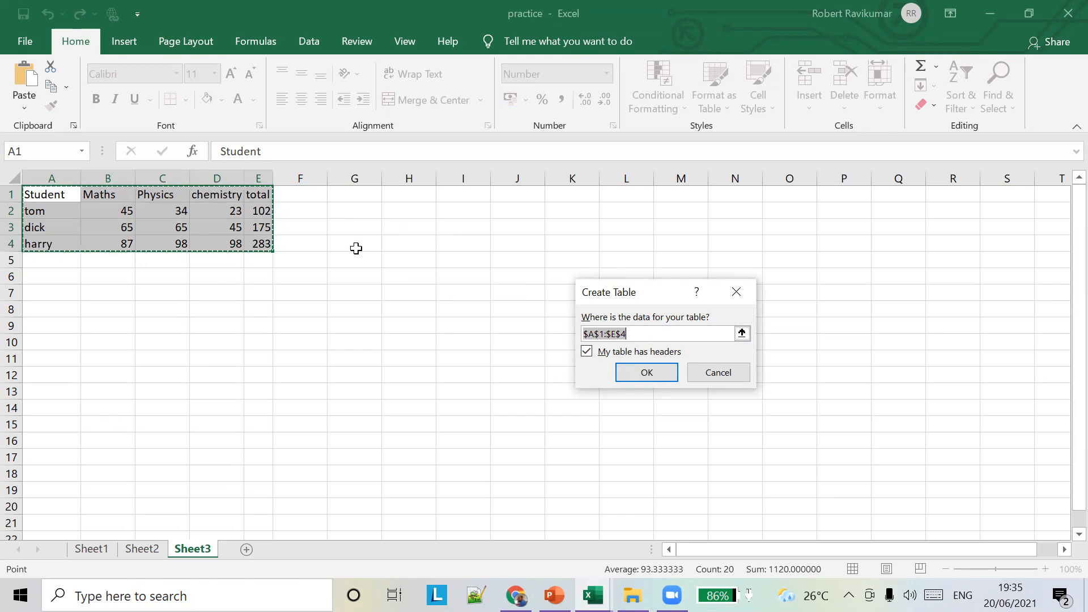
{"action": "left_click", "coordinate": [588, 352]}
{"action": "left_click", "coordinate": [587, 352]}
{"action": "left_click", "coordinate": [671, 374]}
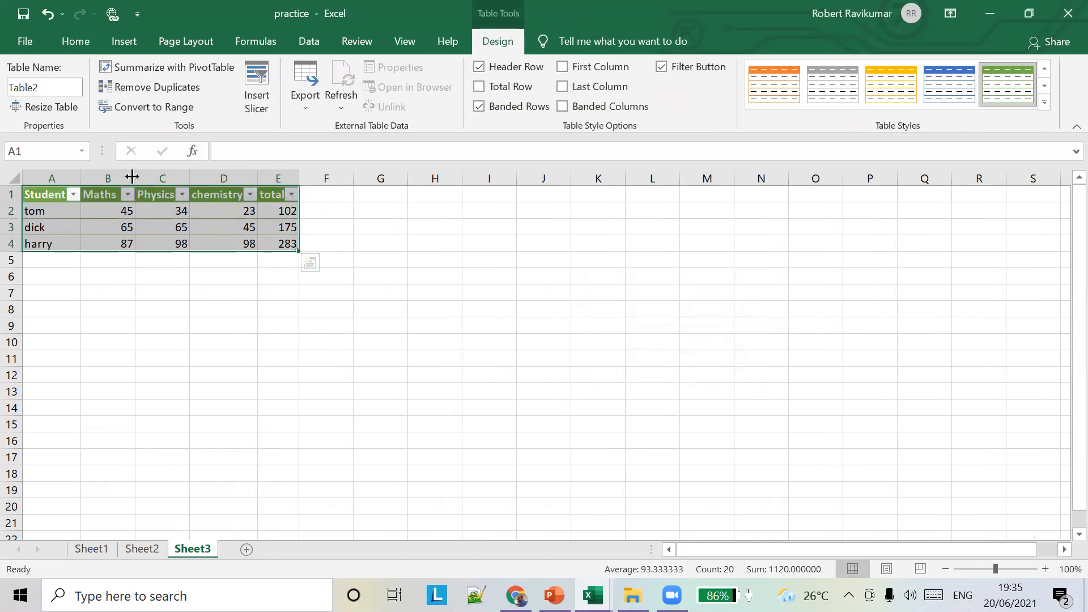
{"action": "left_click", "coordinate": [361, 259]}
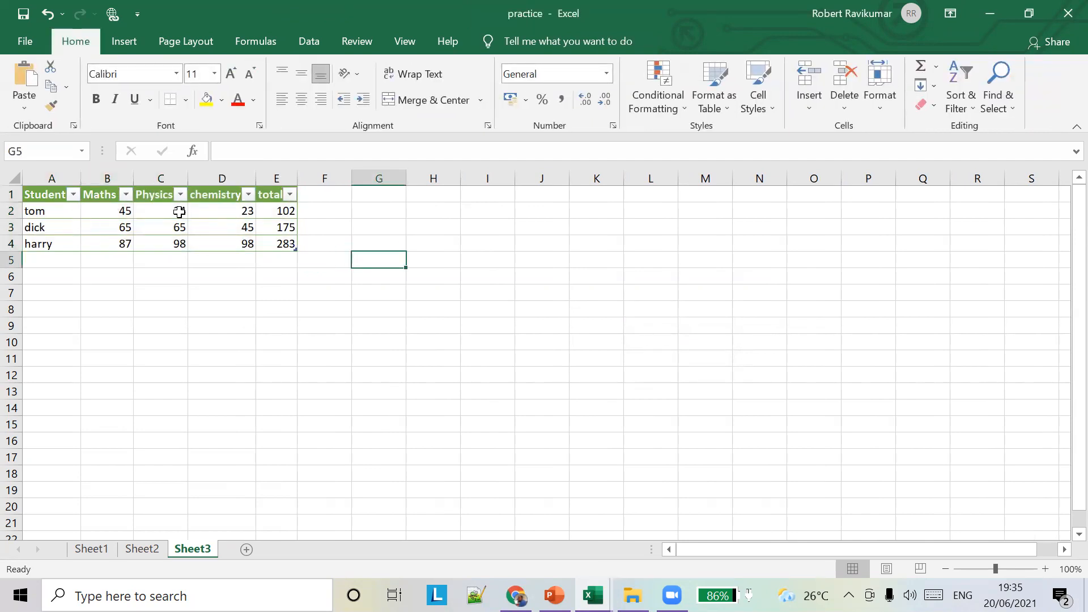
- Change the marks table to an orange medium style with banded rows and fit column E's width to its contents
{"action": "left_click", "coordinate": [210, 226]}
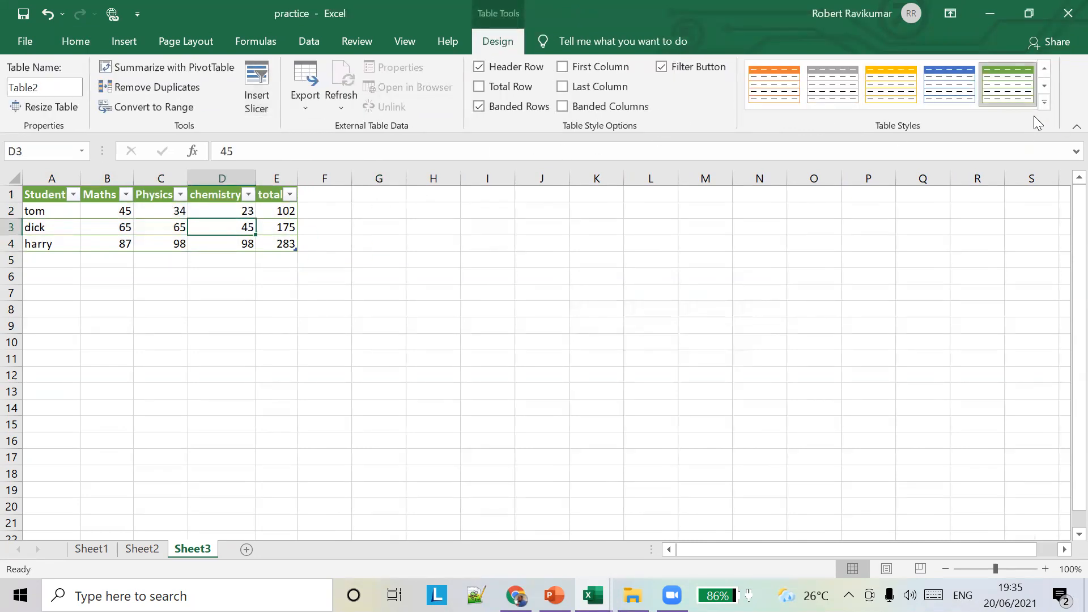
{"action": "left_click", "coordinate": [1045, 103]}
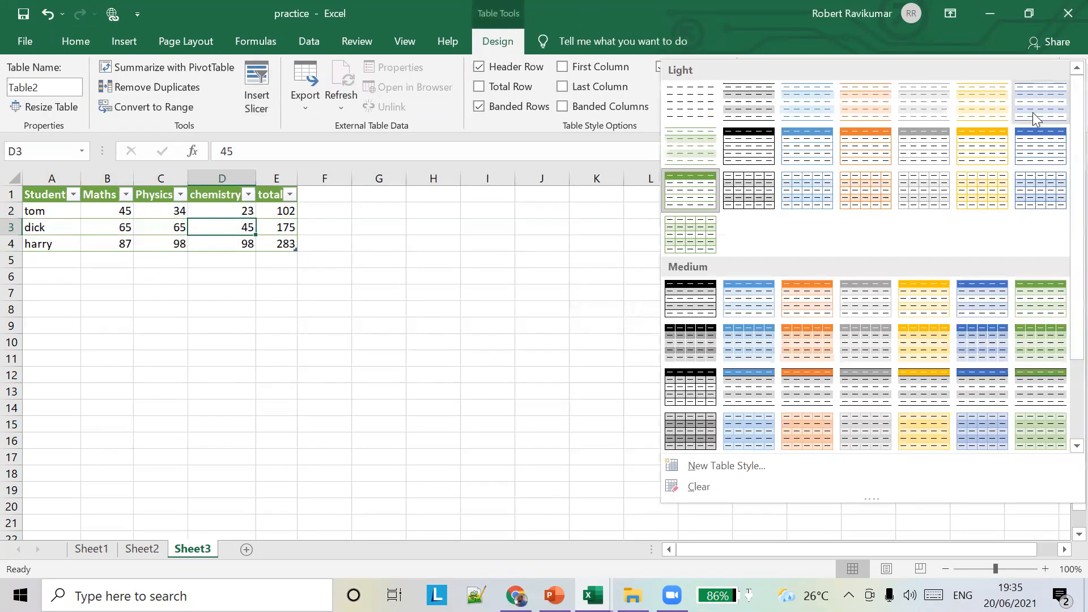
{"action": "left_click", "coordinate": [795, 348]}
{"action": "left_click", "coordinate": [558, 278]}
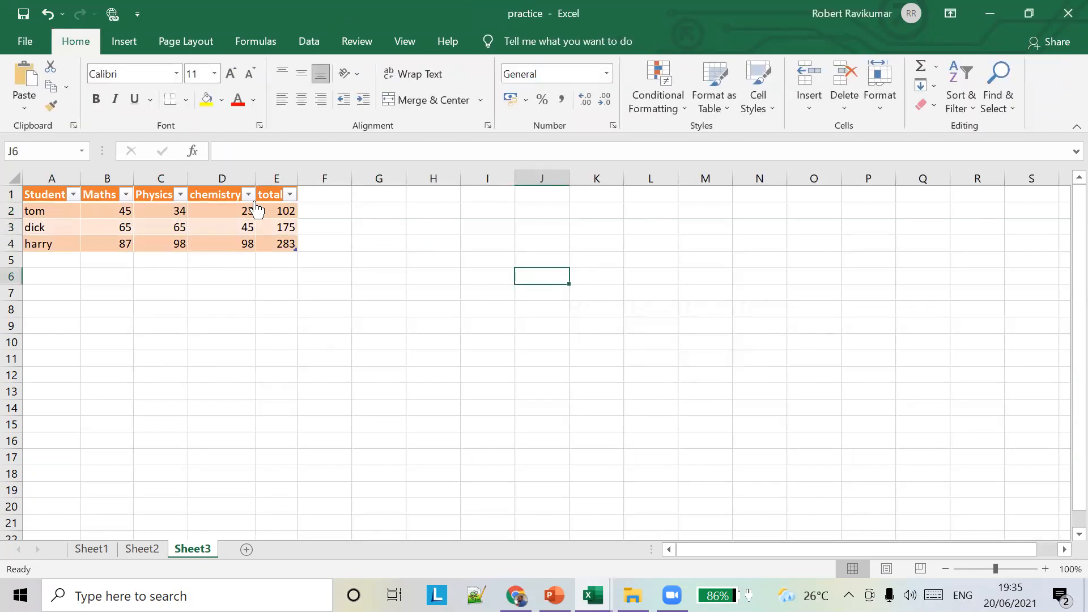
{"action": "double_click", "coordinate": [296, 171]}
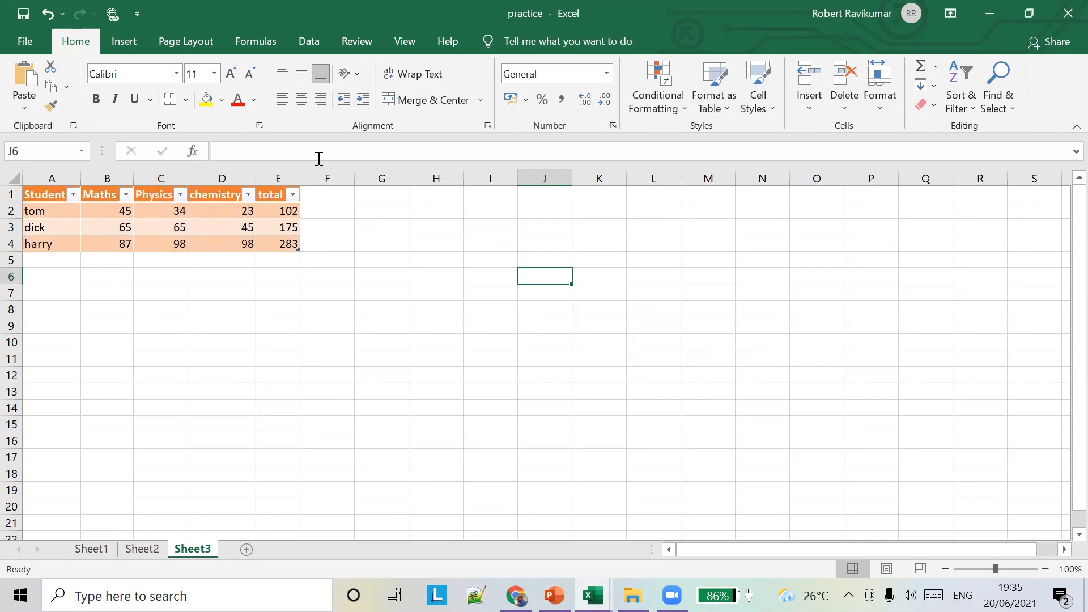
- Examine the sort and filter options of the table's Student column
{"action": "left_click", "coordinate": [73, 194]}
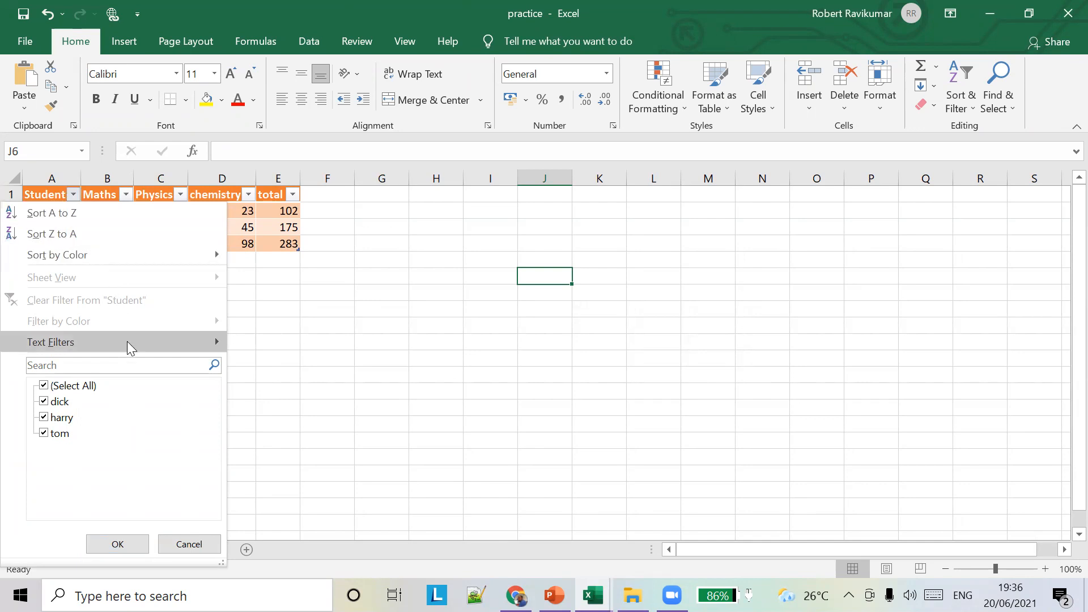
{"action": "mouse_move", "coordinate": [158, 345]}
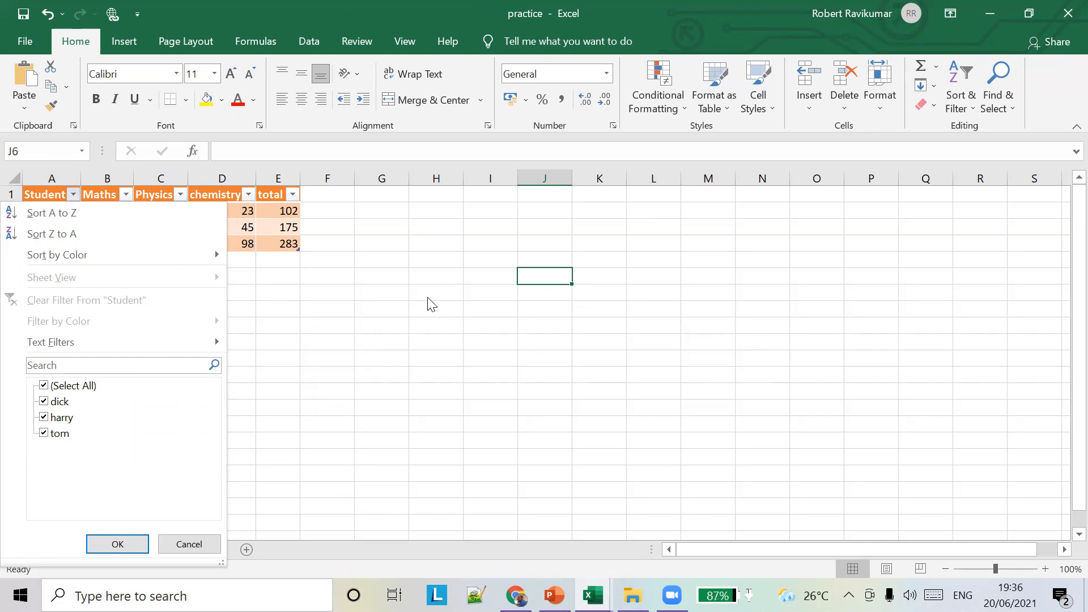
{"action": "left_click", "coordinate": [283, 300]}
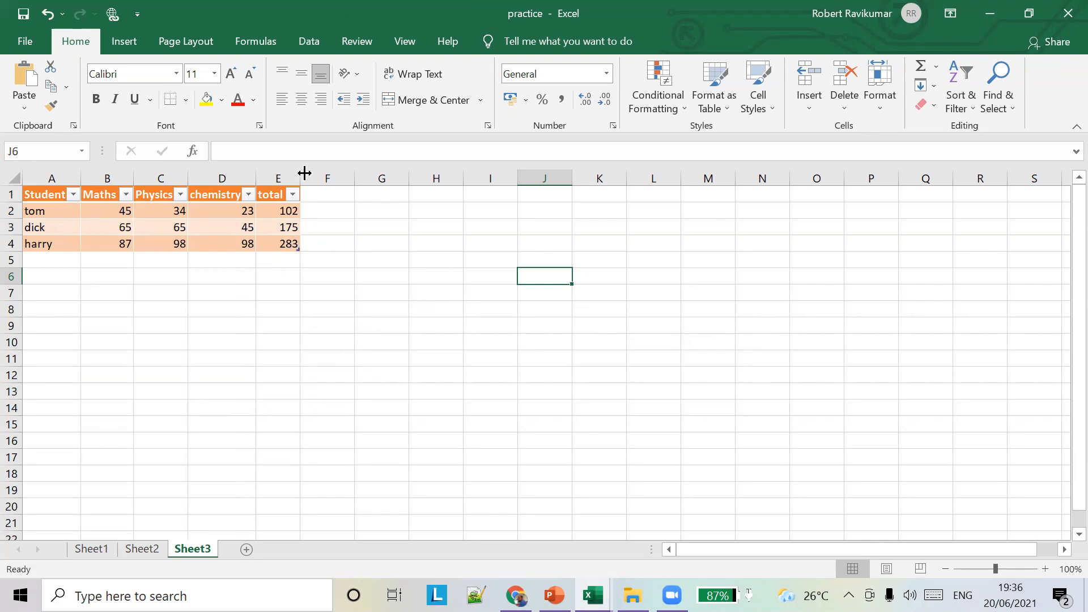
- Start a new table row in A5 with the placeholder name adsfasdf, leaving B5 empty
{"action": "left_click", "coordinate": [53, 264]}
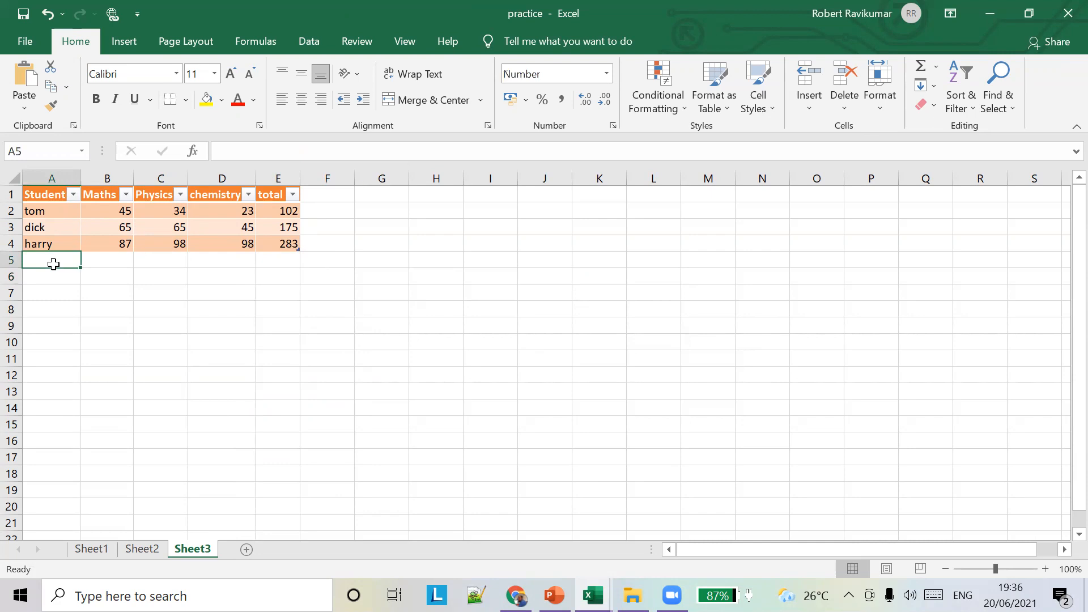
{"action": "type", "text": "adsfasdf"}
{"action": "key", "text": "Tab"}
{"action": "type", "text": "asdfa"}
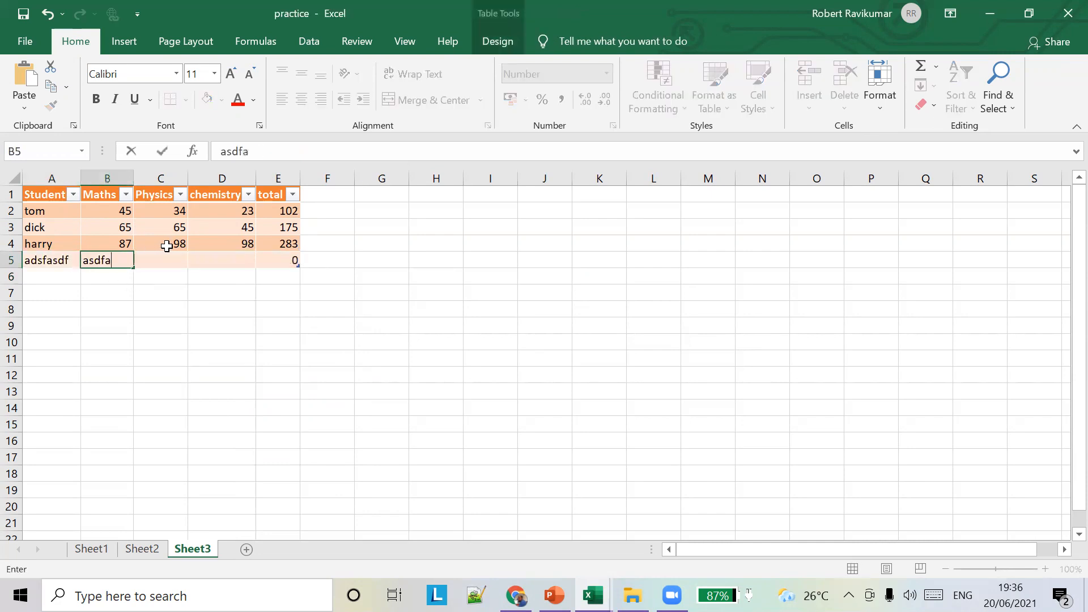
{"action": "type", "text": "asdf"}
{"action": "left_click", "coordinate": [116, 263]}
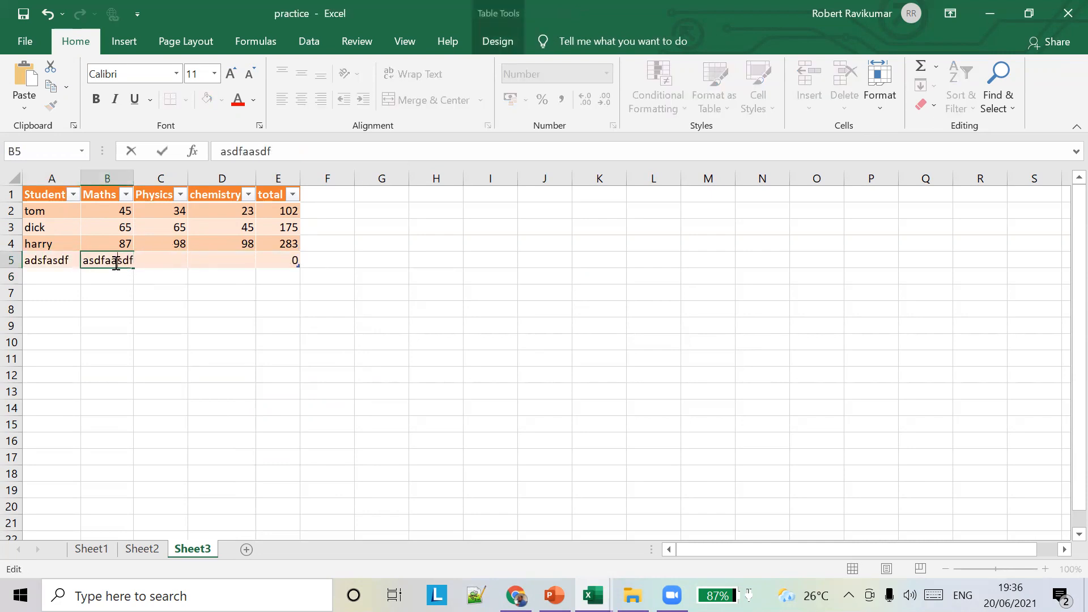
{"action": "double_click", "coordinate": [117, 262]}
{"action": "key", "text": "BackSpace"}
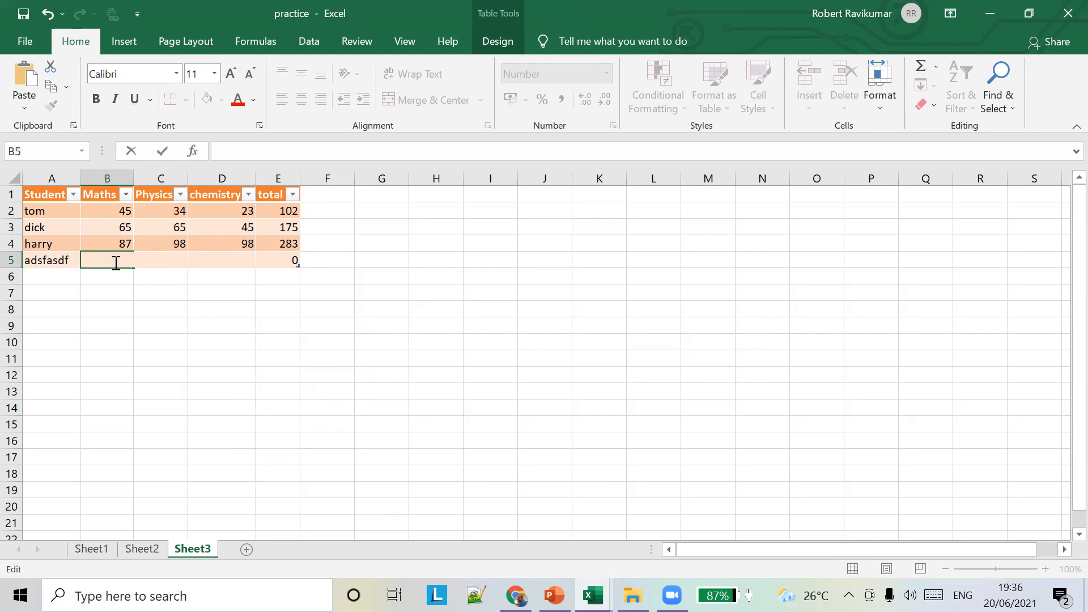
- Enter the marks in row 5: 98 for maths, 98 for physics and 65 for chemistry
{"action": "type", "text": "98"}
{"action": "key", "text": "Tab"}
{"action": "type", "text": "9823"}
{"action": "key", "text": "BackSpace"}
{"action": "key", "text": "BackSpace"}
{"action": "key", "text": "Tab"}
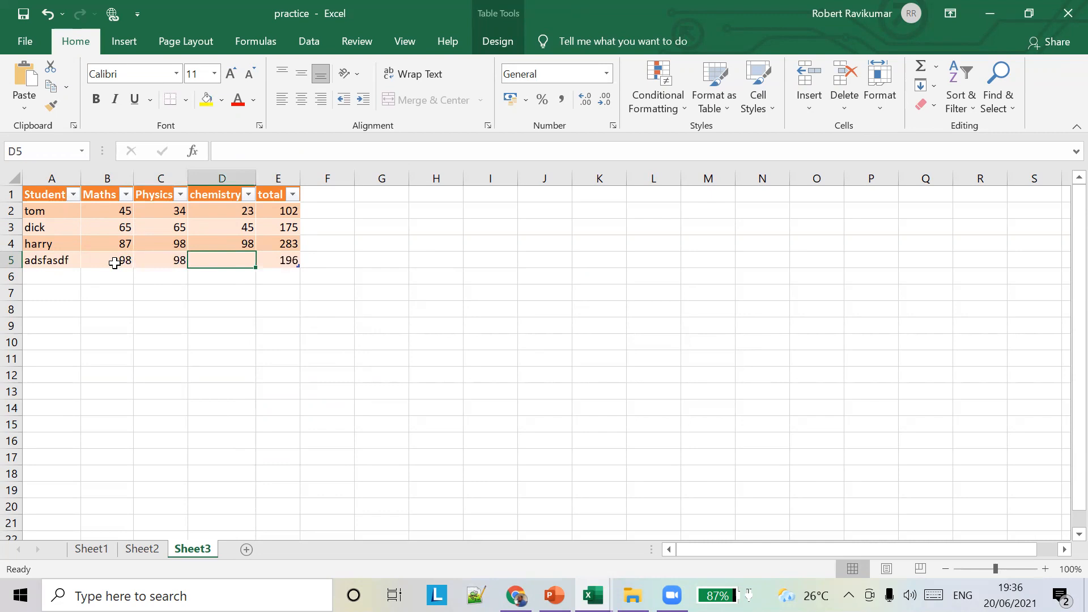
{"action": "type", "text": "65"}
{"action": "key", "text": "Tab"}
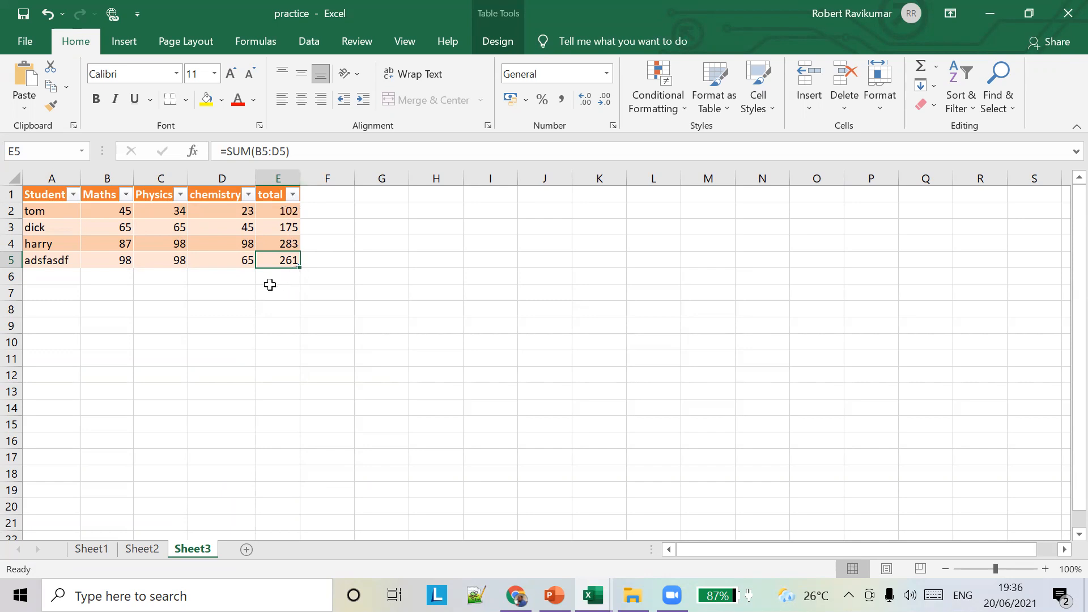
- Replace the placeholder text in A5 with the fourth student's name
{"action": "left_click", "coordinate": [55, 277]}
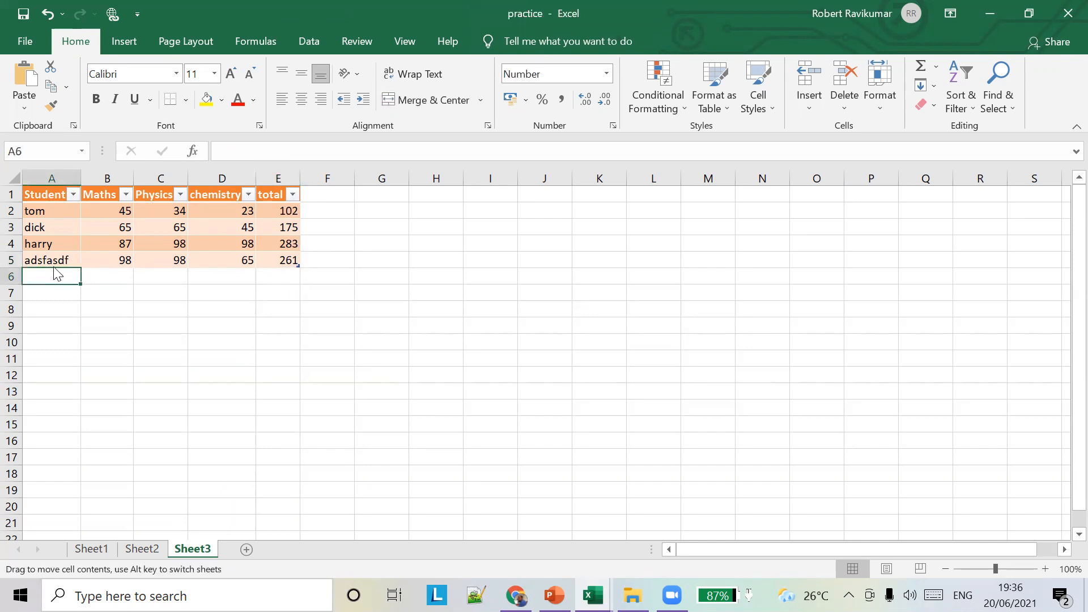
{"action": "left_click", "coordinate": [51, 261]}
{"action": "type", "text": "cruise"}
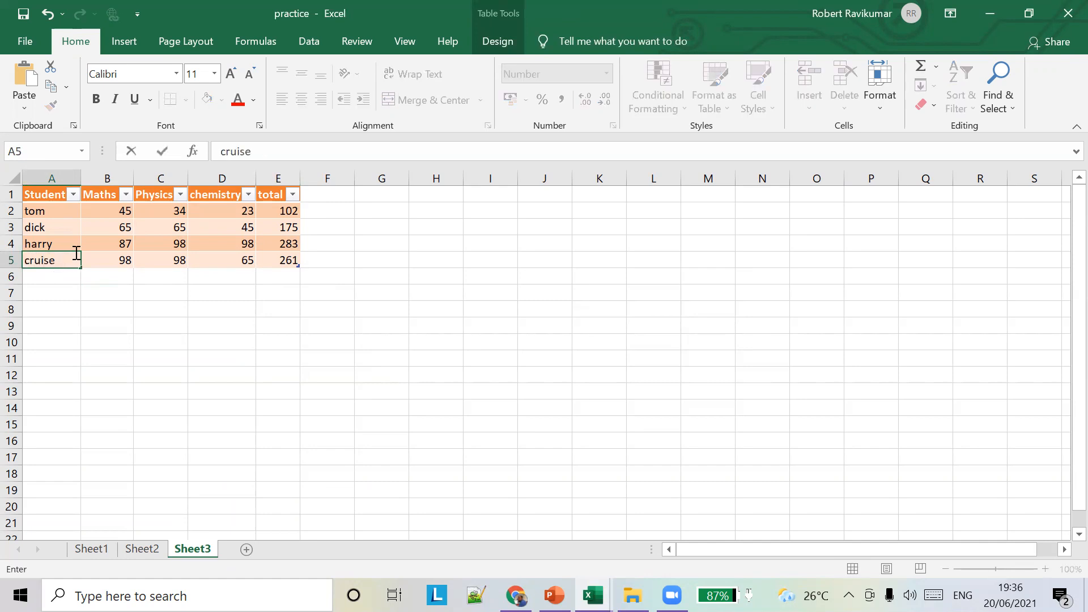
- Add a fifth student in row 6 with the student's name and marks 76 for maths, 89 for physics and 1 for chemistry
{"action": "left_click", "coordinate": [48, 277]}
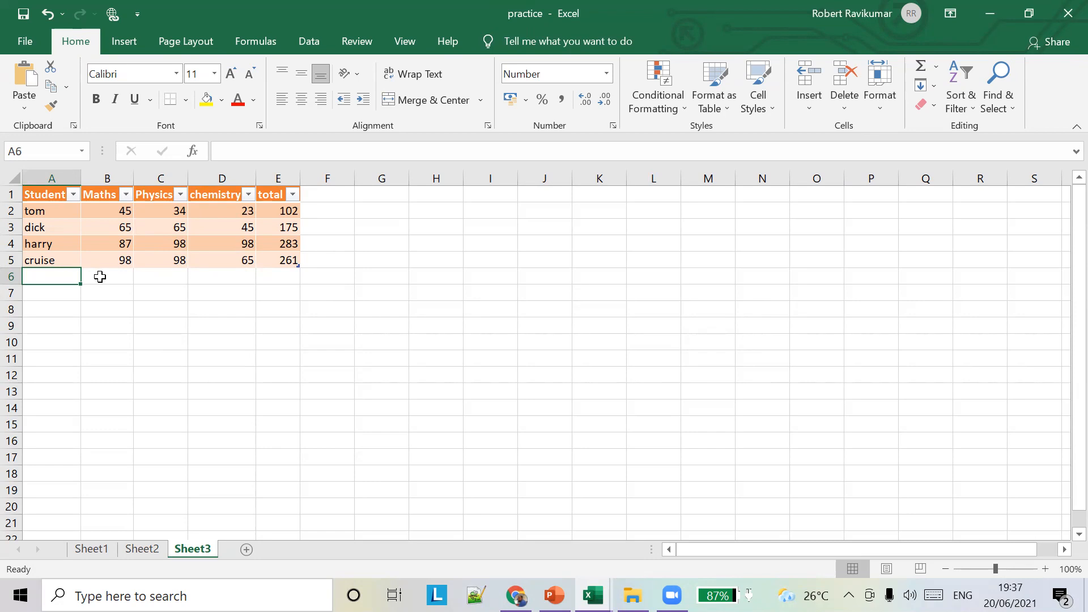
{"action": "type", "text": "anand"}
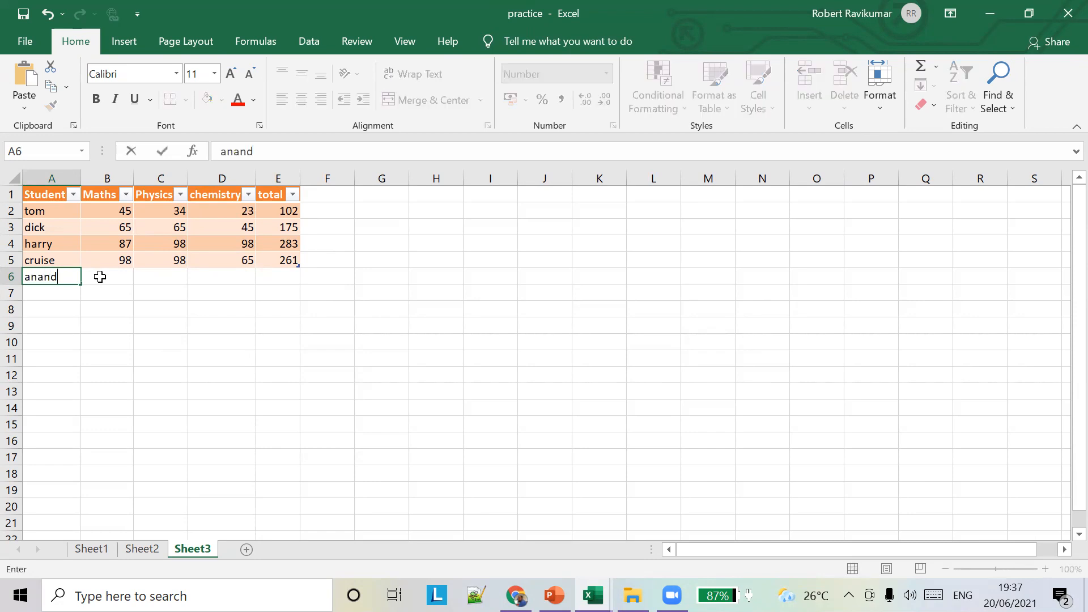
{"action": "key", "text": "Tab"}
{"action": "type", "text": "76"}
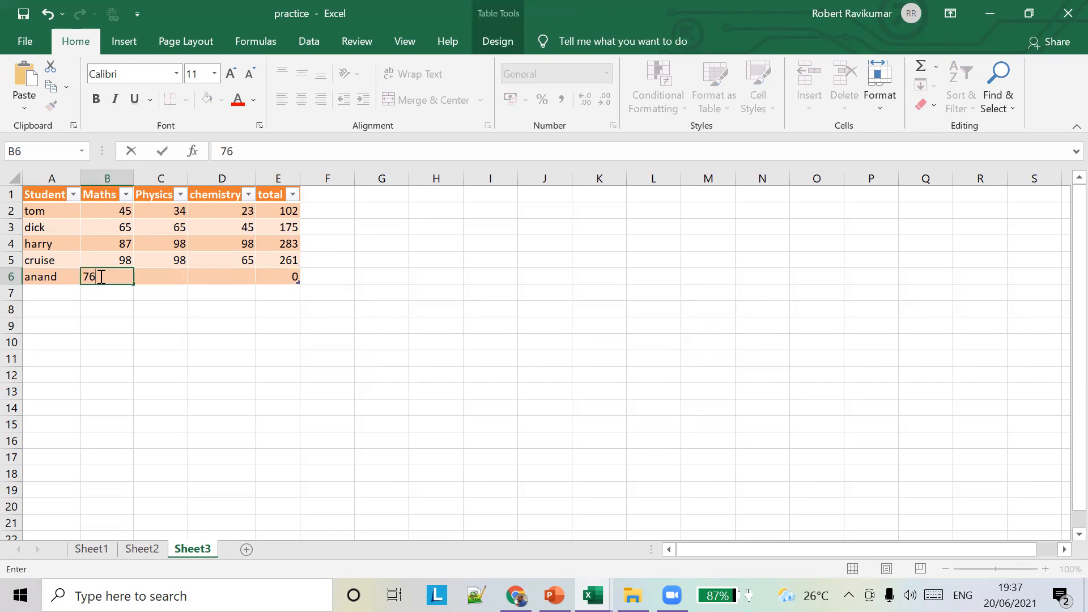
{"action": "key", "text": "Tab"}
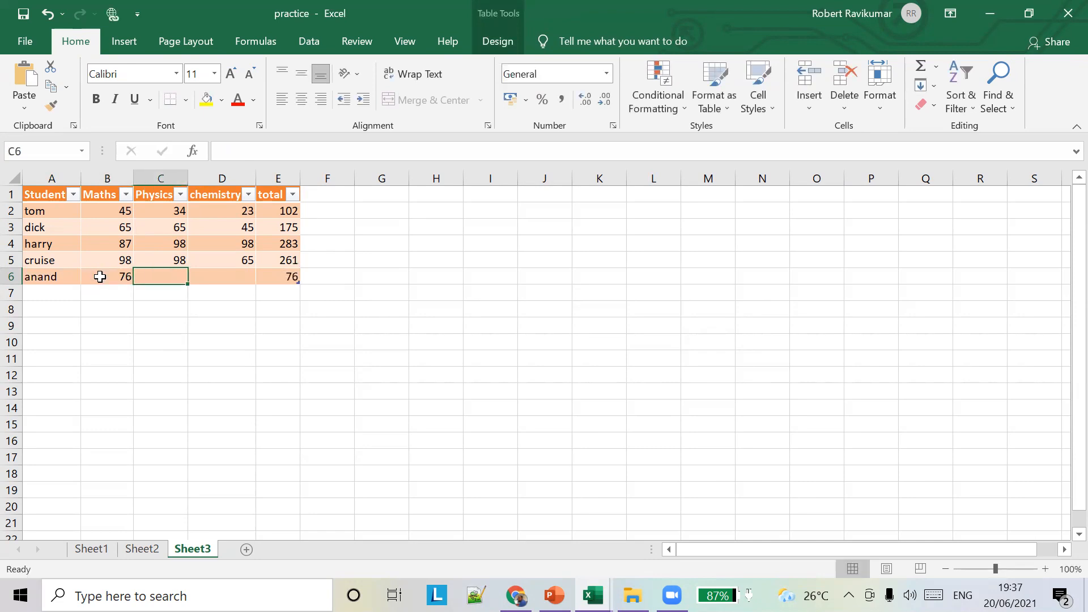
{"action": "type", "text": "89"}
{"action": "key", "text": "Tab"}
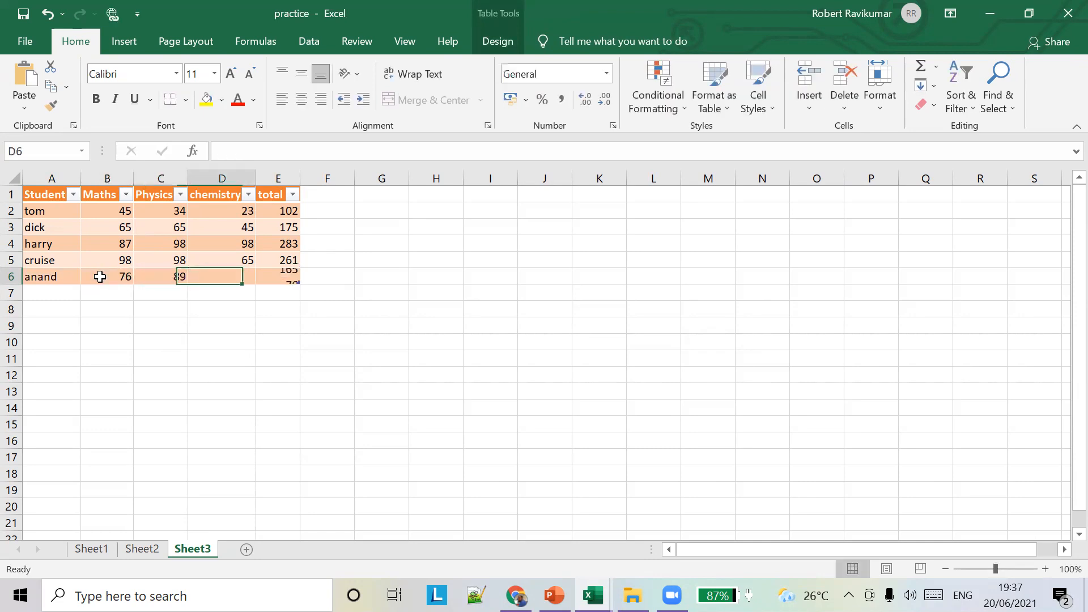
{"action": "type", "text": "1"}
{"action": "key", "text": "Tab"}
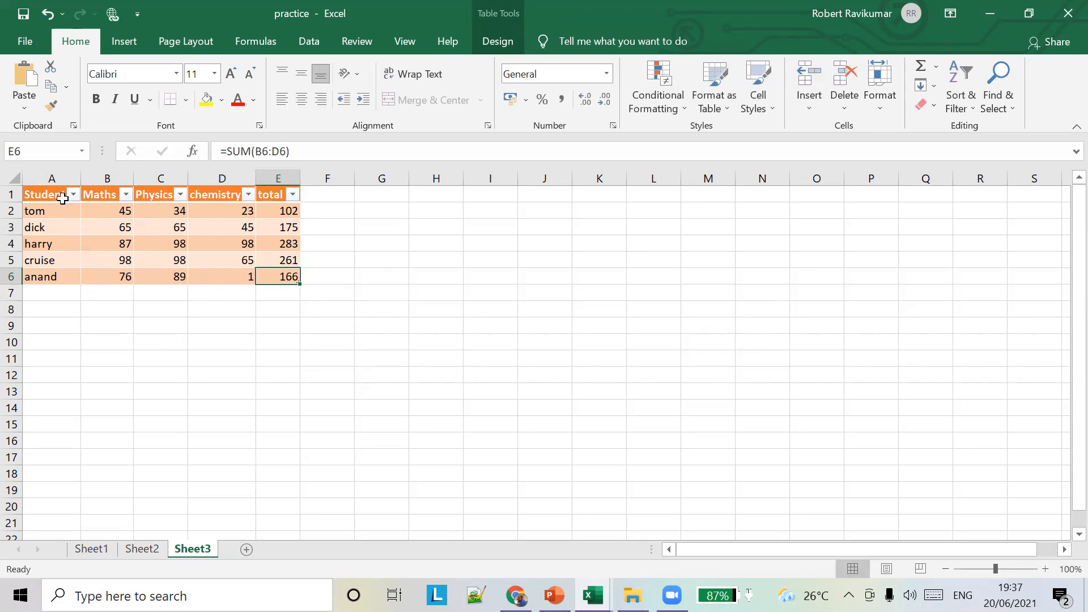
{"action": "left_click", "coordinate": [146, 230]}
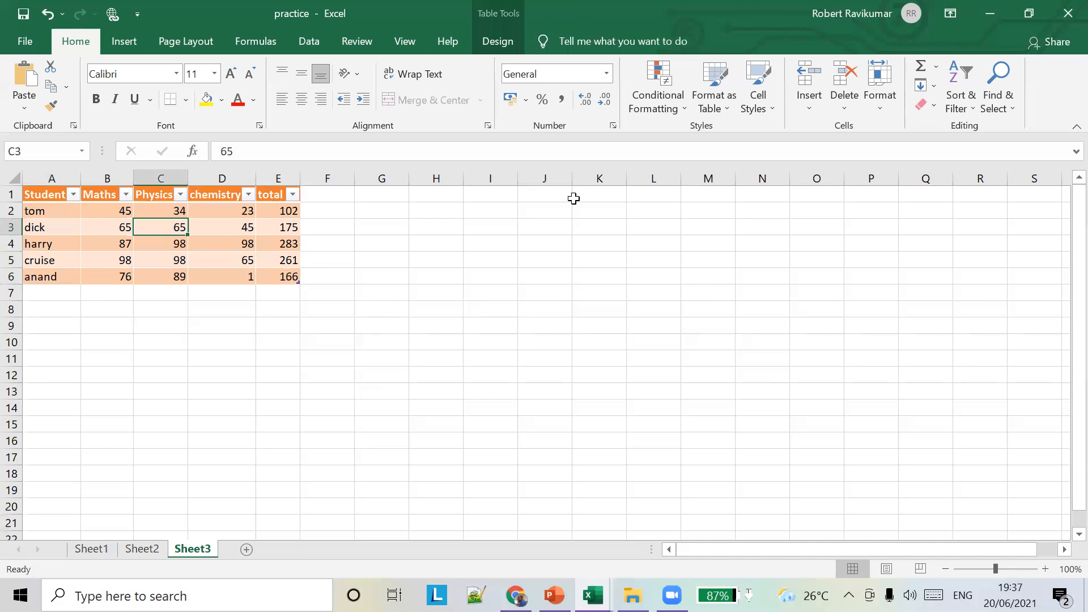
{"action": "left_click", "coordinate": [428, 325]}
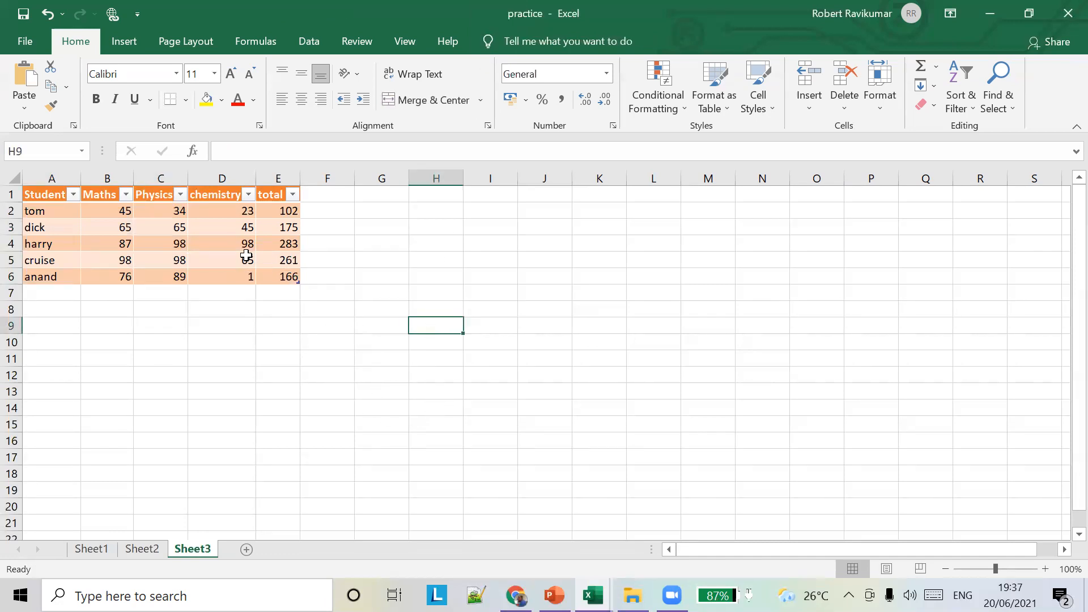
- Try to rename the marks table as "Mark SHeet"
{"action": "left_click", "coordinate": [225, 242]}
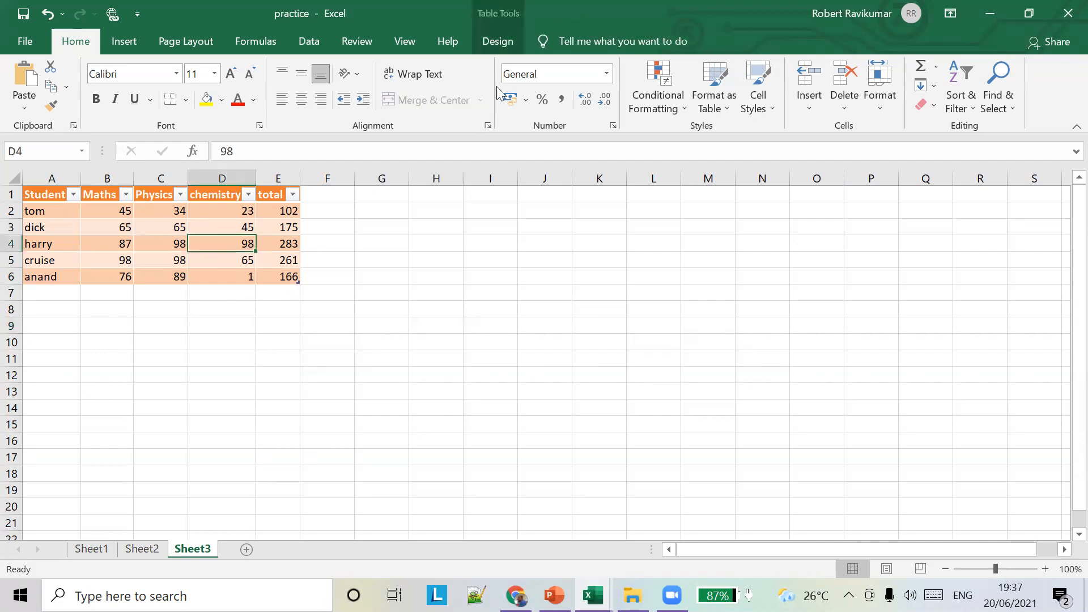
{"action": "left_click", "coordinate": [500, 41]}
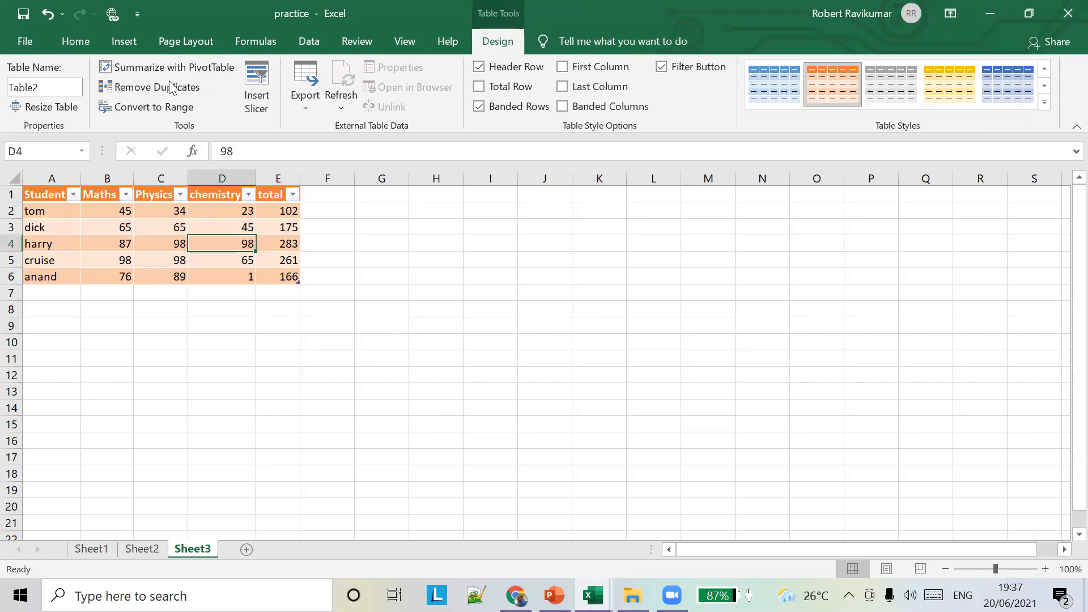
{"action": "left_click", "coordinate": [51, 86]}
{"action": "key", "text": "BackSpace"}
{"action": "key", "text": "BackSpace"}
{"action": "key", "text": "BackSpace"}
{"action": "key", "text": "BackSpace"}
{"action": "type", "text": "Marksghe"}
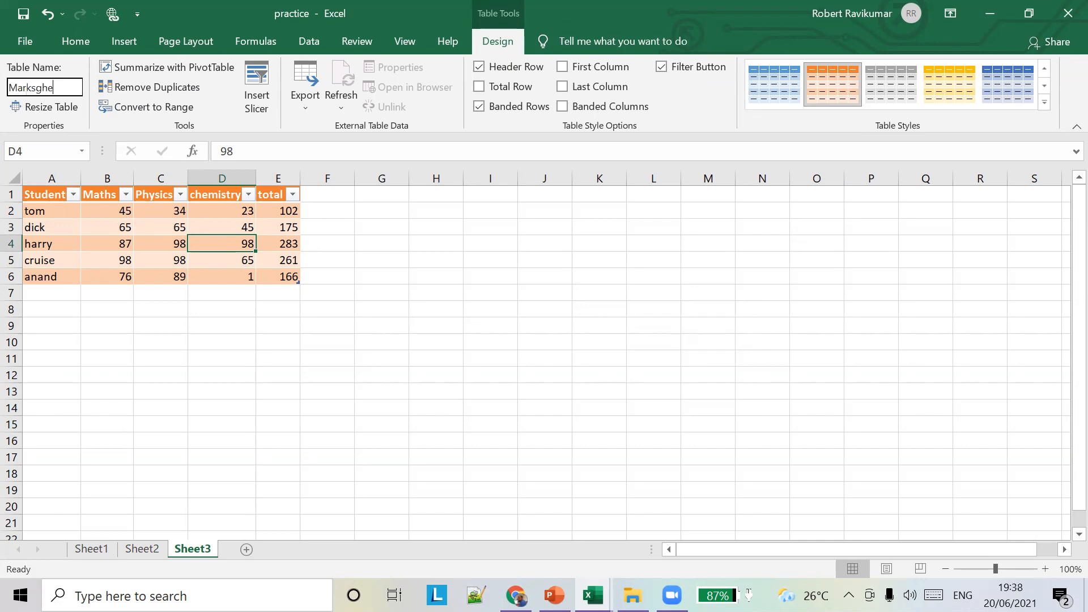
{"action": "key", "text": "BackSpace"}
{"action": "key", "text": "BackSpace"}
{"action": "key", "text": "BackSpace"}
{"action": "key", "text": "BackSpace"}
{"action": "type", "text": "SHeet"}
{"action": "key", "text": "Return"}
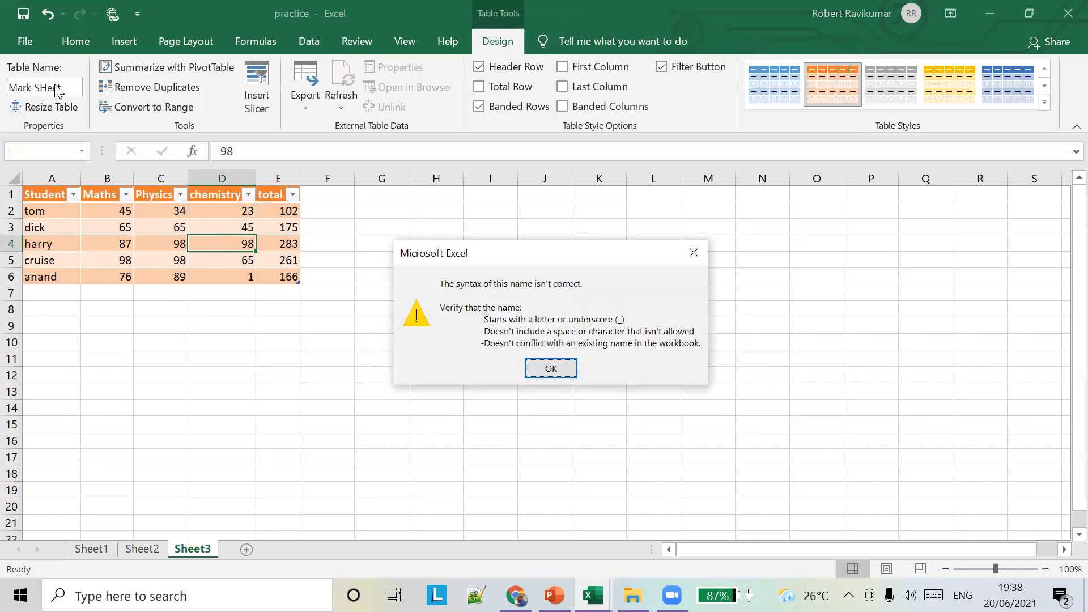
{"action": "key", "text": "Return"}
- Rename the student marks table as "Marks"
{"action": "left_click", "coordinate": [55, 84]}
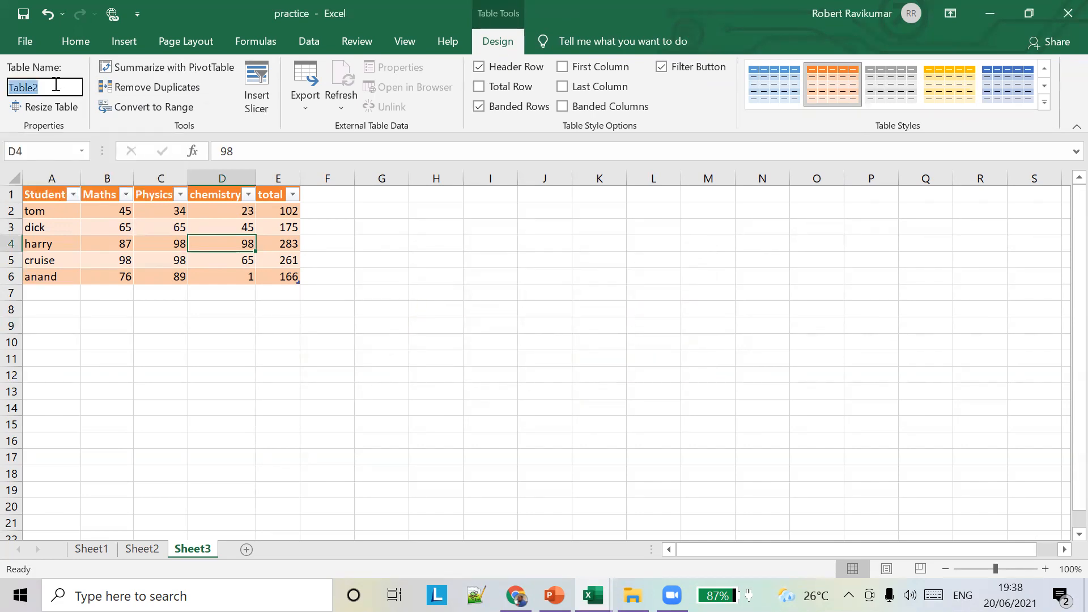
{"action": "type", "text": "Marks"}
{"action": "key", "text": "Return"}
{"action": "left_click", "coordinate": [362, 249]}
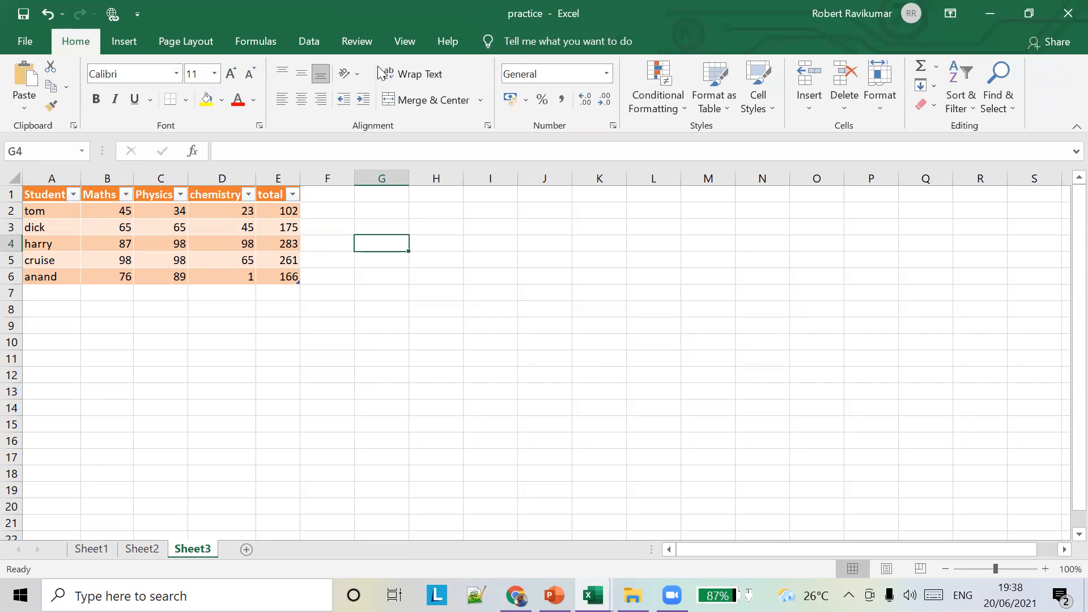
- Add a total row to the marks table and widen column E
{"action": "left_click", "coordinate": [271, 244]}
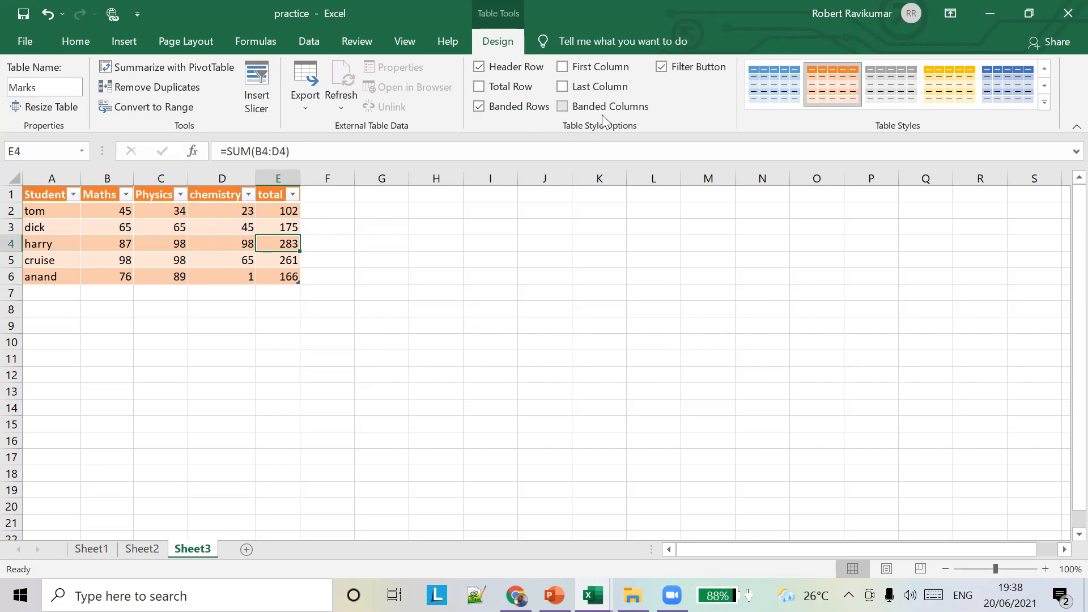
{"action": "left_click", "coordinate": [480, 87]}
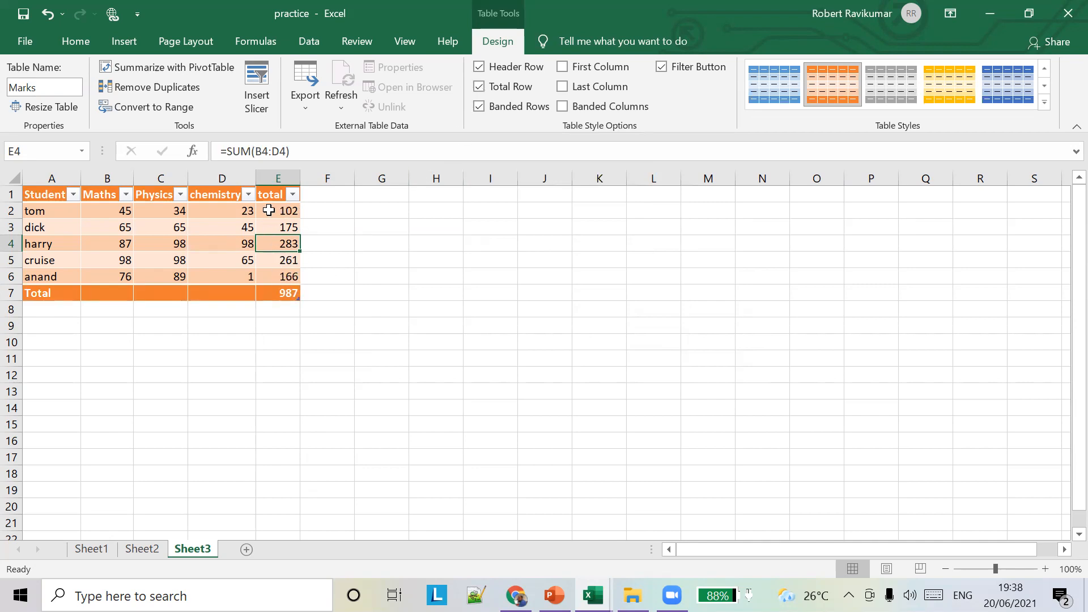
{"action": "left_click", "coordinate": [239, 294]}
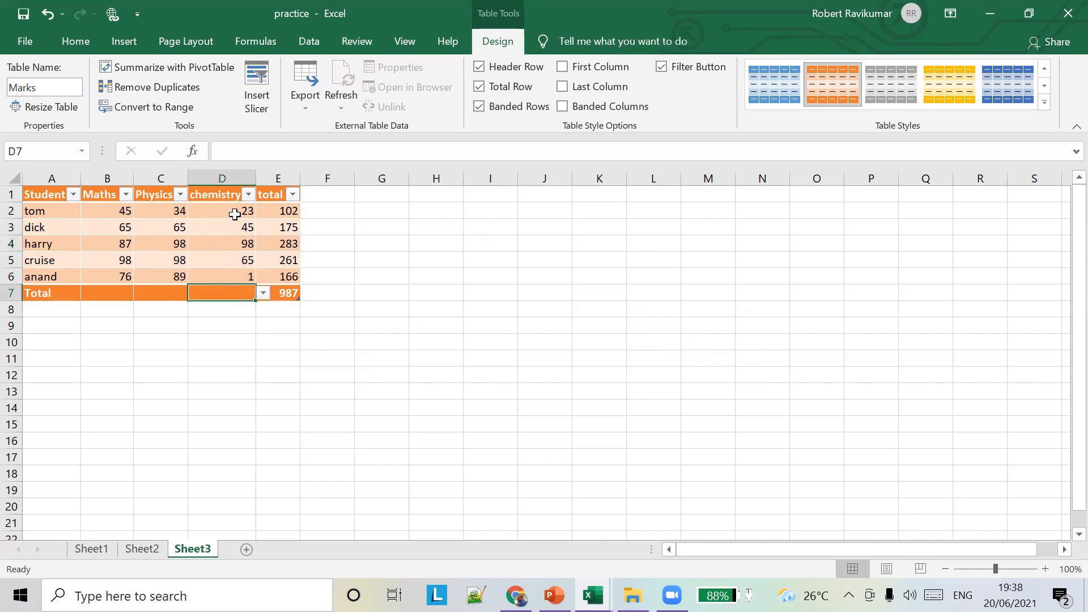
{"action": "right_click", "coordinate": [238, 293]}
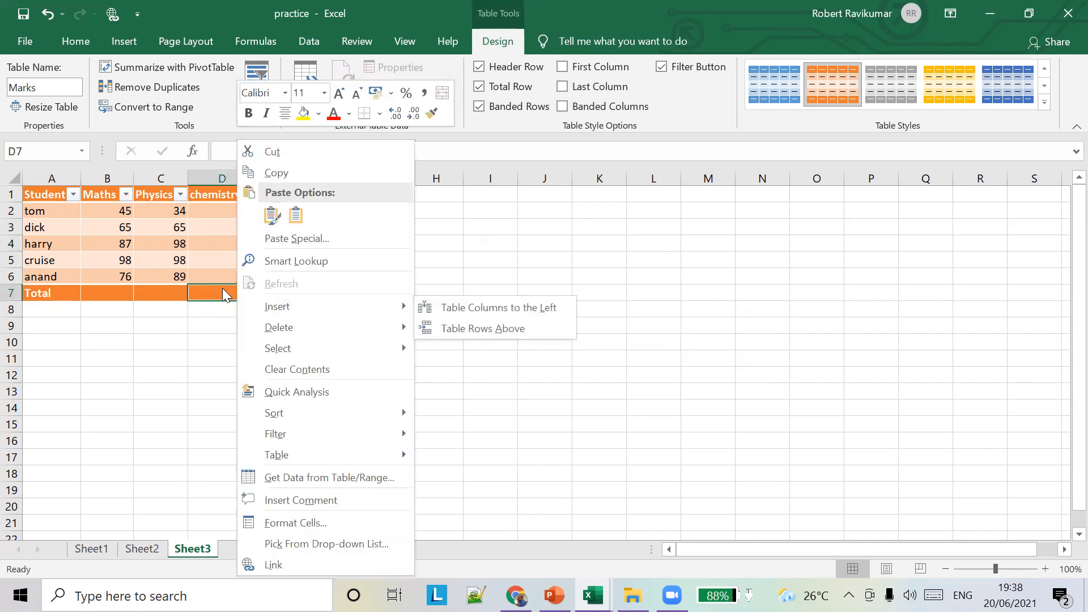
{"action": "key", "text": "Escape"}
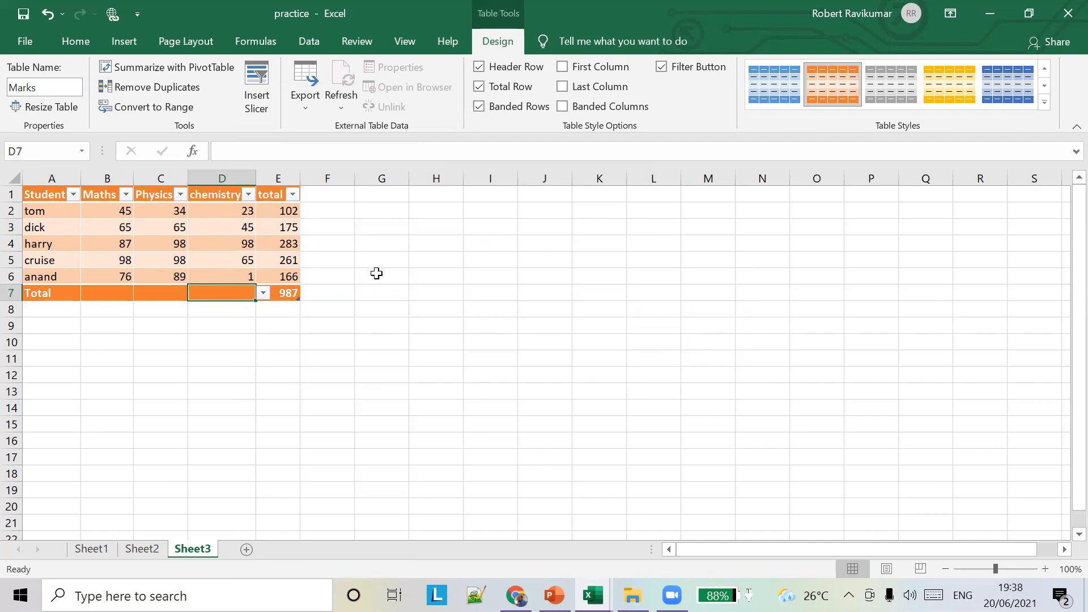
{"action": "left_click", "coordinate": [361, 296]}
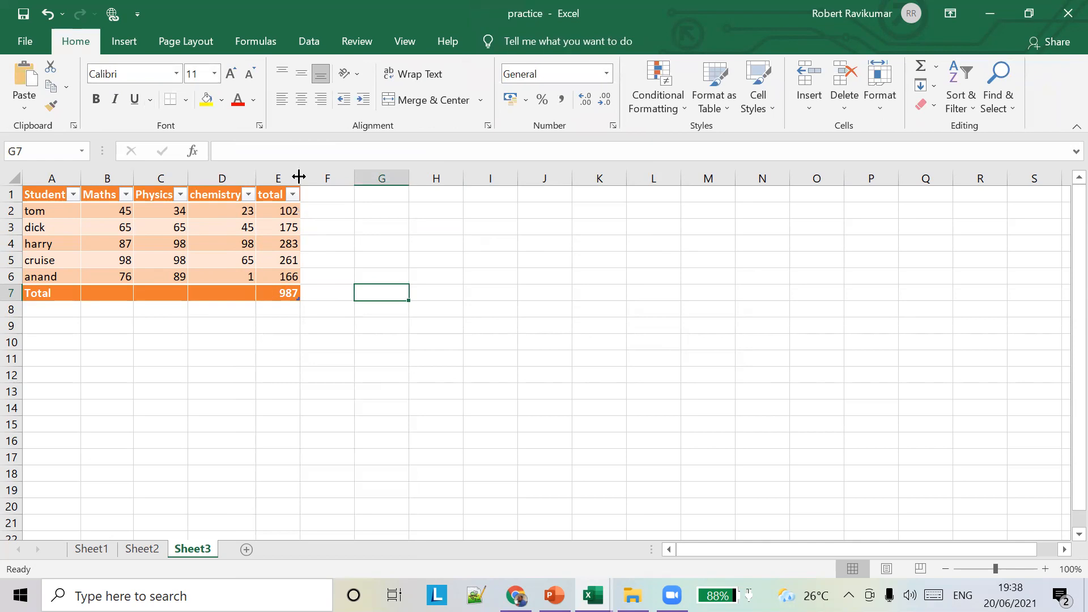
{"action": "left_click_drag", "start_coordinate": [300, 177], "coordinate": [331, 170]}
- Sum the chemistry marks in total row cell D7 with the formula =SUM([chemistry])
{"action": "left_click", "coordinate": [233, 293]}
{"action": "left_click_drag", "start_coordinate": [234, 210], "coordinate": [229, 281]}
{"action": "left_click", "coordinate": [230, 293]}
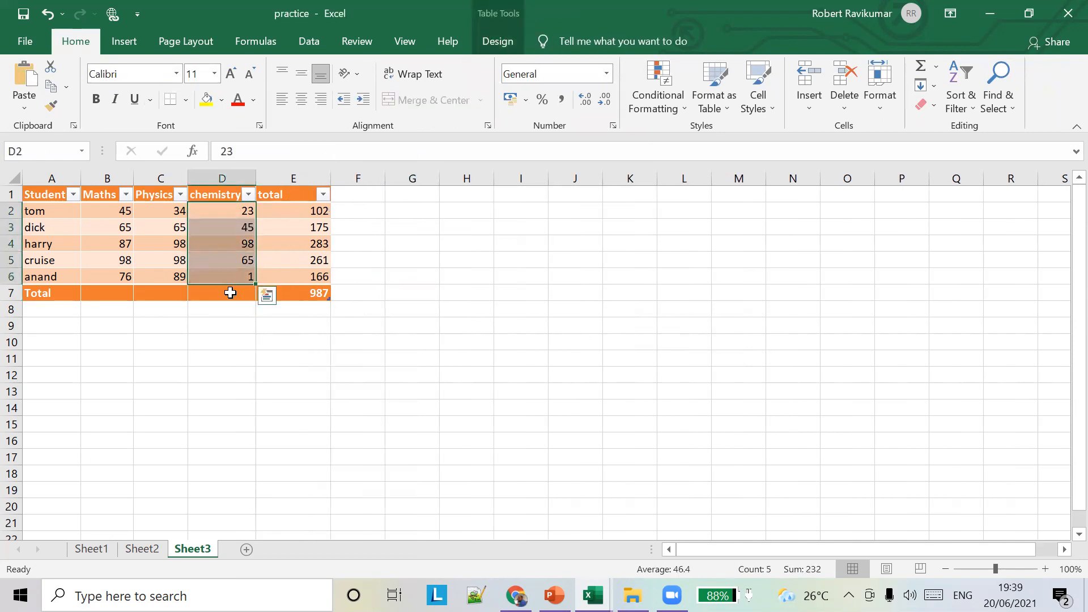
{"action": "type", "text": "=SUM("}
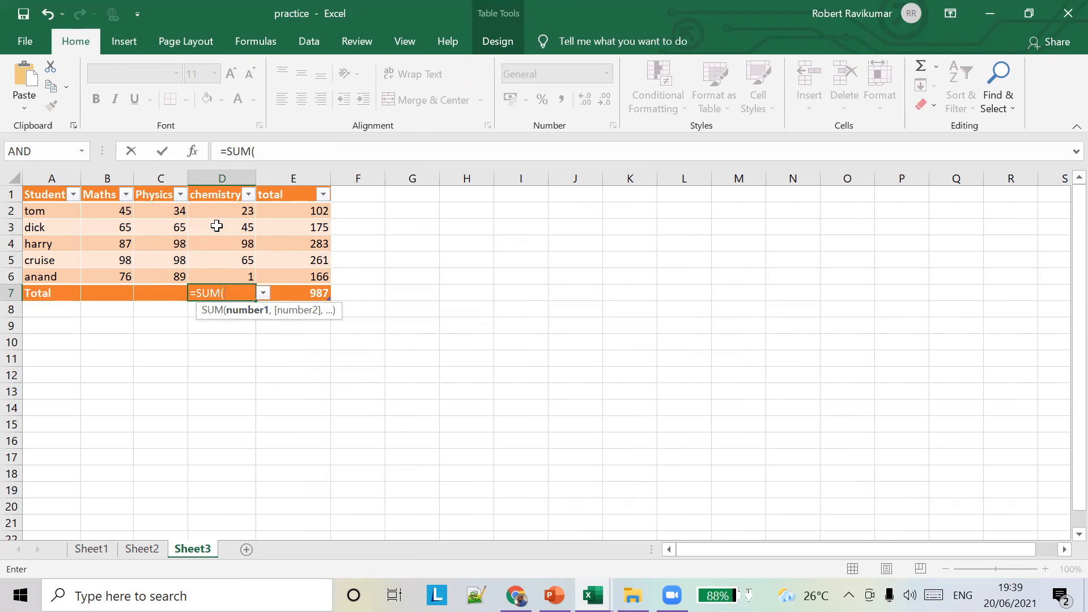
{"action": "left_click_drag", "start_coordinate": [222, 212], "coordinate": [233, 274]}
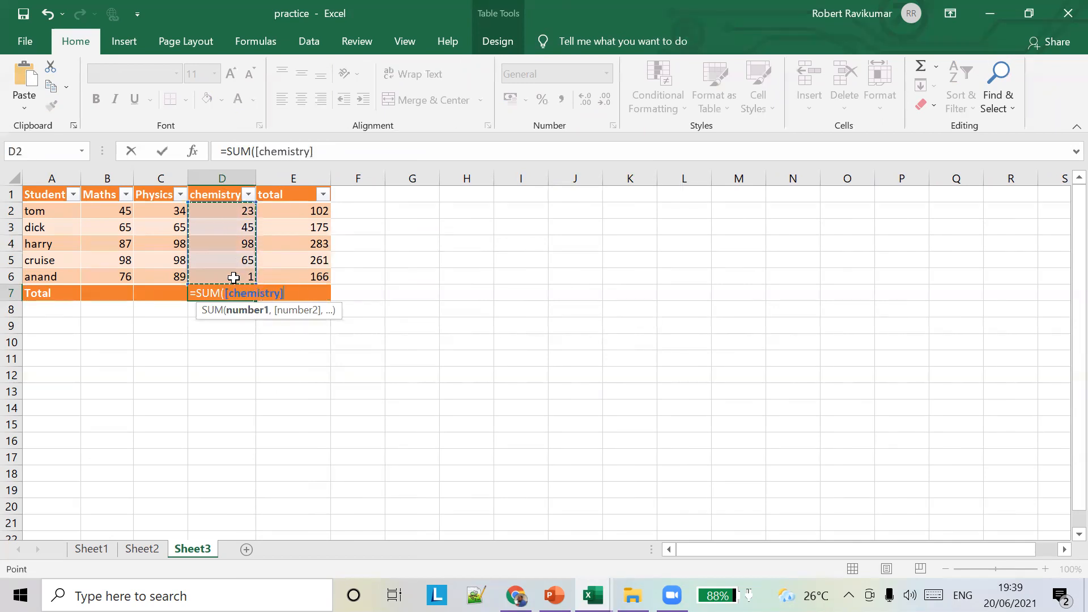
{"action": "left_click", "coordinate": [496, 308]}
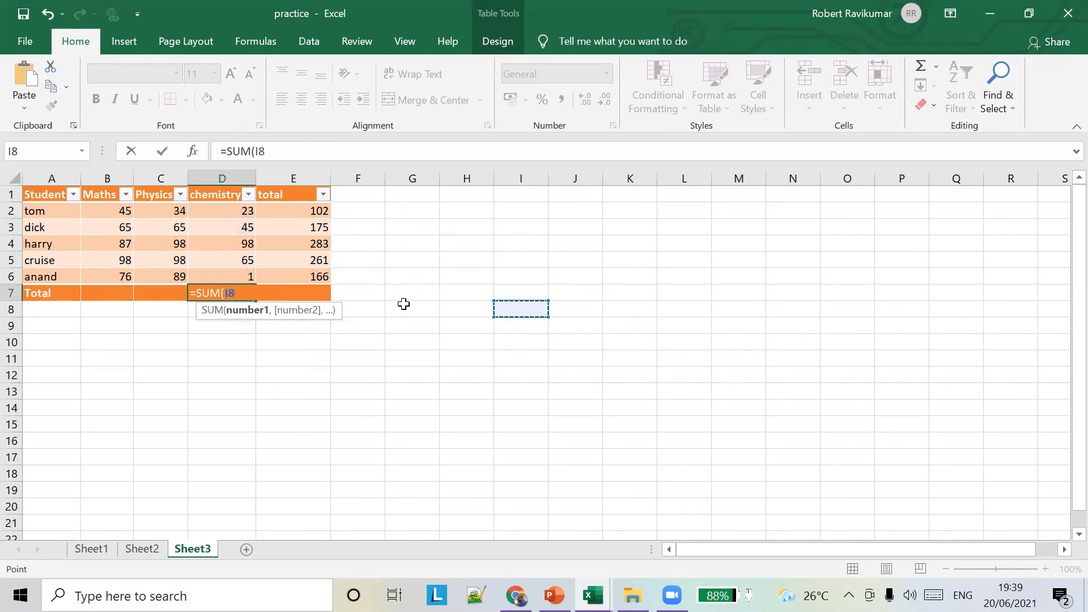
{"action": "type", "text": ")"}
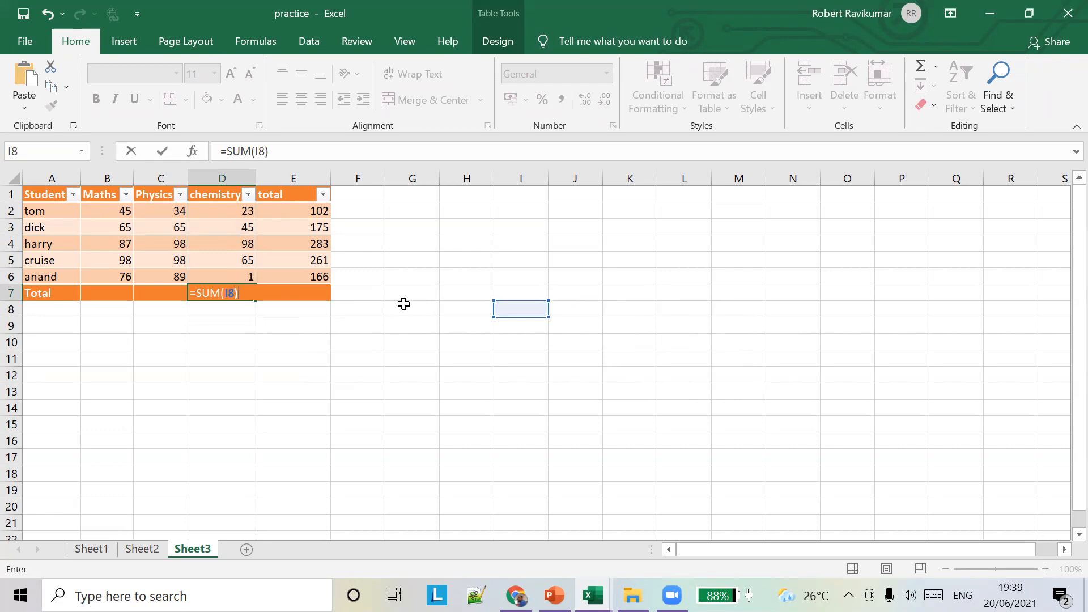
{"action": "key", "text": "ctrl+z"}
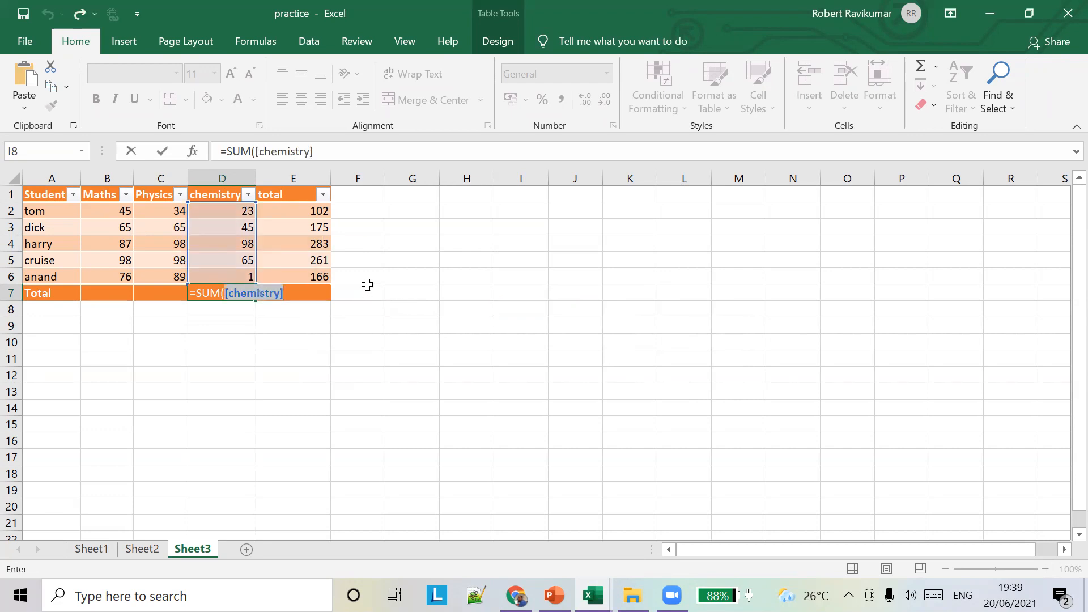
{"action": "key", "text": "Return"}
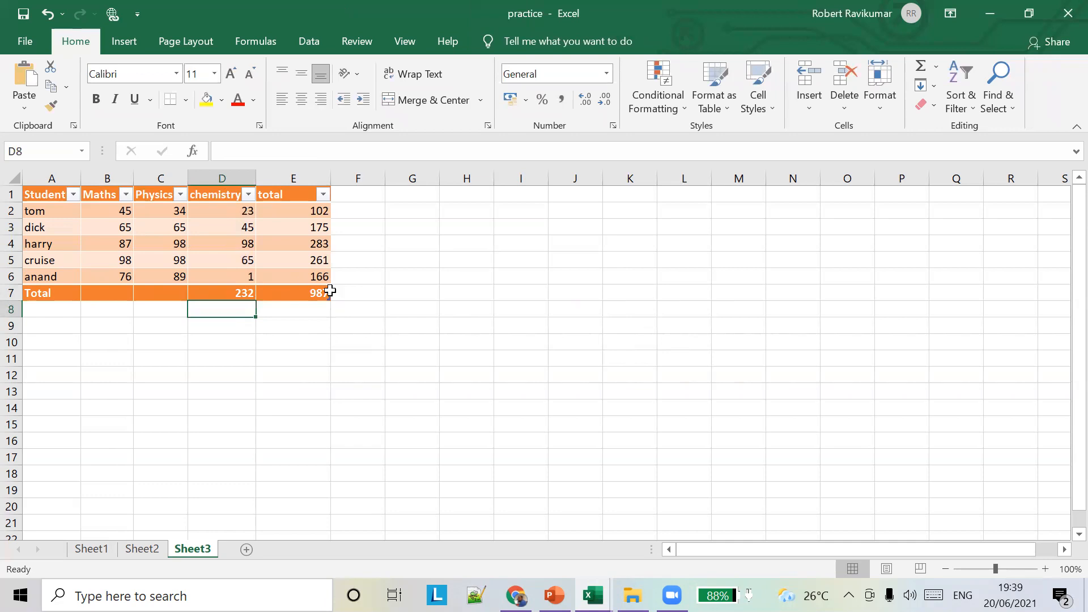
- Fill the chemistry sum formula from D7 across the Physics and Maths cells of the total row and check the copied formulas
{"action": "left_click", "coordinate": [162, 296]}
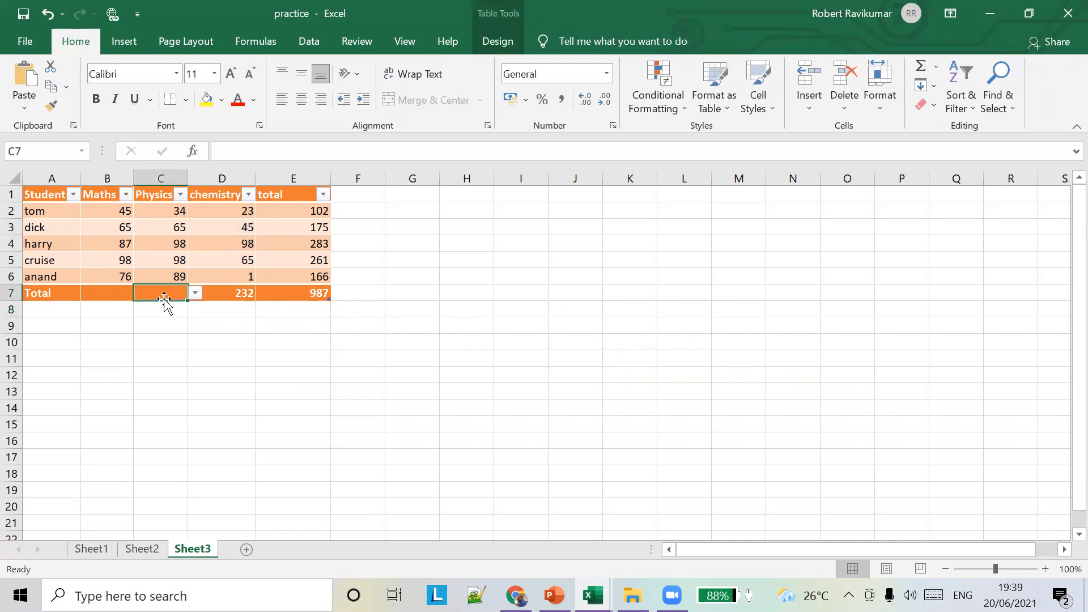
{"action": "left_click", "coordinate": [232, 298]}
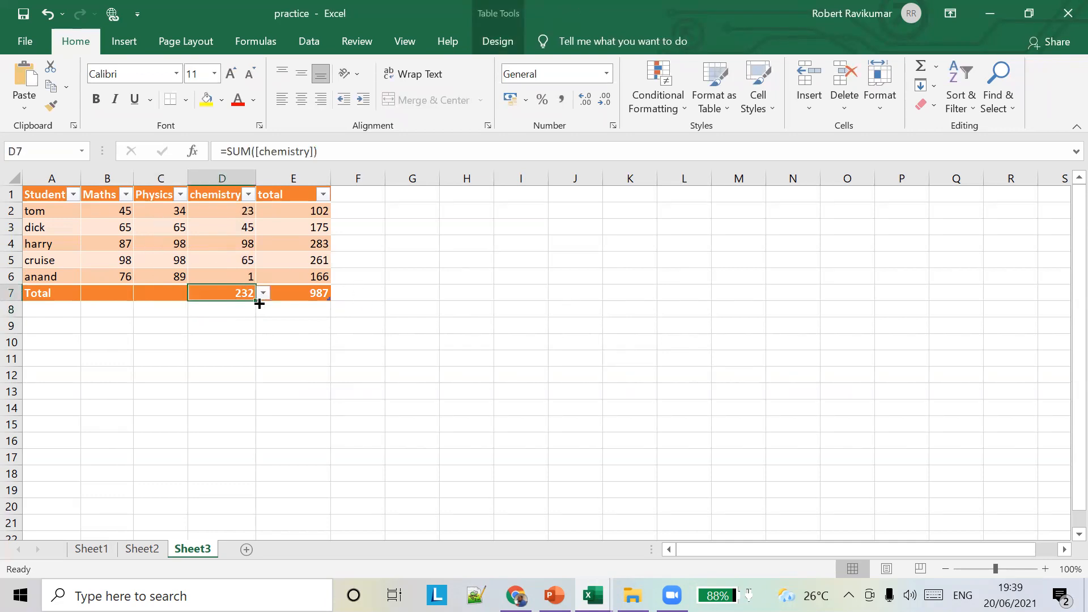
{"action": "left_click_drag", "start_coordinate": [257, 303], "coordinate": [97, 291]}
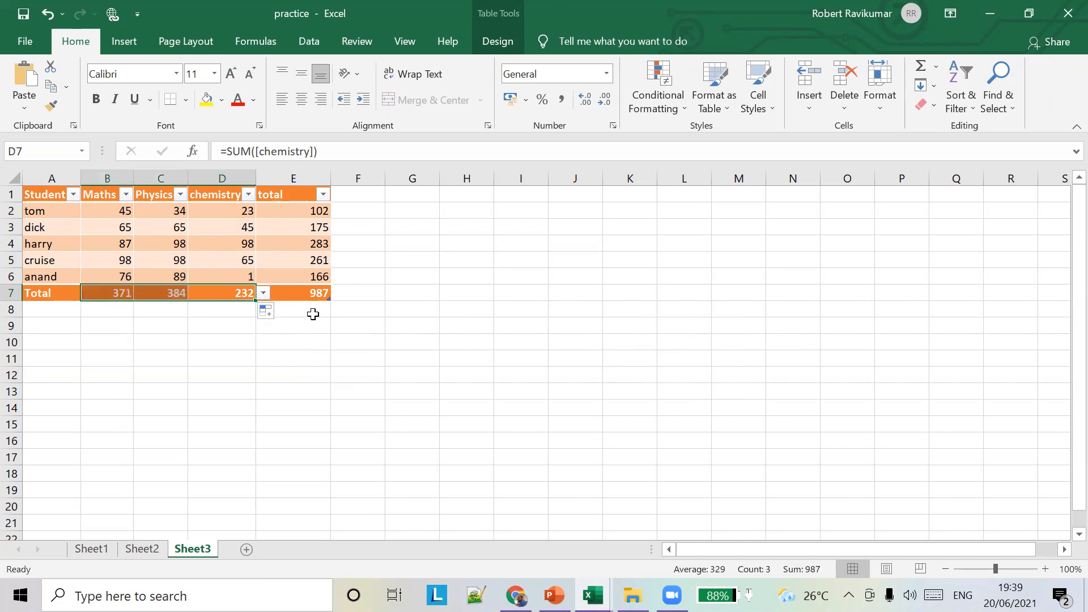
{"action": "left_click", "coordinate": [480, 276]}
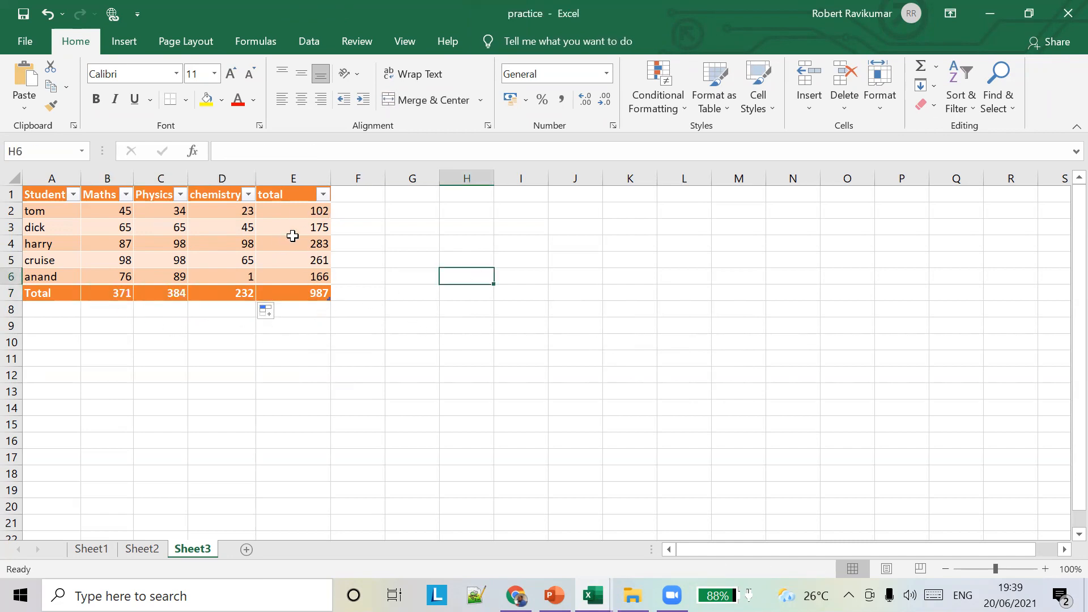
{"action": "left_click", "coordinate": [243, 294]}
{"action": "left_click", "coordinate": [158, 294]}
{"action": "left_click", "coordinate": [117, 299]}
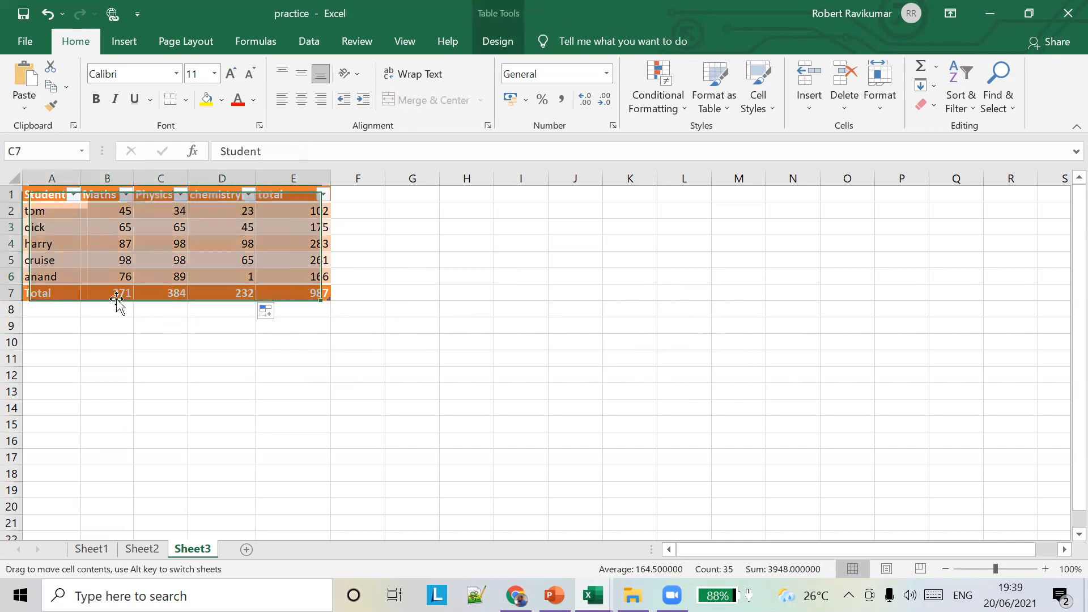
{"action": "left_click", "coordinate": [116, 293]}
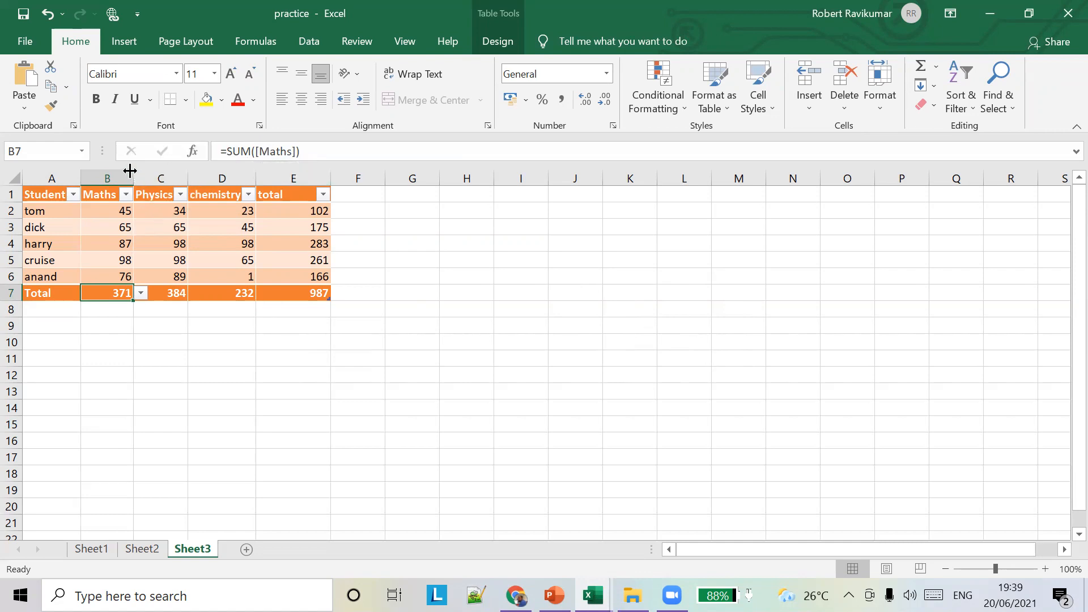
- Insert a row at row 5 and enter a student's name with marks 43 for maths, 4 for physics and 65 for chemistry
{"action": "right_click", "coordinate": [10, 261]}
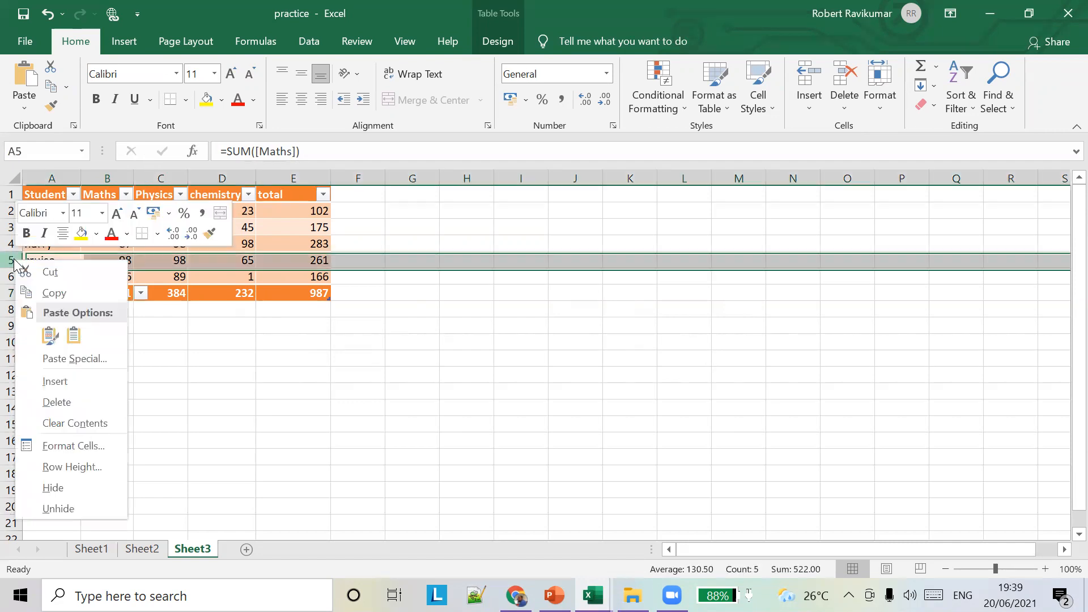
{"action": "left_click", "coordinate": [66, 382]}
{"action": "left_click", "coordinate": [56, 258]}
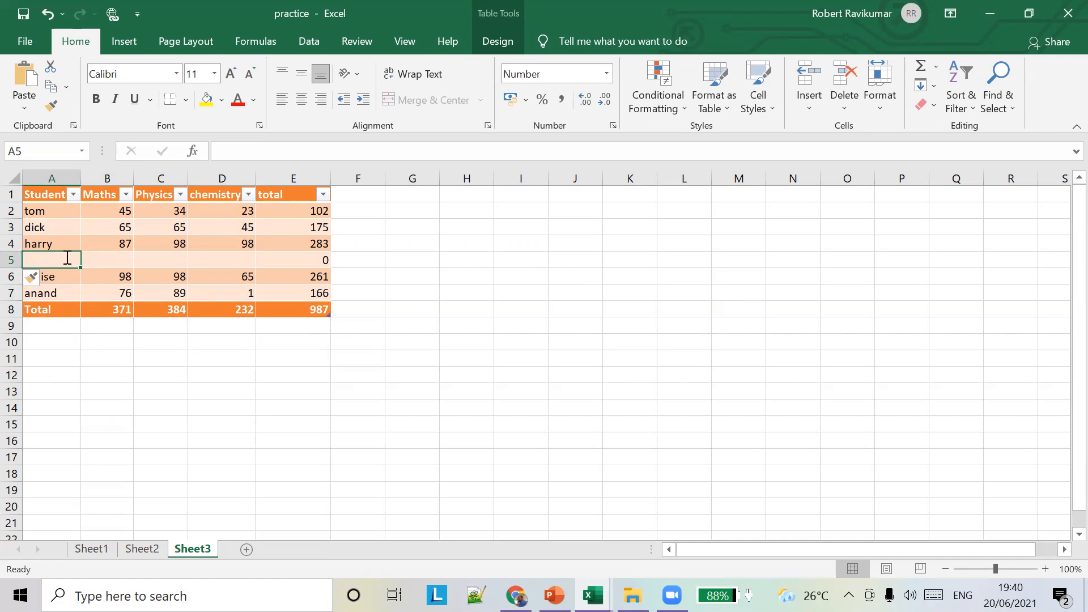
{"action": "type", "text": "sed"}
{"action": "left_click", "coordinate": [120, 263]}
{"action": "type", "text": "43"}
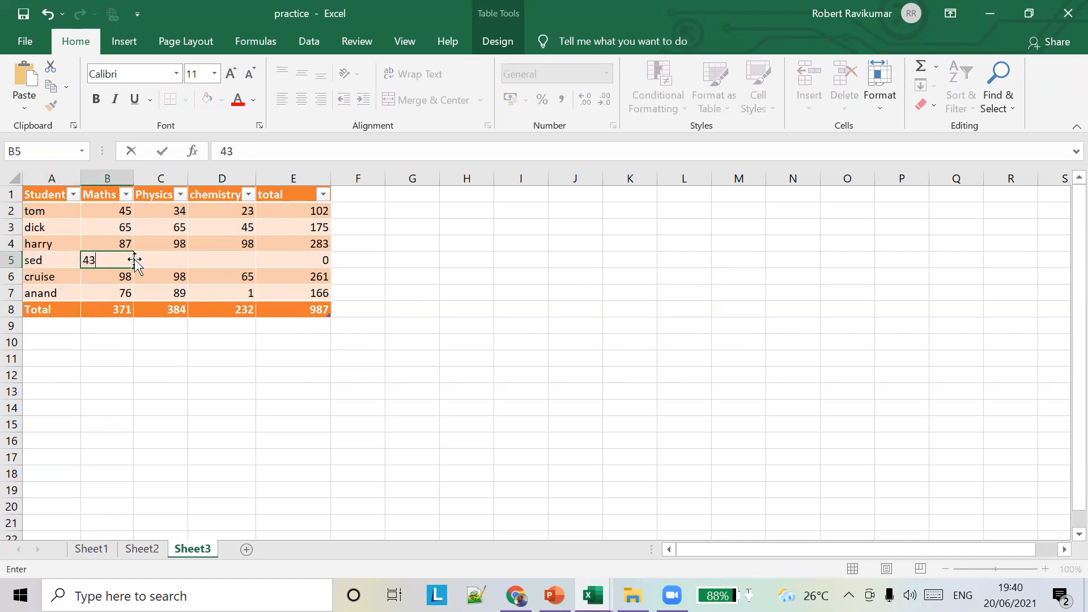
{"action": "left_click", "coordinate": [165, 258]}
{"action": "type", "text": "4"}
{"action": "left_click", "coordinate": [236, 259]}
{"action": "type", "text": "65"}
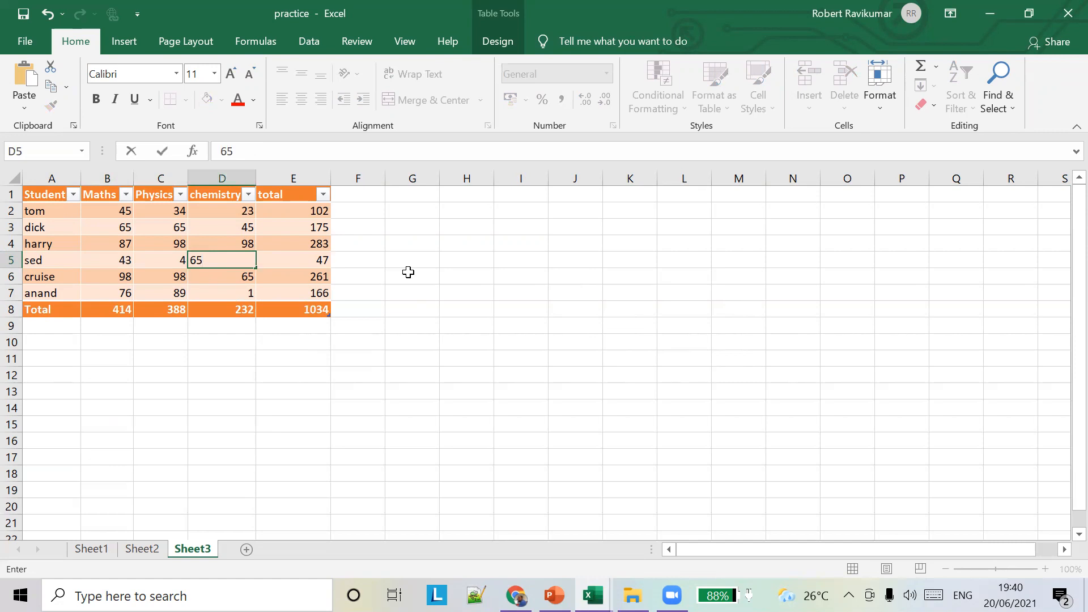
{"action": "key", "text": "Tab"}
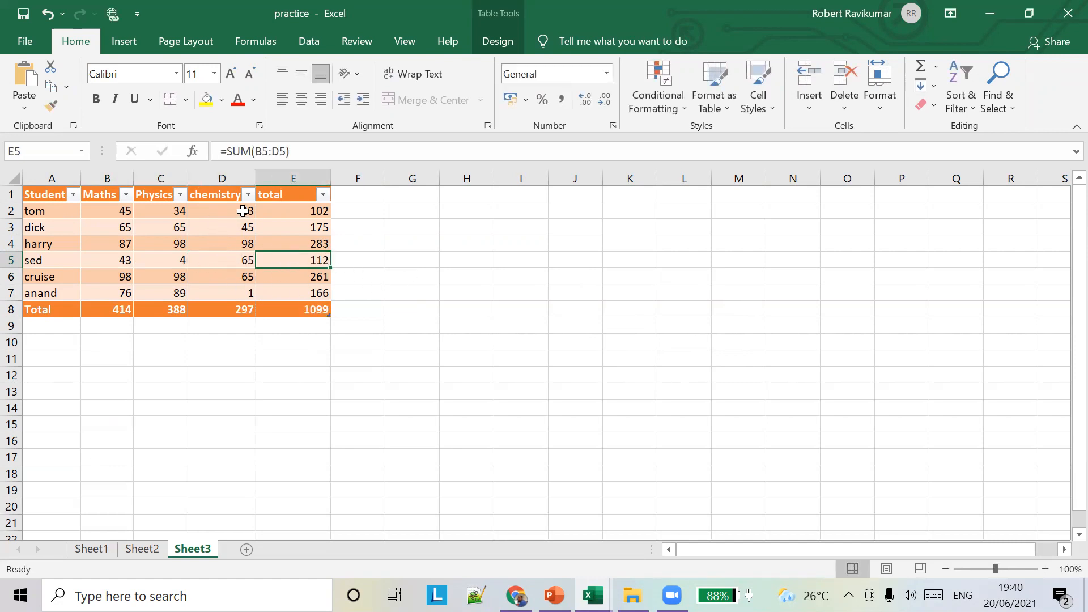
- Compare the column-name formulas in the total row with the cell-range formula in the total column
{"action": "left_click", "coordinate": [243, 259]}
{"action": "left_click", "coordinate": [242, 244]}
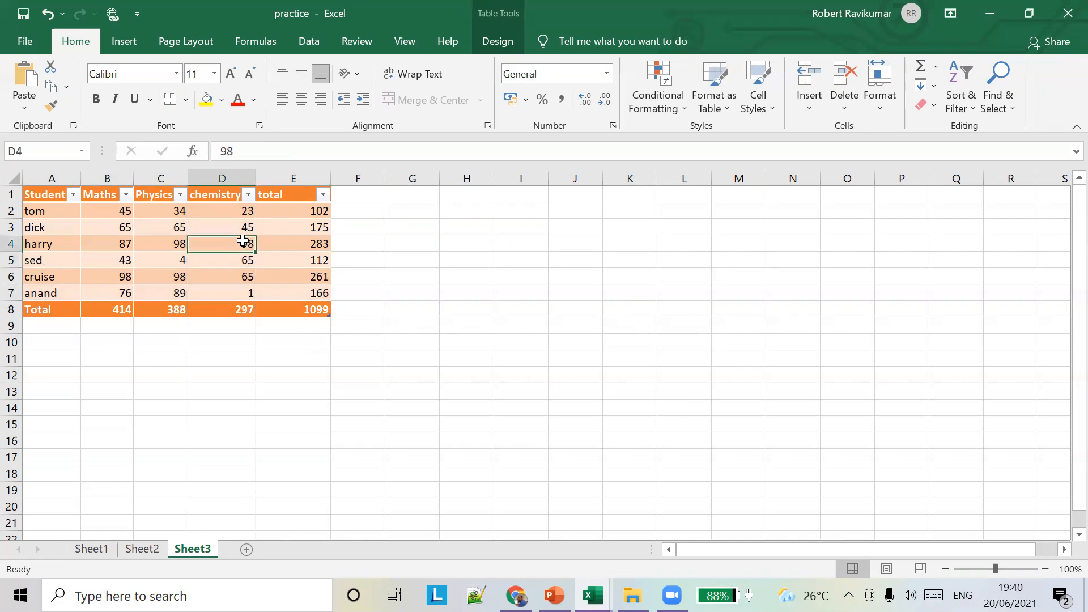
{"action": "left_click", "coordinate": [241, 310]}
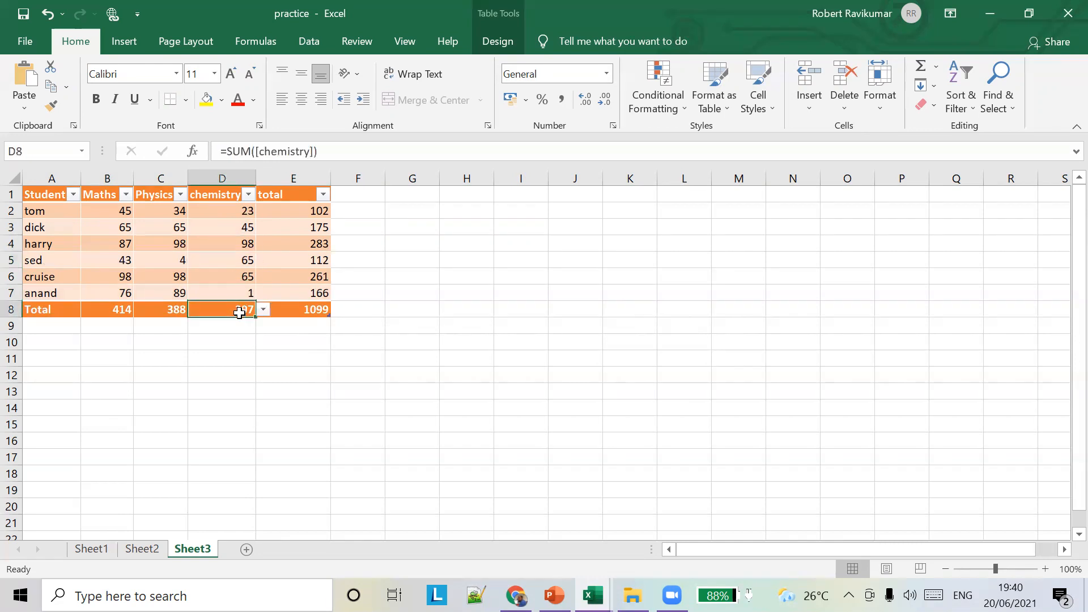
{"action": "left_click", "coordinate": [166, 314]}
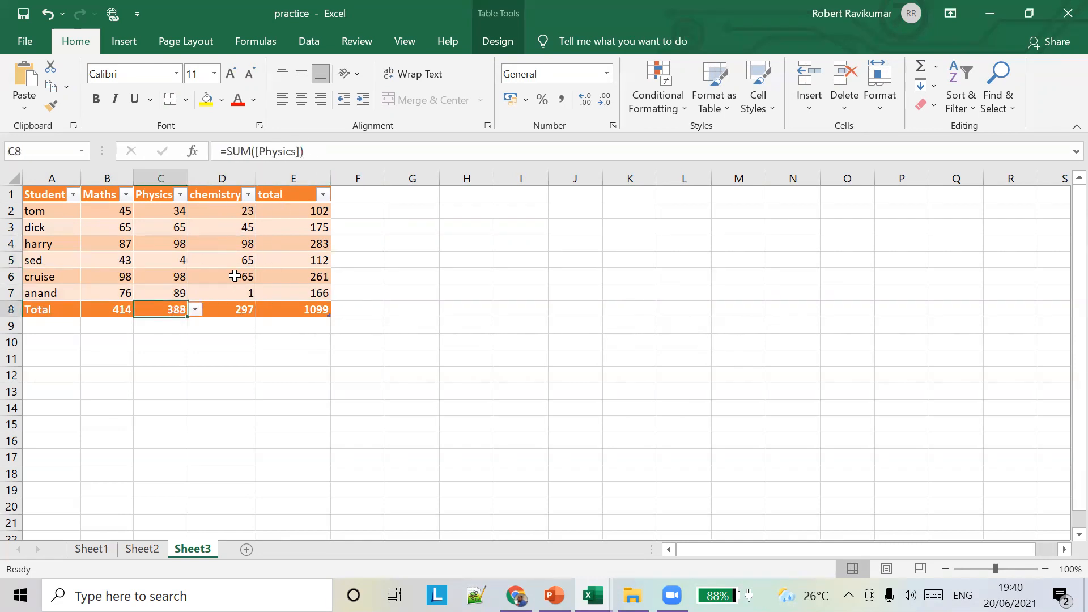
{"action": "left_click", "coordinate": [308, 243]}
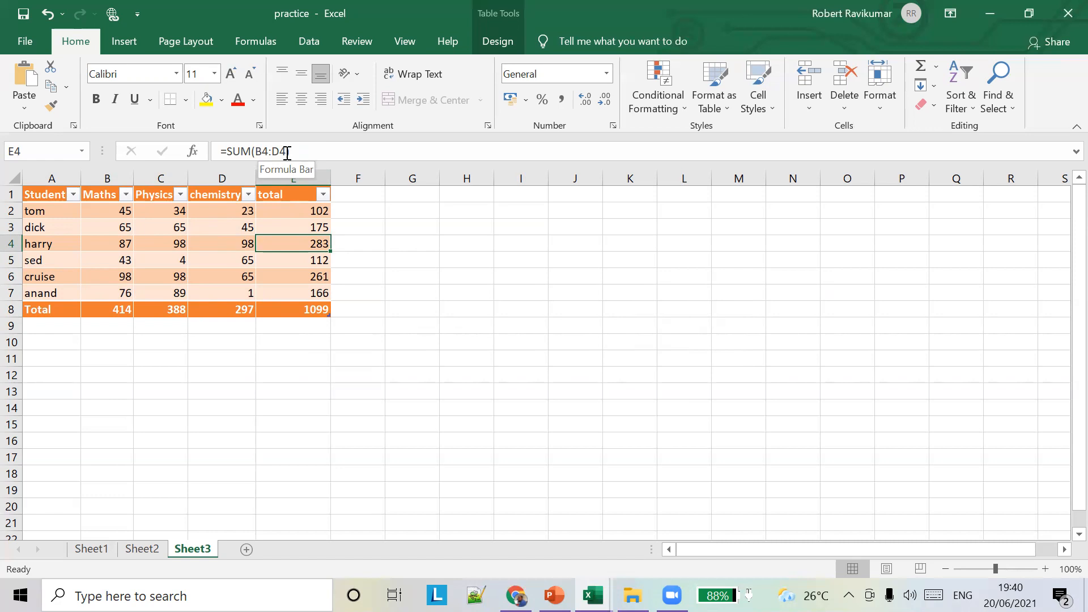
{"action": "left_click", "coordinate": [239, 310]}
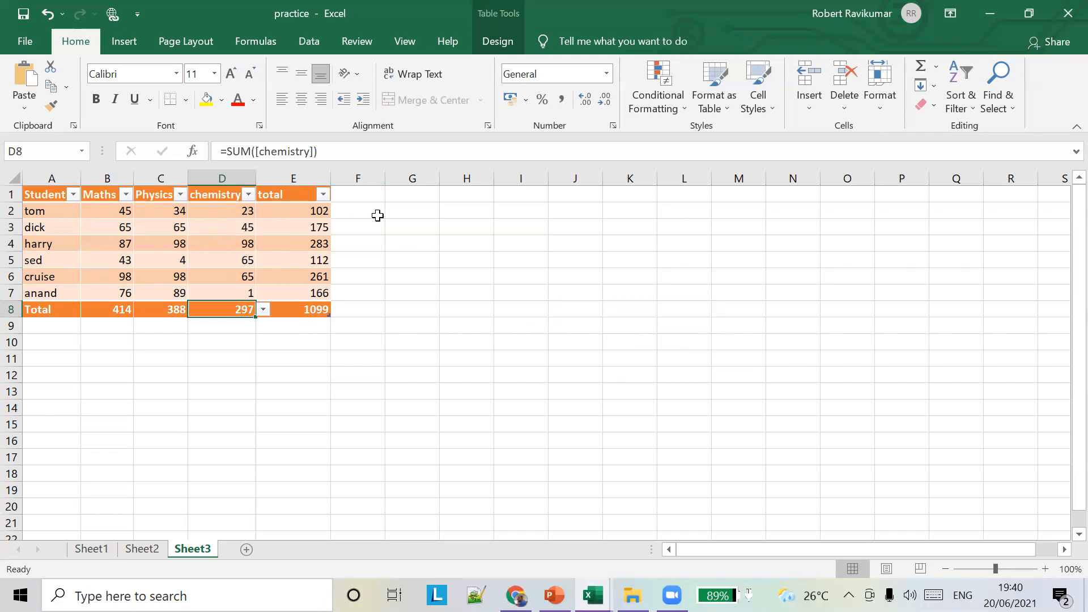
{"action": "left_click", "coordinate": [105, 237]}
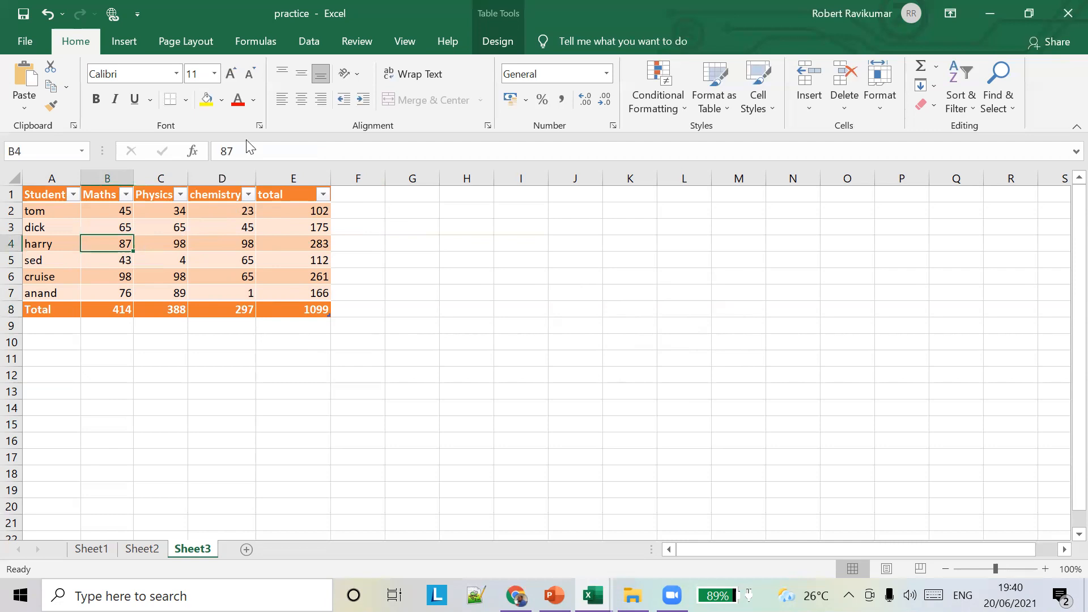
- Turn on First Column emphasis for the marks table
{"action": "left_click", "coordinate": [238, 243]}
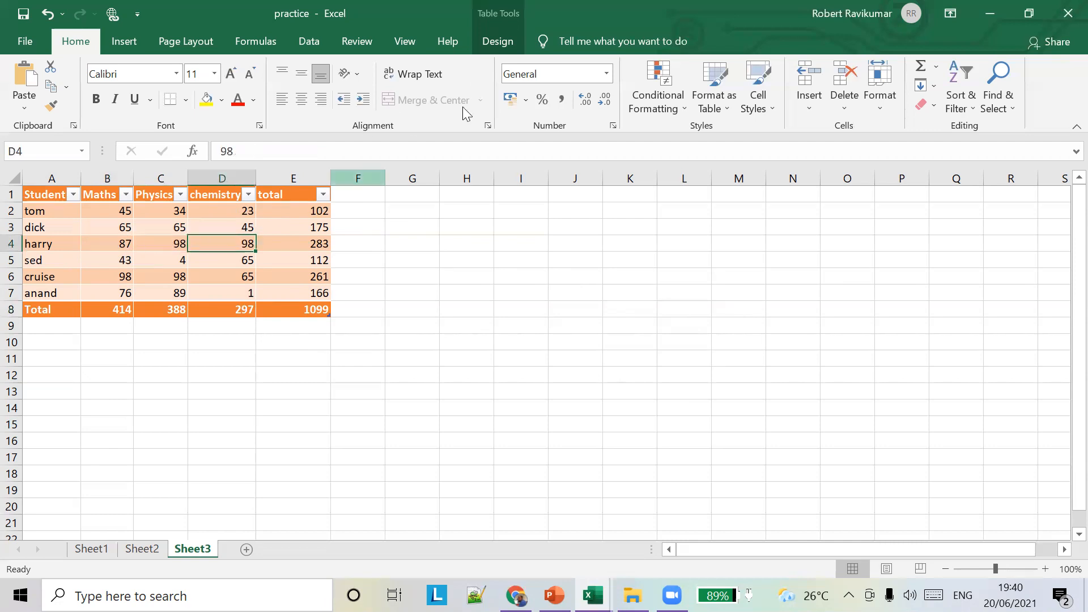
{"action": "left_click", "coordinate": [516, 39]}
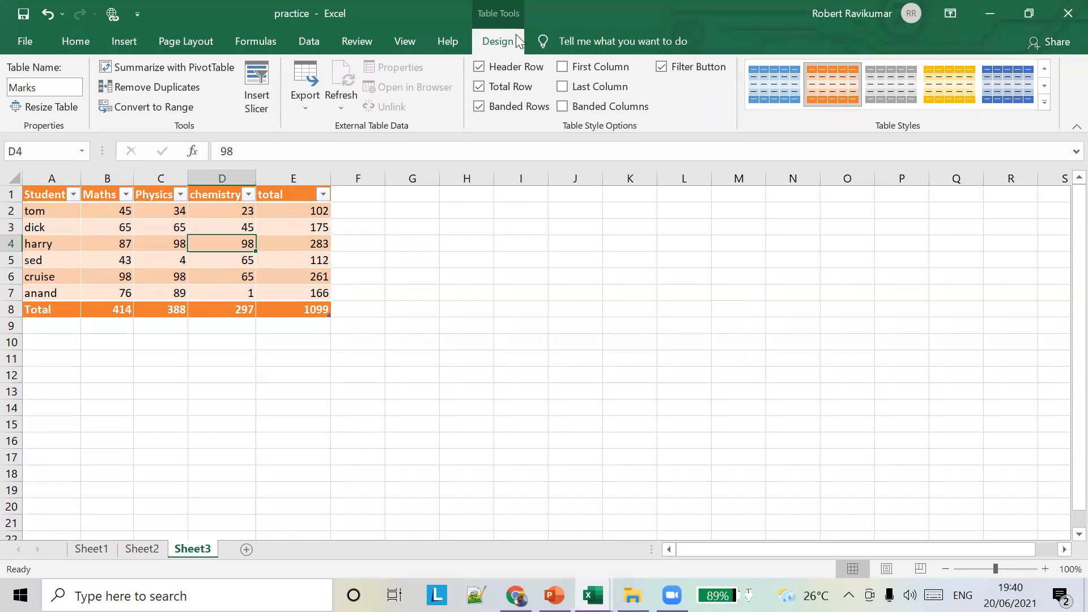
{"action": "left_click", "coordinate": [565, 72]}
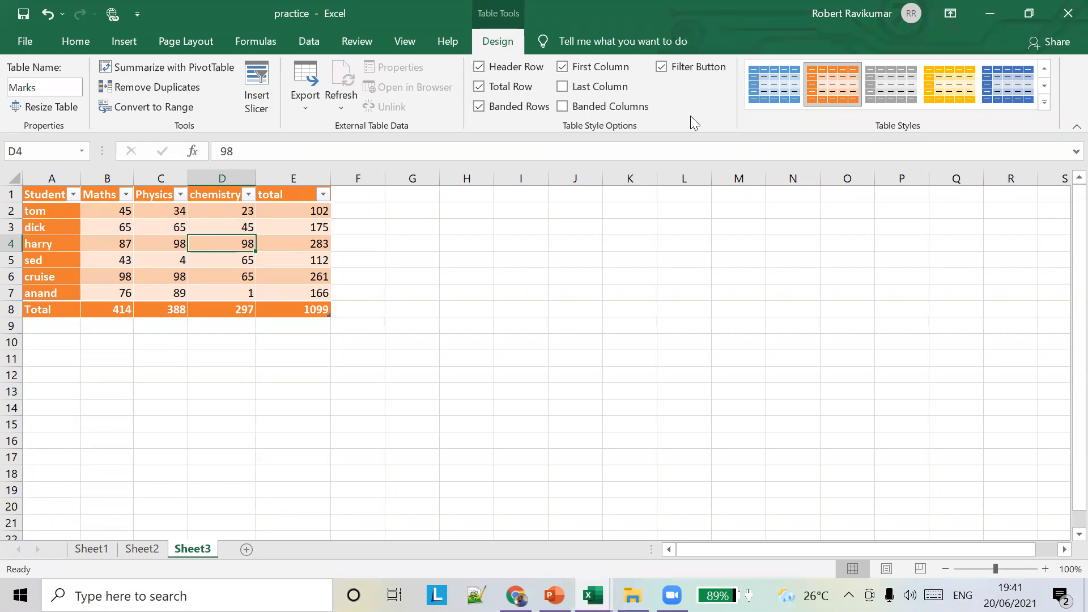
- Turn off First Column emphasis for the marks table, and try Last Column emphasis on and off
{"action": "left_click", "coordinate": [564, 68]}
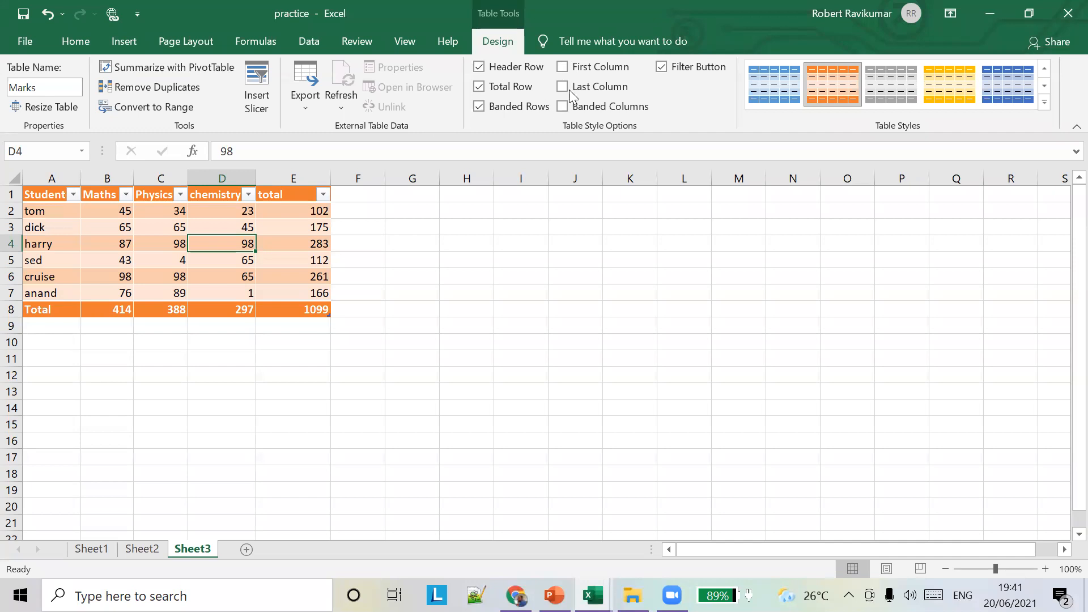
{"action": "left_click", "coordinate": [561, 87]}
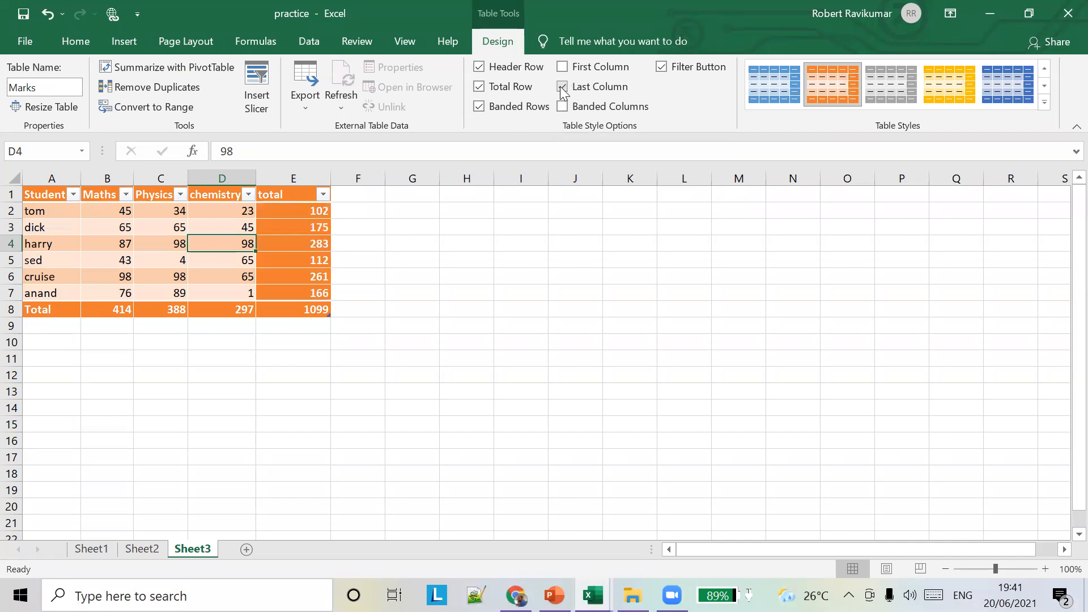
{"action": "left_click", "coordinate": [564, 87]}
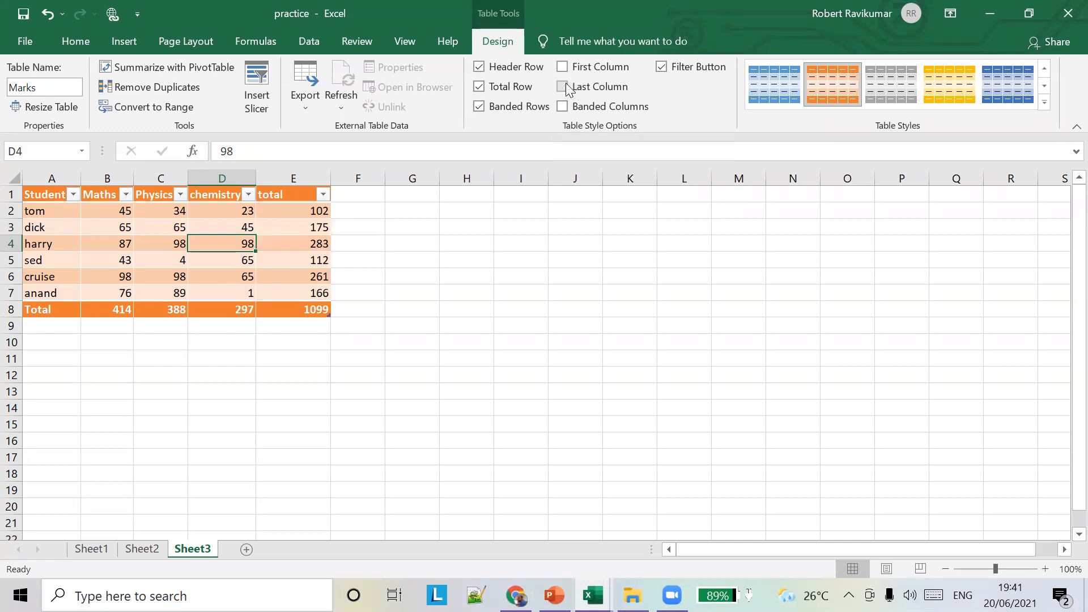
- Toggle the marks table's filter buttons off and on again, and view the table export options
{"action": "left_click", "coordinate": [659, 67]}
{"action": "left_click", "coordinate": [667, 68]}
{"action": "left_click", "coordinate": [316, 110]}
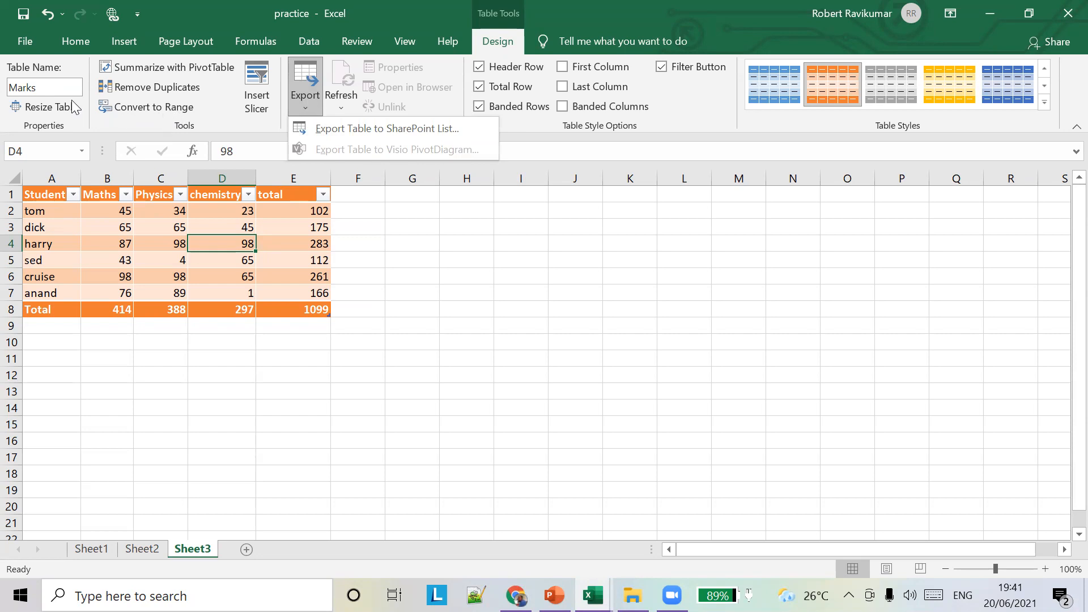
{"action": "left_click", "coordinate": [676, 111]}
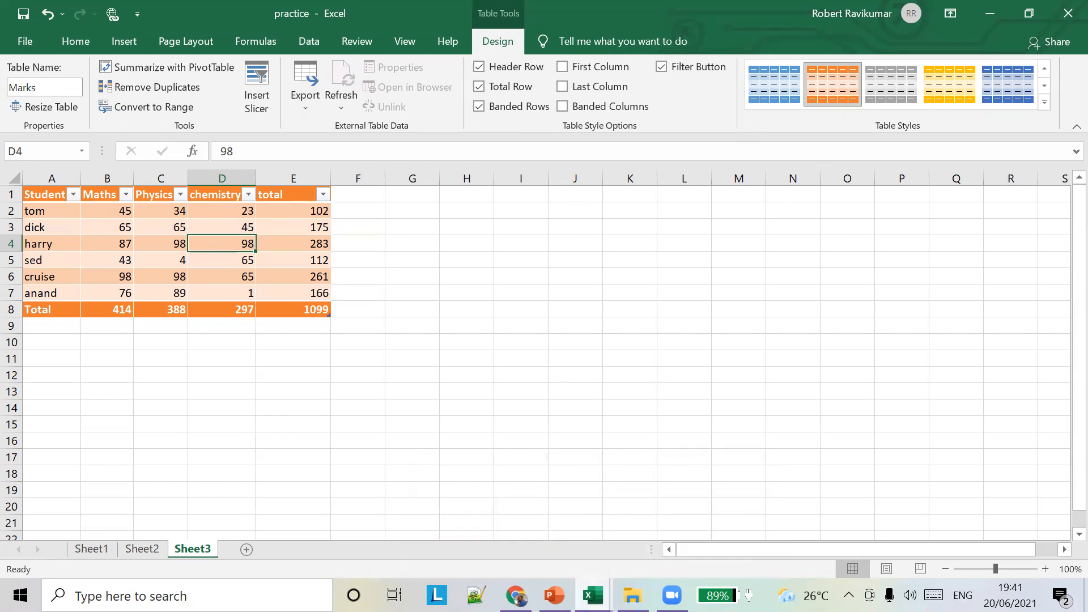
- Switch to the PowerPoint lesson and go through the table slides to slide 24 on modifying table style options
{"action": "left_click", "coordinate": [554, 595]}
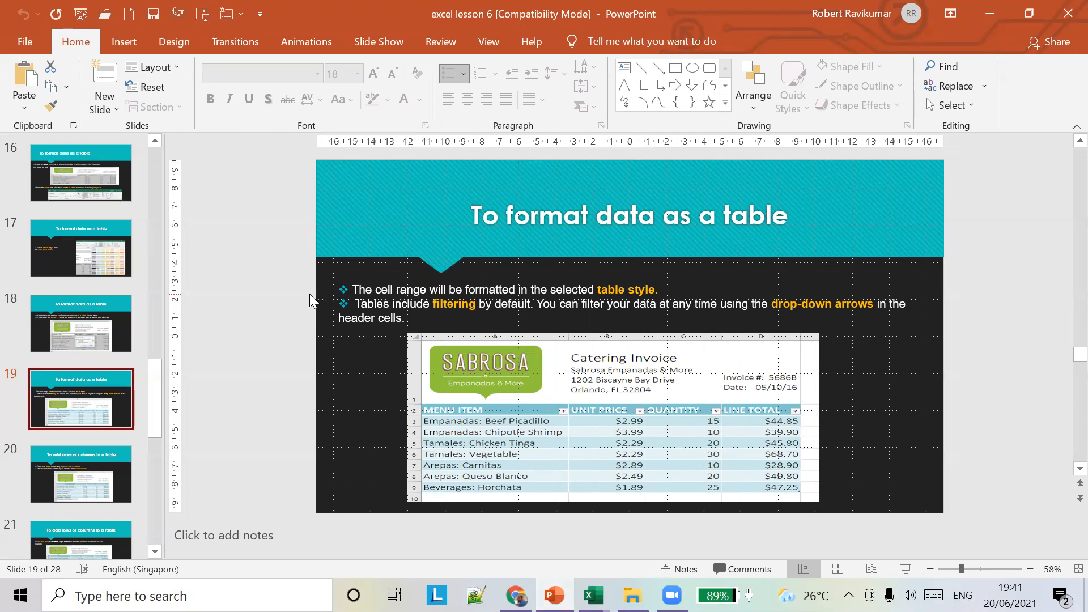
{"action": "left_click", "coordinate": [76, 483]}
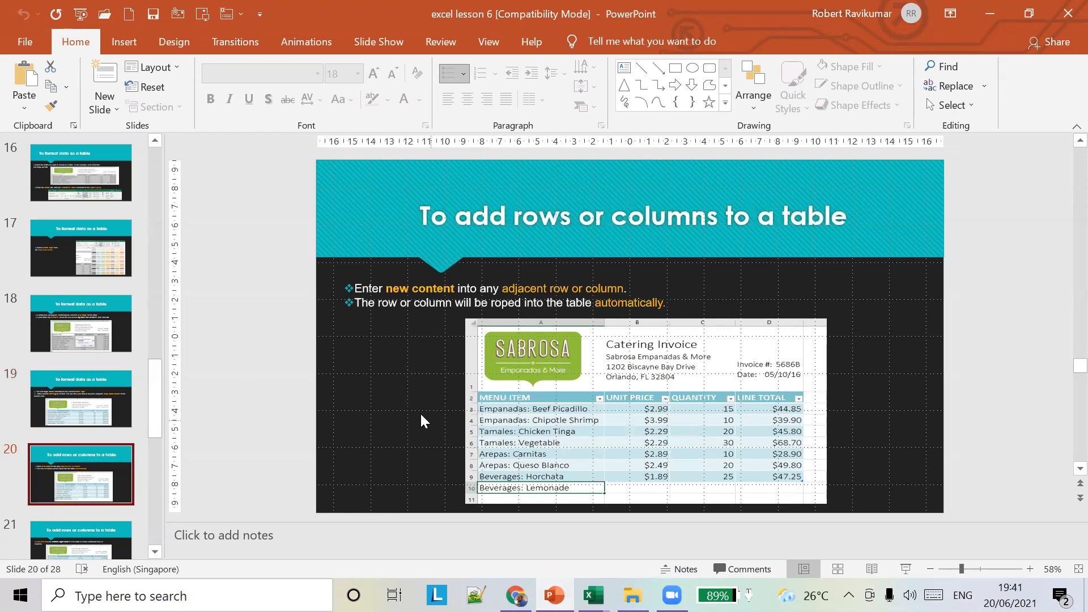
{"action": "scroll", "coordinate": [421, 414], "scroll_direction": "down", "scroll_amount": 3}
{"action": "left_click", "coordinate": [103, 463]}
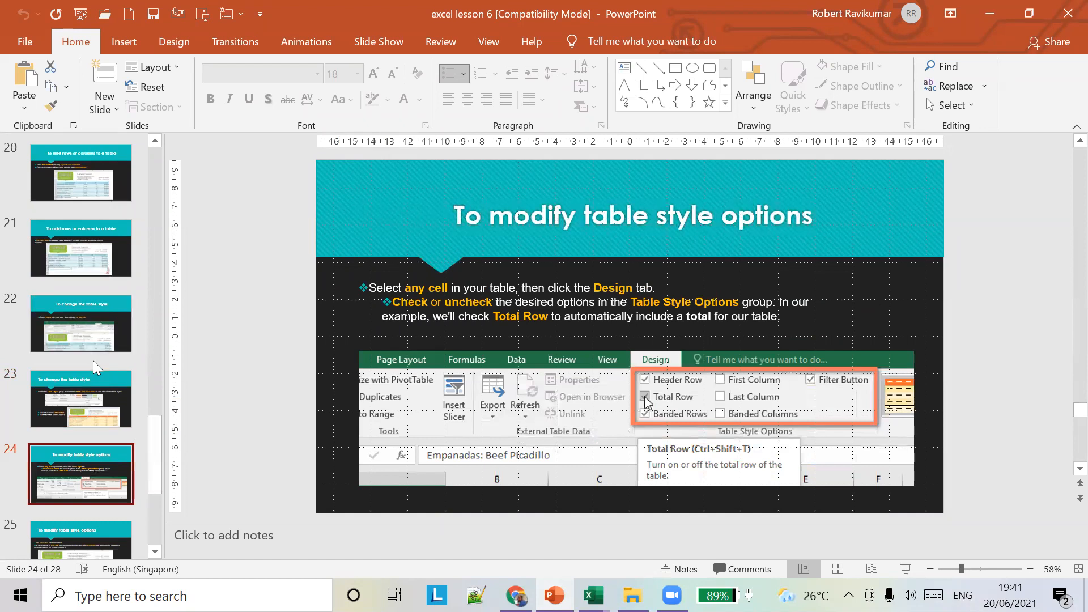
{"action": "scroll", "coordinate": [93, 360], "scroll_direction": "down", "scroll_amount": 3}
{"action": "scroll", "coordinate": [93, 370], "scroll_direction": "up", "scroll_amount": 3}
{"action": "left_click", "coordinate": [70, 306]}
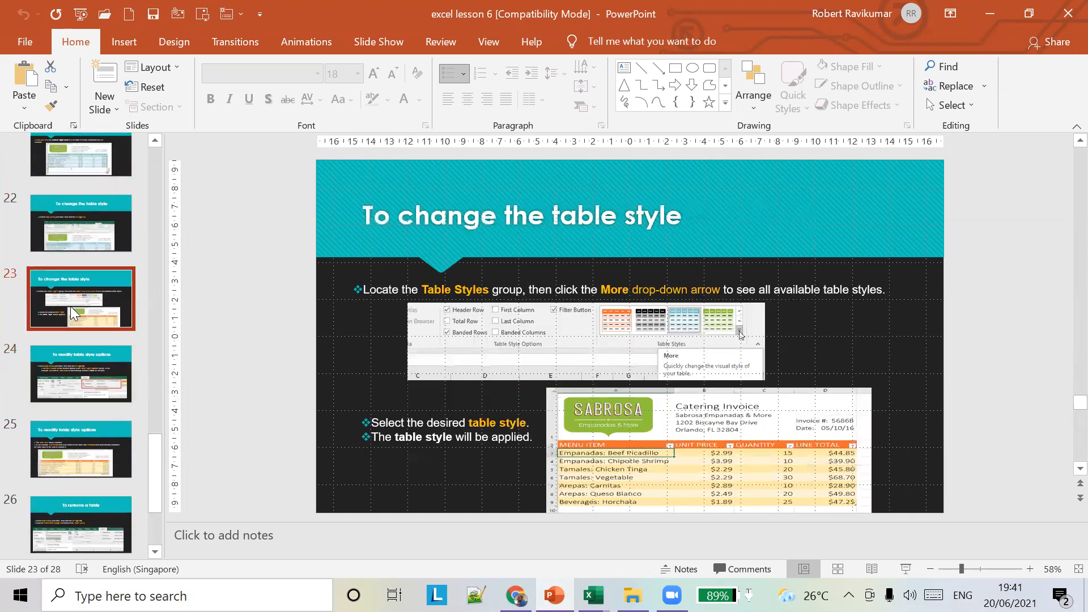
{"action": "left_click", "coordinate": [106, 384]}
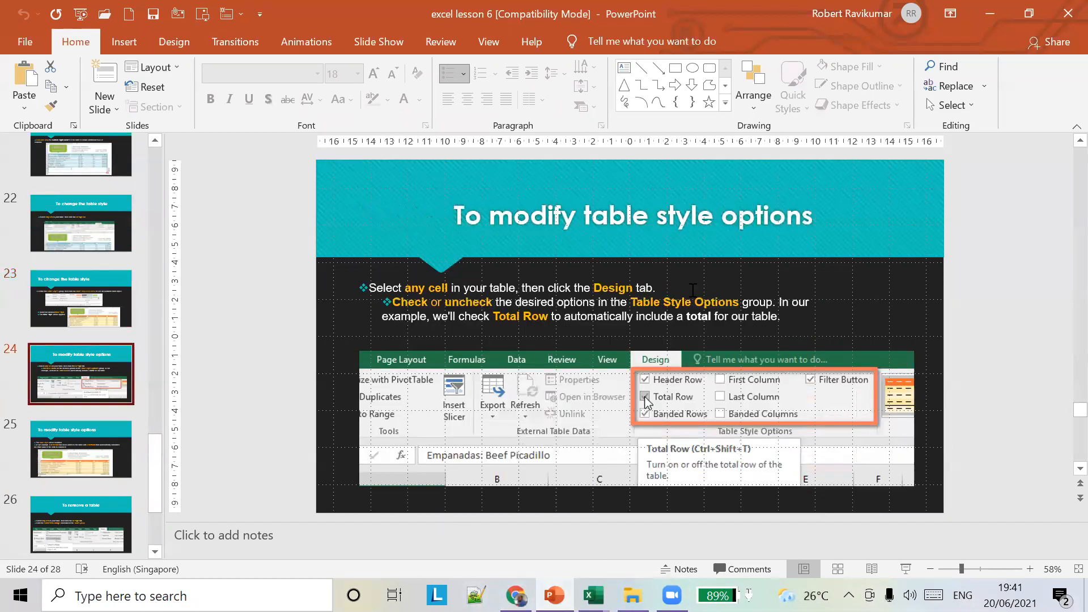
- Present slides 24 to 26, from modifying table style options to removing a table, and end the slide show
{"action": "left_click", "coordinate": [906, 569]}
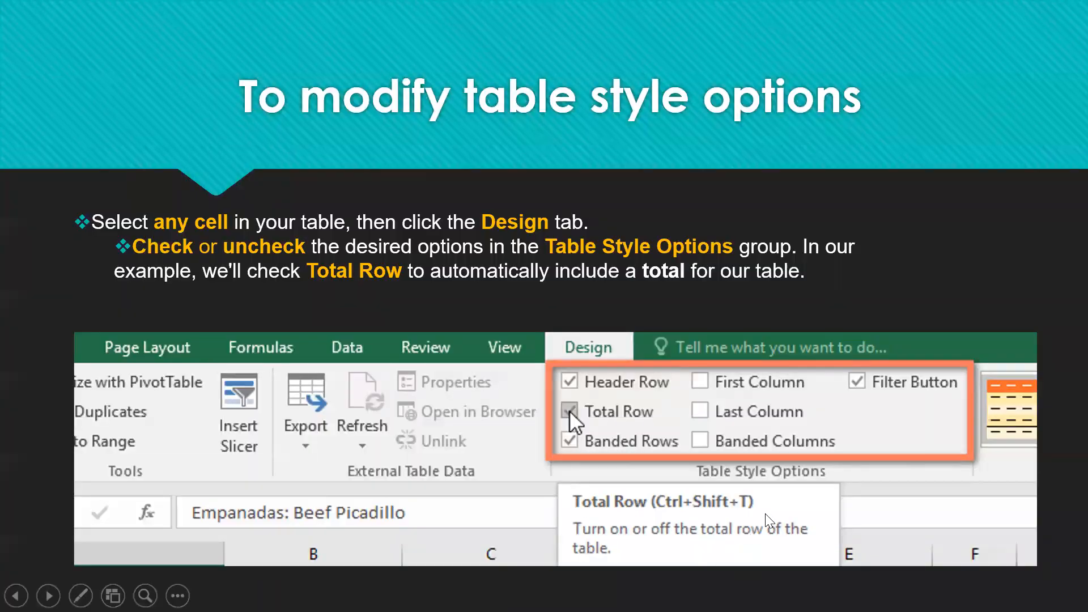
{"action": "left_click", "coordinate": [1001, 242]}
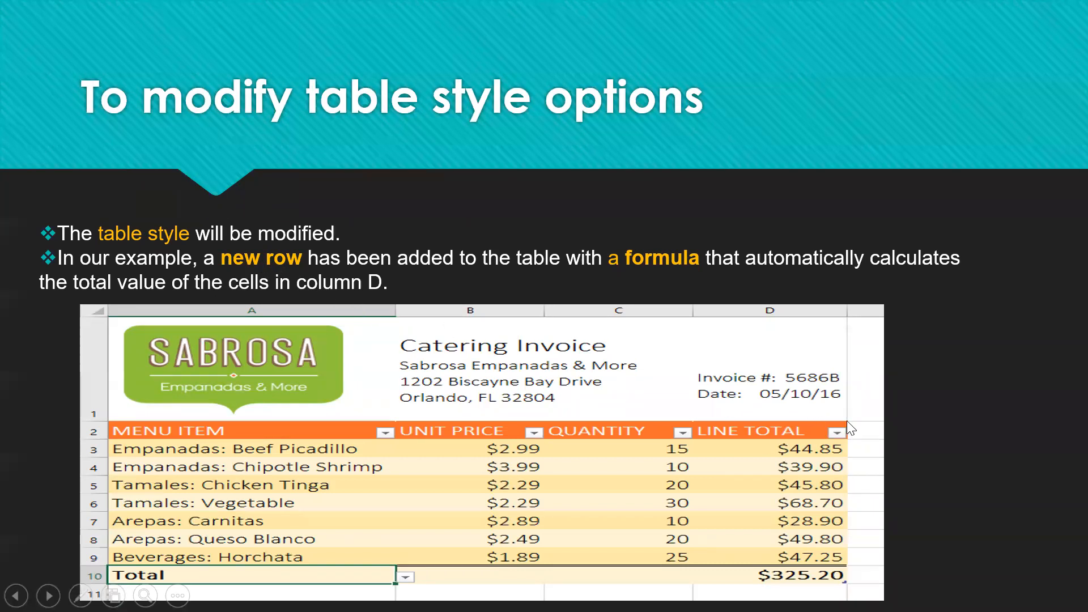
{"action": "left_click", "coordinate": [951, 415]}
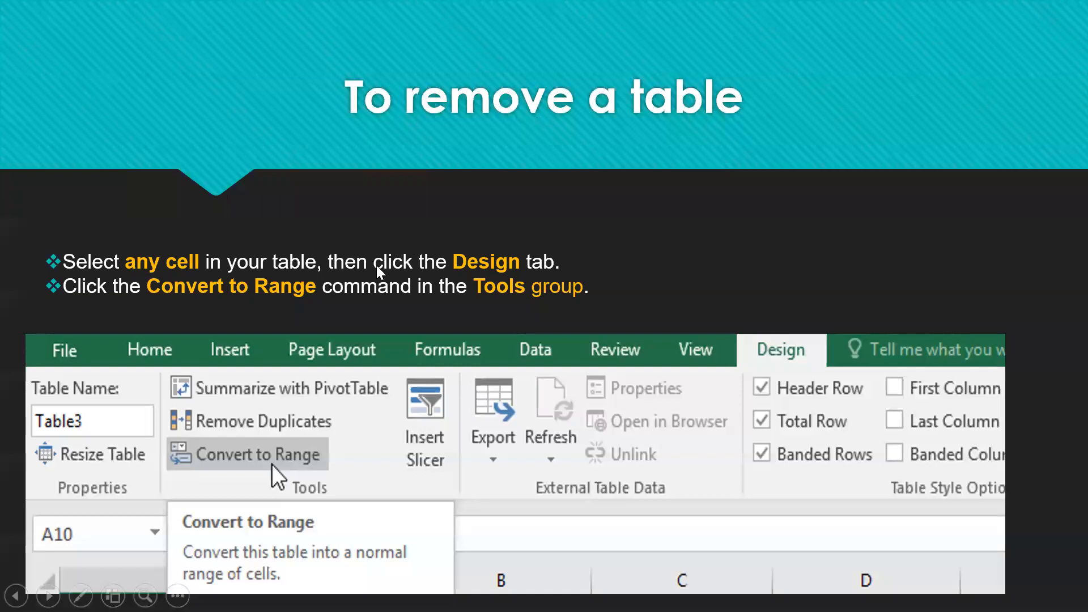
{"action": "key", "text": "Escape"}
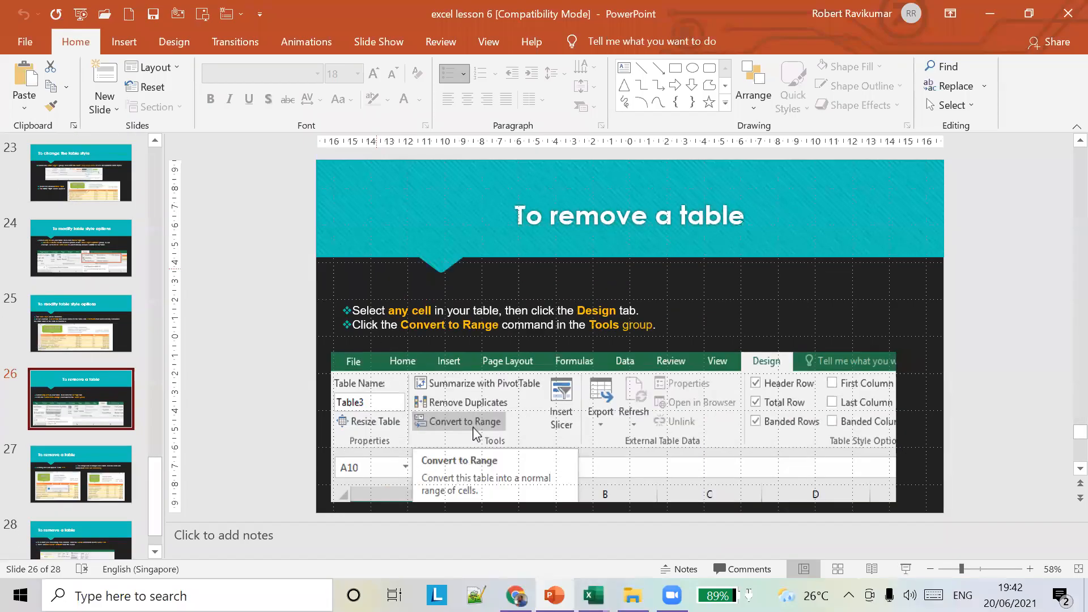
- Switch to the practice workbook in Excel and convert the Marks table on Sheet3 to a normal range
{"action": "mouse_move", "coordinate": [593, 596]}
{"action": "left_click", "coordinate": [512, 506]}
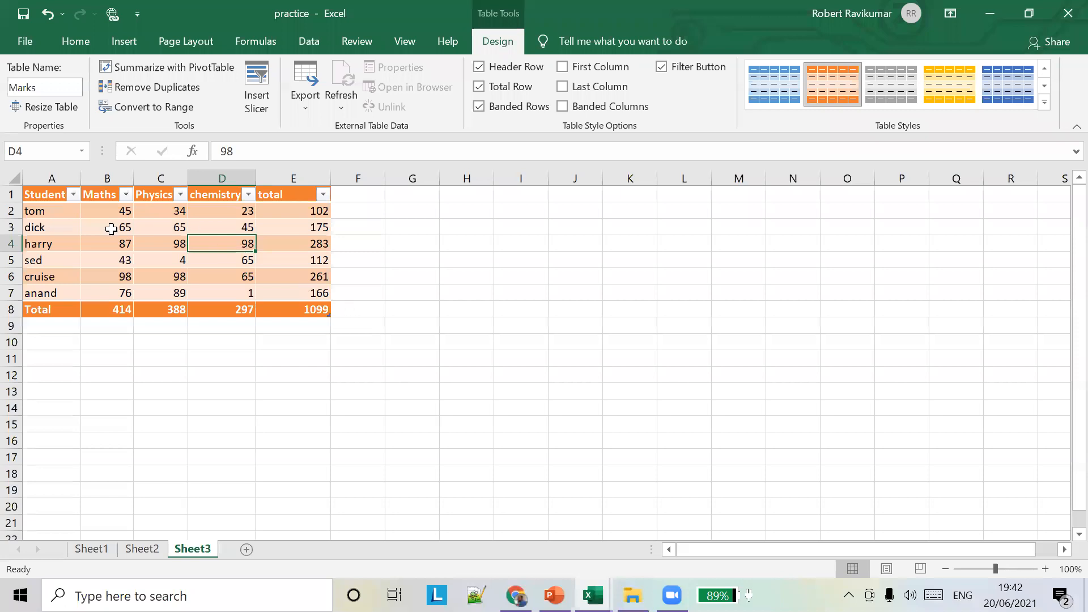
{"action": "left_click", "coordinate": [147, 242]}
{"action": "left_click", "coordinate": [156, 107]}
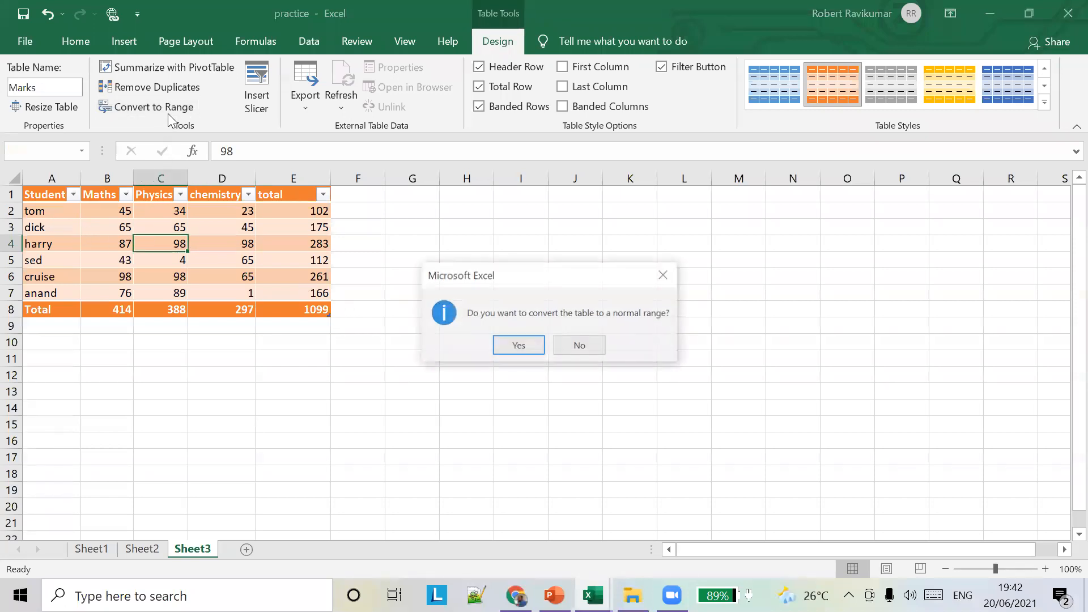
{"action": "left_click", "coordinate": [526, 349]}
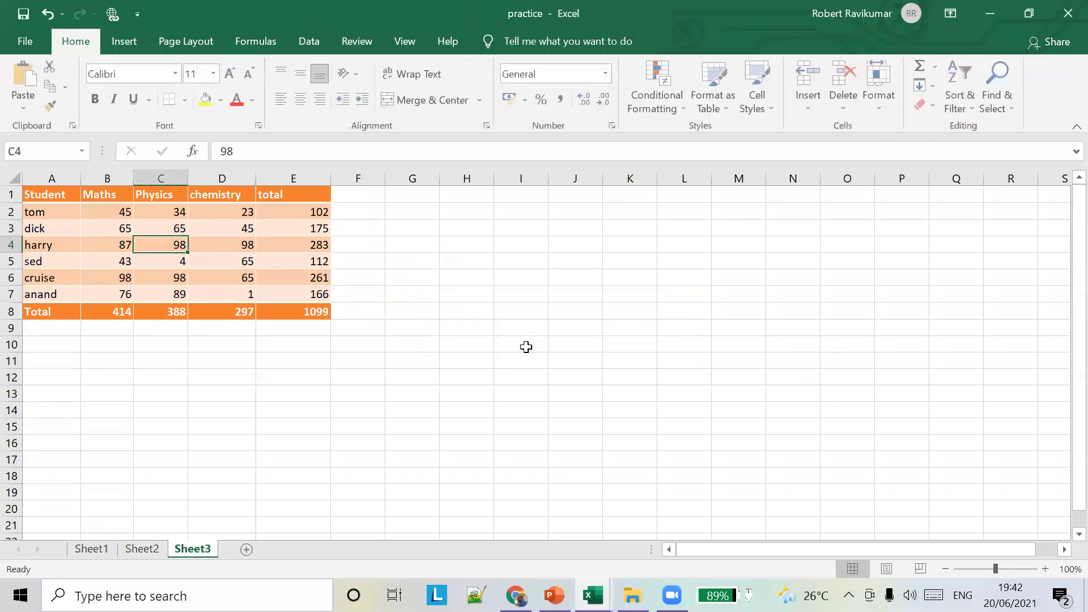
- Examine cells of the converted marks range and the sum formulas for chemistry, Physics and Maths in row 8
{"action": "left_click", "coordinate": [231, 241]}
{"action": "left_click", "coordinate": [242, 226]}
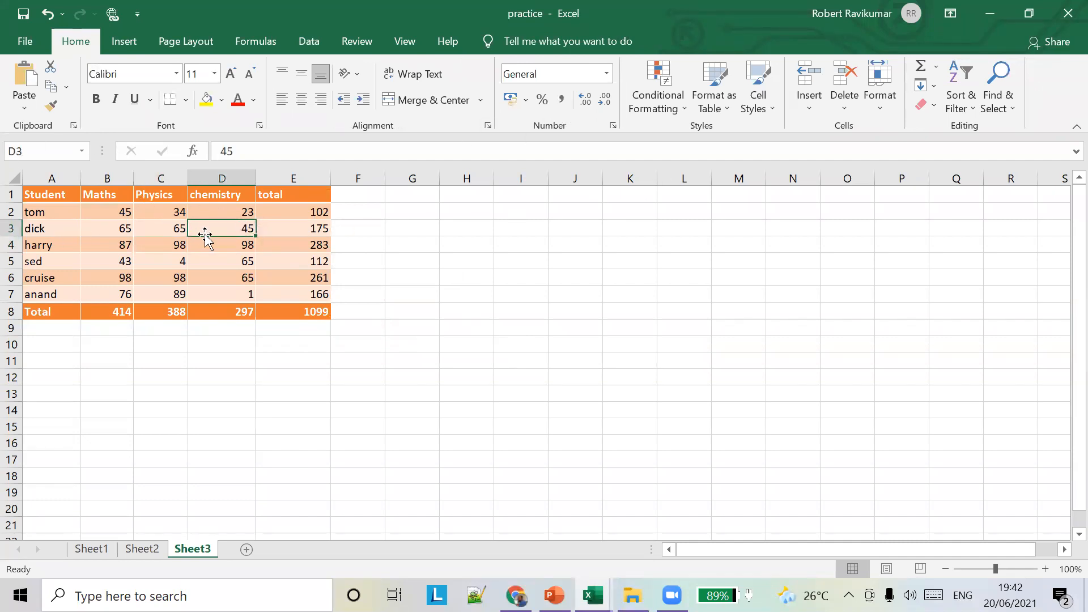
{"action": "left_click", "coordinate": [164, 232]}
{"action": "left_click", "coordinate": [173, 197]}
{"action": "left_click", "coordinate": [177, 229]}
{"action": "left_click", "coordinate": [244, 309]}
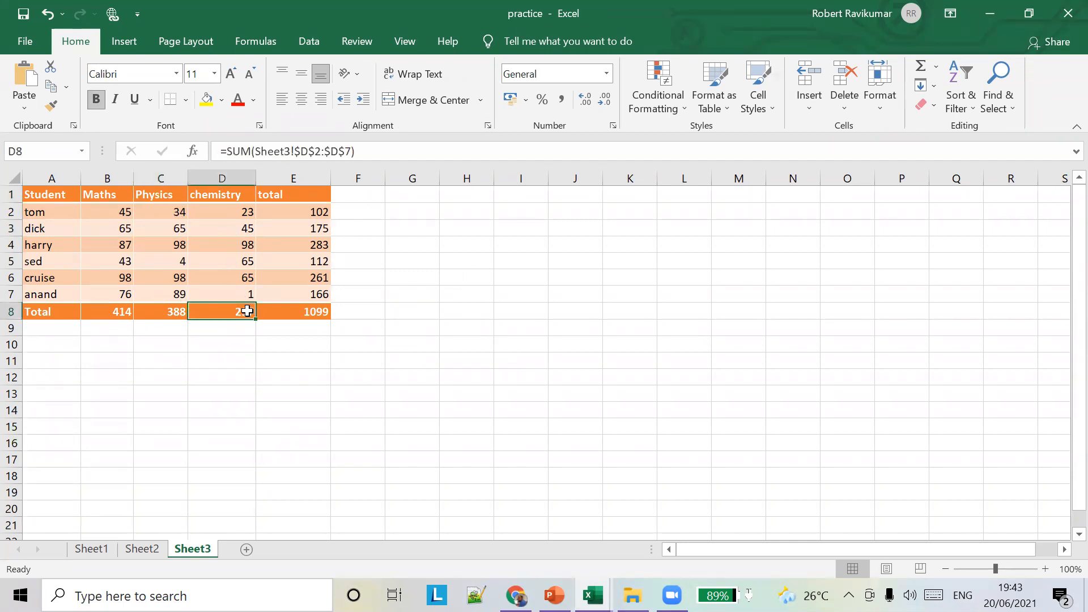
{"action": "left_click", "coordinate": [152, 315]}
{"action": "left_click", "coordinate": [111, 314]}
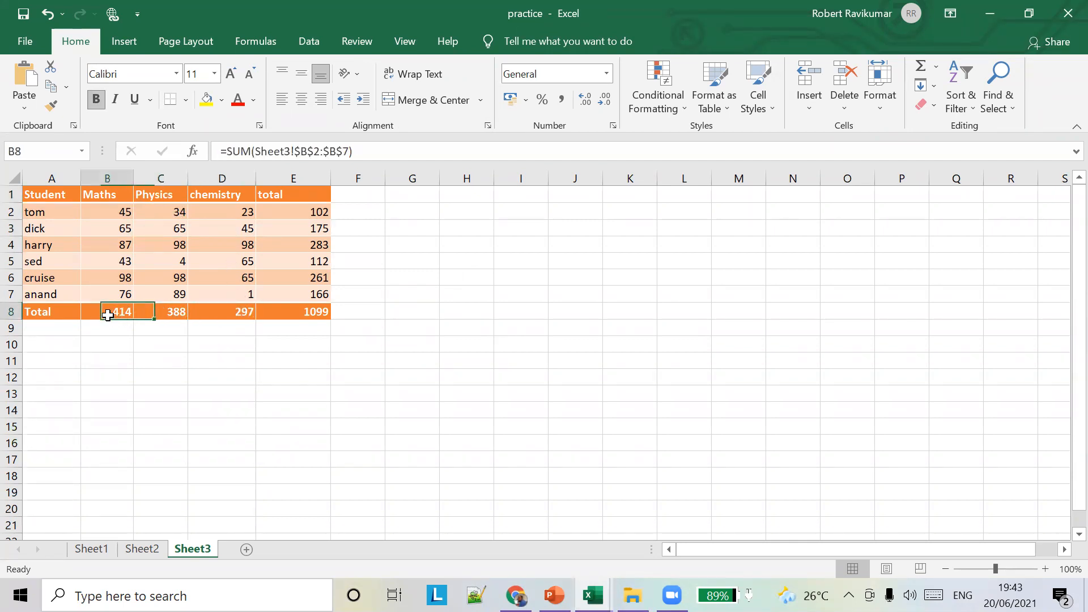
{"action": "left_click", "coordinate": [136, 245]}
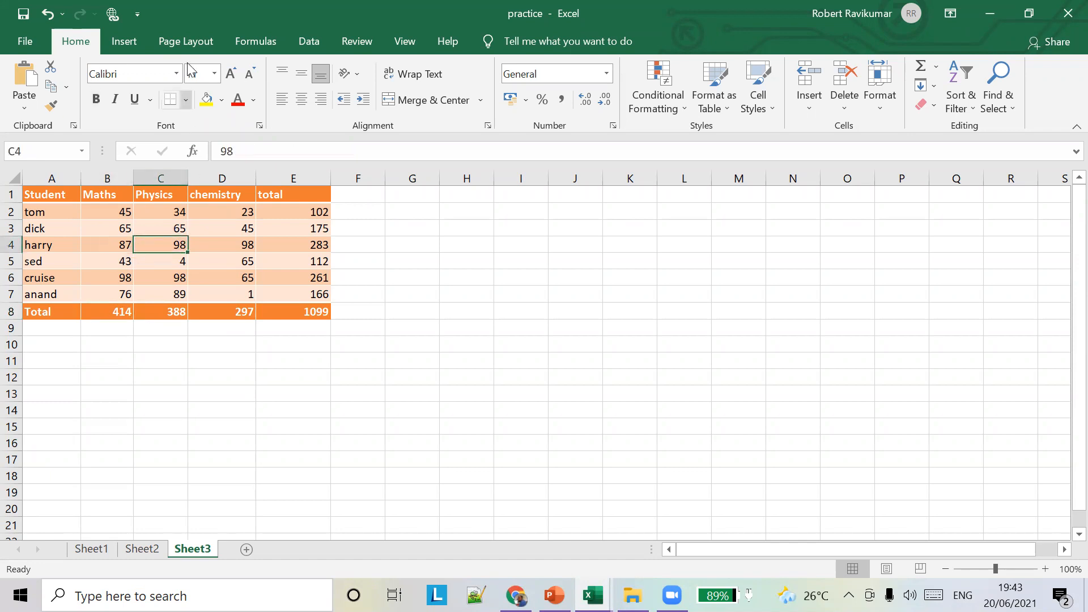
{"action": "left_click", "coordinate": [143, 35]}
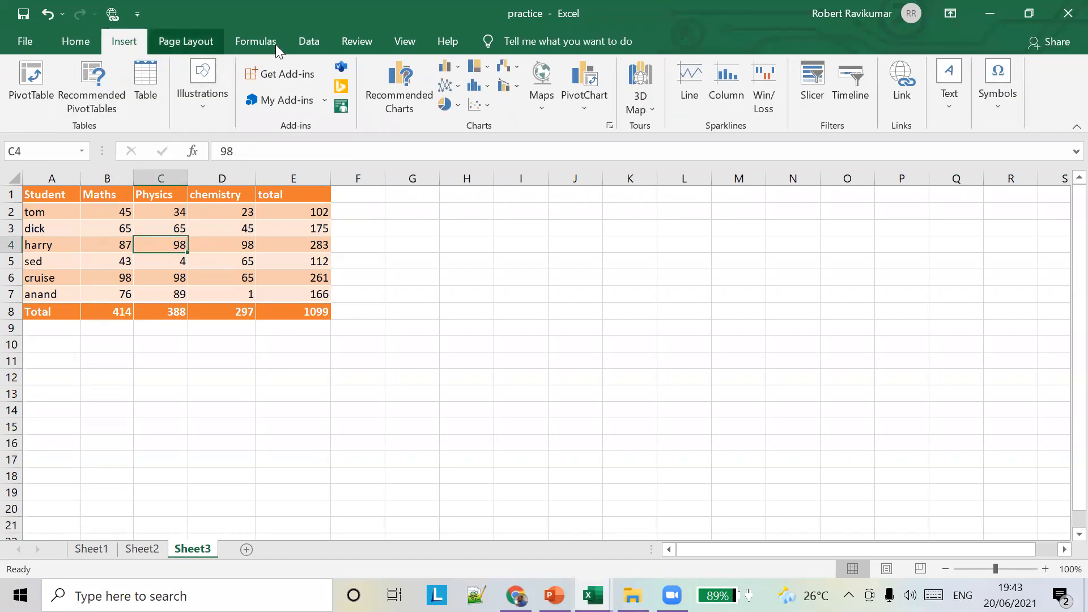
{"action": "left_click", "coordinate": [241, 247]}
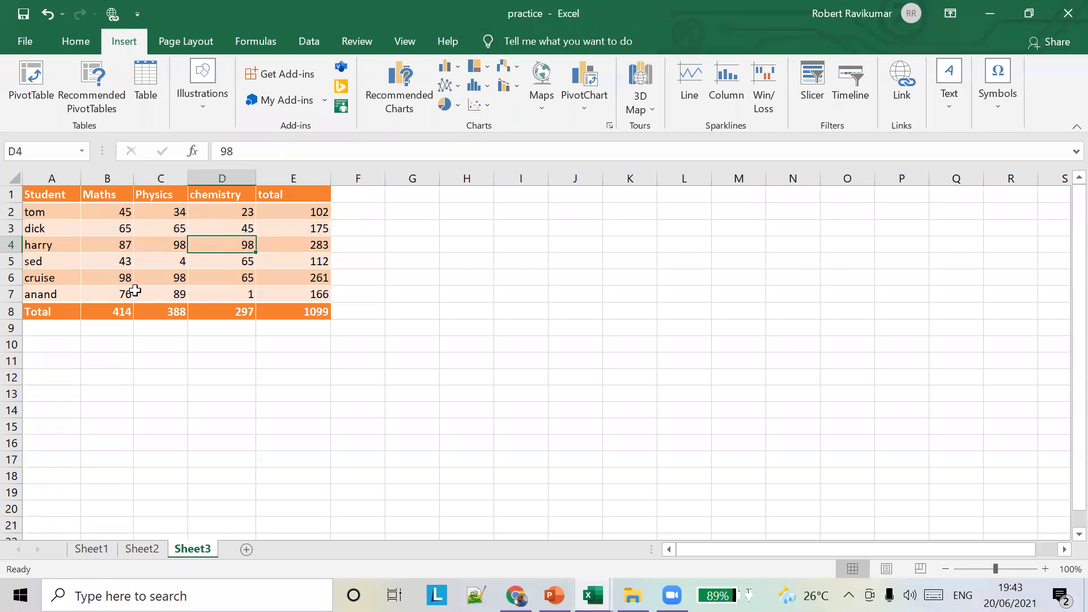
{"action": "left_click_drag", "start_coordinate": [42, 195], "coordinate": [307, 306]}
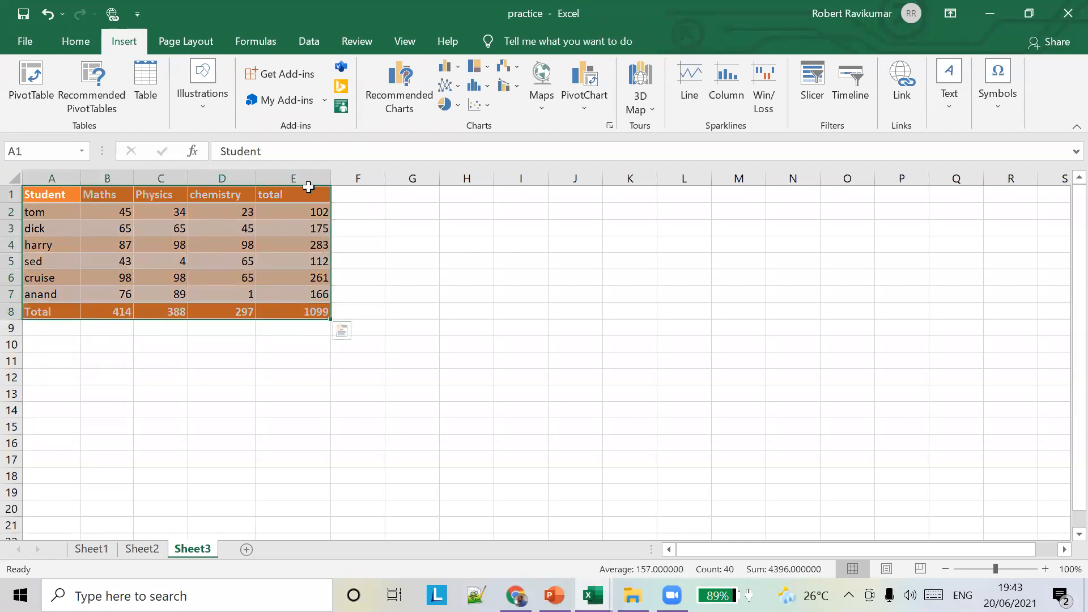
{"action": "left_click", "coordinate": [286, 260]}
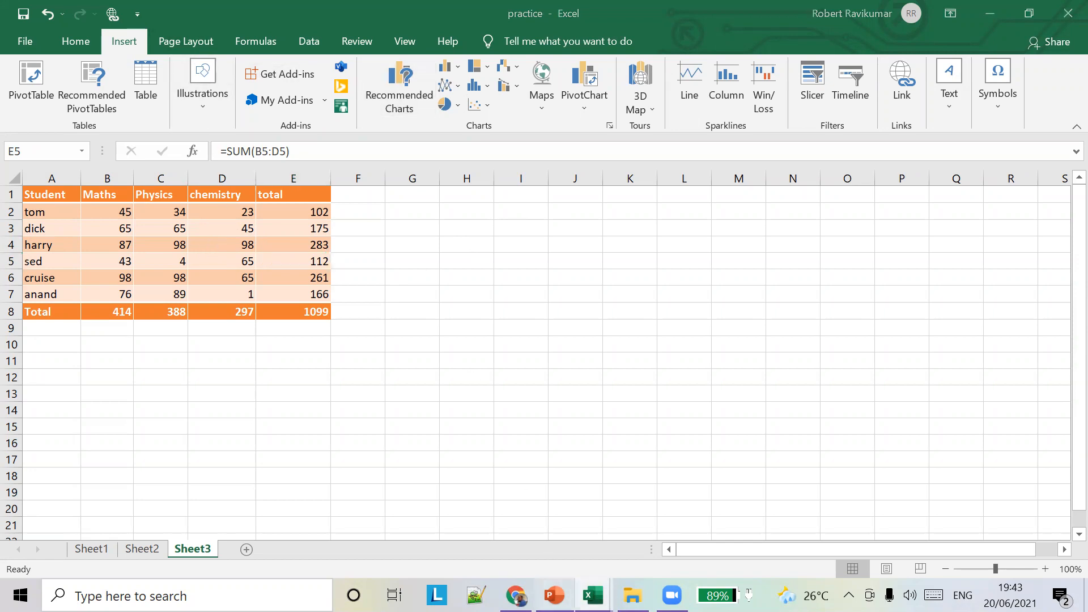
{"action": "left_click", "coordinate": [555, 595]}
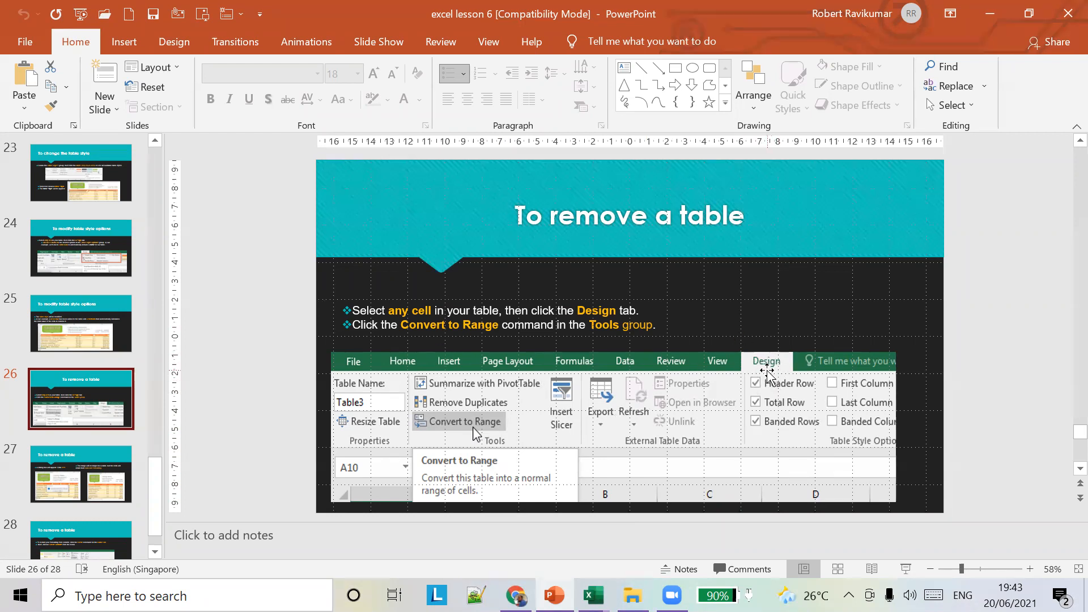
{"action": "key", "text": "alt+Tab"}
- Format the marks data A1:E7, without the total row, as a table using the gold banded Medium style
{"action": "left_click_drag", "start_coordinate": [37, 198], "coordinate": [308, 295]}
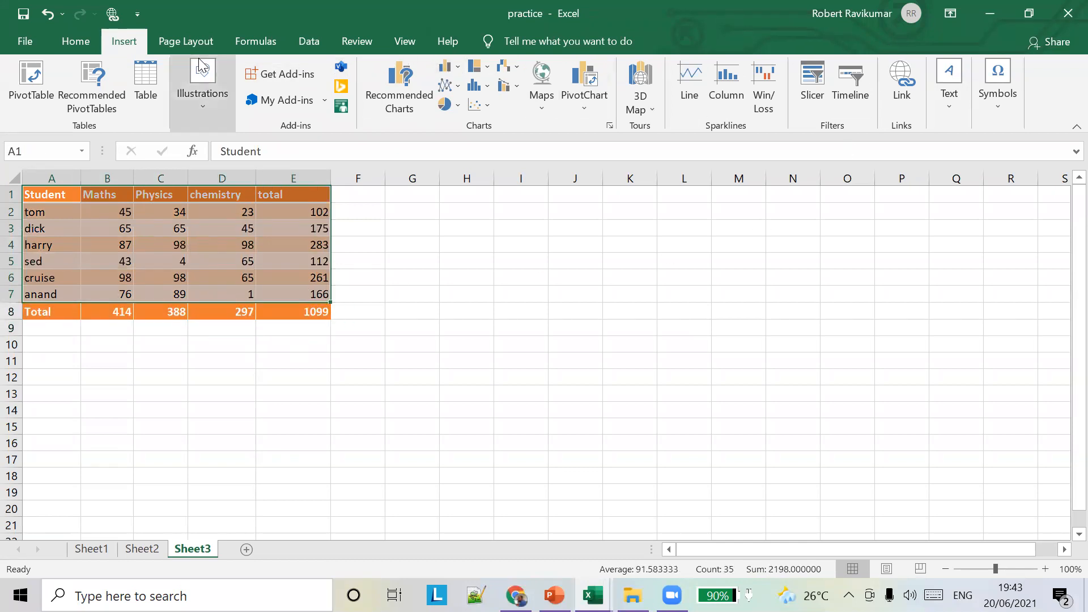
{"action": "left_click", "coordinate": [78, 41]}
{"action": "left_click", "coordinate": [714, 91]}
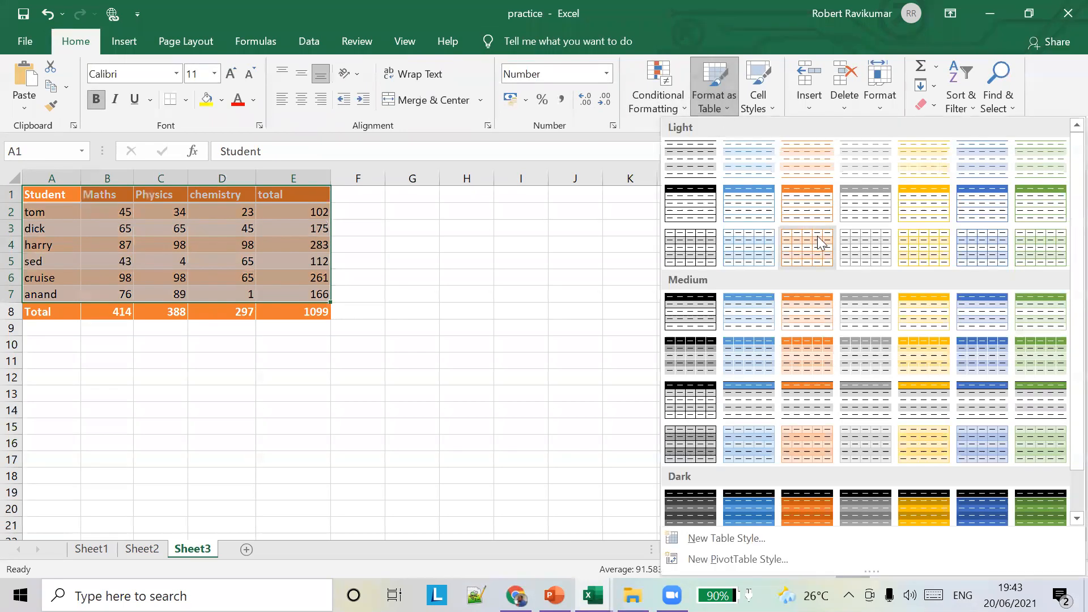
{"action": "left_click", "coordinate": [918, 357]}
{"action": "left_click", "coordinate": [644, 372]}
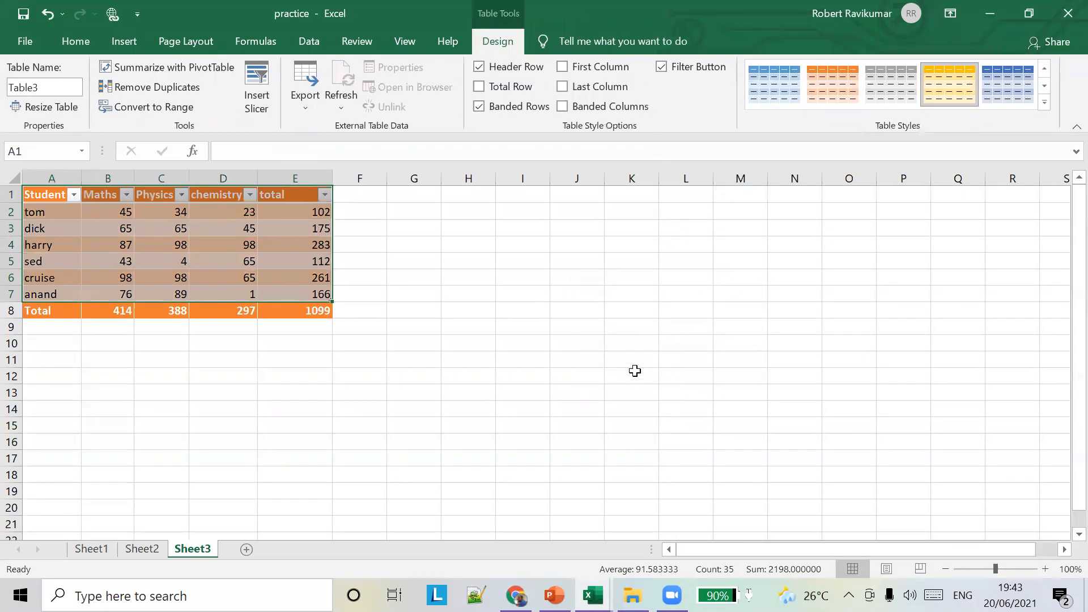
{"action": "left_click", "coordinate": [363, 259]}
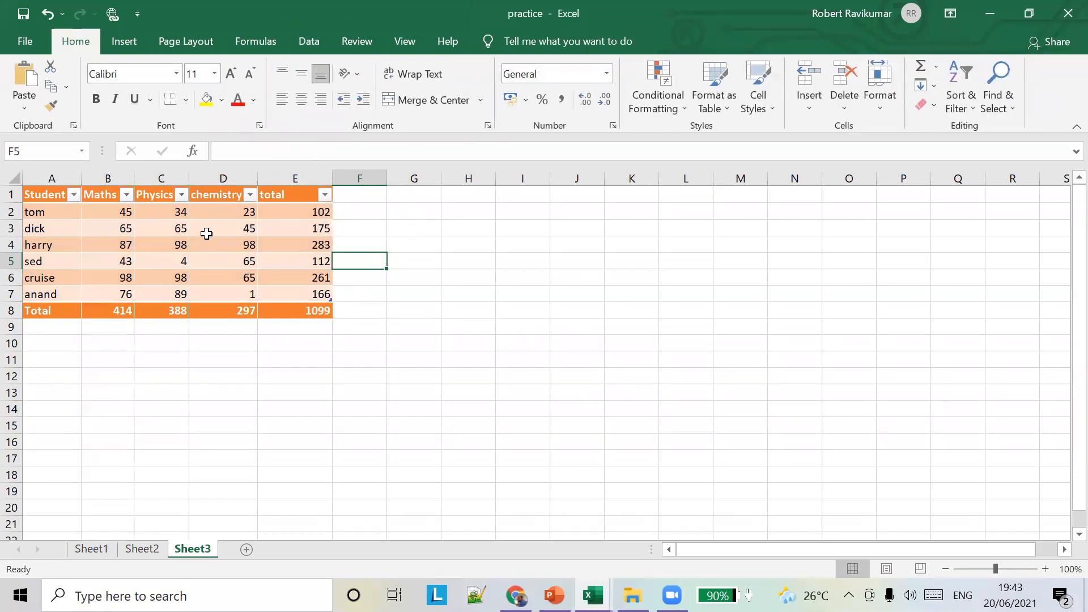
- Check the contents of D4 and compare the sum formulas in D8 and E3
{"action": "left_click", "coordinate": [215, 244]}
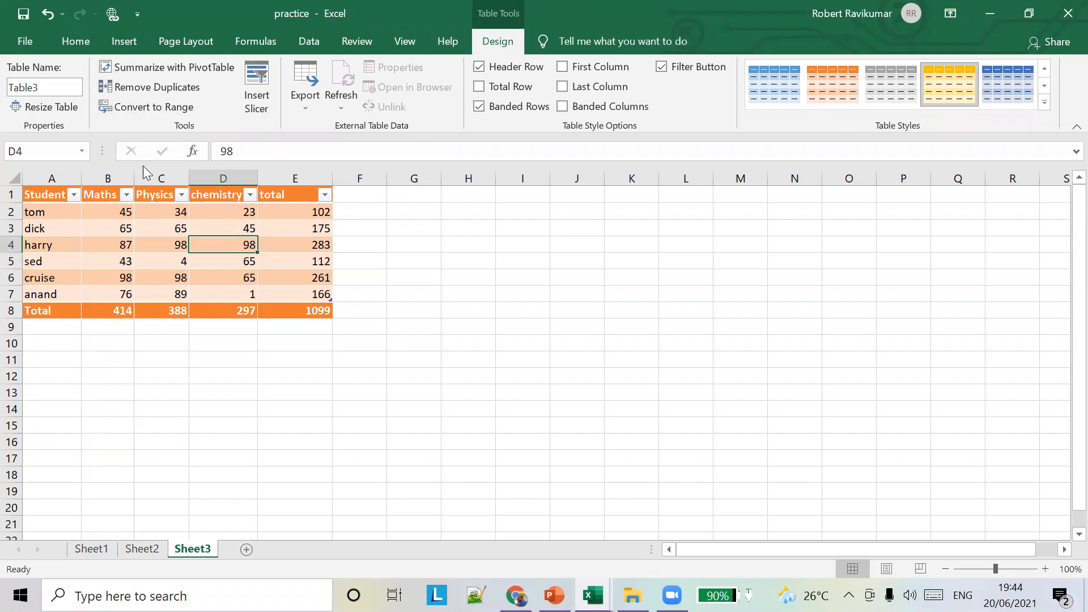
{"action": "left_click", "coordinate": [228, 310]}
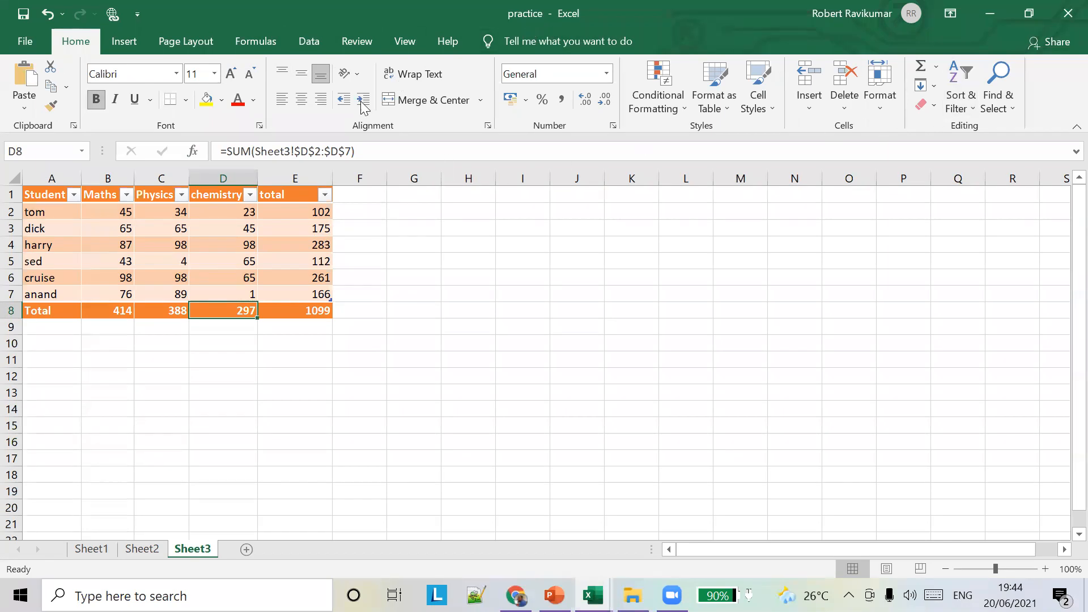
{"action": "left_click", "coordinate": [285, 227]}
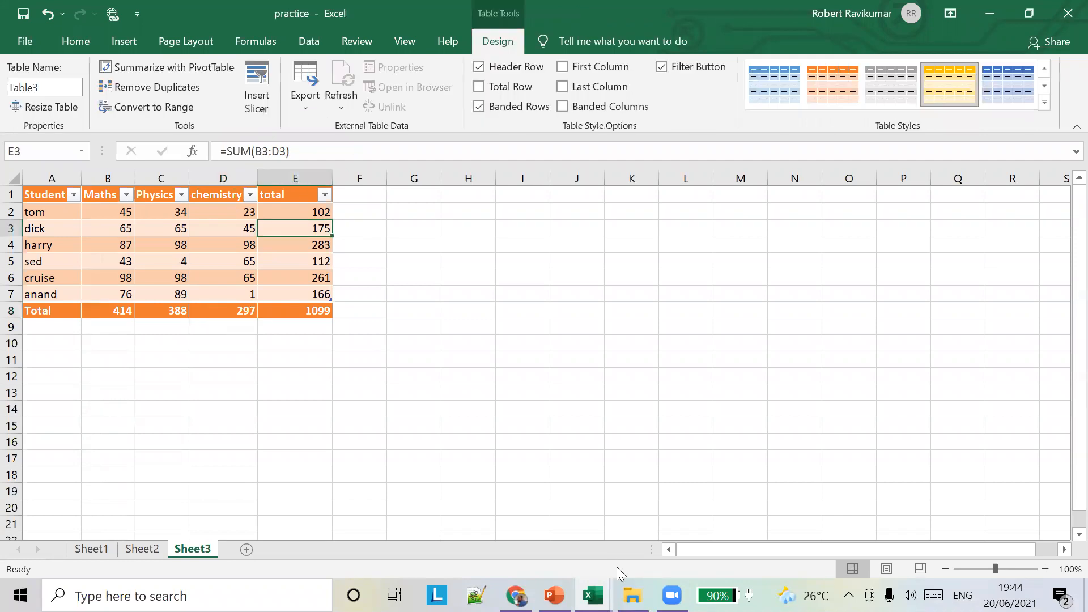
- Switch to the PowerPoint lesson and show slide 27 on confirming the removal of a table
{"action": "left_click", "coordinate": [555, 595]}
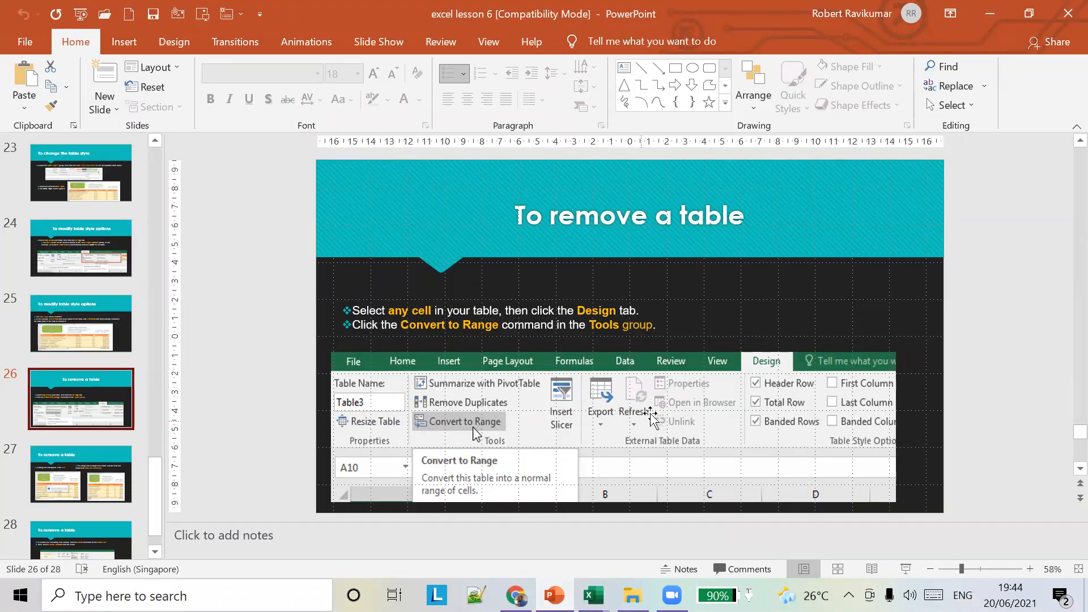
{"action": "left_click", "coordinate": [68, 479]}
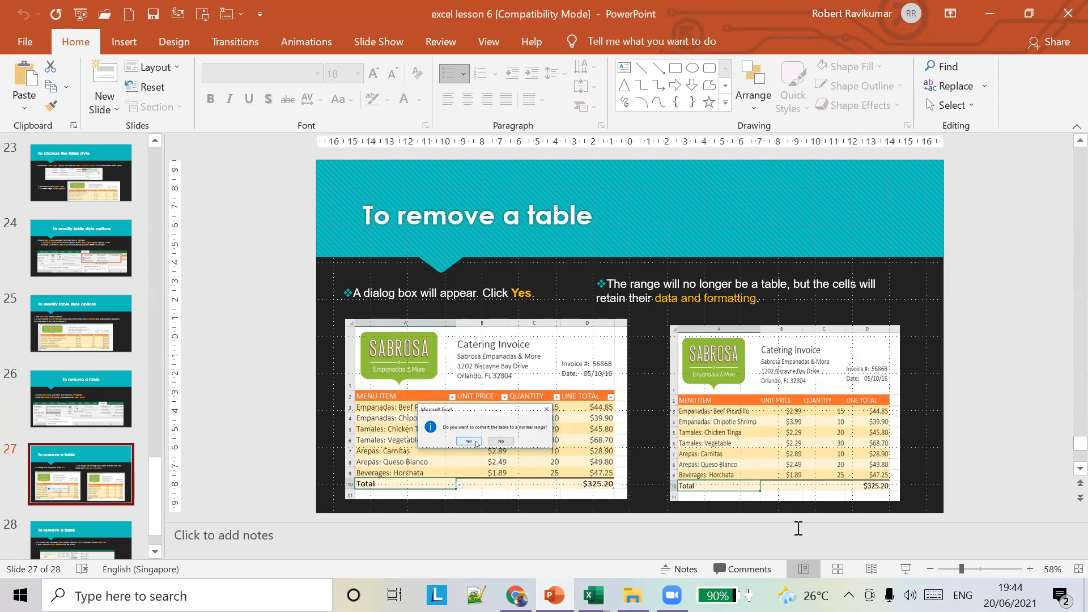
- Present slides 27 and 28 on removing a table in full screen, and end the slide show
{"action": "left_click", "coordinate": [906, 570]}
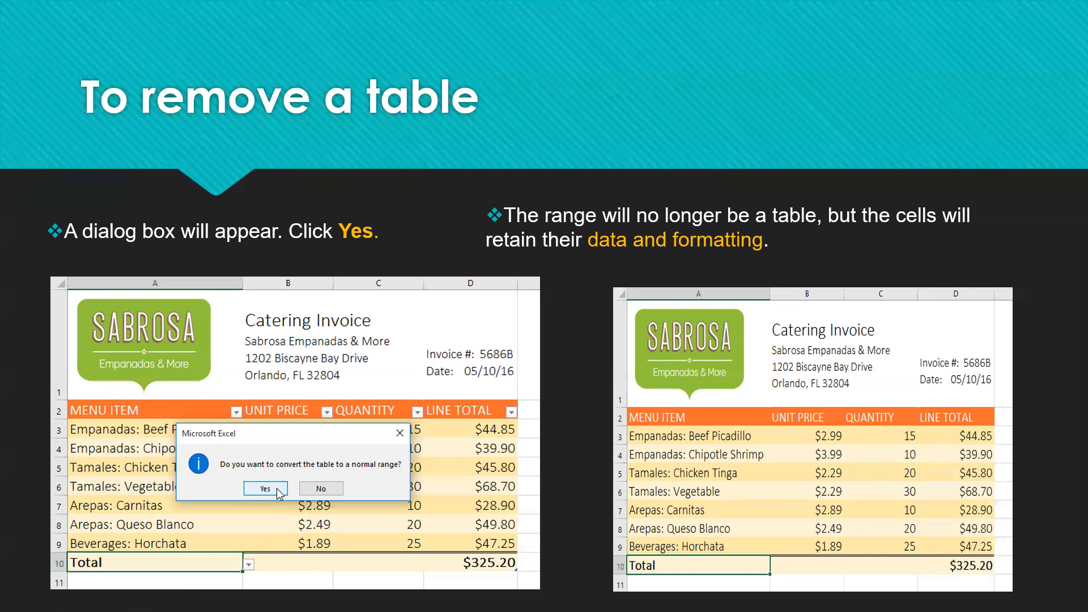
{"action": "left_click", "coordinate": [1030, 264]}
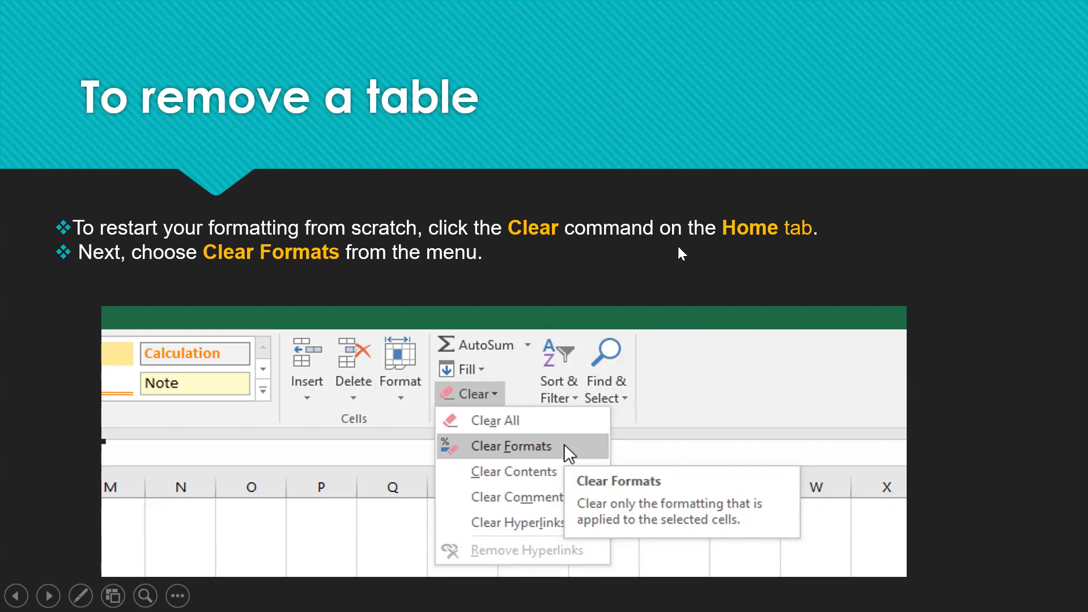
{"action": "key", "text": "Escape"}
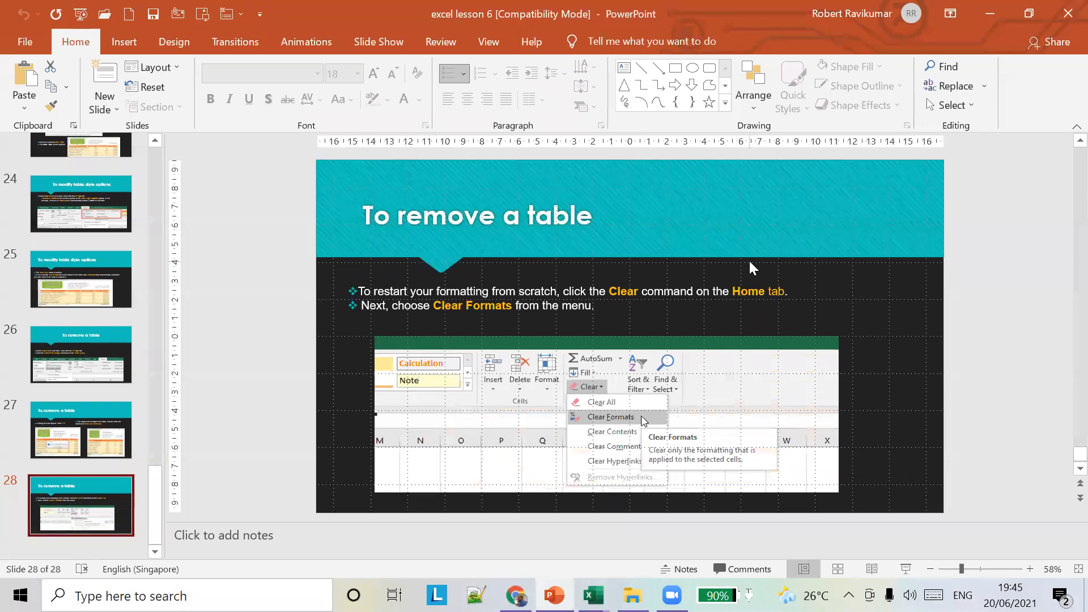
- Switch to the Excel practice workbook and clear the table style from the marks table A1:E7 on Sheet3
{"action": "left_click", "coordinate": [593, 595]}
{"action": "left_click_drag", "start_coordinate": [38, 195], "coordinate": [317, 294]}
{"action": "left_click", "coordinate": [292, 290]}
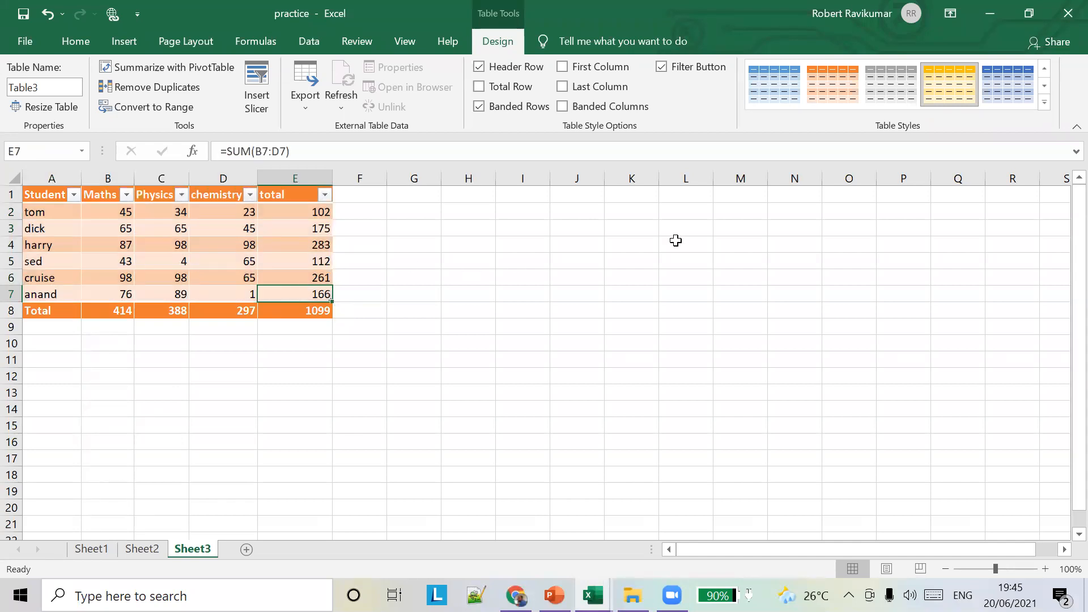
{"action": "left_click", "coordinate": [1045, 102]}
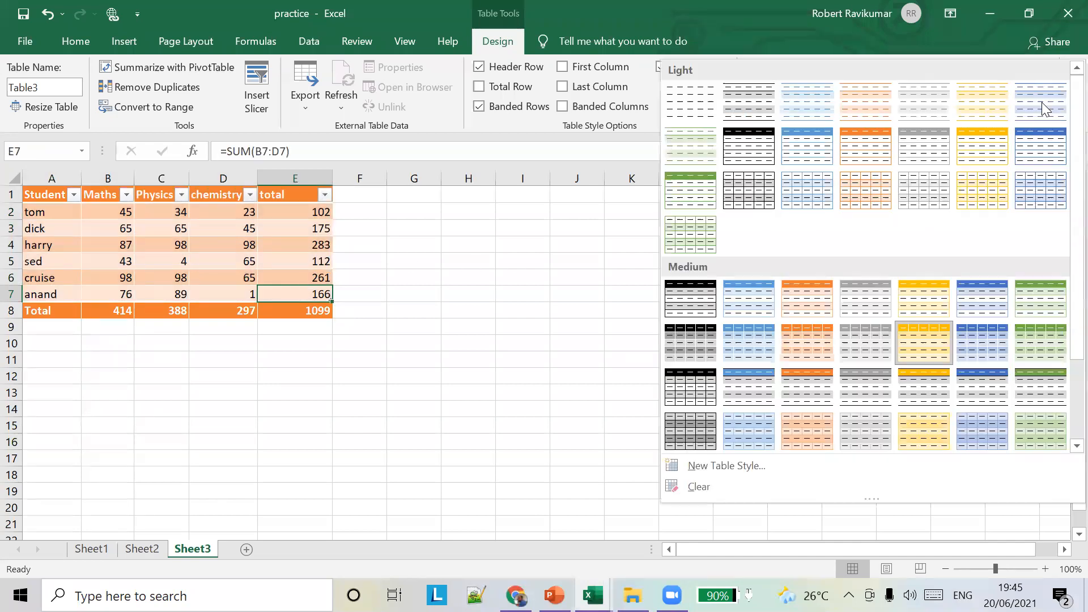
{"action": "scroll", "coordinate": [904, 348], "scroll_direction": "down", "scroll_amount": 3}
{"action": "left_click", "coordinate": [716, 486]}
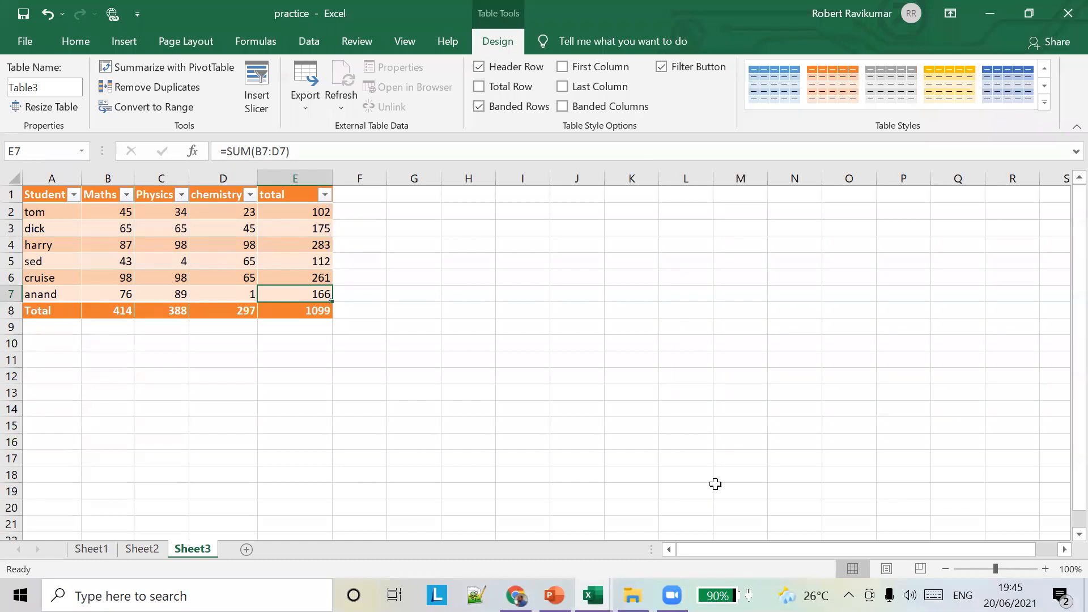
- Try to clear the remaining colours of the Sheet3 marks table through the table styles, with A1:E8 and A1:E7 selected
{"action": "left_click", "coordinate": [227, 262]}
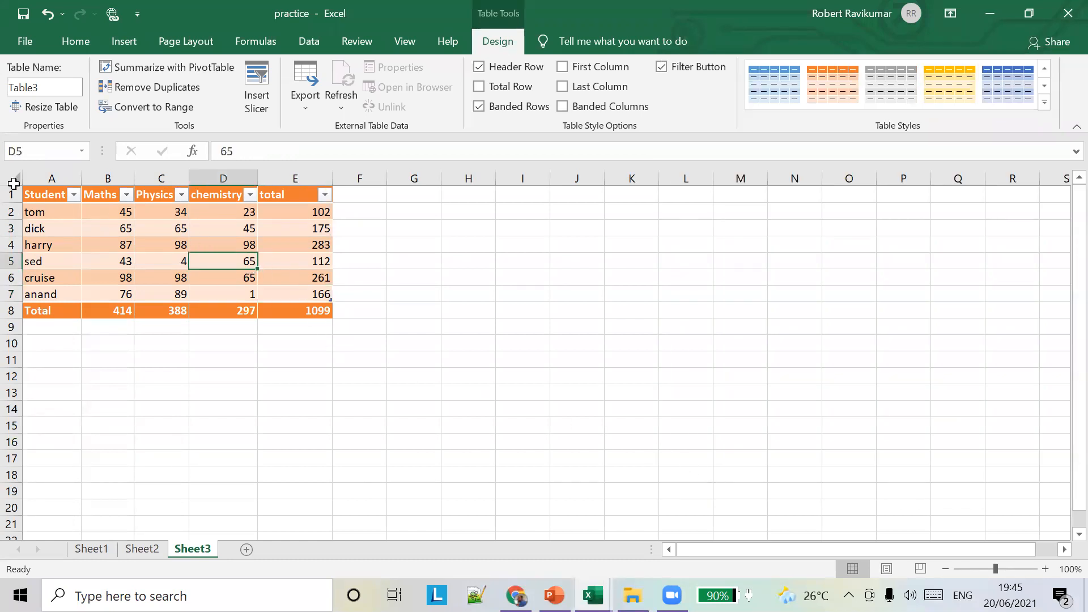
{"action": "left_click_drag", "start_coordinate": [43, 193], "coordinate": [326, 313]}
{"action": "left_click", "coordinate": [1045, 103]}
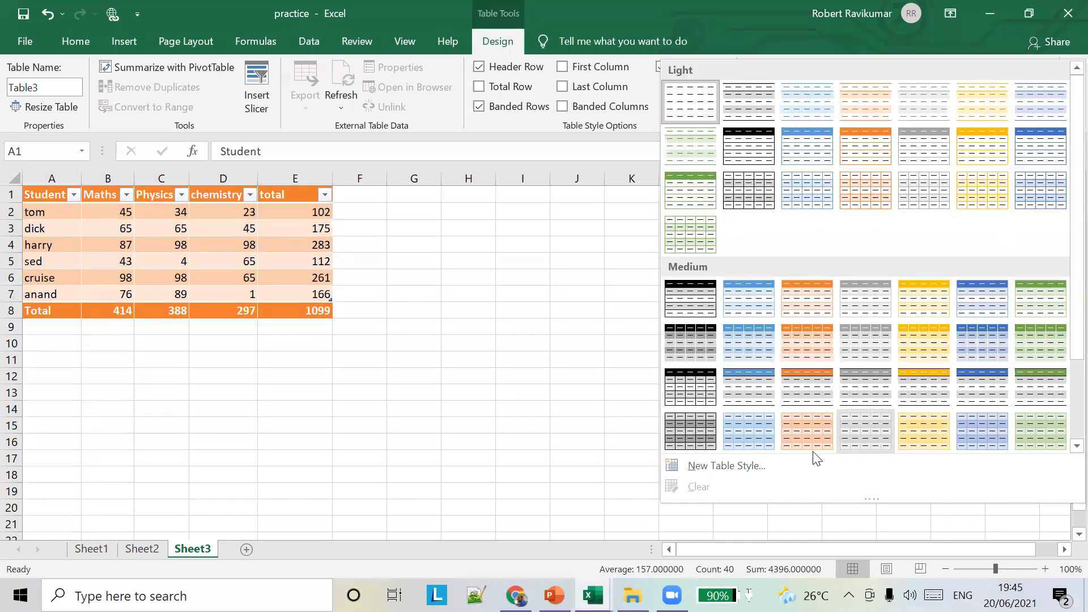
{"action": "left_click", "coordinate": [229, 232]}
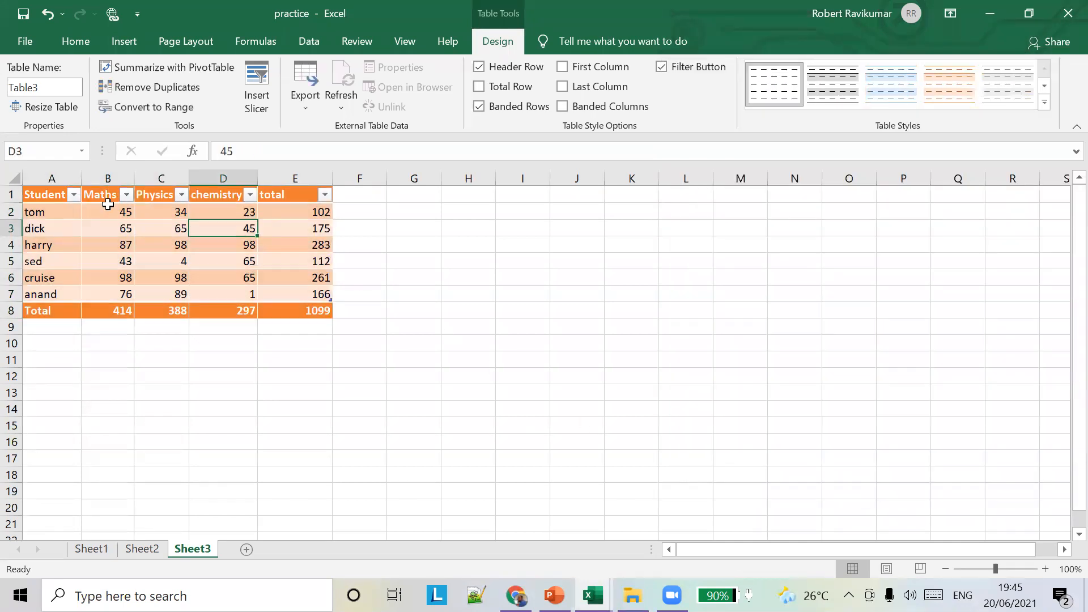
{"action": "left_click_drag", "start_coordinate": [41, 200], "coordinate": [326, 295]}
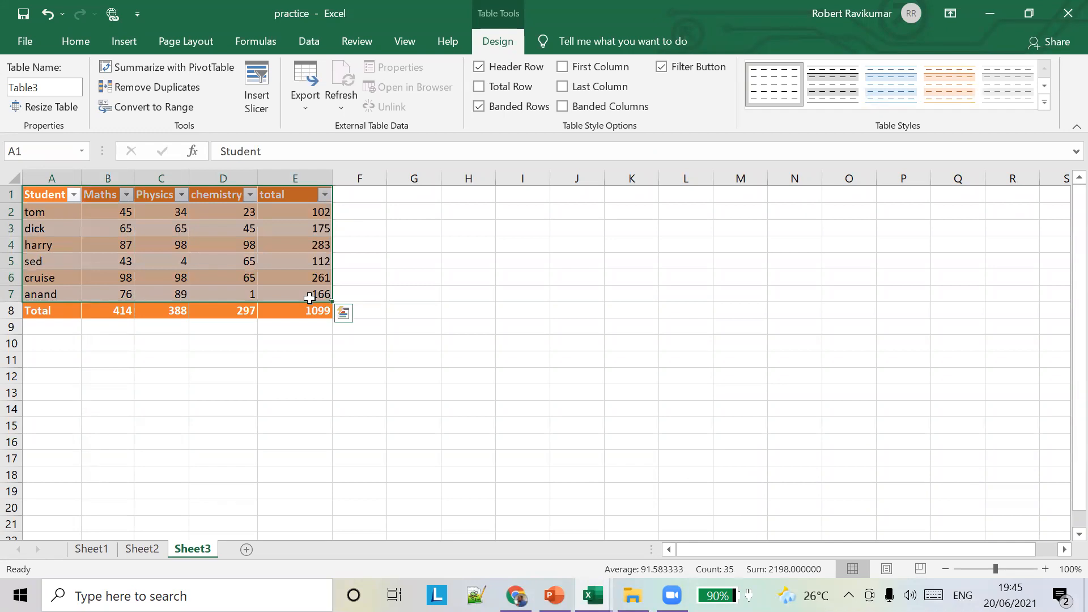
{"action": "left_click", "coordinate": [1046, 102]}
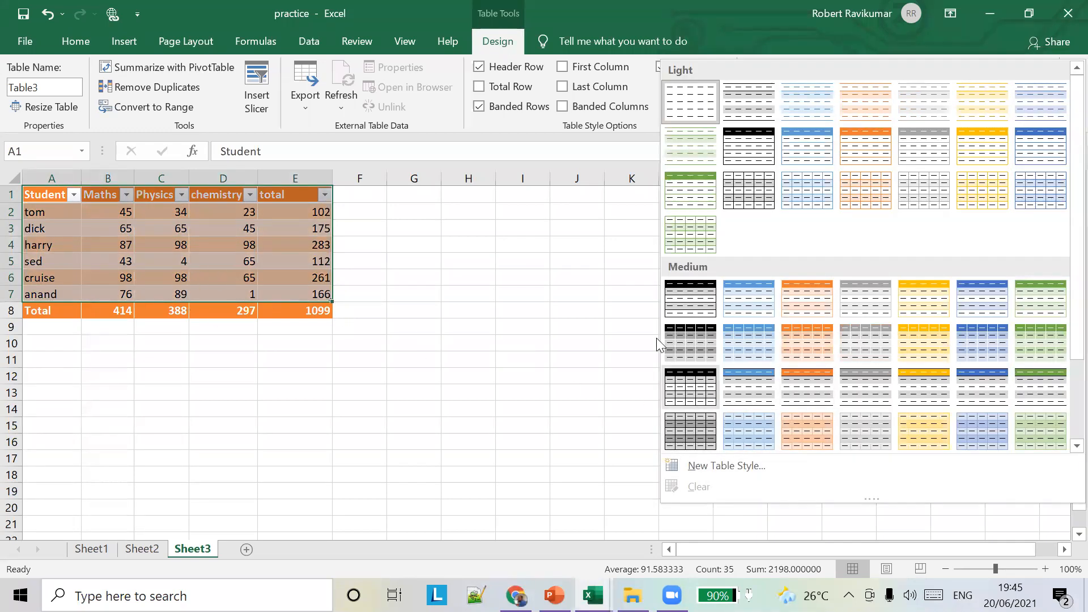
{"action": "left_click", "coordinate": [442, 255]}
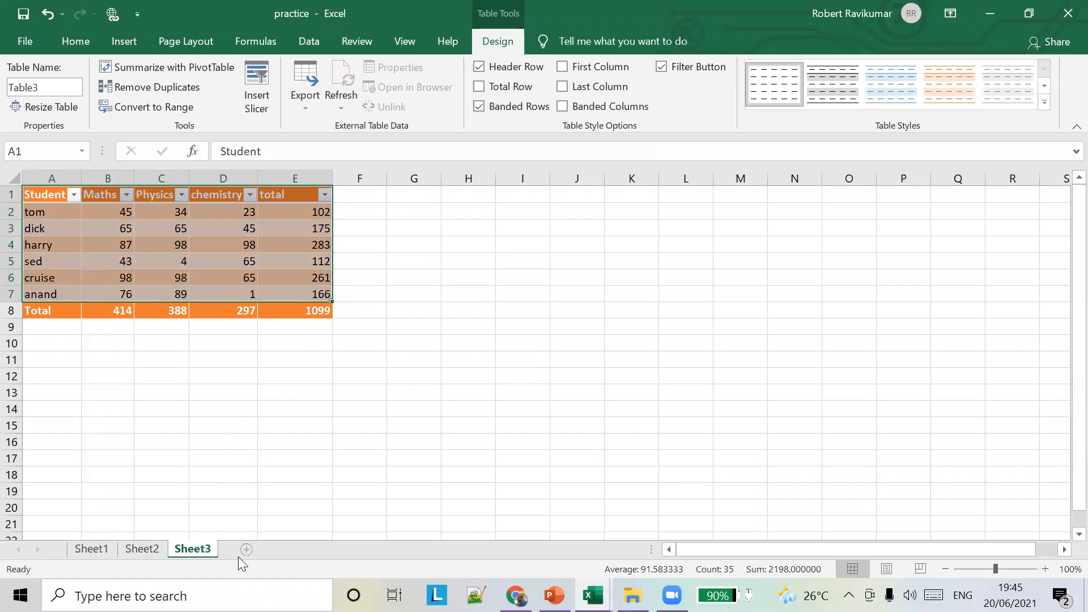
{"action": "left_click", "coordinate": [281, 277]}
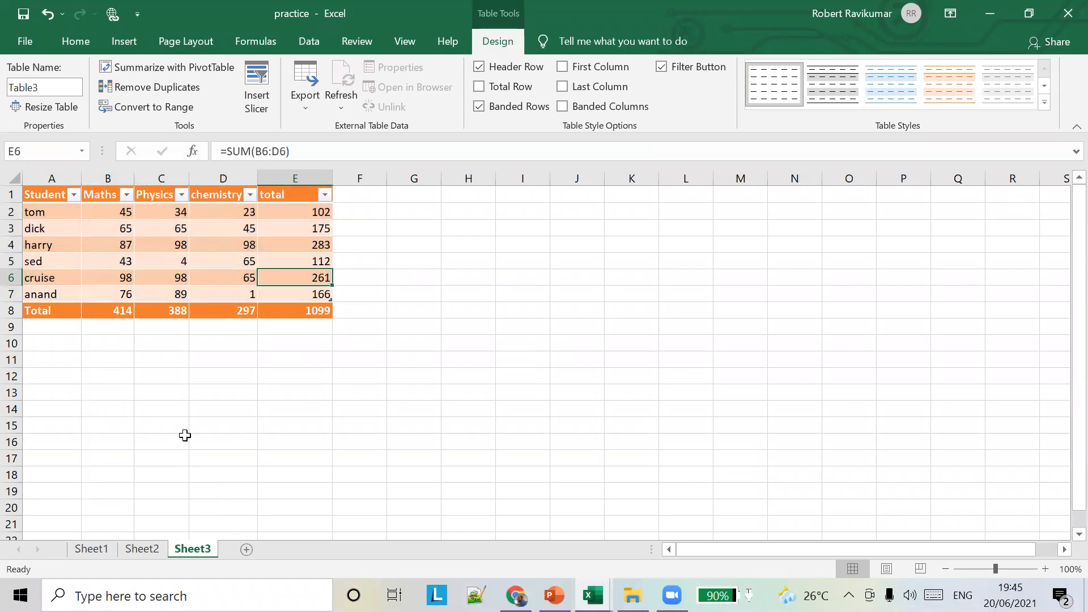
- Apply the Medium table style with blue header and grey banded rows to the table A1:D4 on Sheet2
{"action": "left_click", "coordinate": [143, 549]}
{"action": "left_click_drag", "start_coordinate": [39, 197], "coordinate": [229, 260]}
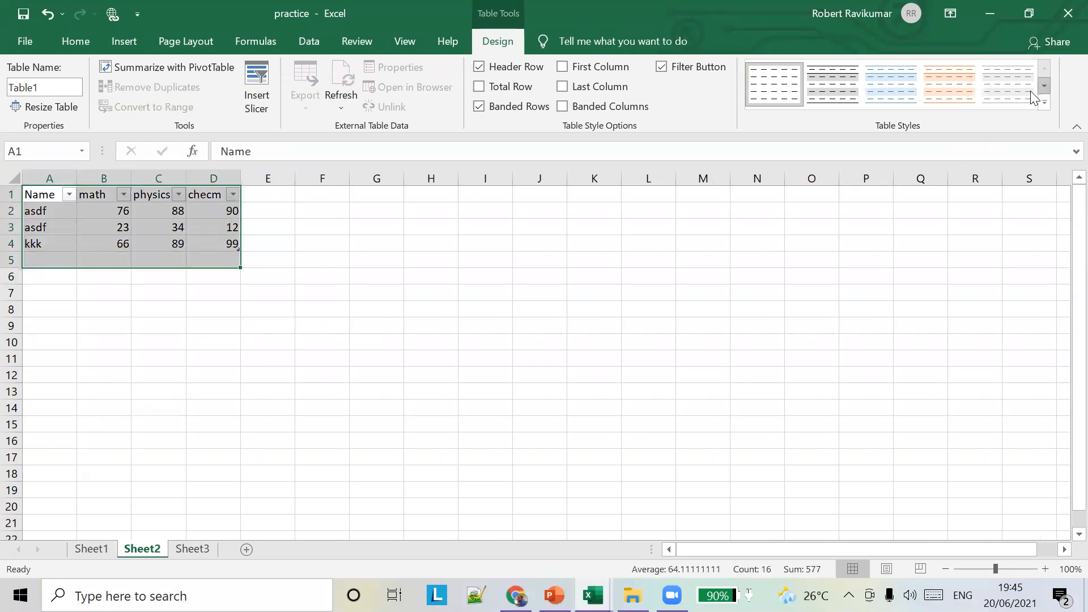
{"action": "left_click", "coordinate": [52, 209]}
{"action": "left_click_drag", "start_coordinate": [51, 201], "coordinate": [226, 236]}
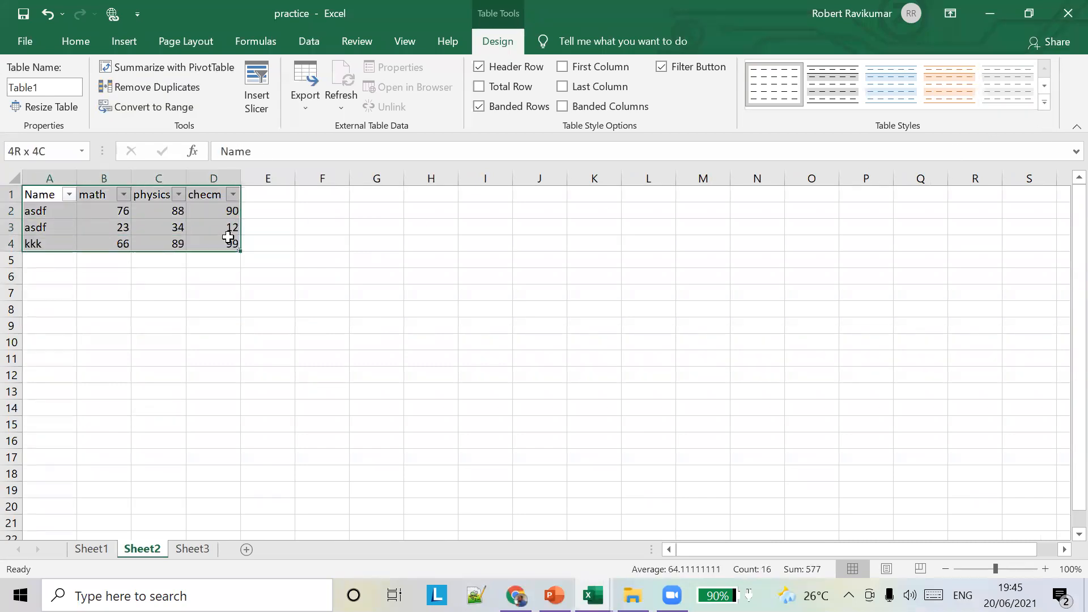
{"action": "left_click", "coordinate": [1045, 102]}
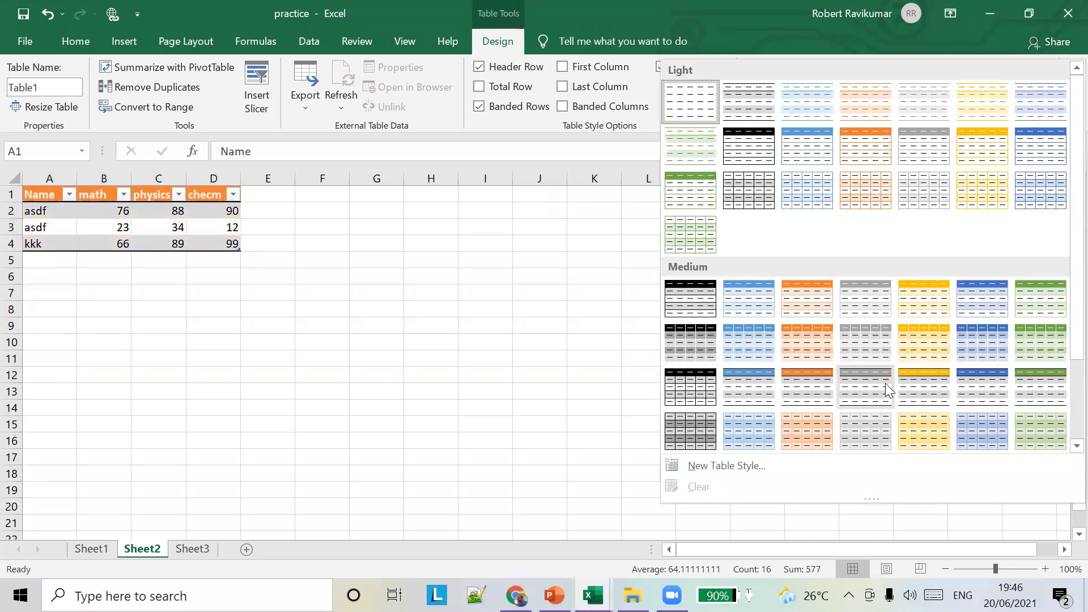
{"action": "left_click", "coordinate": [977, 381]}
{"action": "left_click_drag", "start_coordinate": [416, 285], "coordinate": [415, 282]}
- Clear the table style from the Sheet2 table A1:D4
{"action": "left_click_drag", "start_coordinate": [28, 195], "coordinate": [193, 242]}
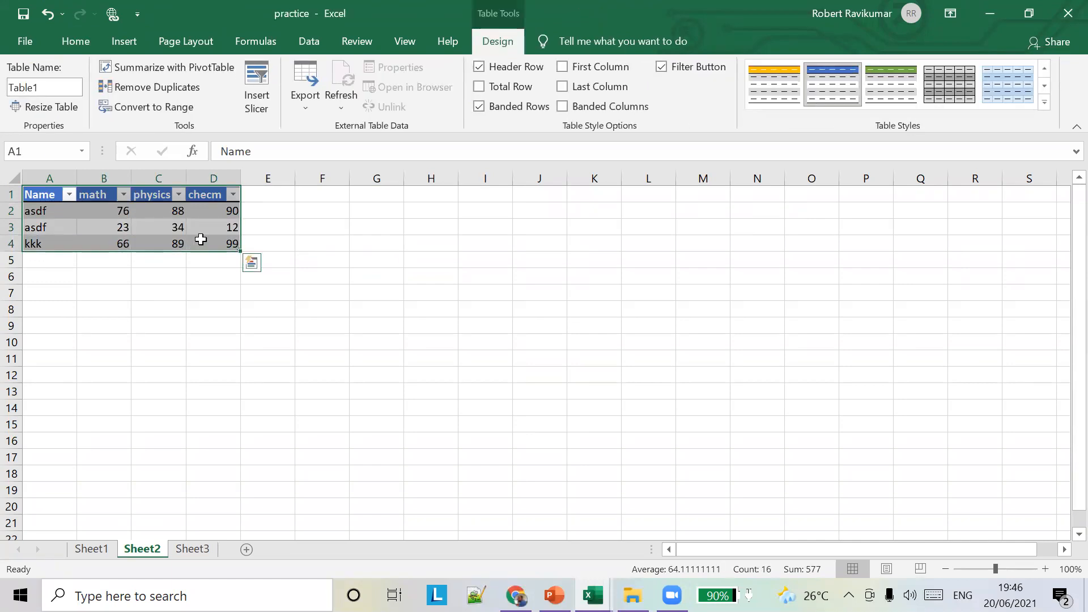
{"action": "left_click", "coordinate": [1045, 102]}
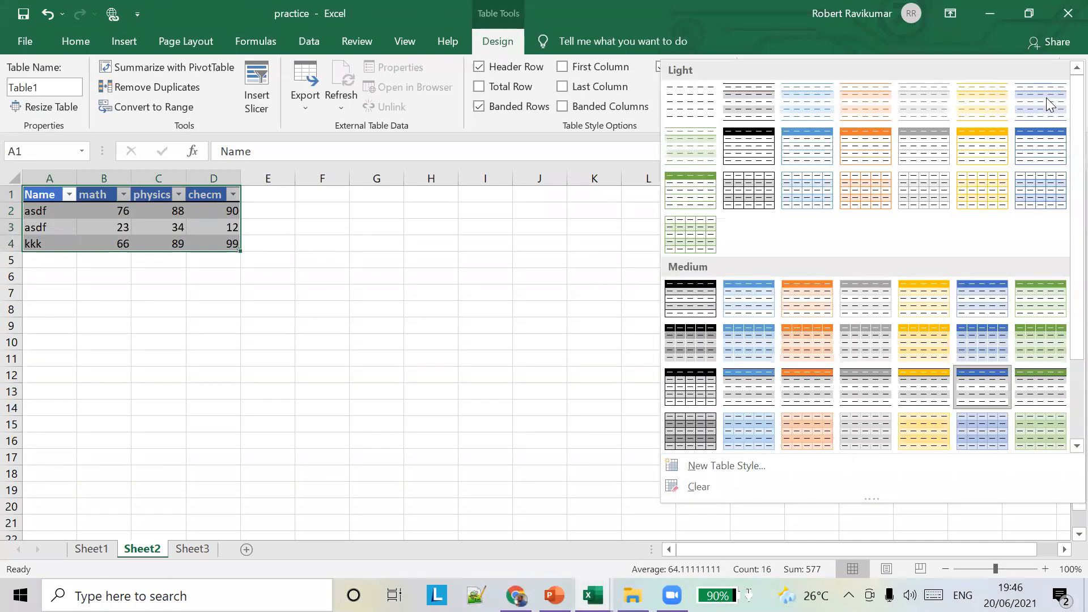
{"action": "left_click", "coordinate": [701, 488]}
{"action": "left_click", "coordinate": [445, 305]}
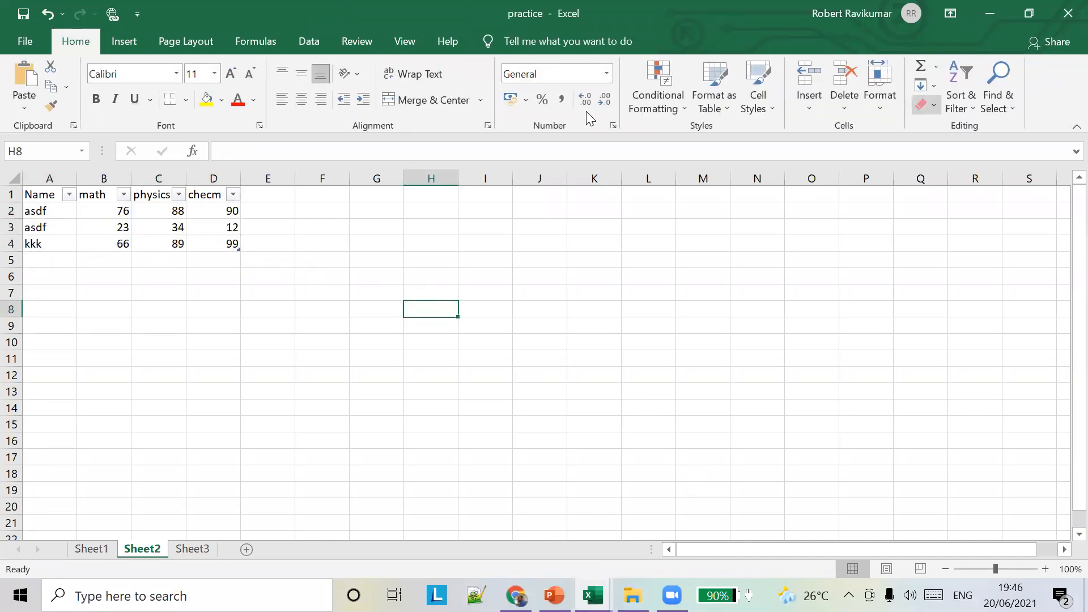
- Apply the dark blue banded Medium style to the Sheet2 table and turn its header row off and on again
{"action": "left_click", "coordinate": [175, 226]}
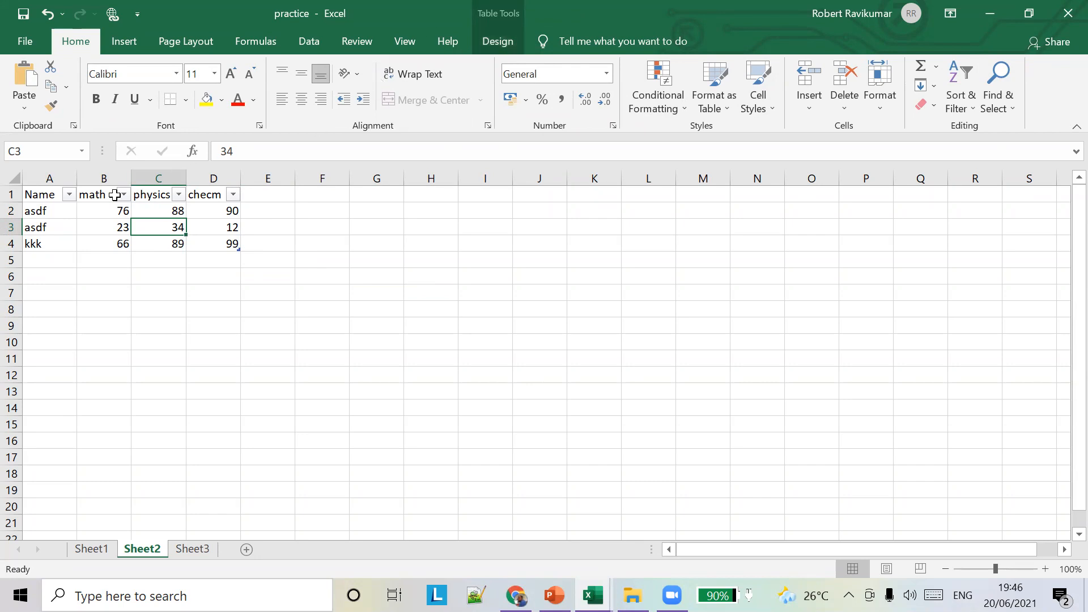
{"action": "left_click", "coordinate": [506, 44]}
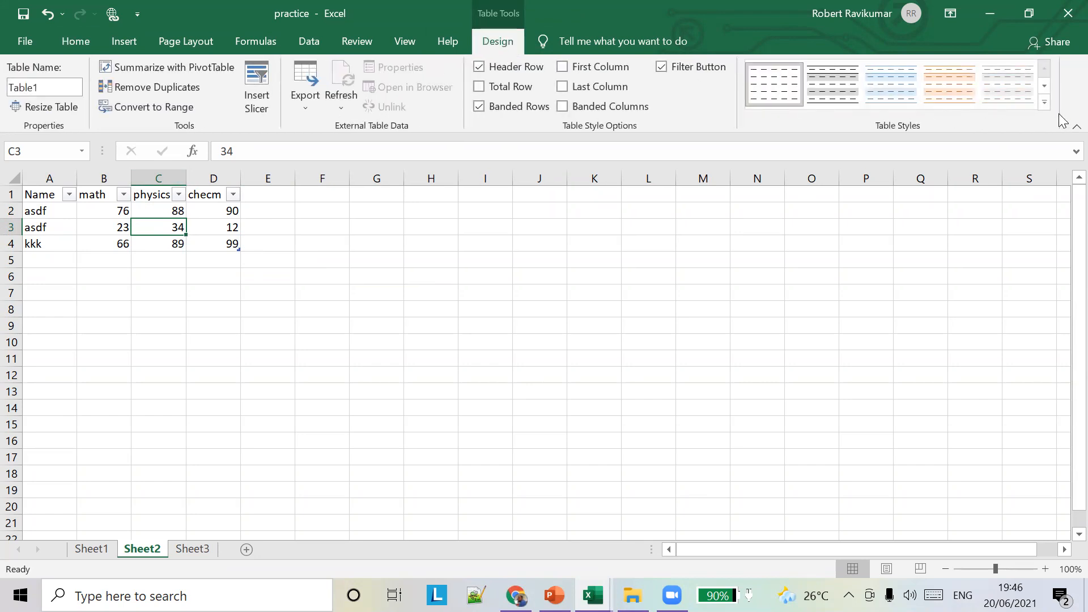
{"action": "left_click", "coordinate": [1046, 105]}
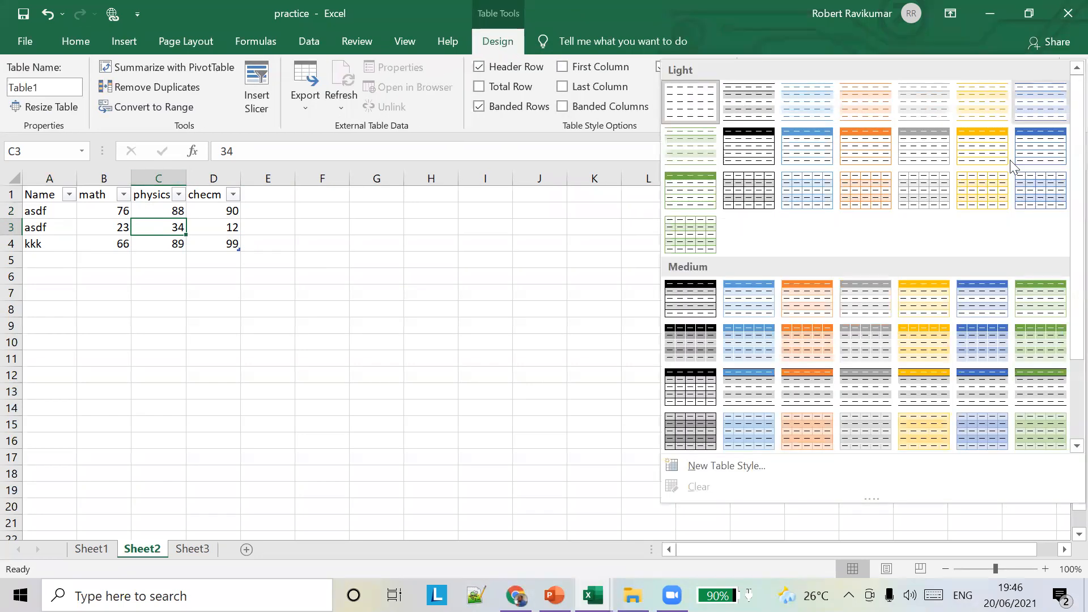
{"action": "left_click", "coordinate": [975, 337]}
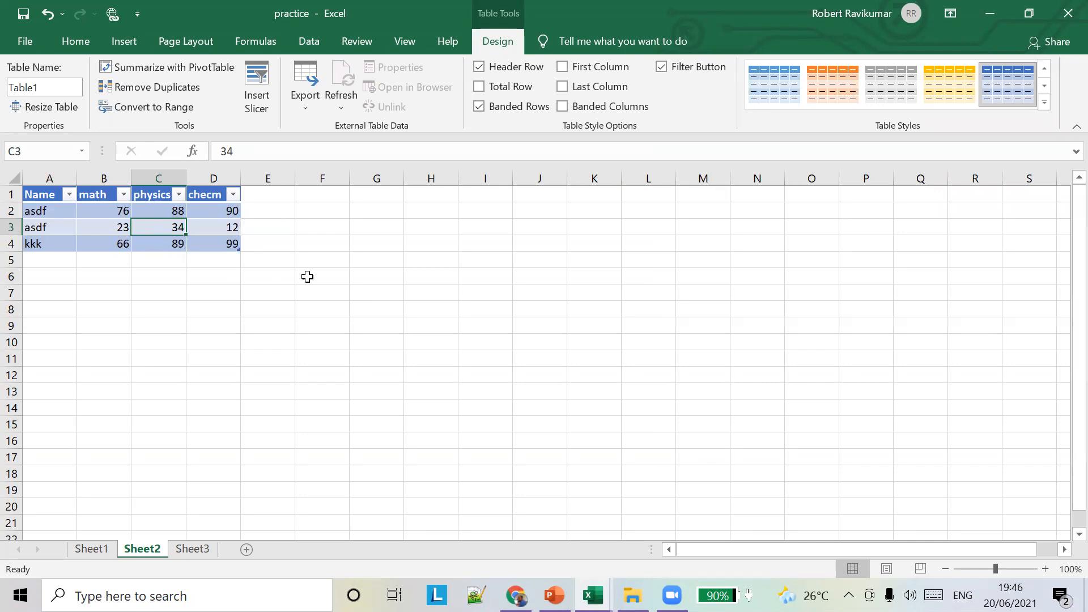
{"action": "left_click", "coordinate": [479, 67]}
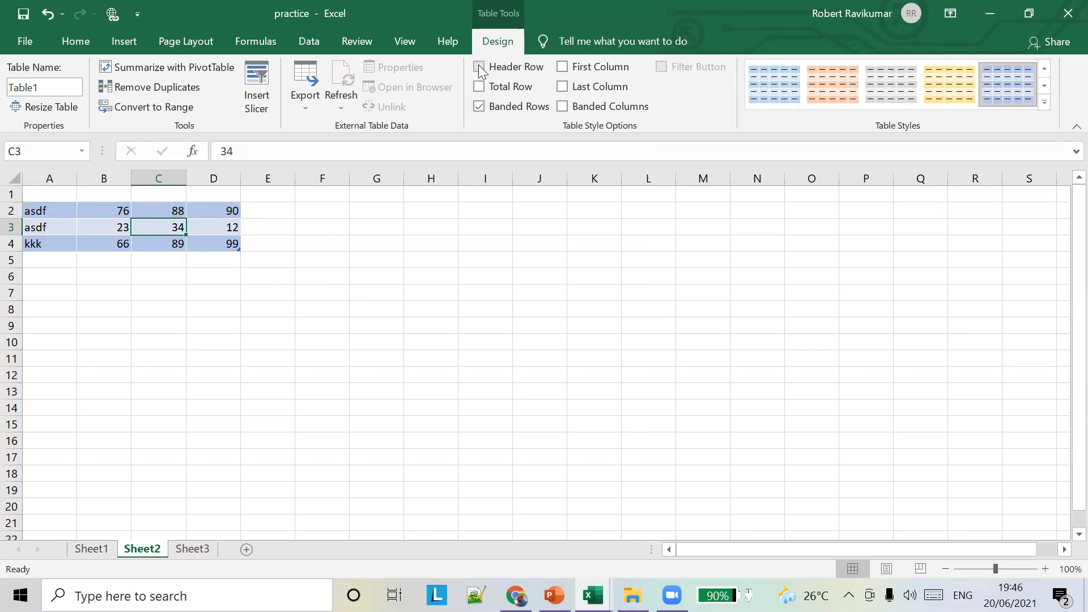
{"action": "left_click", "coordinate": [479, 66]}
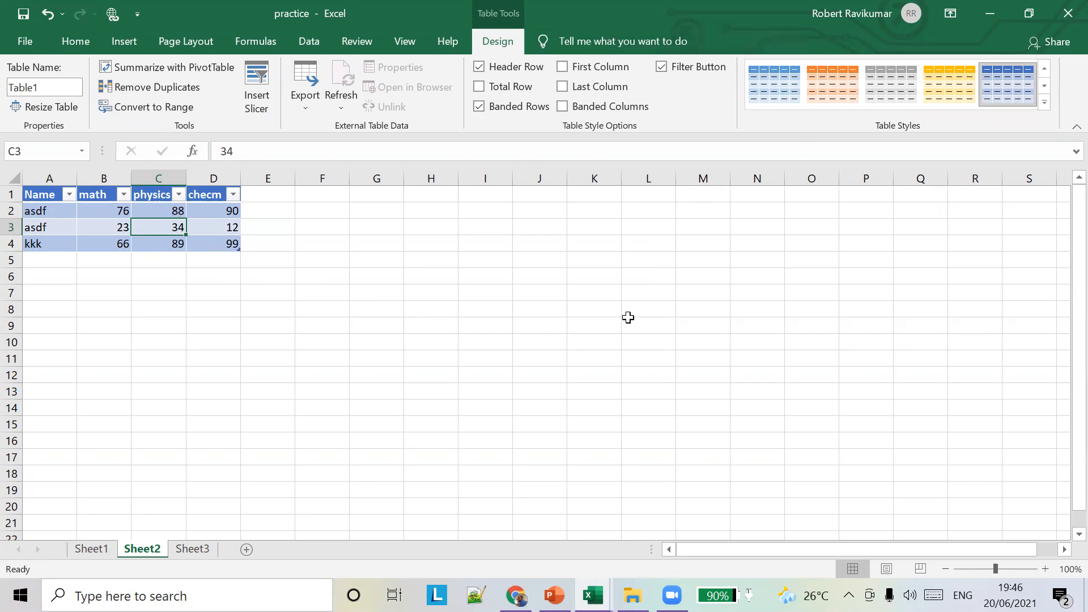
- Switch to the PowerPoint lesson, present the last slide on clearing formats, and exit the slide show to slide 28
{"action": "left_click", "coordinate": [555, 595]}
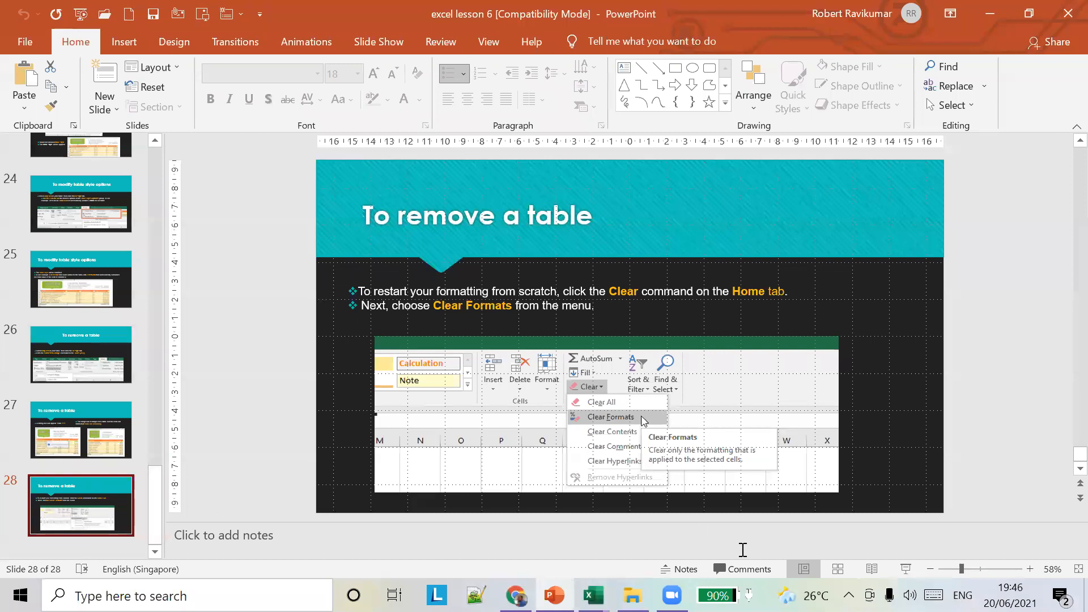
{"action": "left_click", "coordinate": [954, 378]}
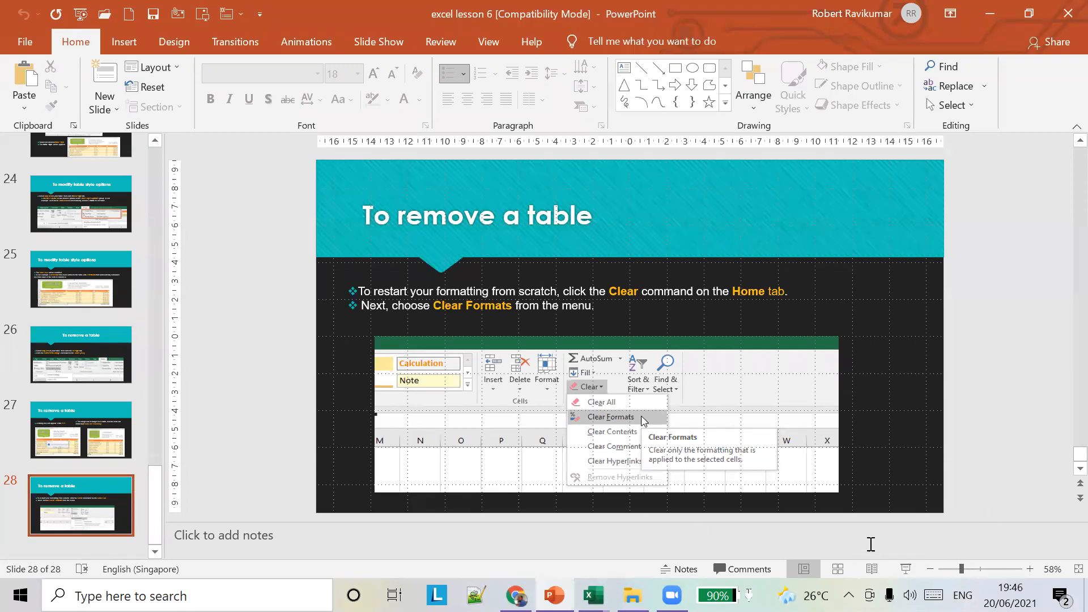
{"action": "left_click", "coordinate": [906, 569]}
{"action": "left_click", "coordinate": [936, 324]}
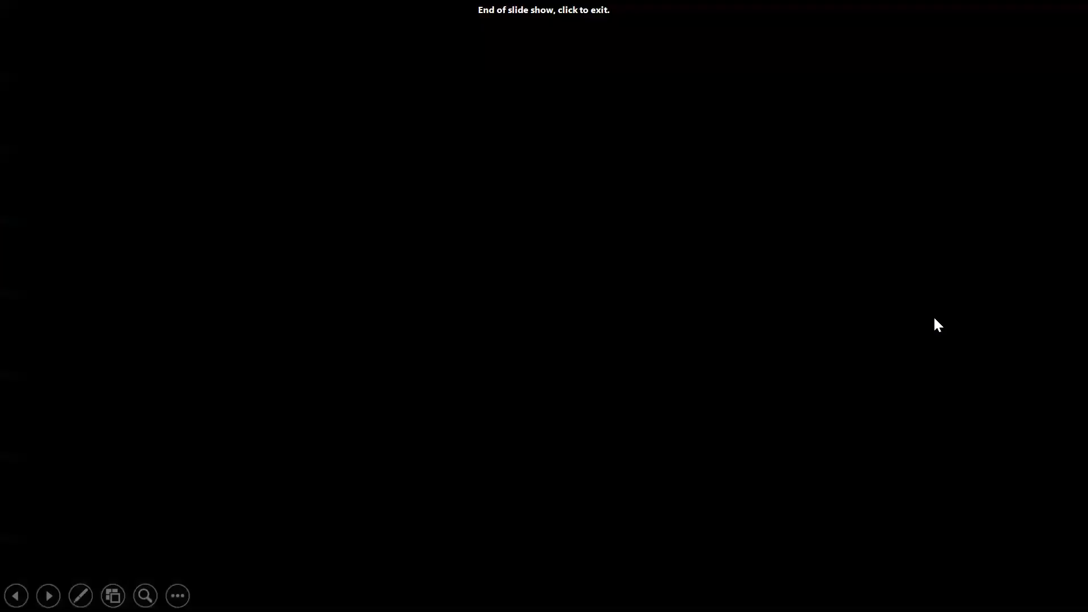
{"action": "left_click", "coordinate": [937, 324]}
{"action": "left_click", "coordinate": [70, 497]}
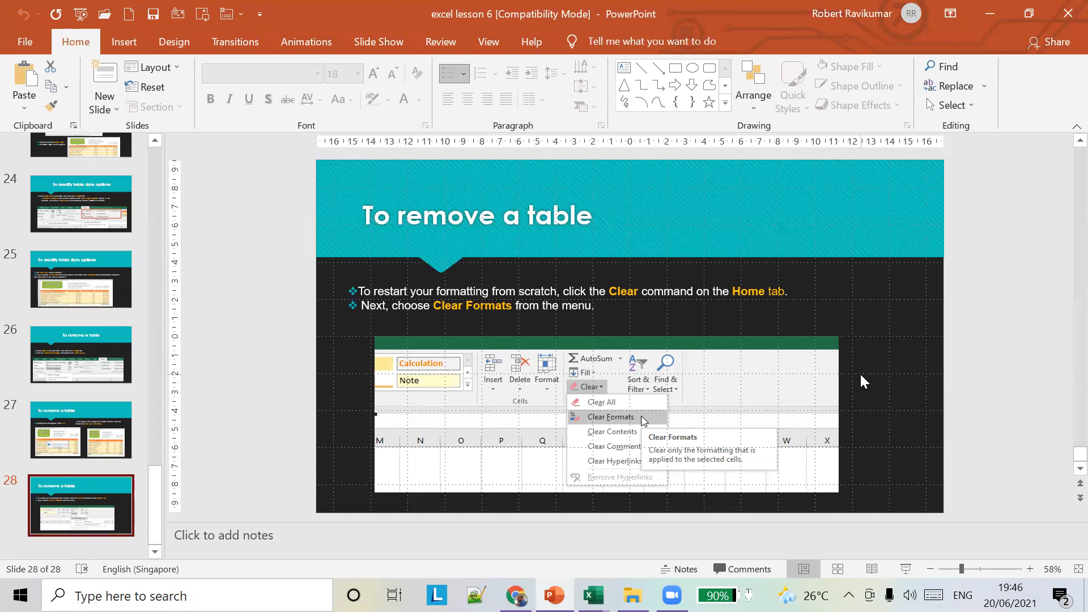